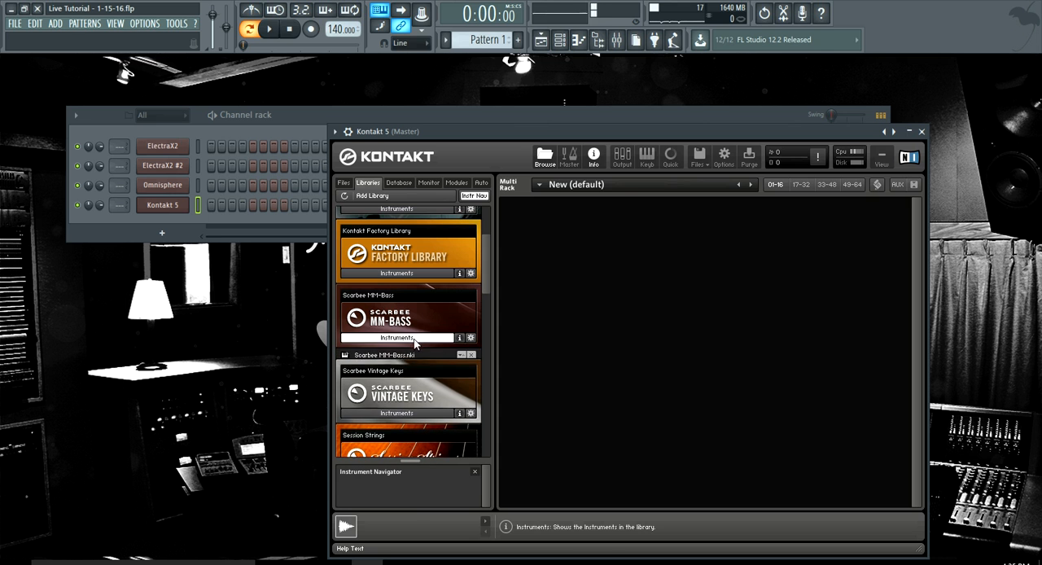
# Load the Scarbee MM-Bass instrument into the Kontakt 5 rack and return to the channel rack
pyautogui.moveTo(397, 356); pyautogui.dragTo(582, 316)
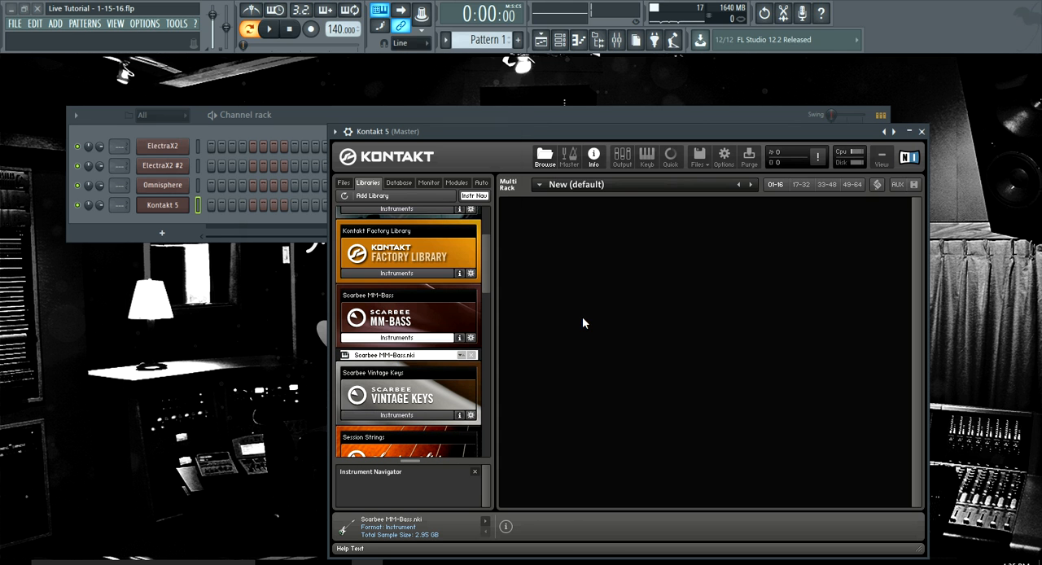
pyautogui.click(307, 114)
pyautogui.rightClick(168, 207)
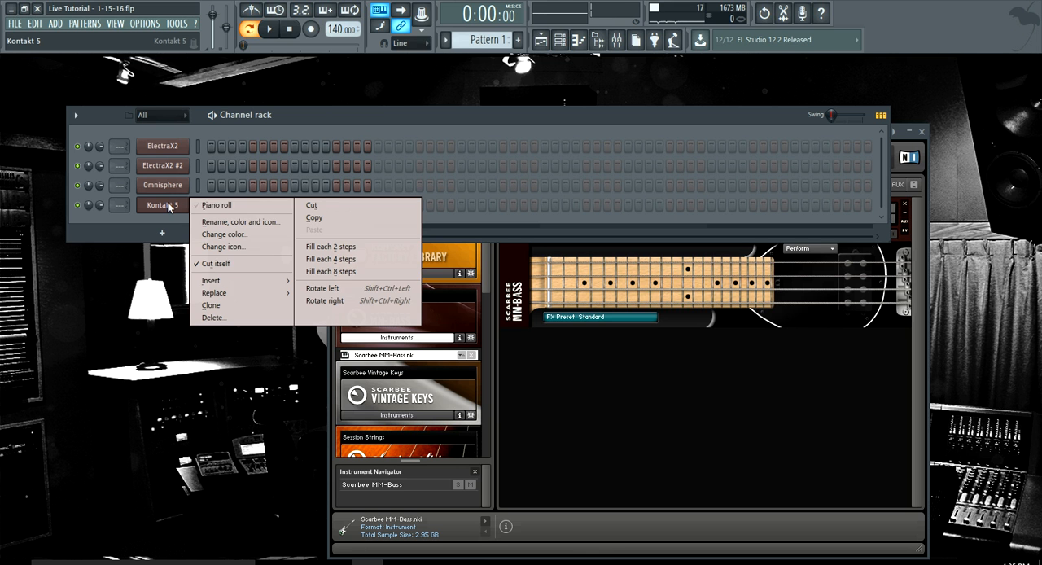
pyautogui.click(268, 126)
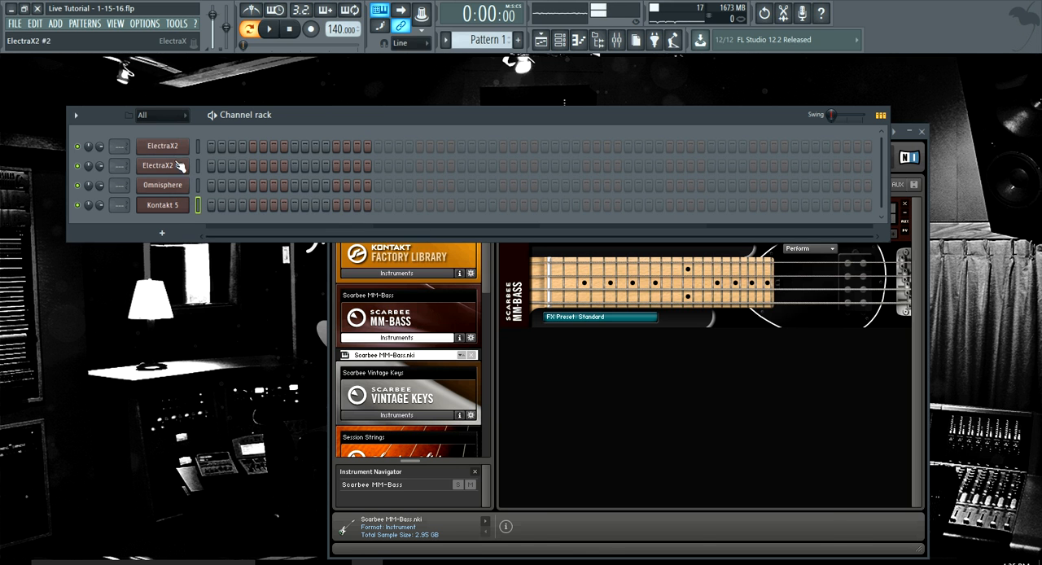
# Load the PAD Thugger patch from the Dmarch Vol. 2 bank into the first ElectraX2 channel
pyautogui.click(173, 148)
pyautogui.moveTo(313, 228); pyautogui.dragTo(328, 94)
pyautogui.click(322, 156)
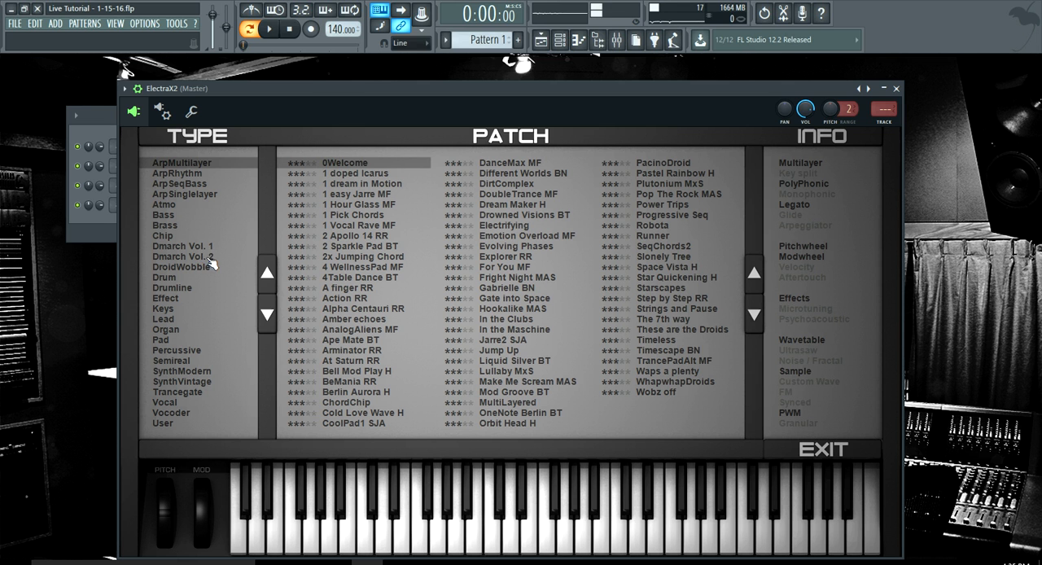
pyautogui.click(207, 257)
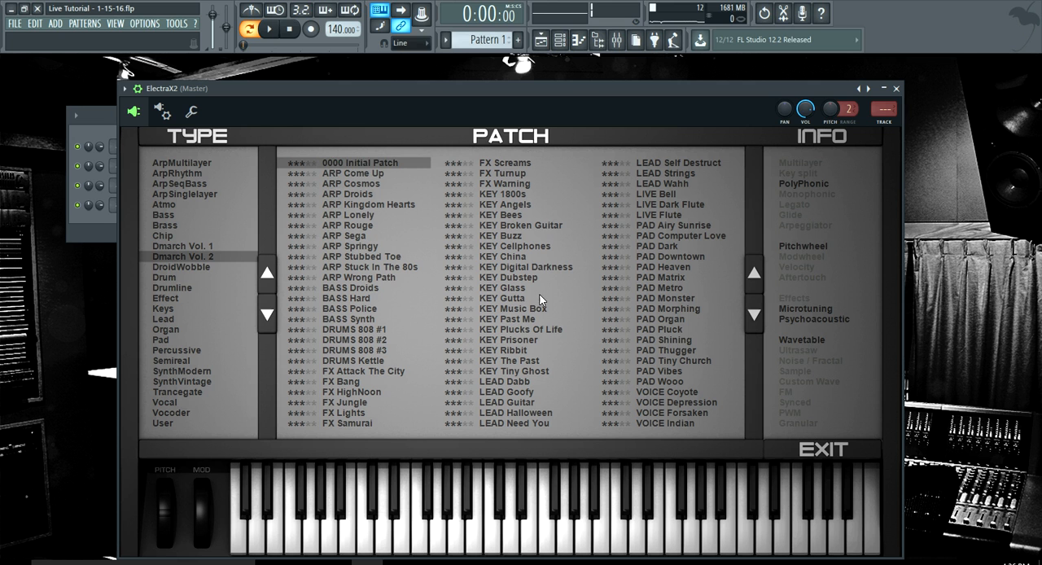
pyautogui.click(678, 350)
# Open the piano roll of the first ElectraX2 channel and enlarge its note area above the velocity lane
pyautogui.click(560, 40)
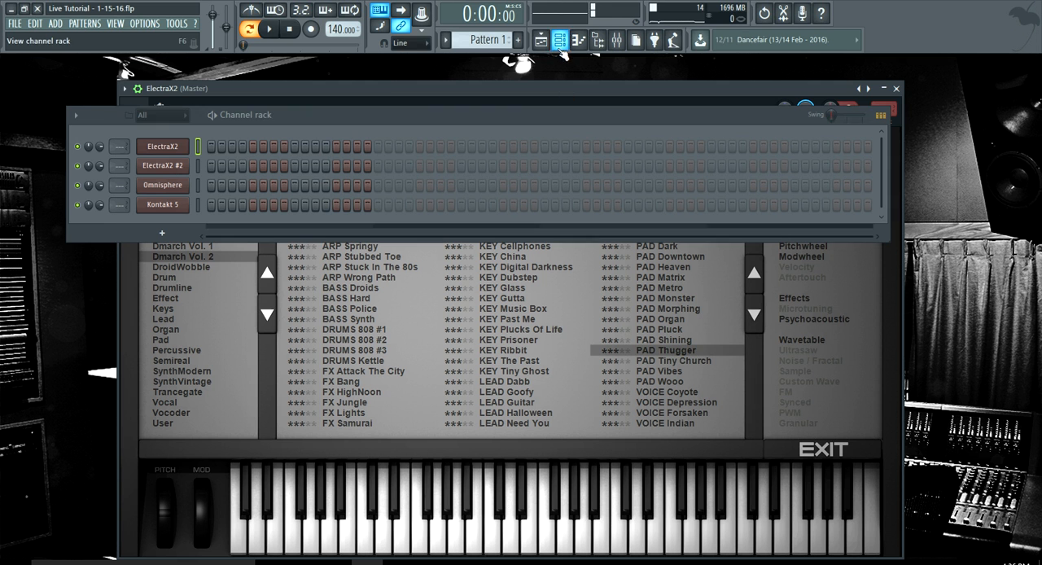
pyautogui.rightClick(161, 165)
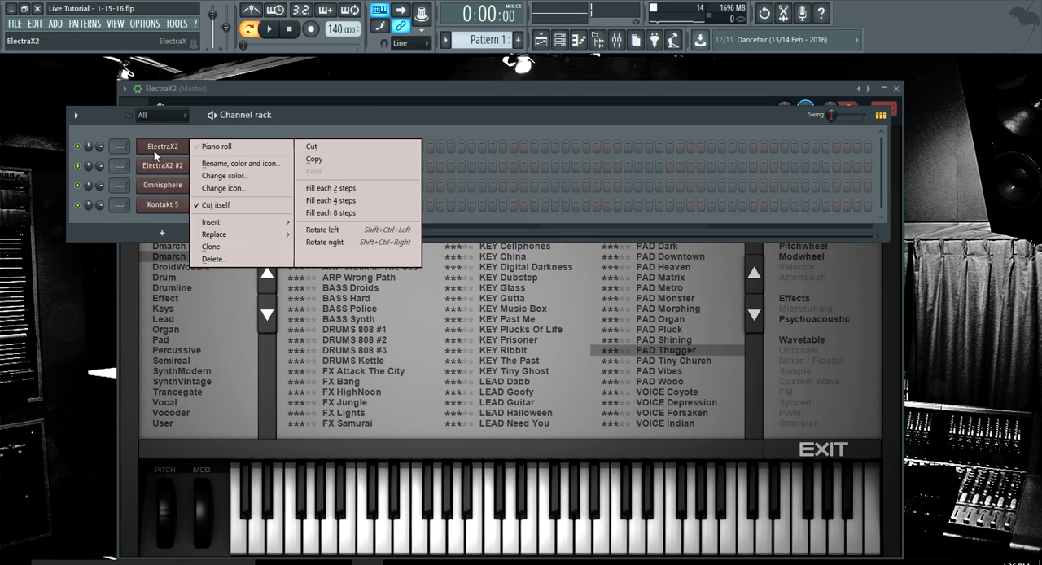
pyautogui.click(210, 148)
pyautogui.scroll(-5, 116, 284)
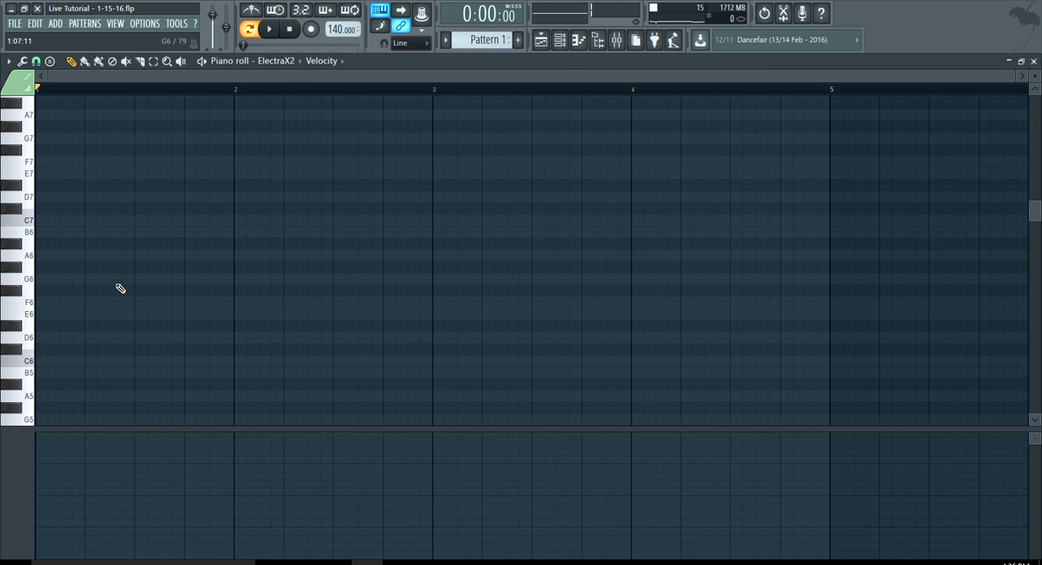
pyautogui.moveTo(210, 438); pyautogui.dragTo(203, 478)
pyautogui.scroll(-3, 172, 342)
pyautogui.scroll(-2, 173, 341)
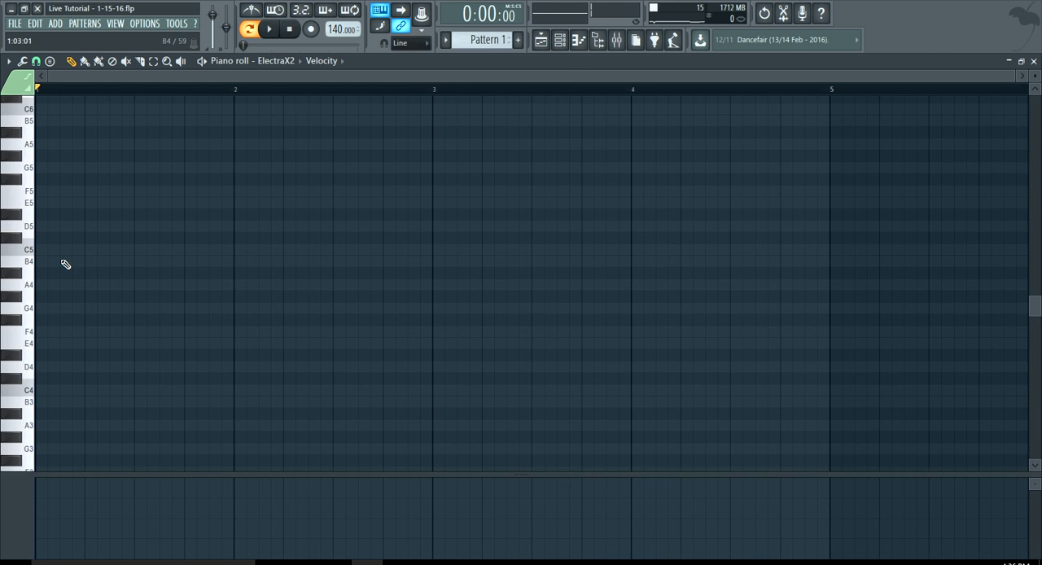
# Draw a one-beat B4 note at the start of bar 1, followed by a one-beat E4 note on beat two
pyautogui.click(65, 262)
pyautogui.moveTo(60, 264); pyautogui.dragTo(98, 269)
pyautogui.click(80, 266)
pyautogui.click(96, 334)
pyautogui.rightClick(120, 330)
pyautogui.click(85, 342)
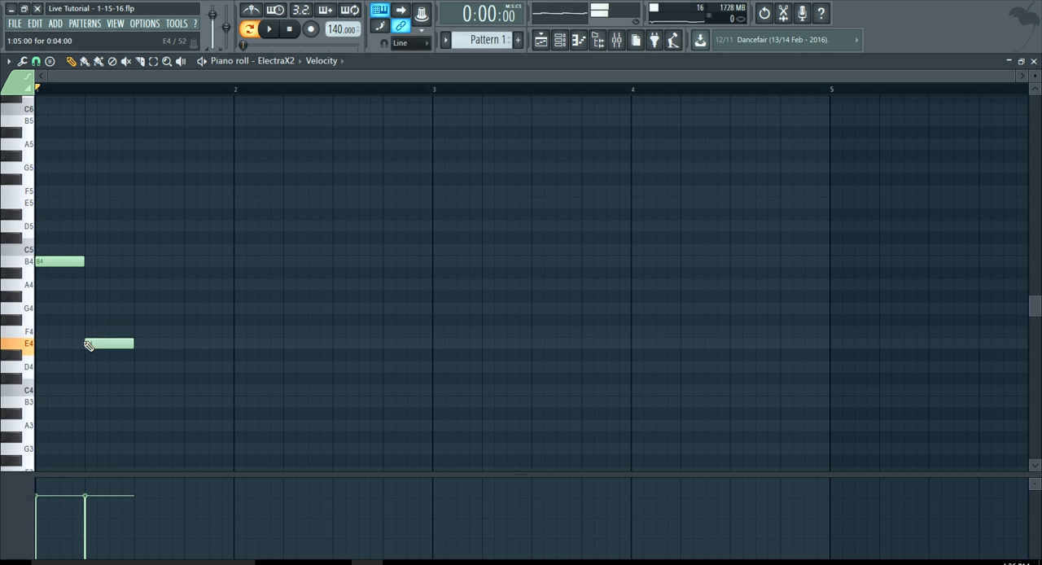
# Set the project tempo to 121 BPM and draw a one-beat E5 note on beat three of bar 1
pyautogui.moveTo(337, 29); pyautogui.dragTo(342, 44)
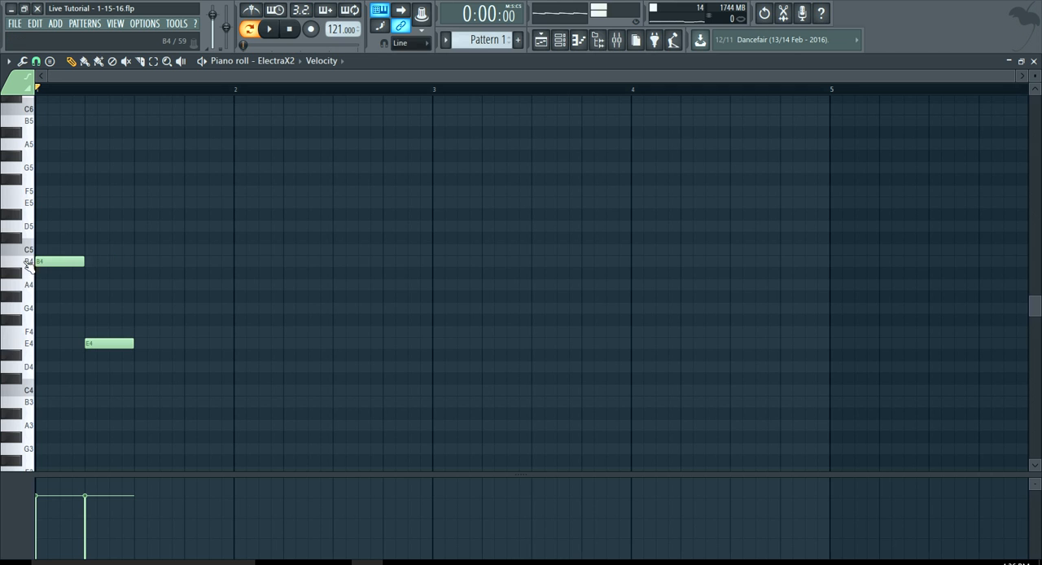
pyautogui.click(18, 321)
pyautogui.click(21, 262)
pyautogui.click(18, 204)
pyautogui.click(137, 204)
pyautogui.press('space')
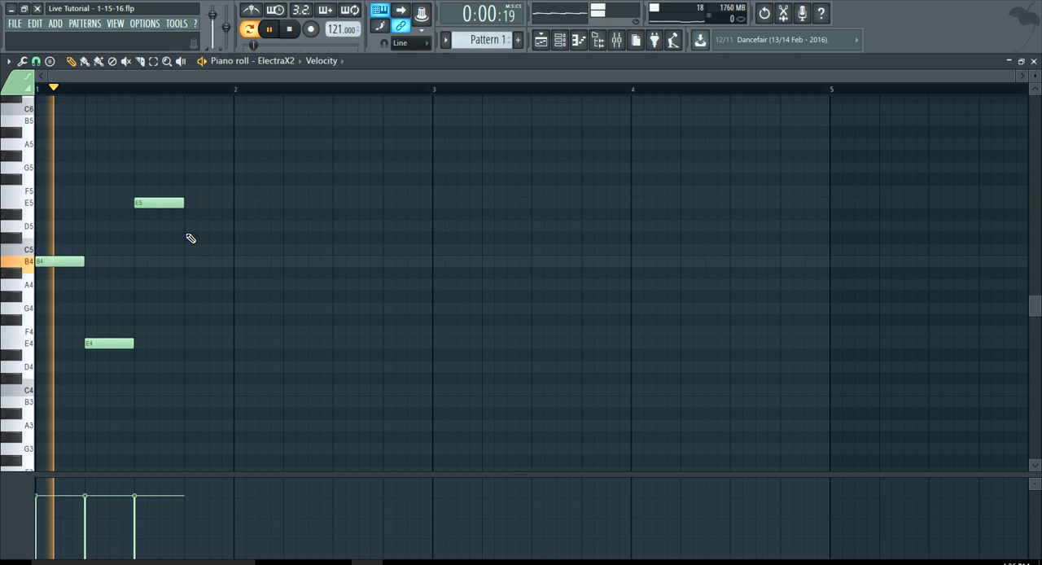
pyautogui.press('space')
# Draw a one-beat C5 note on beat four of bar 1 and play the phrase back
pyautogui.scroll(3, 188, 239)
pyautogui.moveTo(187, 240); pyautogui.dragTo(183, 251)
pyautogui.press('space')
pyautogui.scroll(-3, 220, 265)
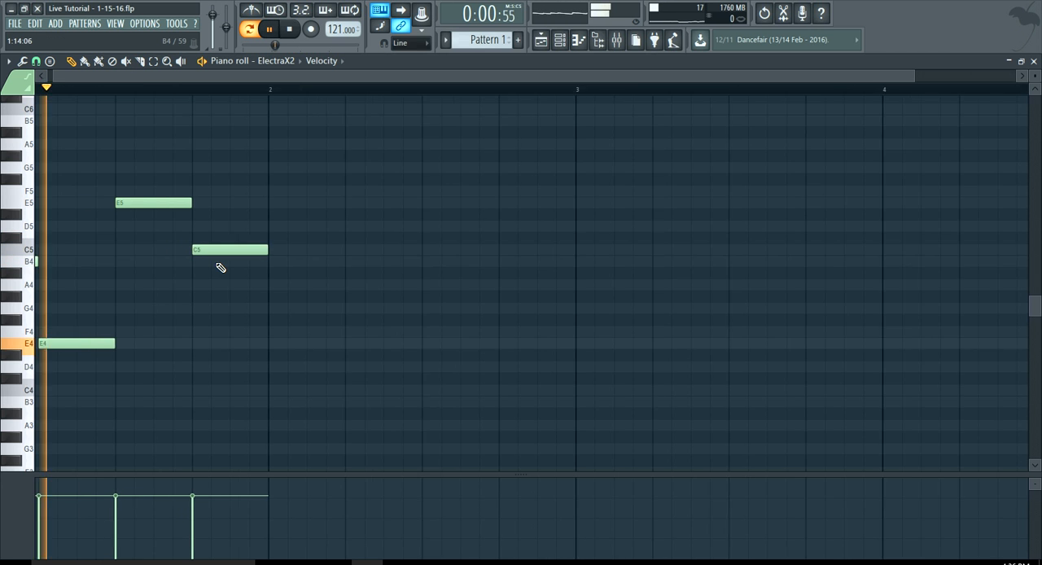
pyautogui.press('space')
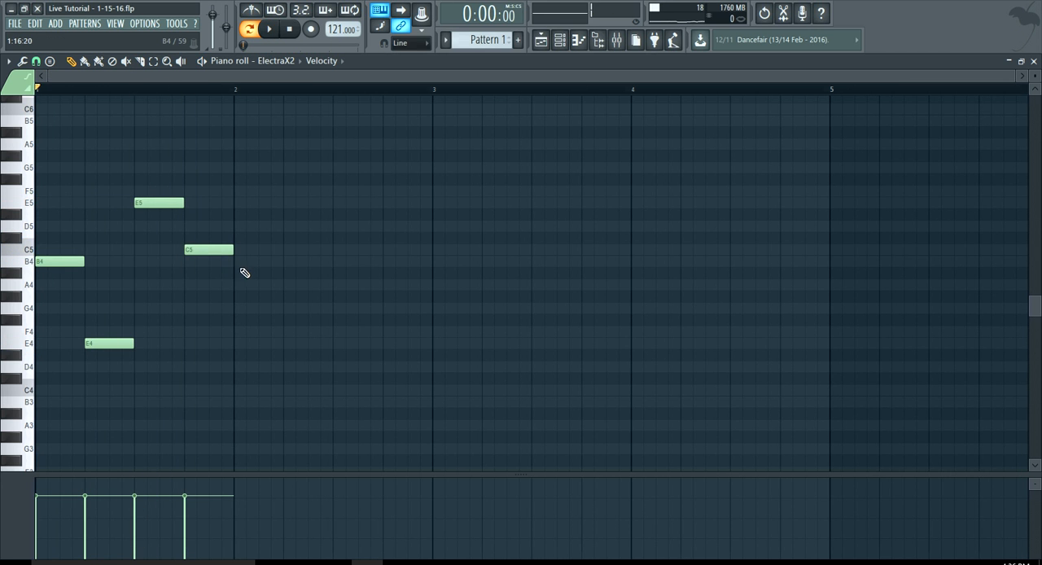
# Copy the four-note phrase from bar 1 and place the duplicate in bar 2
pyautogui.hotkey('ctrl', 'a')
pyautogui.hotkey('ctrl', 'c')
pyautogui.hotkey('ctrl', 'v')
pyautogui.hotkey('shift', 'Right')
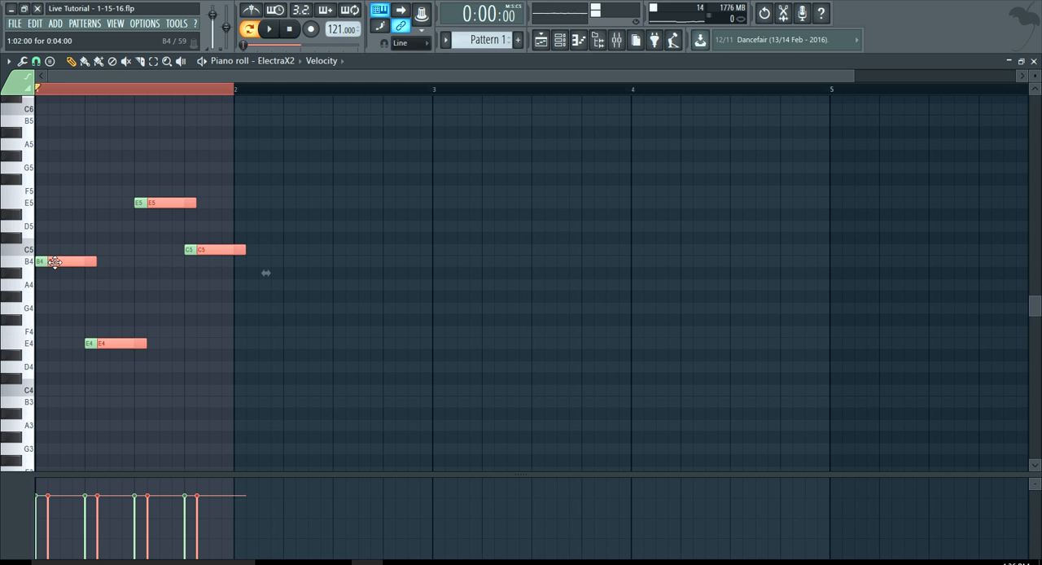
pyautogui.moveTo(53, 261); pyautogui.dragTo(246, 261)
pyautogui.scroll(-2, 275, 290)
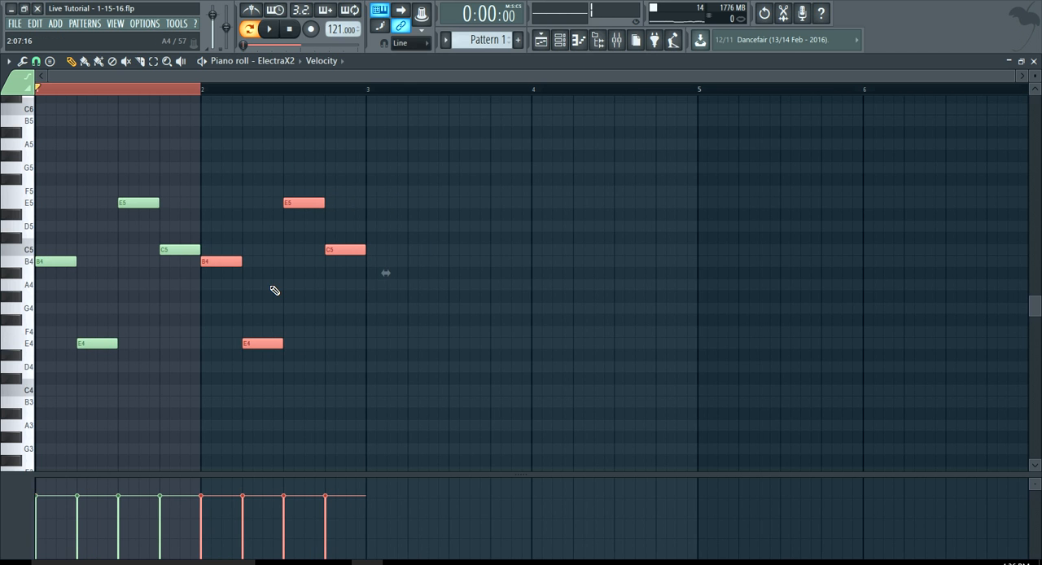
# Copy the two-bar melody into bars 3 and 4, and clear the note selection
pyautogui.hotkey('ctrl', 'a')
pyautogui.moveTo(44, 260); pyautogui.dragTo(367, 261)
pyautogui.scroll(-3, 379, 179)
pyautogui.click(216, 91)
pyautogui.hotkey('ctrl', 'd')
pyautogui.click(290, 31)
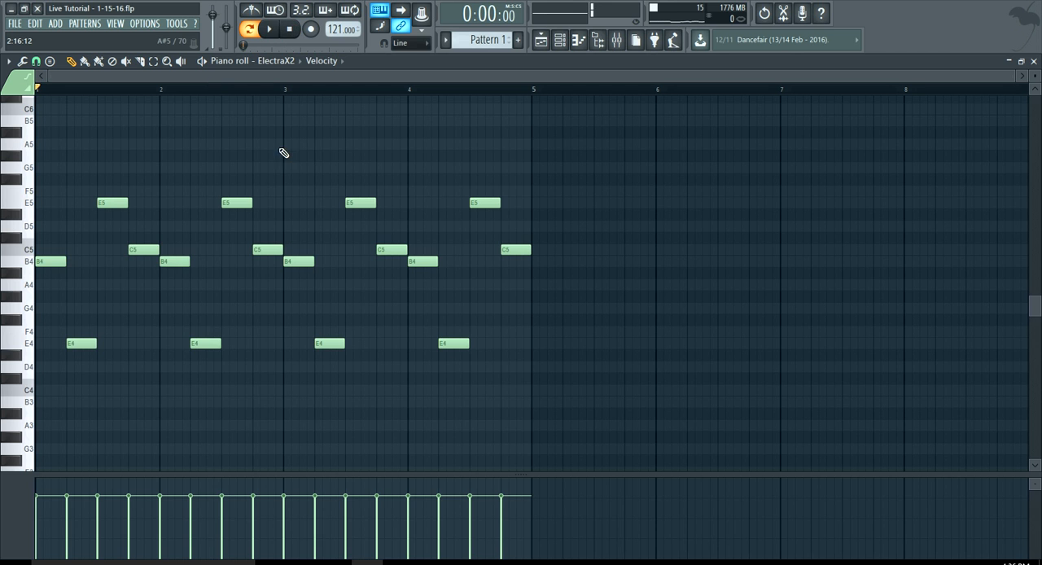
# Duplicate the four-bar melody into bars 5 to 8 and select all the notes
pyautogui.hotkey('ctrl', 'a')
pyautogui.hotkey('ctrl', 'c')
pyautogui.hotkey('ctrl', 'v')
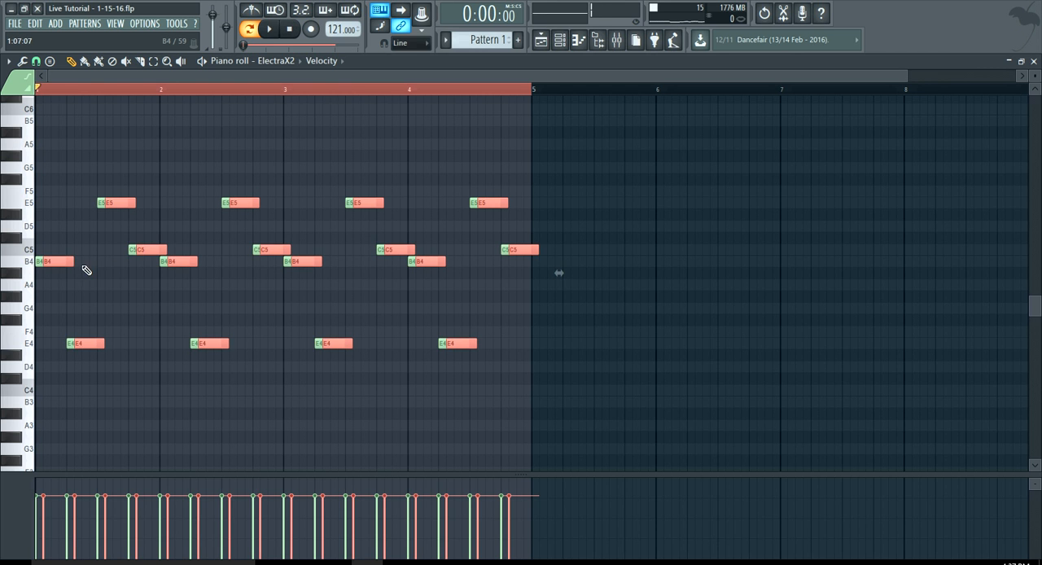
pyautogui.moveTo(56, 262); pyautogui.dragTo(552, 259)
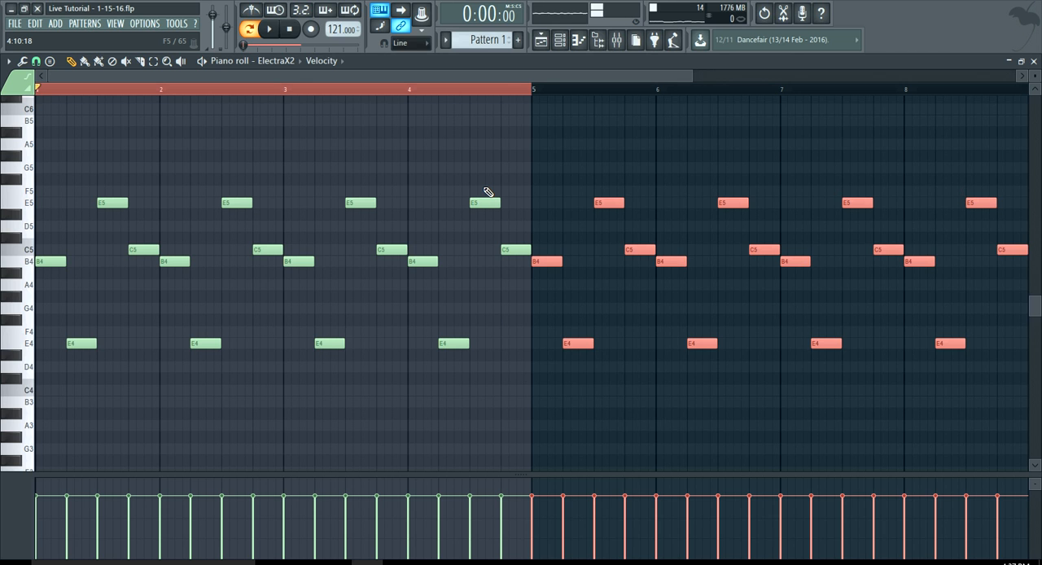
pyautogui.hotkey('ctrl', 's')
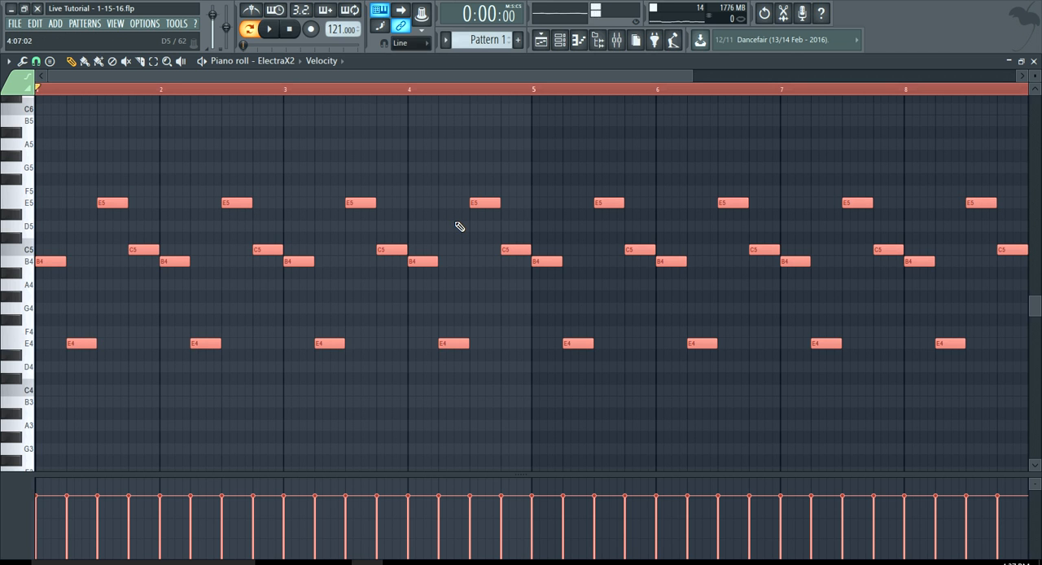
pyautogui.scroll(-3, 400, 206)
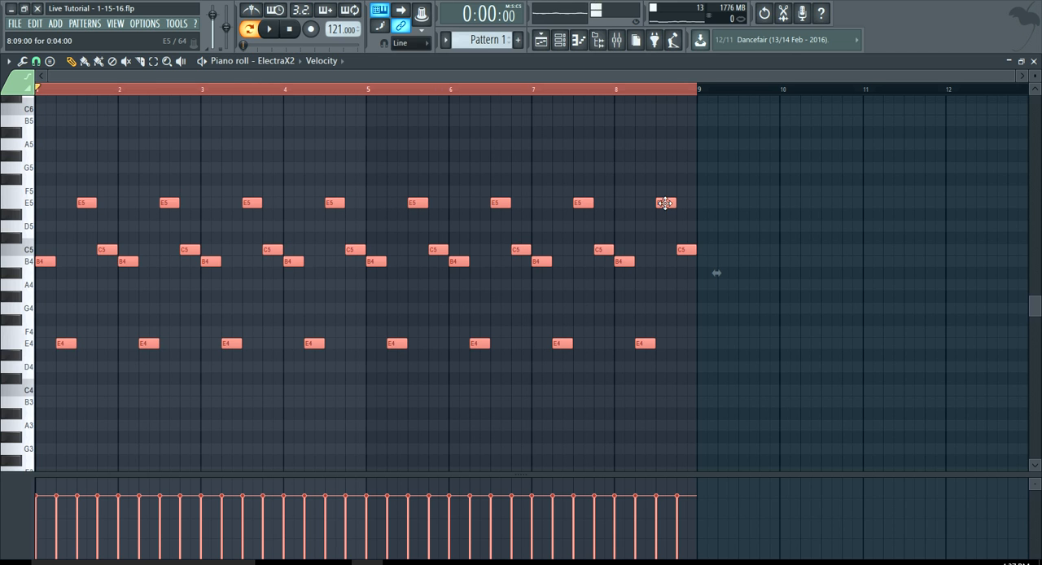
pyautogui.scroll(5, 664, 202)
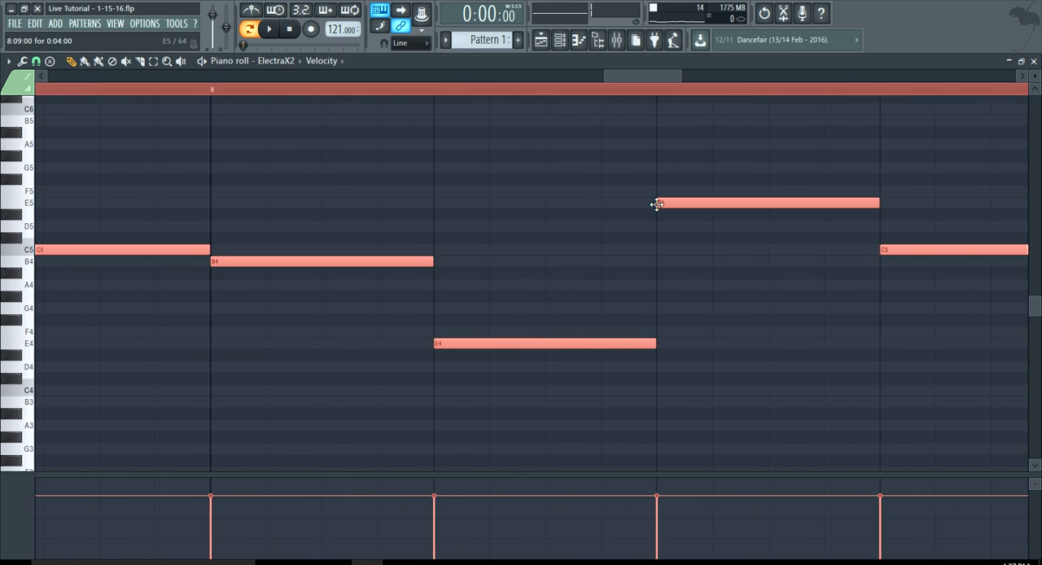
pyautogui.scroll(-1, 640, 170)
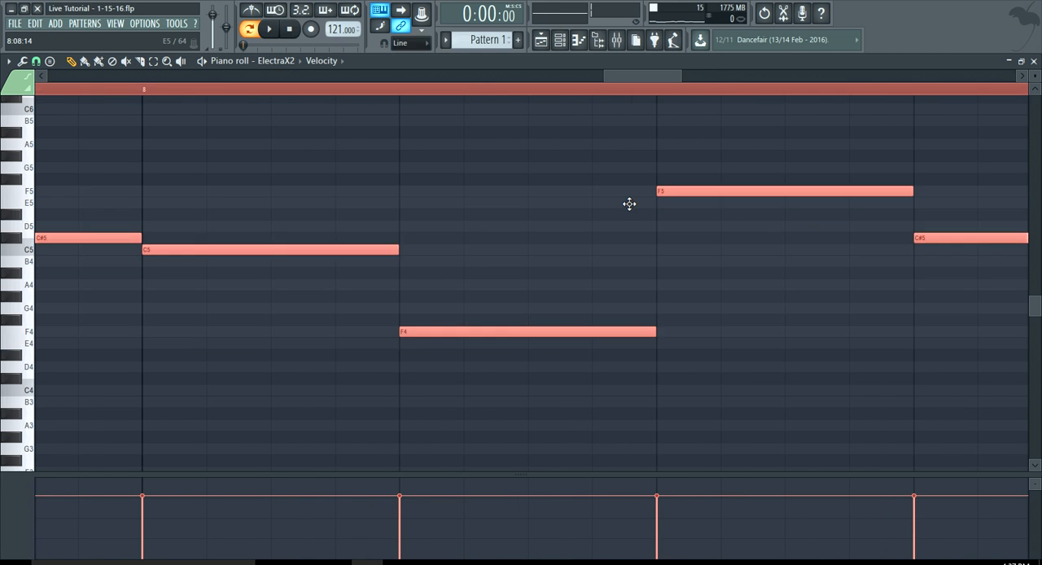
pyautogui.scroll(1, 628, 200)
pyautogui.scroll(-2, 631, 226)
pyautogui.scroll(-3, 631, 226)
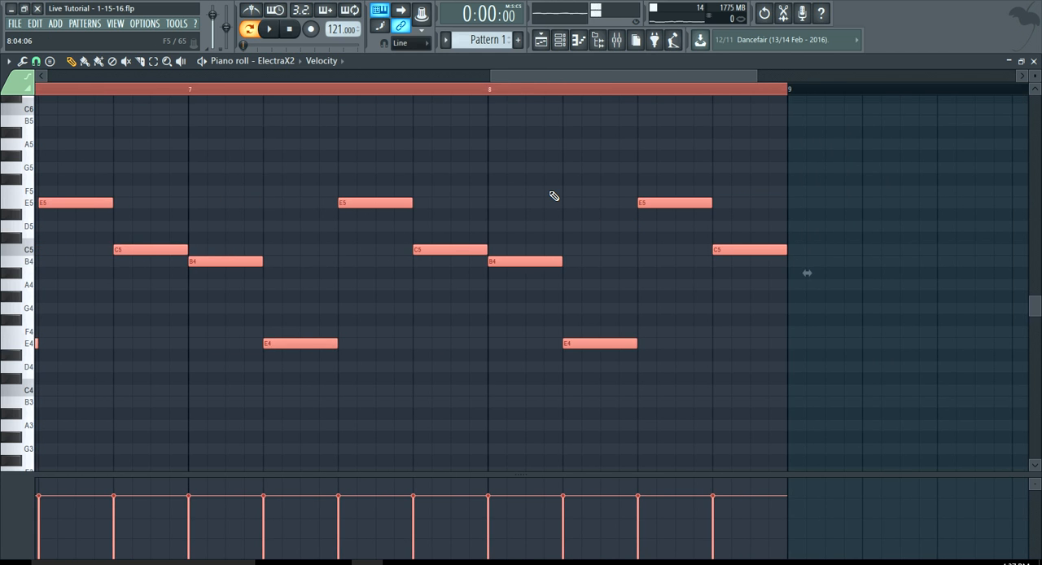
pyautogui.scroll(-4, 551, 196)
pyautogui.scroll(-4, 551, 195)
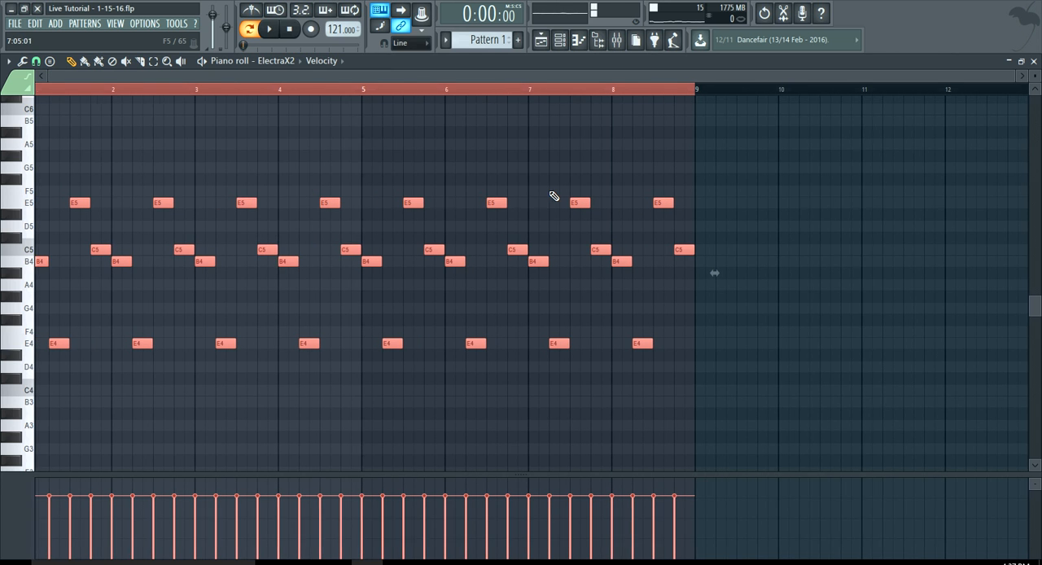
# Play the pattern and set the first ElectraX2 channel's volume to 73% in the channel rack
pyautogui.click(559, 42)
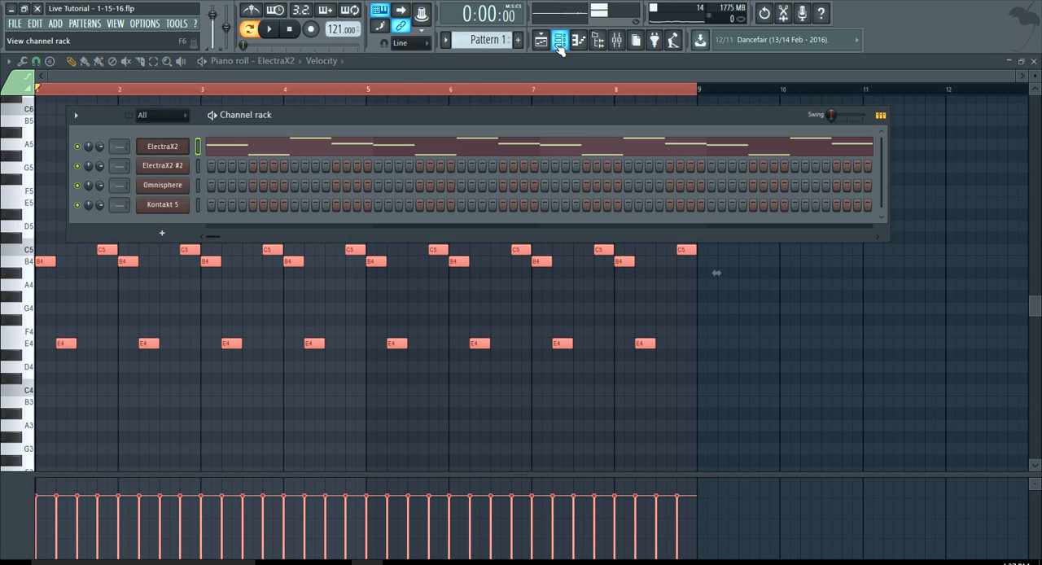
pyautogui.click(266, 39)
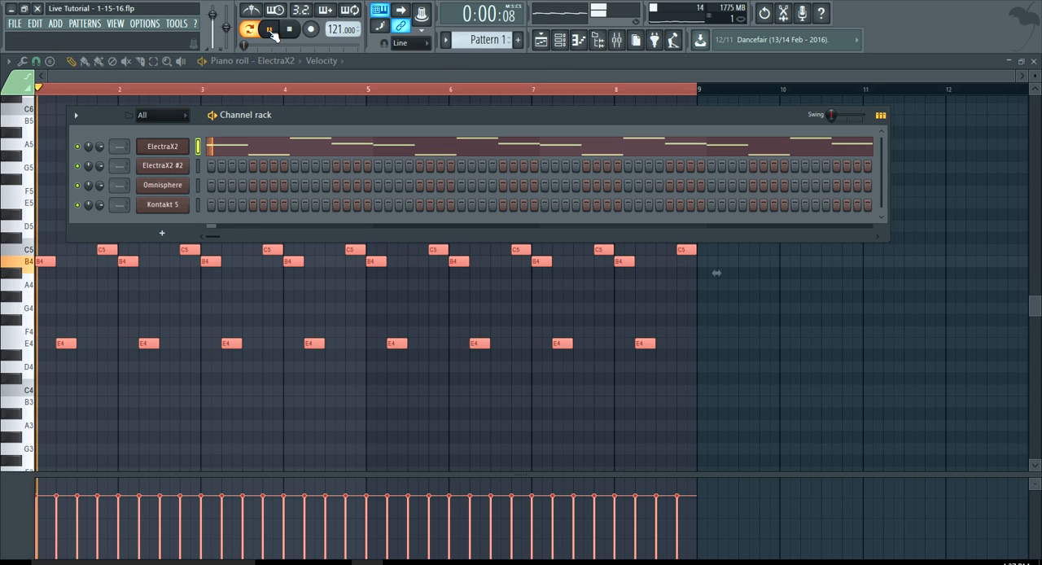
pyautogui.moveTo(100, 150); pyautogui.dragTo(100, 150)
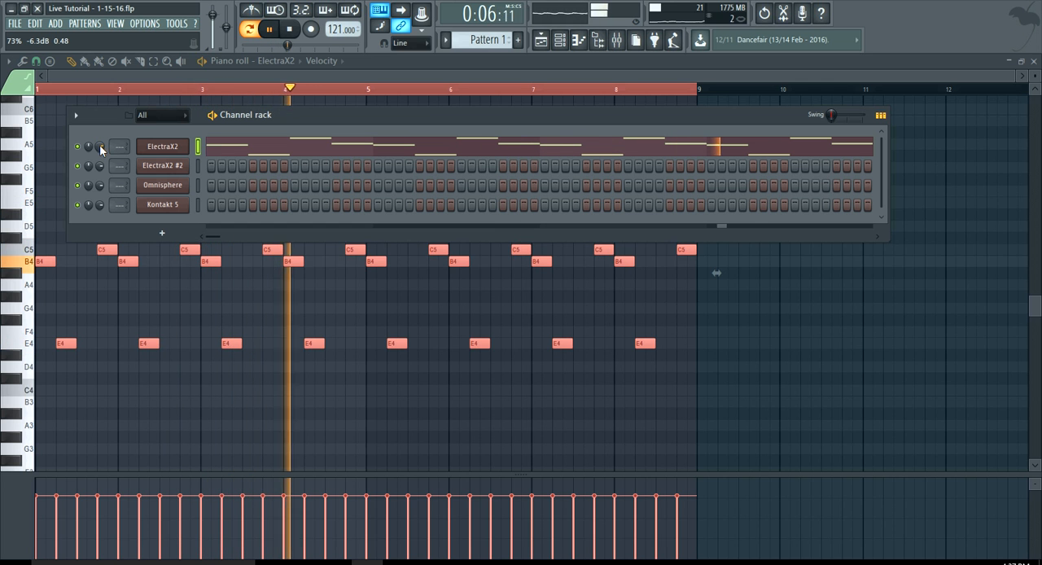
pyautogui.press('space')
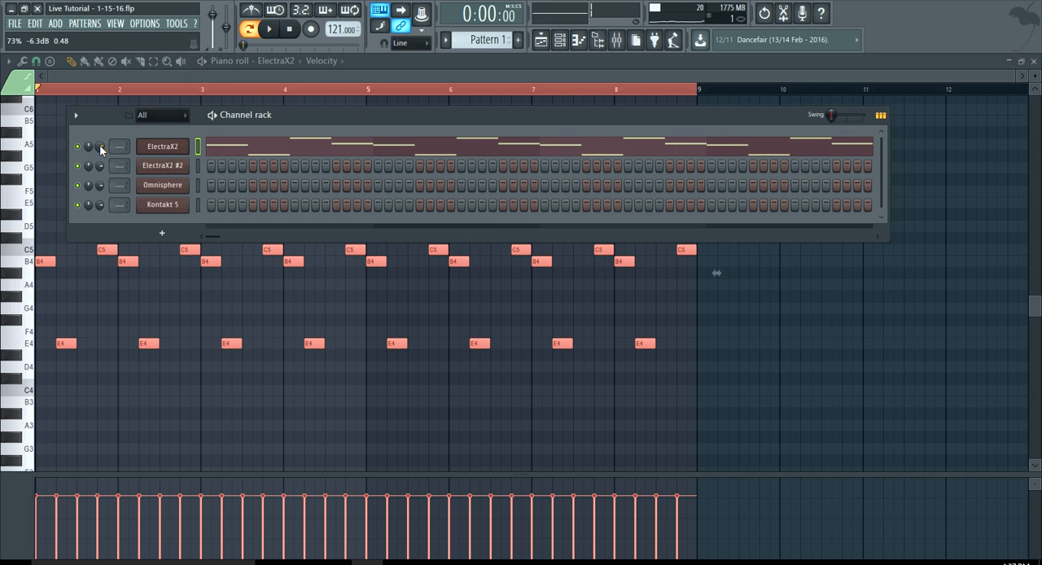
# Load the BASS Police patch from the Dmarch Vol. 2 bank into the ElectraX2 #2 channel
pyautogui.click(167, 166)
pyautogui.click(330, 291)
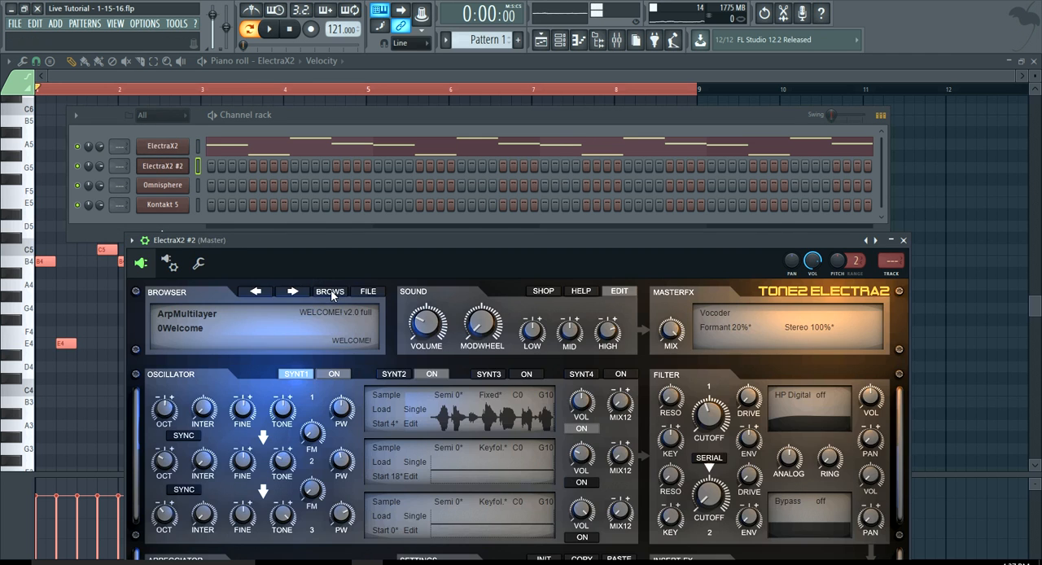
pyautogui.moveTo(322, 240); pyautogui.dragTo(305, 114)
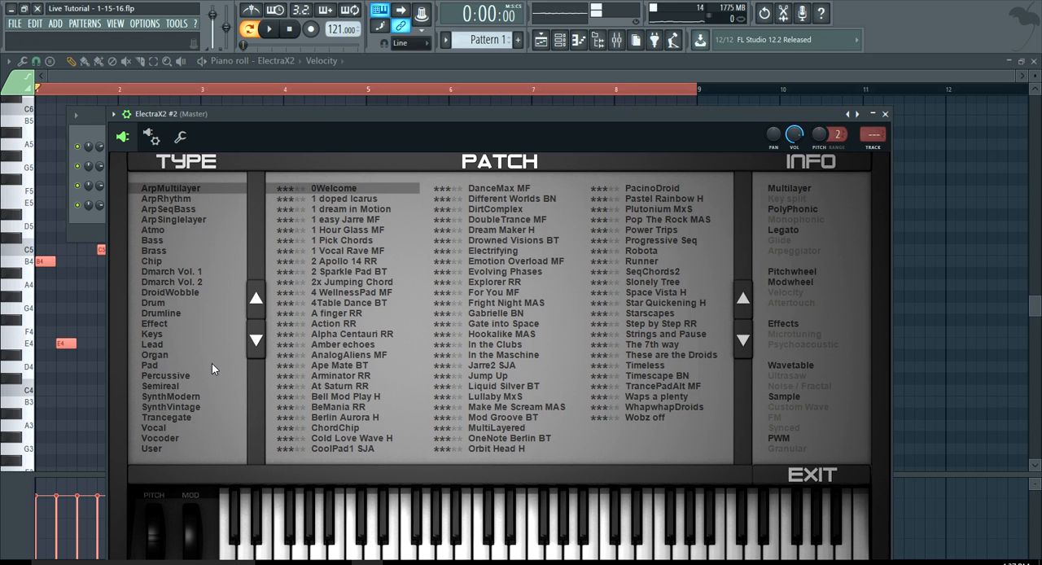
pyautogui.click(195, 281)
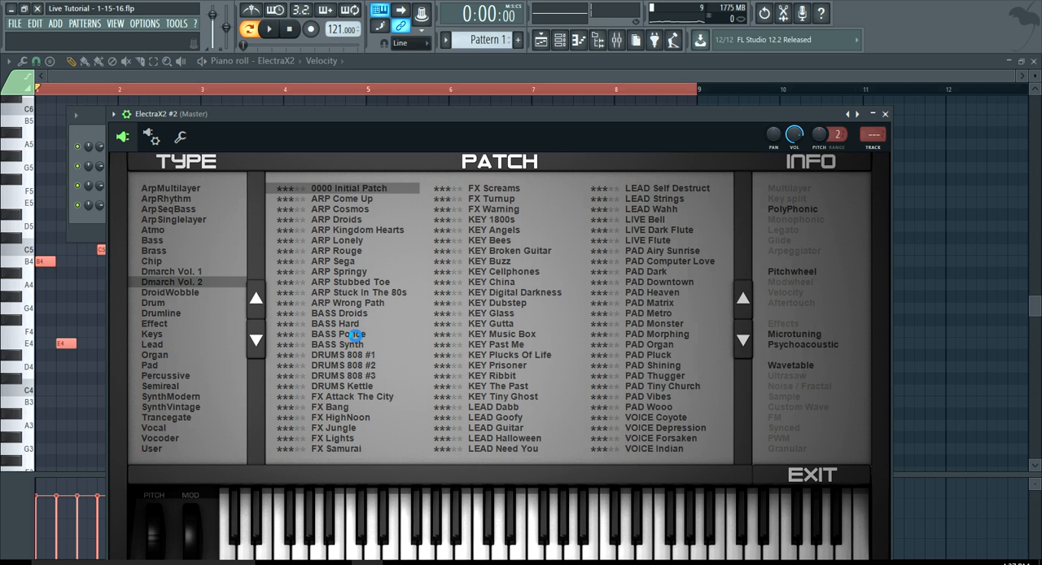
pyautogui.click(356, 335)
# Open the piano roll of the ElectraX2 #2 channel and audition the B2 and C3 keys
pyautogui.click(559, 39)
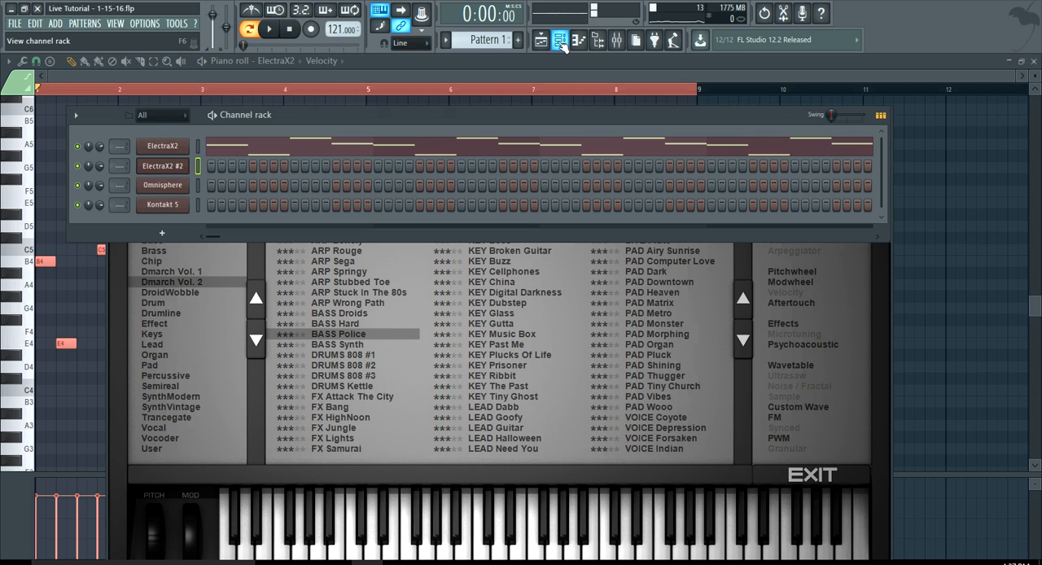
pyautogui.rightClick(181, 168)
pyautogui.click(216, 168)
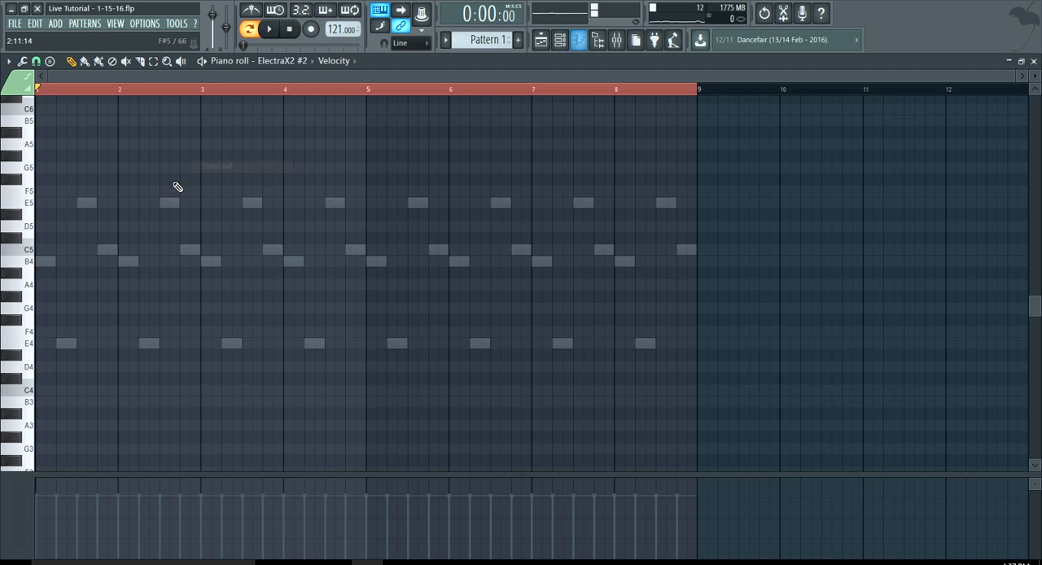
pyautogui.scroll(-7, 54, 284)
pyautogui.click(28, 296)
pyautogui.click(30, 279)
pyautogui.click(29, 294)
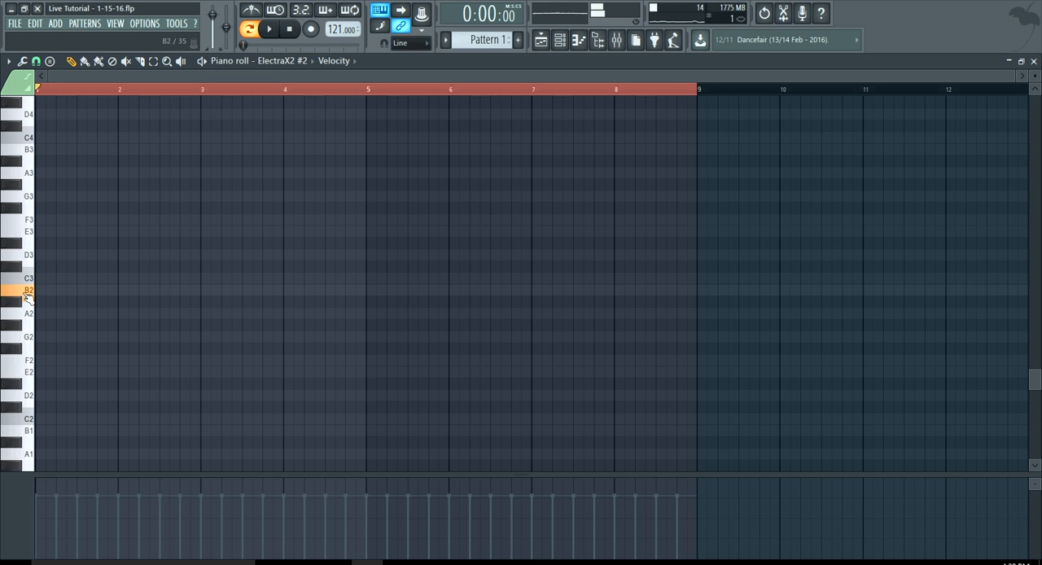
# Draw a B2 note at the start of bar 1, set its length to one bar, and play the pattern
pyautogui.click(45, 290)
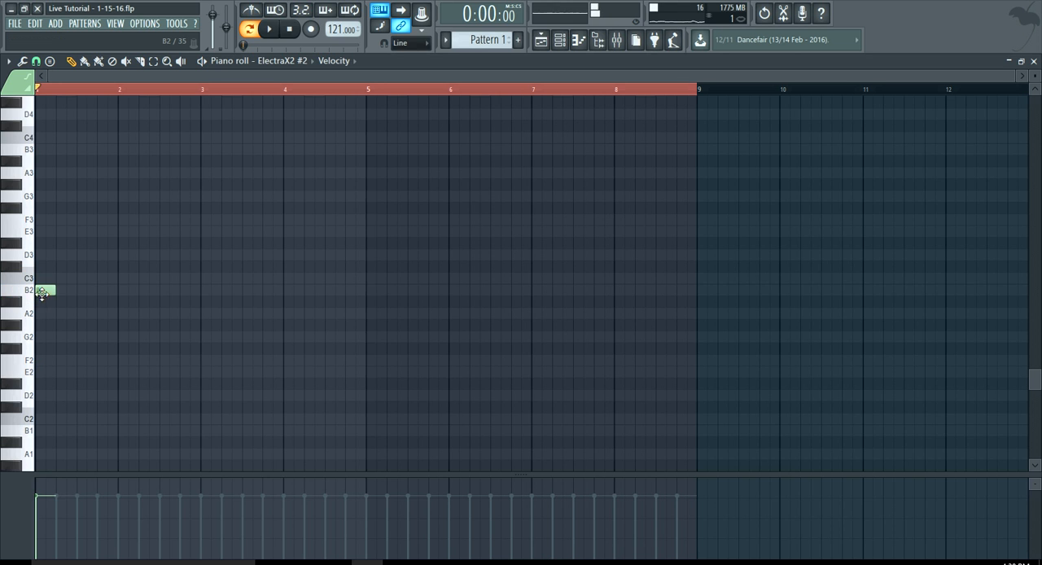
pyautogui.moveTo(50, 290); pyautogui.dragTo(200, 312)
pyautogui.press('space')
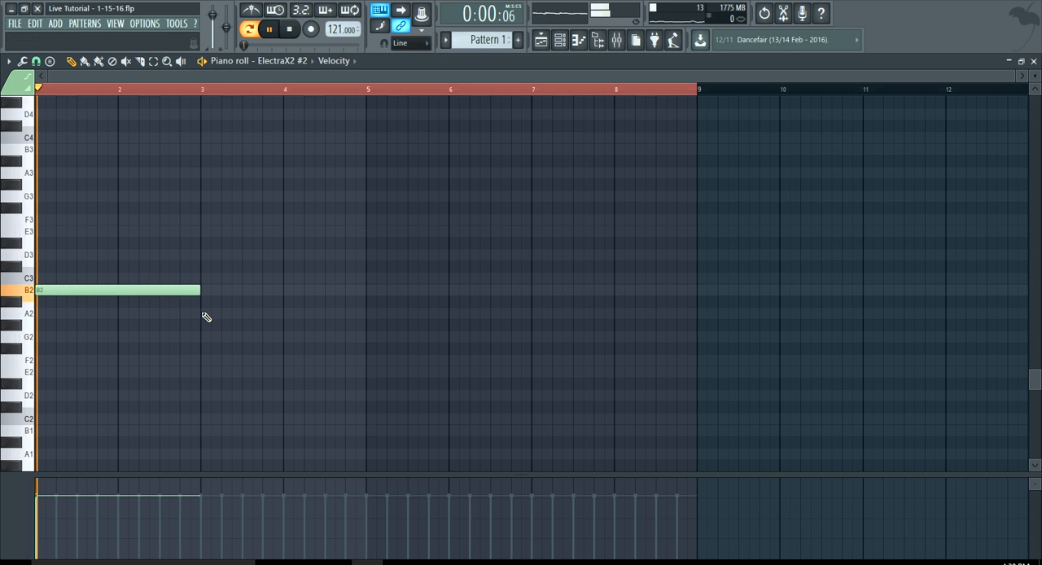
pyautogui.moveTo(199, 291); pyautogui.dragTo(123, 298)
pyautogui.press('space')
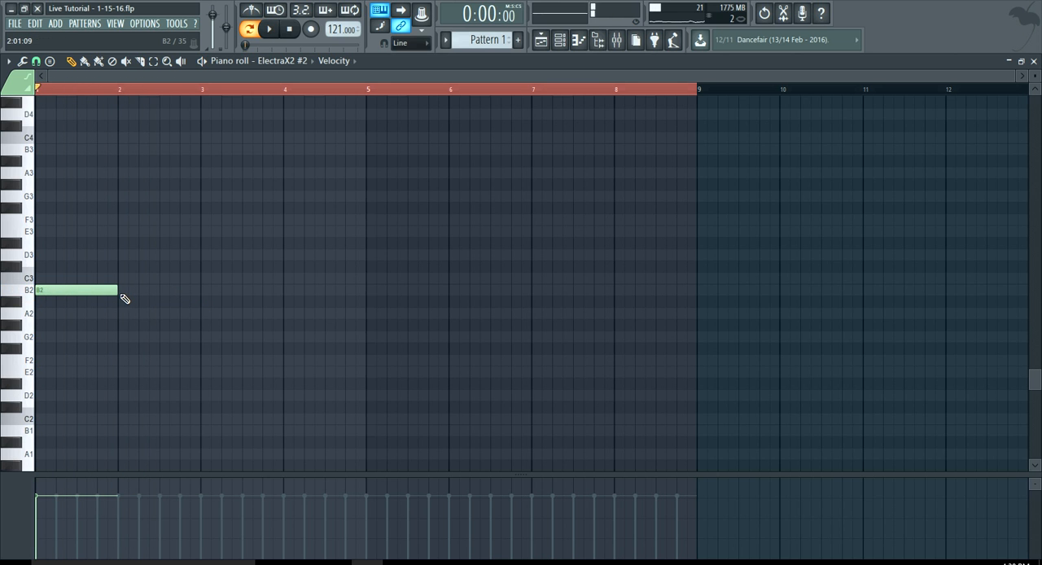
# Audition other keys, move the bass note up to E3 and play the pattern
pyautogui.click(26, 383)
pyautogui.click(27, 235)
pyautogui.moveTo(47, 292); pyautogui.dragTo(44, 228)
pyautogui.press('space')
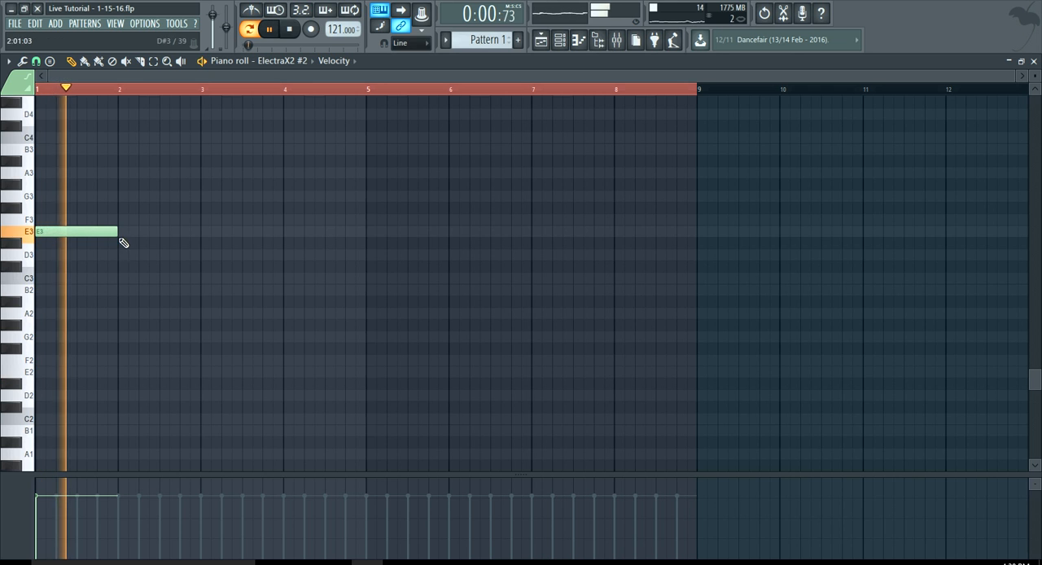
# Extend the E3 note to one and a half bars and place a matching note at bar 5
pyautogui.moveTo(119, 233); pyautogui.dragTo(163, 248)
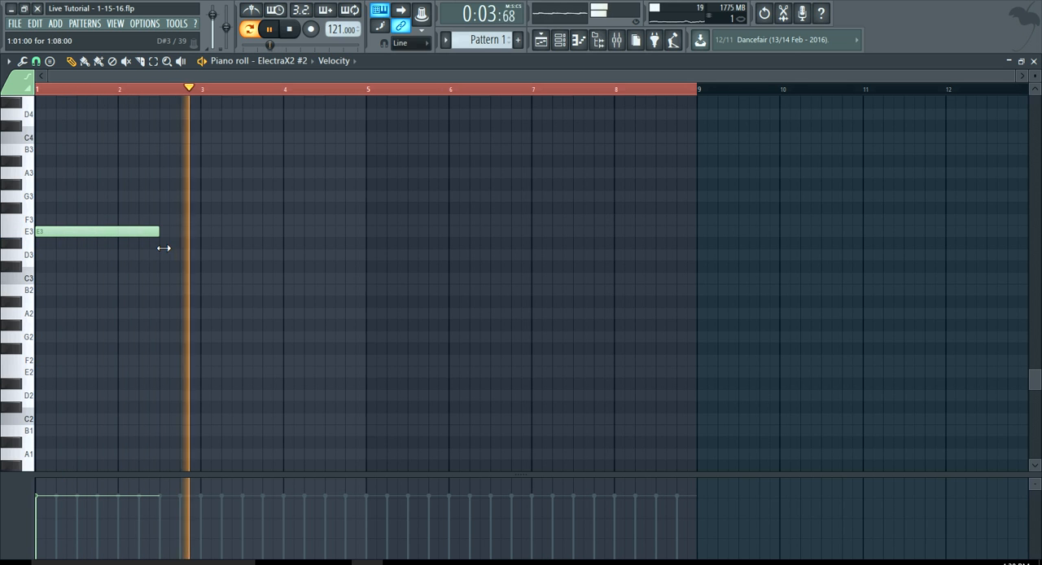
pyautogui.click(370, 233)
# Lower the first ElectraX2 channel's volume in the channel rack during playback, and stop the pattern
pyautogui.click(559, 40)
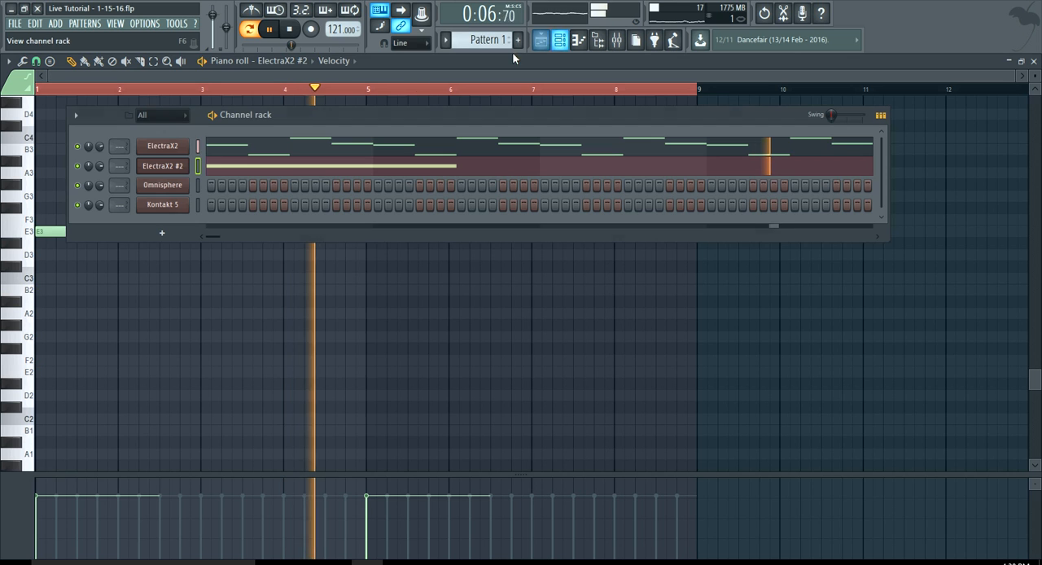
pyautogui.moveTo(100, 148); pyautogui.dragTo(99, 160)
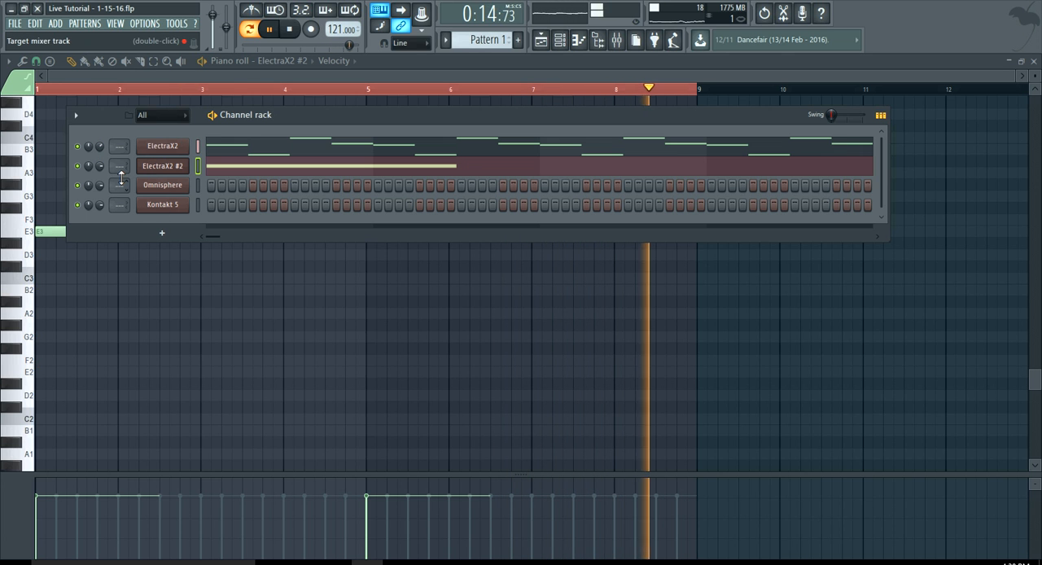
pyautogui.press('space')
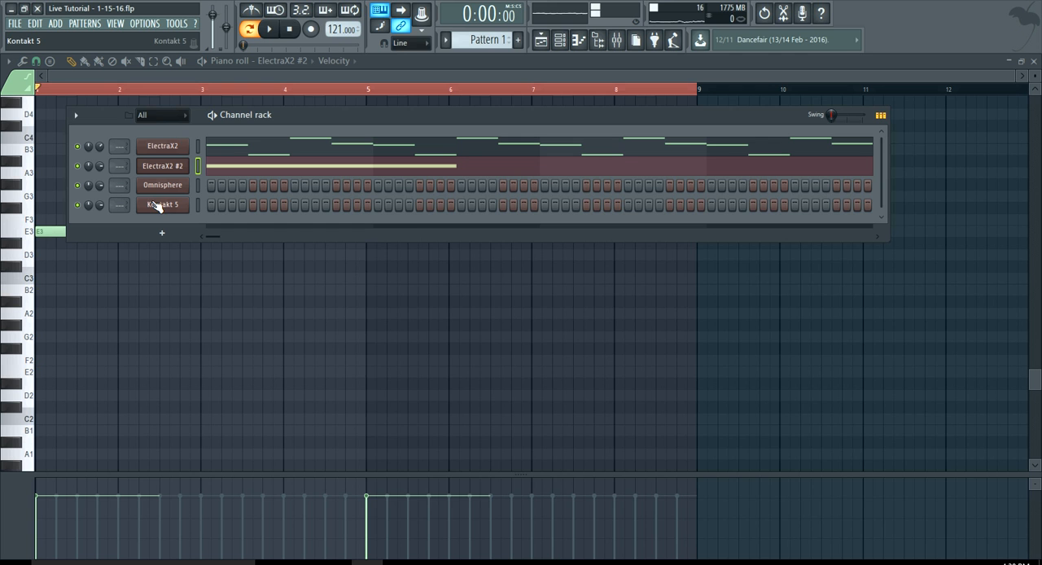
# Open the Kontakt 5 channel's instrument and bring up its piano roll
pyautogui.click(162, 204)
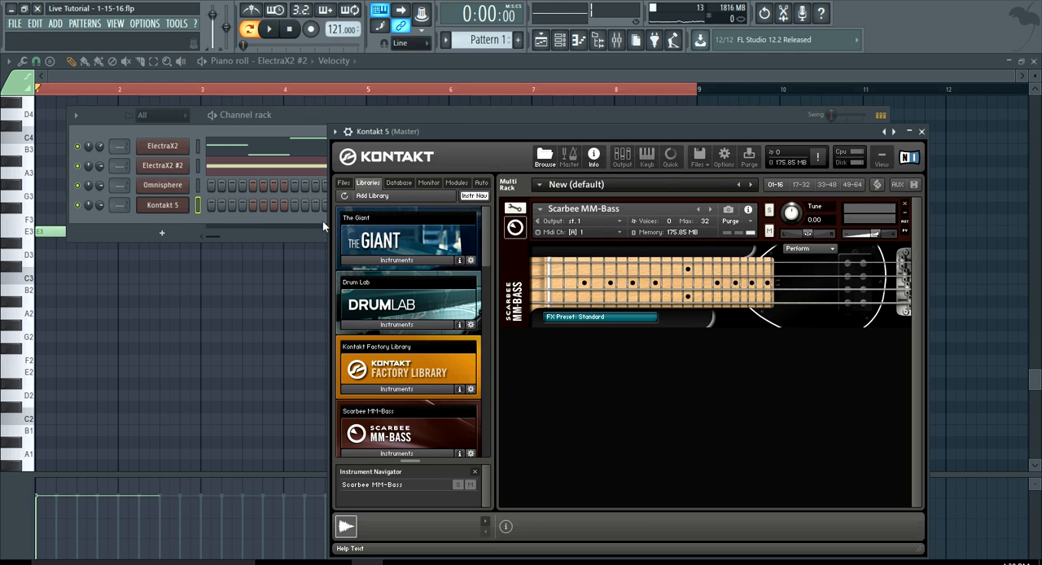
pyautogui.rightClick(162, 206)
pyautogui.click(192, 209)
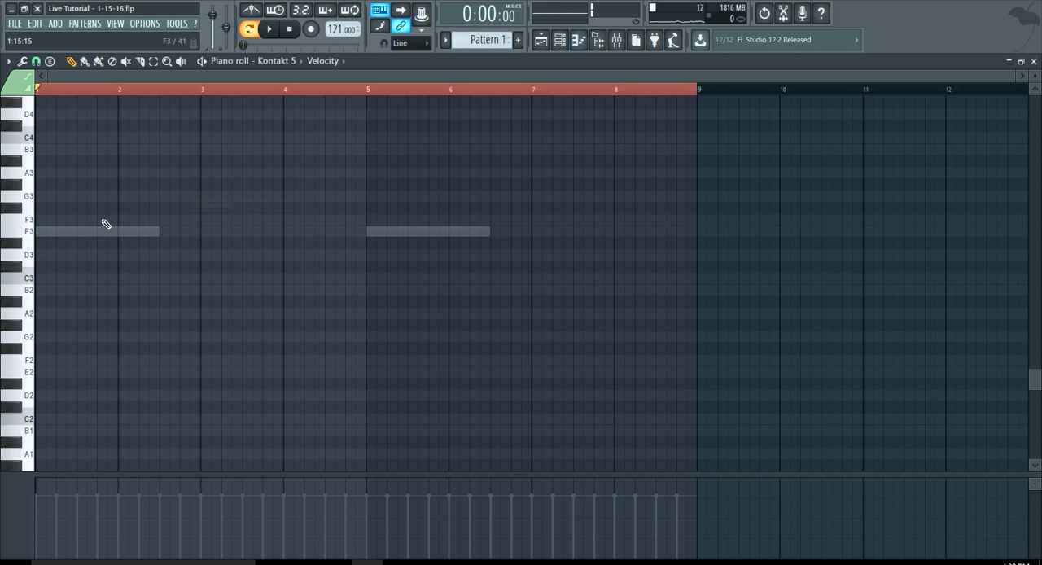
# Audition the Kontakt 5 keys between E3 and E4 to find a starting note for the bass
pyautogui.click(31, 237)
pyautogui.click(20, 160)
pyautogui.click(25, 150)
pyautogui.click(21, 126)
pyautogui.scroll(2, 26, 97)
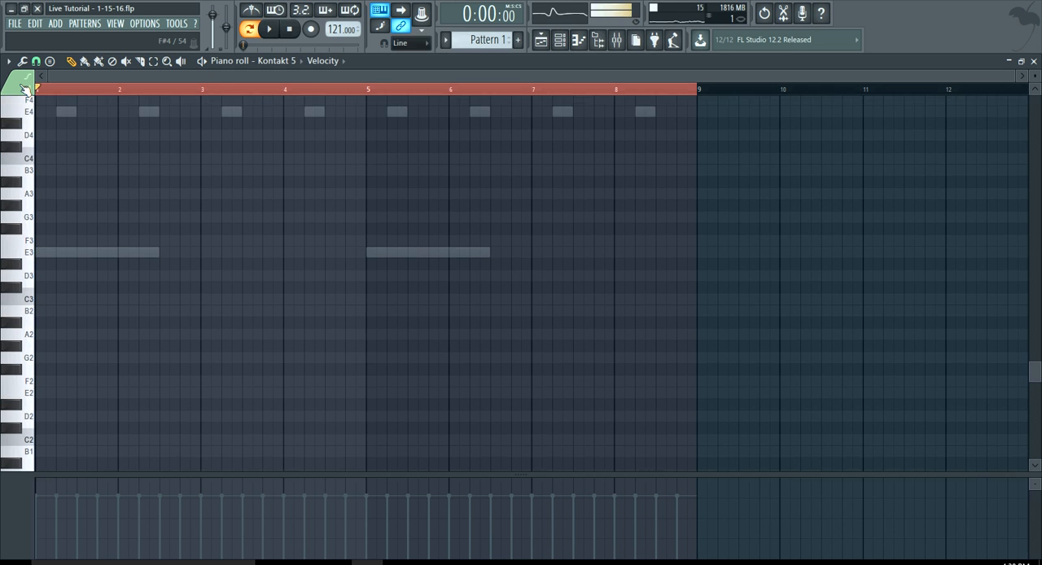
pyautogui.click(16, 150)
pyautogui.click(23, 144)
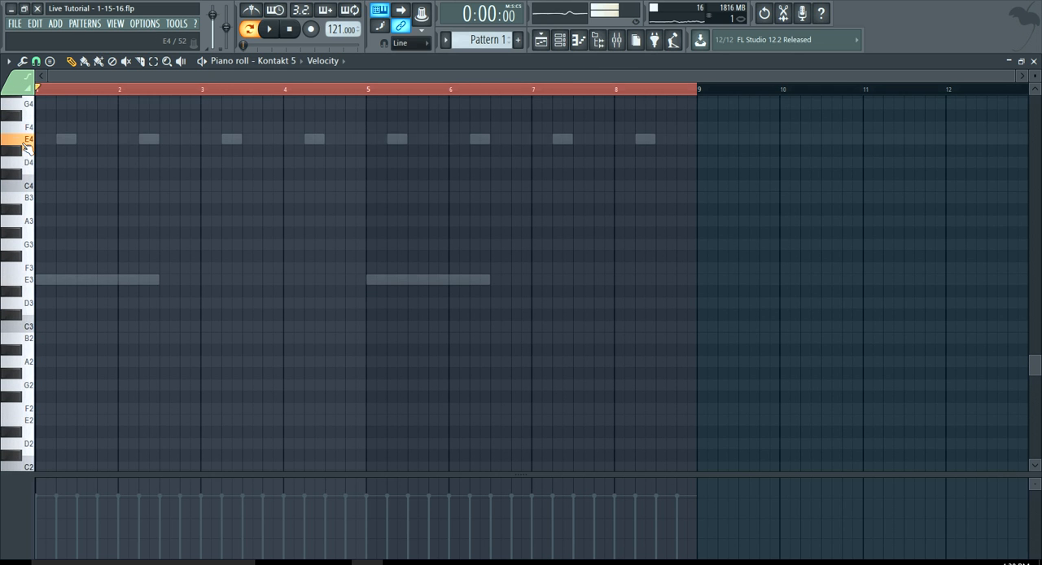
# Draw an E4 note at bar 1, shorten it to three beats, and play the pattern
pyautogui.click(41, 139)
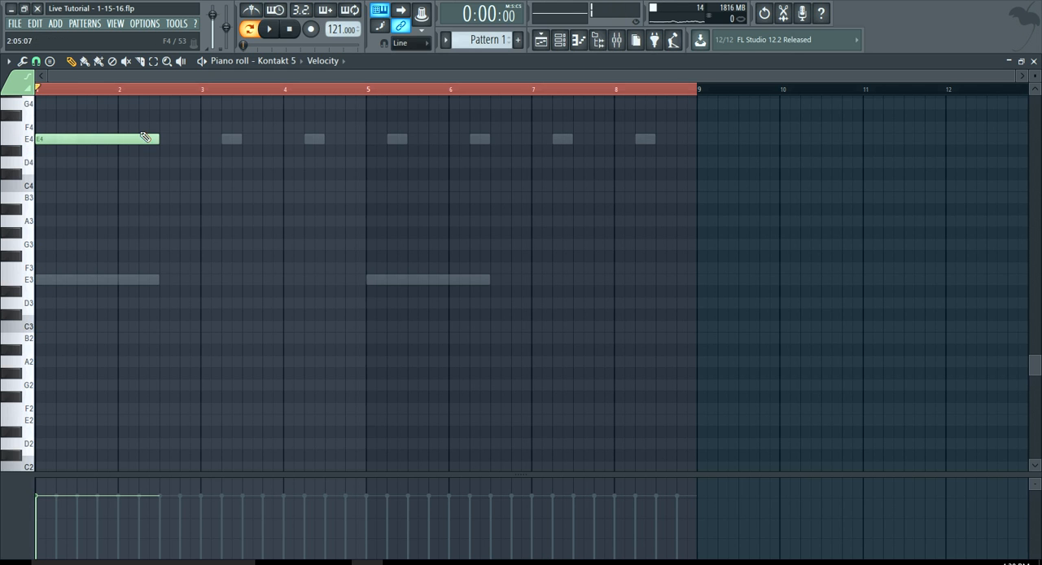
pyautogui.moveTo(160, 139); pyautogui.dragTo(99, 150)
pyautogui.press('space')
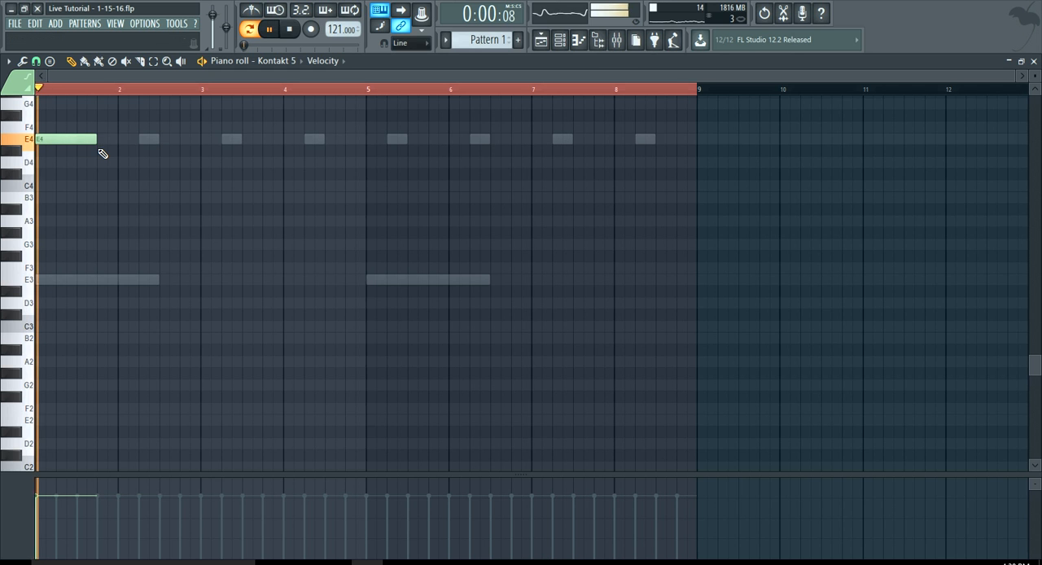
pyautogui.press('space')
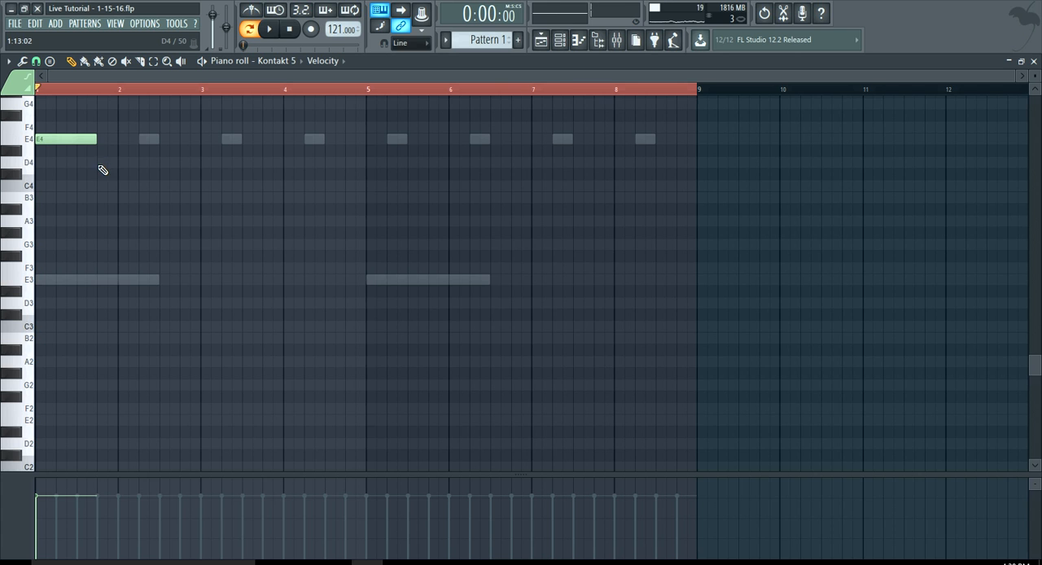
# Add a three-beat C#4 note and a three-beat B3 note right after the E4 note, and play the pattern
pyautogui.doubleClick(97, 162)
pyautogui.click(603, 197)
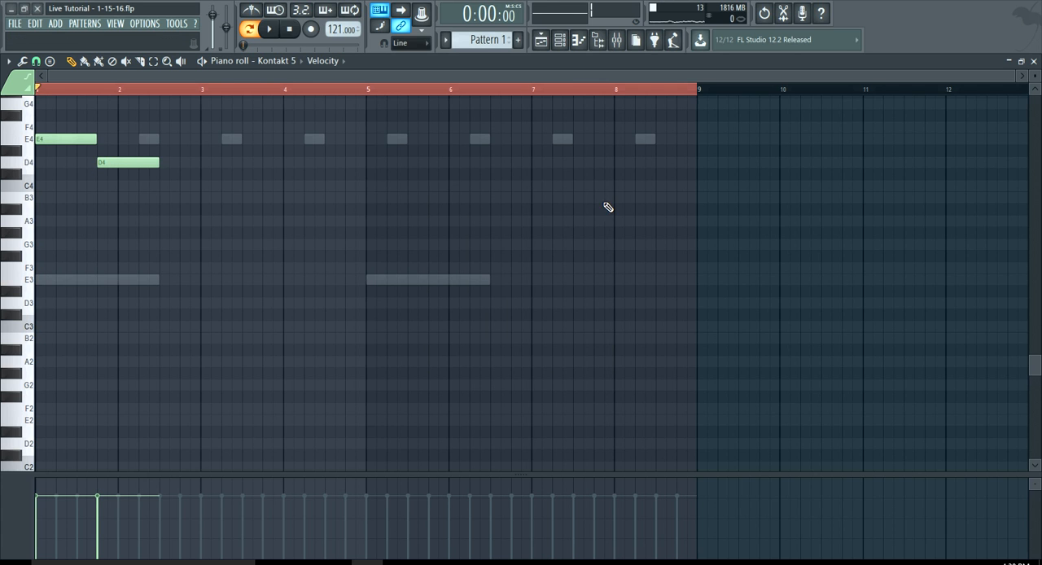
pyautogui.click(23, 176)
pyautogui.moveTo(107, 166); pyautogui.dragTo(115, 178)
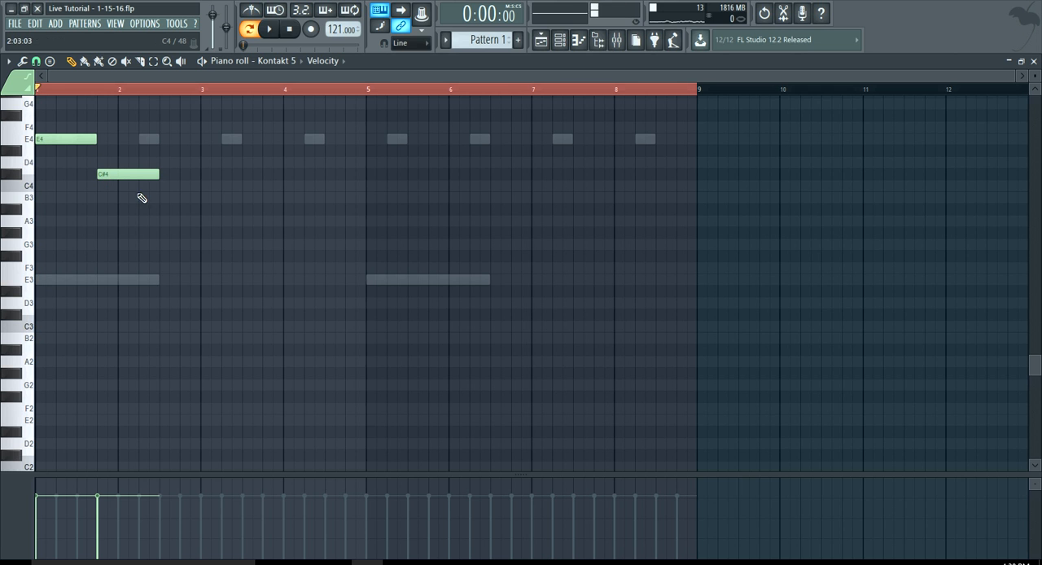
pyautogui.moveTo(161, 212); pyautogui.dragTo(156, 196)
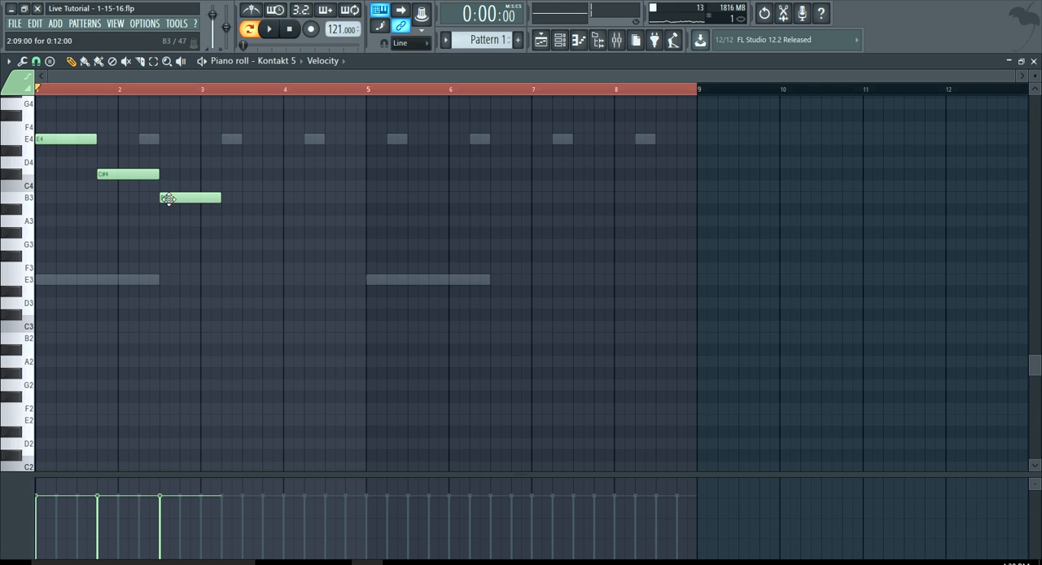
pyautogui.press('space')
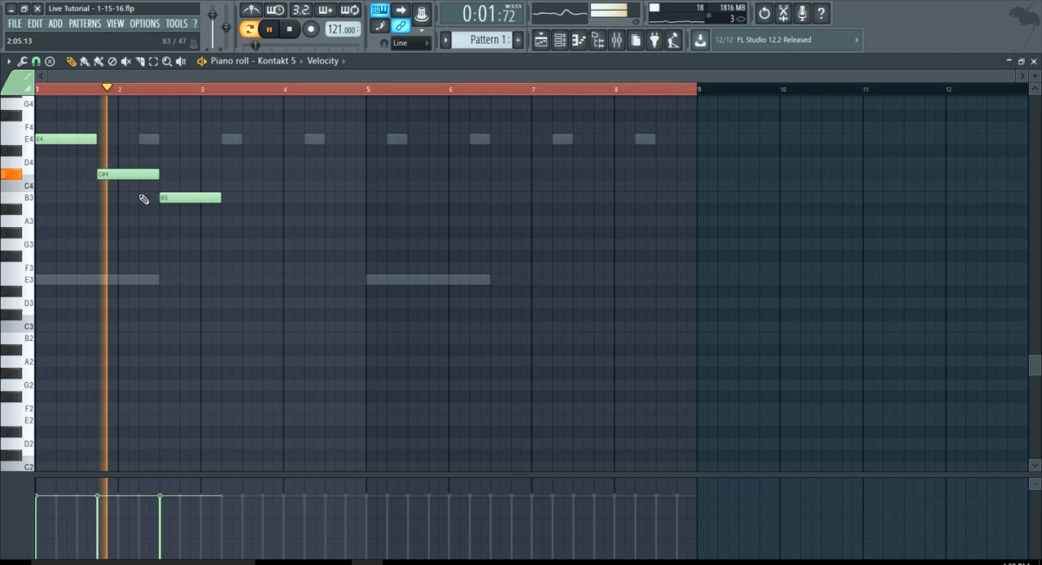
pyautogui.press('space')
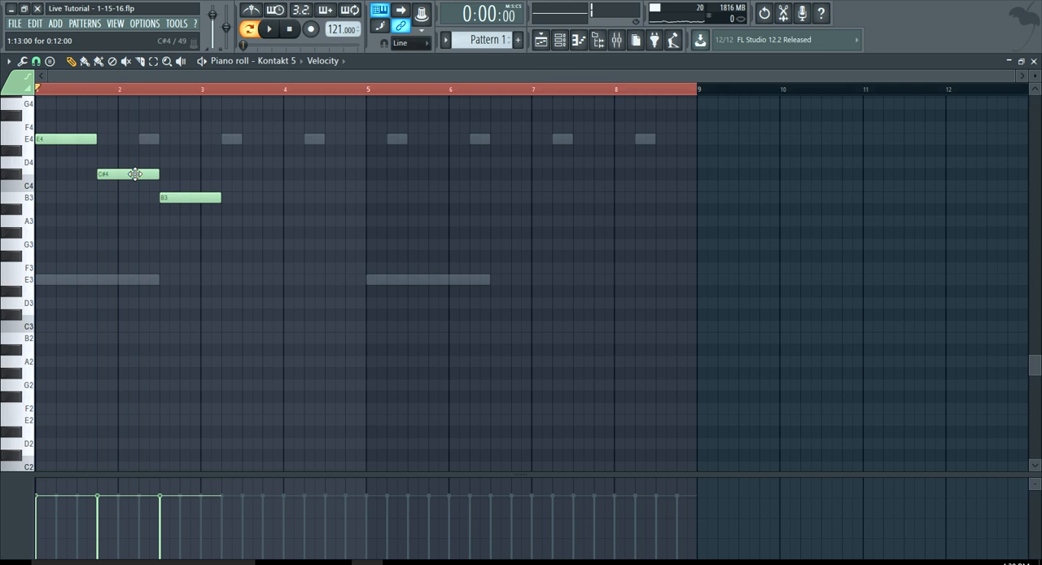
# Lower the C#4 note to C4 and extend the B3 note to the end of bar 4
pyautogui.moveTo(134, 176); pyautogui.dragTo(134, 191)
pyautogui.press('space')
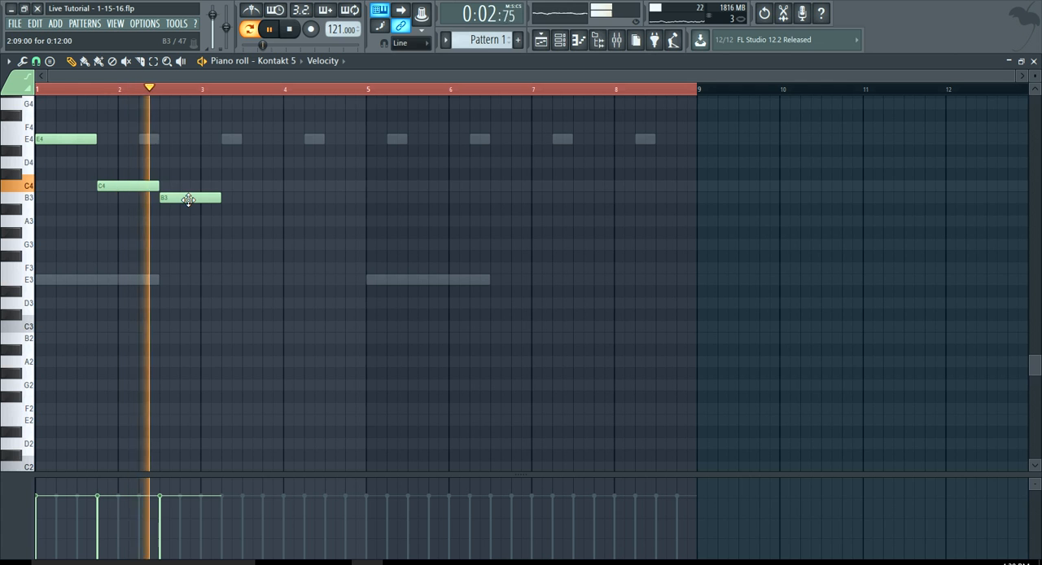
pyautogui.moveTo(220, 198); pyautogui.dragTo(364, 232)
pyautogui.press('space')
# Duplicate the three bass notes into bars 5 to 8, aligned to the start of bar 5, and clear the time selection
pyautogui.hotkey('ctrl', 'a')
pyautogui.hotkey('ctrl', 'c')
pyautogui.hotkey('ctrl', 'v')
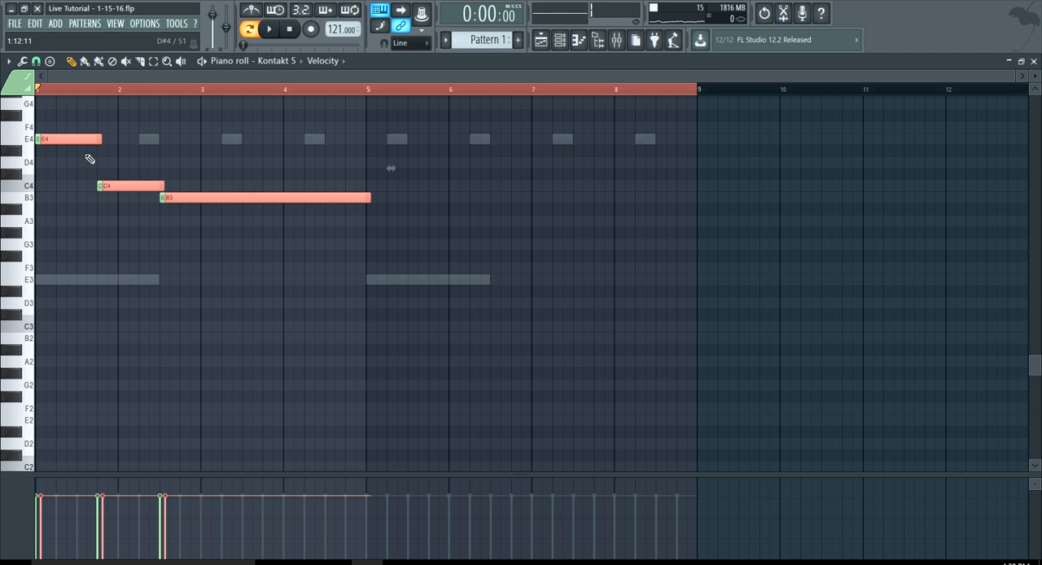
pyautogui.moveTo(69, 140); pyautogui.dragTo(393, 143)
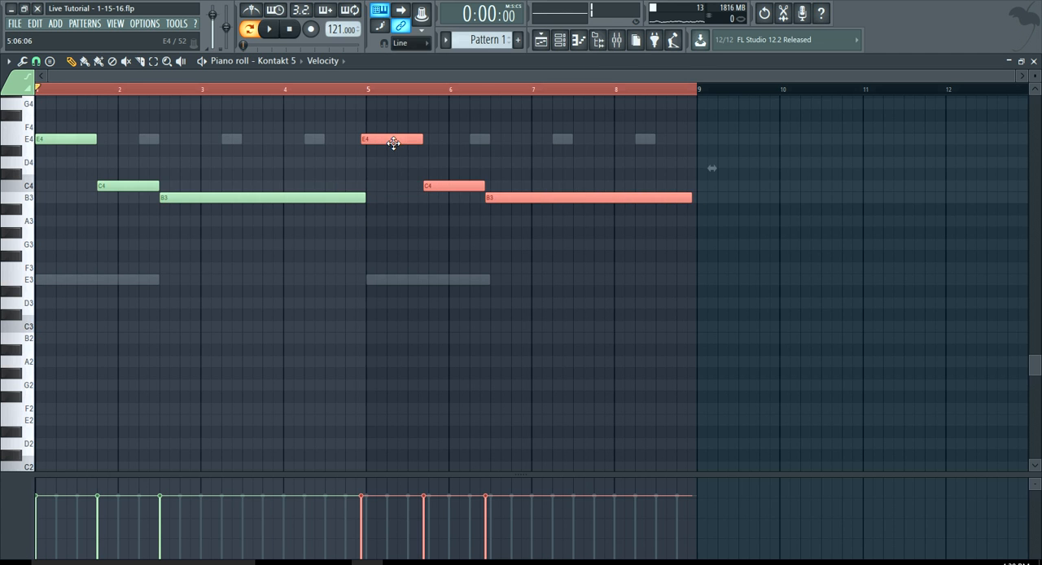
pyautogui.scroll(7, 396, 140)
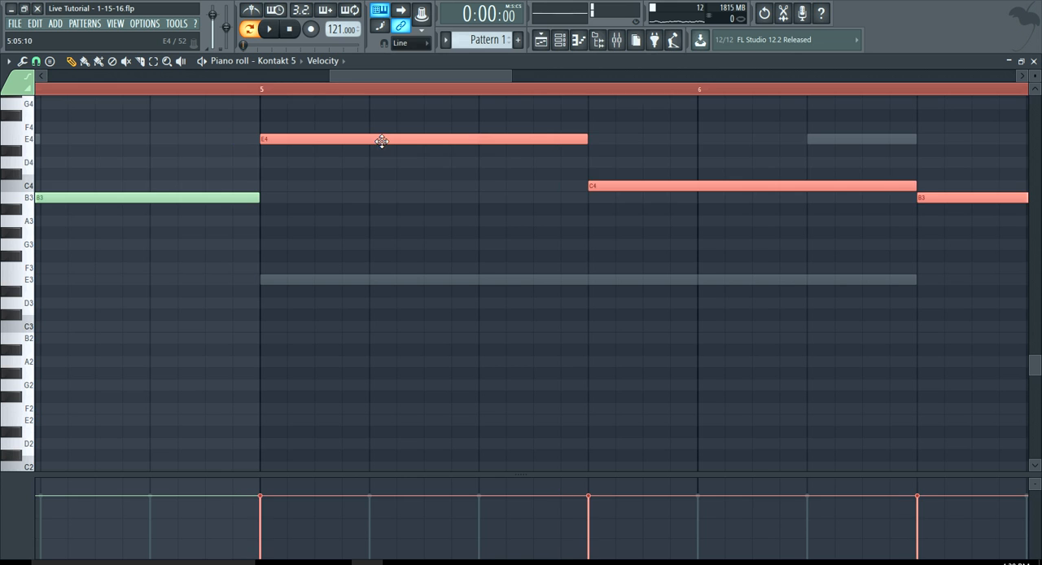
pyautogui.click(427, 173)
pyautogui.rightClick(427, 173)
pyautogui.scroll(-7, 709, 207)
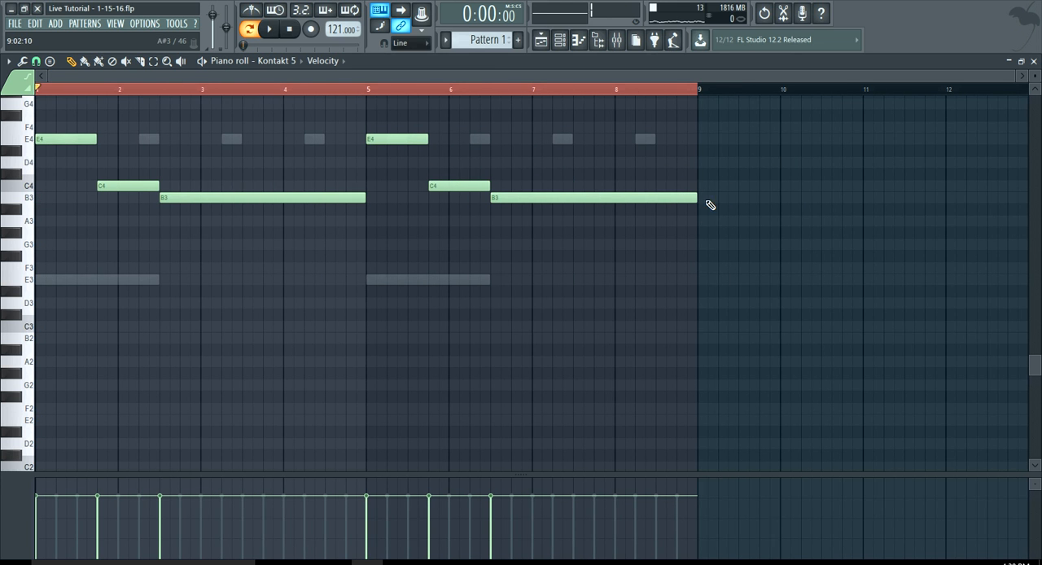
pyautogui.click(181, 96)
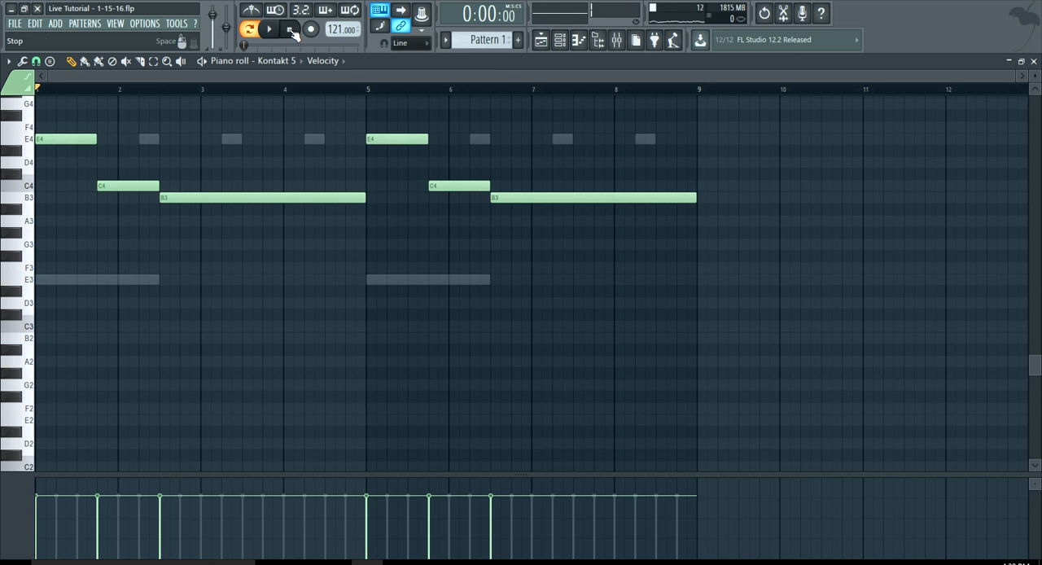
# Try the KEY Bees patch on the ElectraX2 #2 channel and load LIVE Bell from the Dmarch Vol. 2 bank instead
pyautogui.click(560, 40)
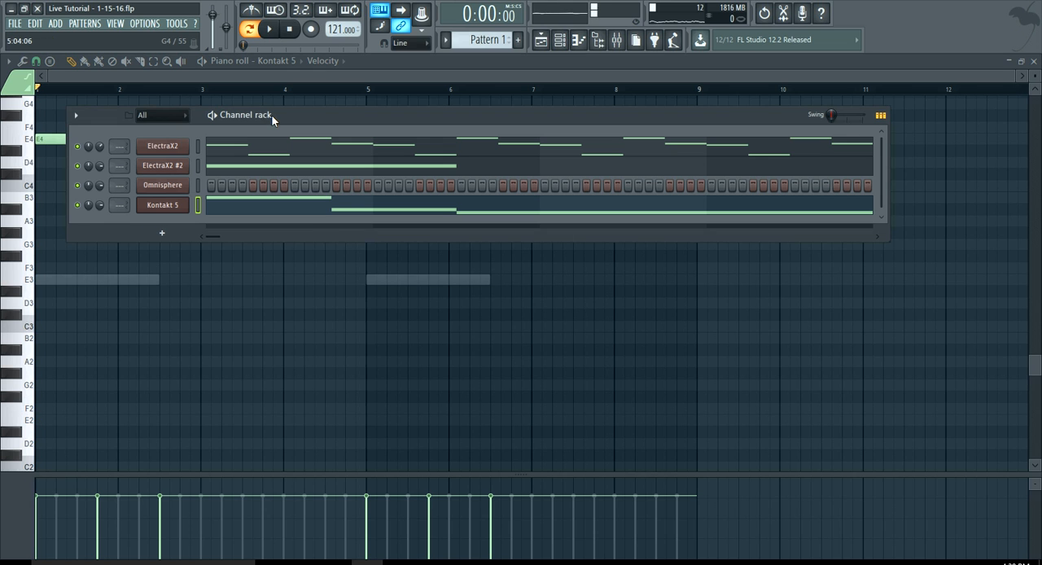
pyautogui.moveTo(293, 113); pyautogui.dragTo(295, 105)
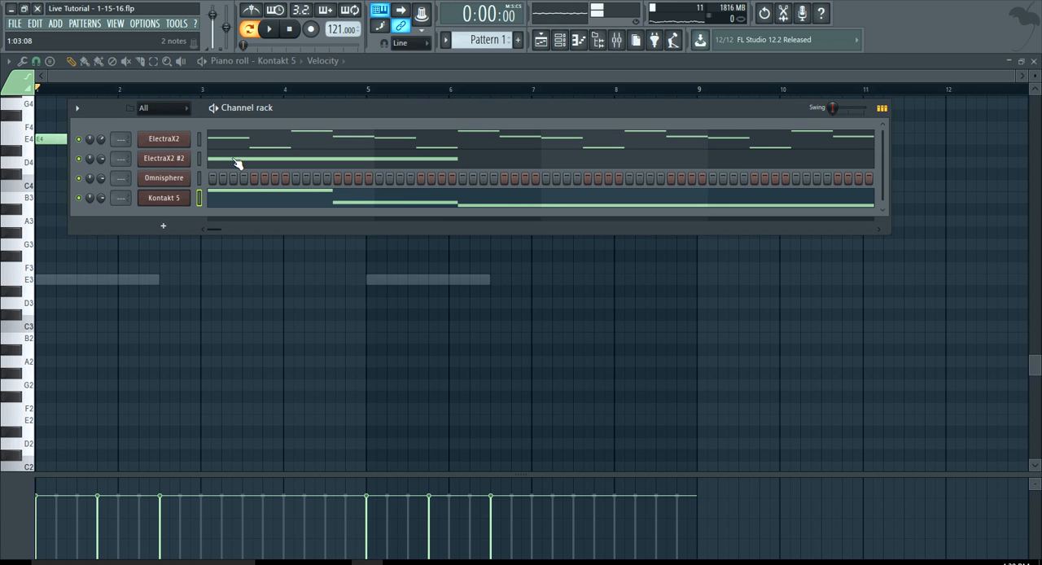
pyautogui.click(173, 160)
pyautogui.click(311, 165)
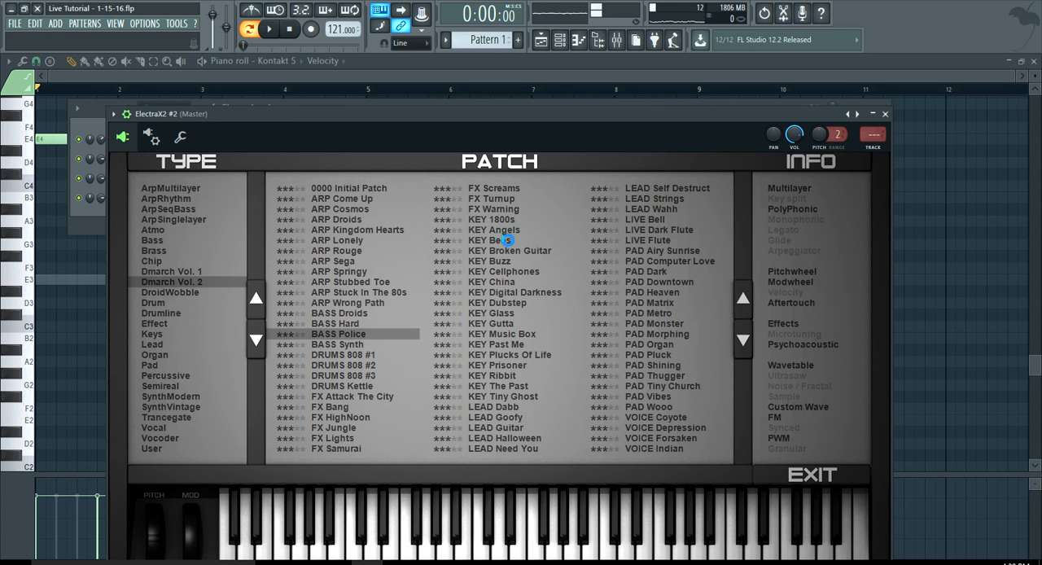
pyautogui.click(506, 241)
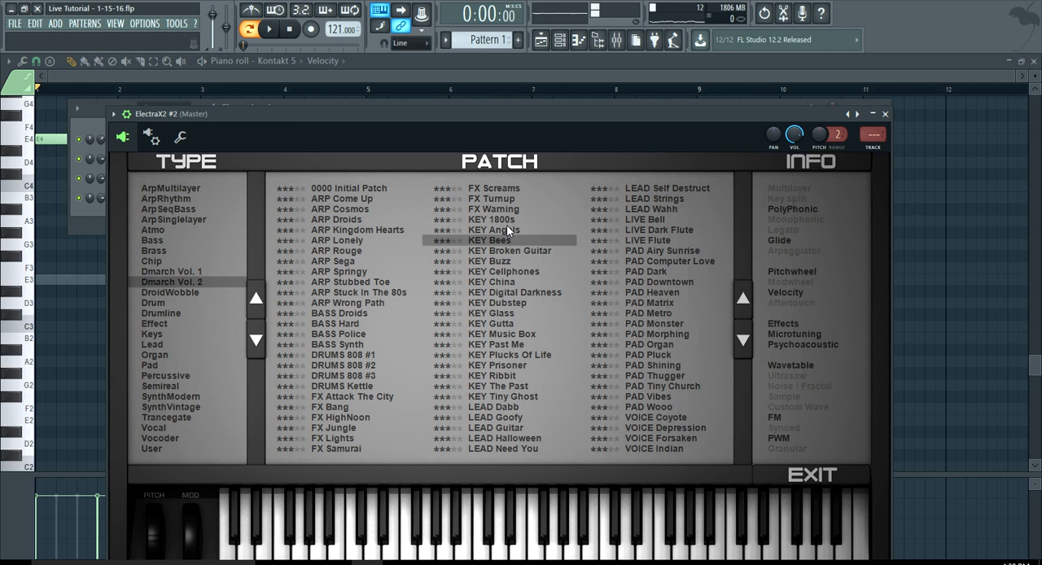
pyautogui.click(657, 220)
# Play the pattern, audition the E3 key in the ElectraX2 #2 piano roll, and return to the channel rack
pyautogui.click(560, 42)
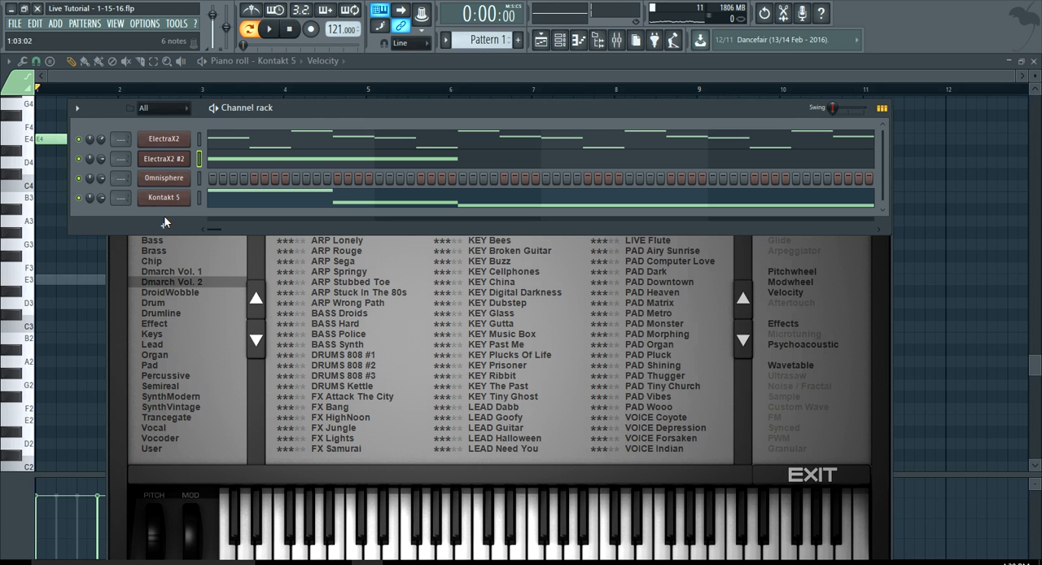
pyautogui.press('space')
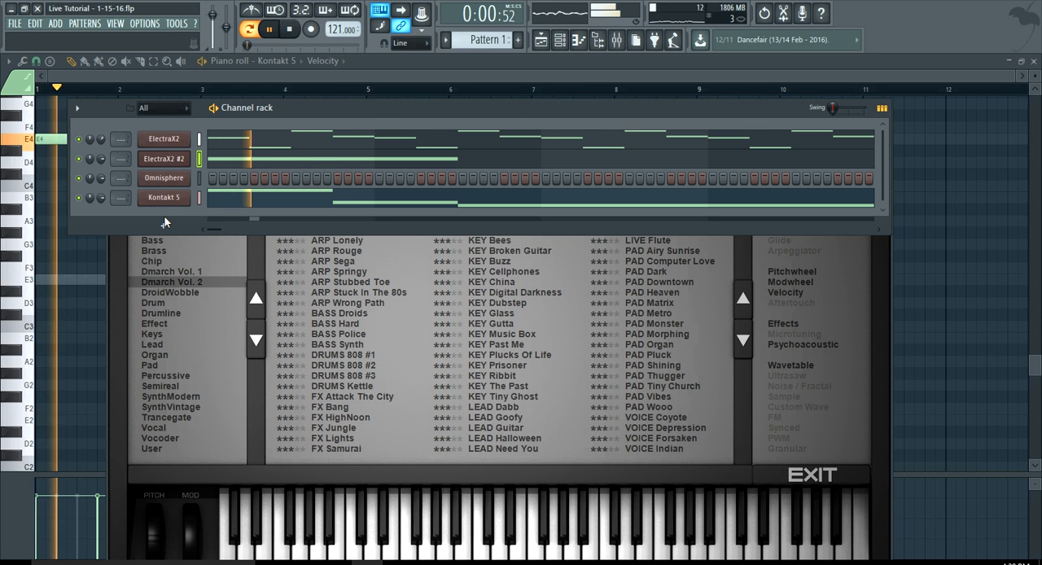
pyautogui.click(286, 160)
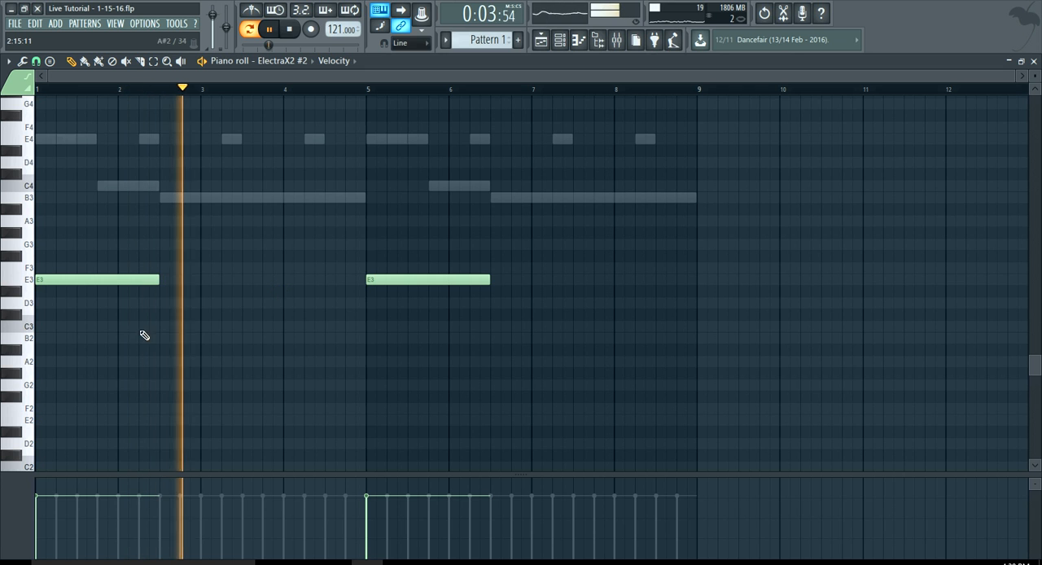
pyautogui.click(28, 279)
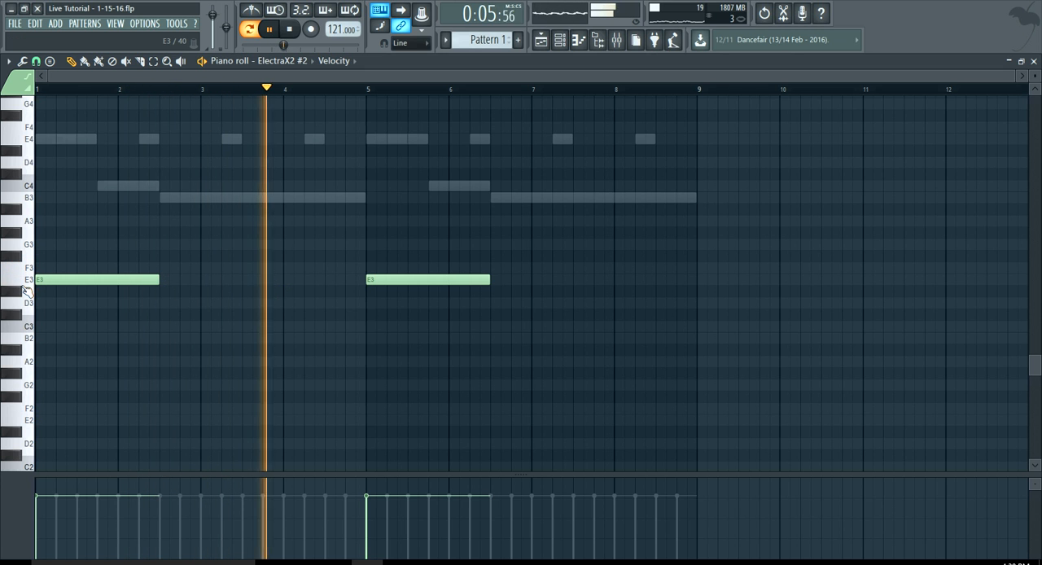
pyautogui.click(573, 38)
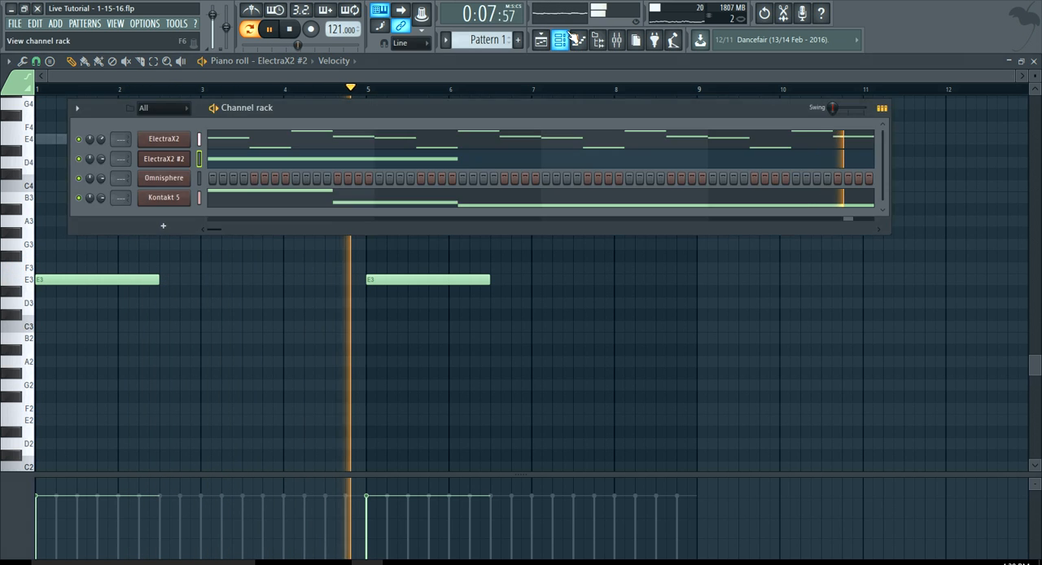
# Open the ElectraX2 channel and audition the neighbouring Dmarch Vol. 2 patches PAD Thugger, PAD Shining and PAD Organ
pyautogui.click(160, 138)
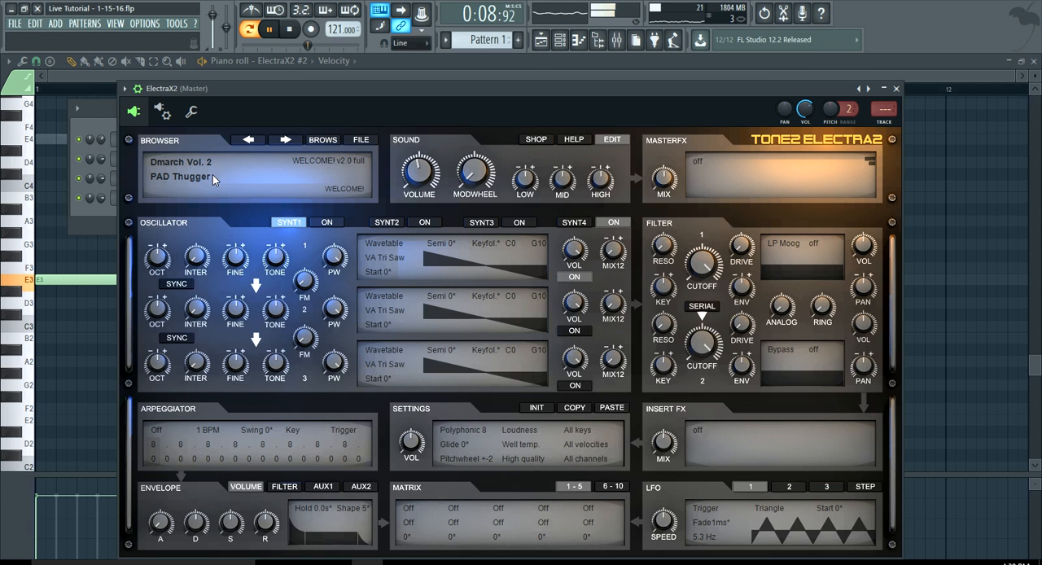
pyautogui.click(282, 142)
pyautogui.click(255, 139)
pyautogui.click(255, 140)
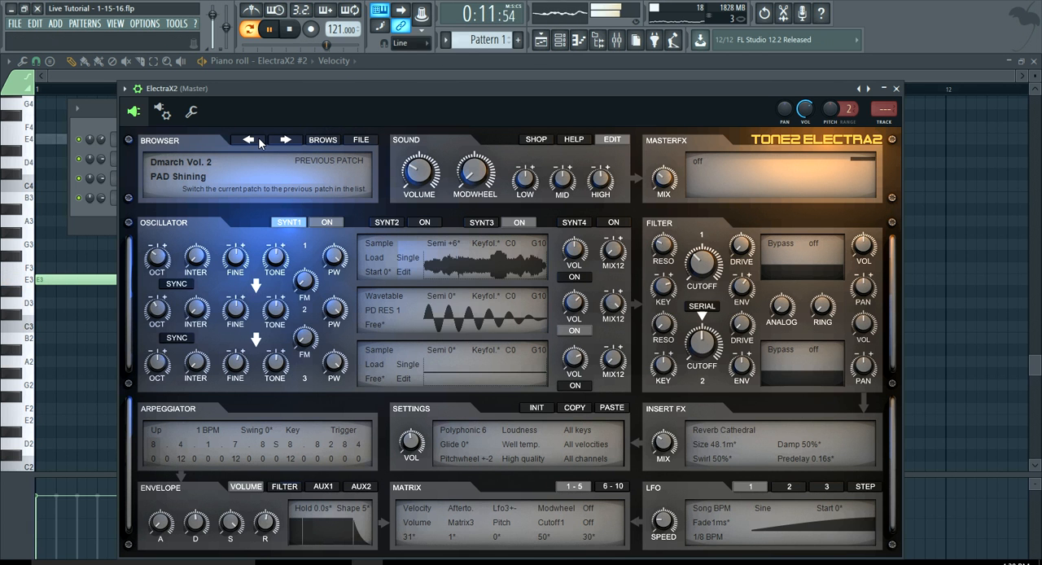
pyautogui.click(254, 139)
pyautogui.click(255, 139)
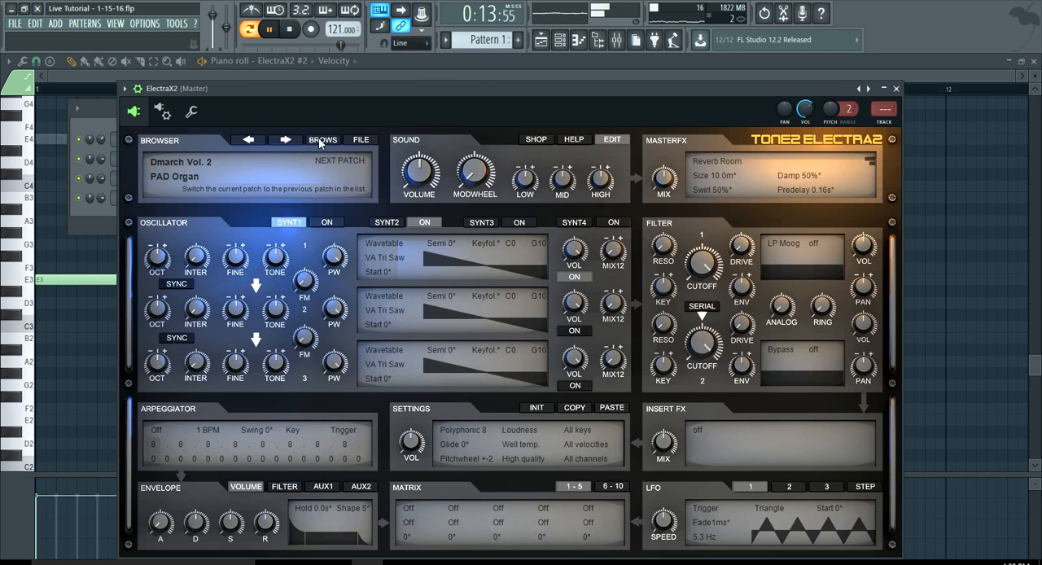
# Browse the Dmarch Vol. 2 bank, try PAD Matrix, PAD Computer Love and PAD Dark, and load PAD Metro on ElectraX2
pyautogui.click(335, 140)
pyautogui.click(669, 274)
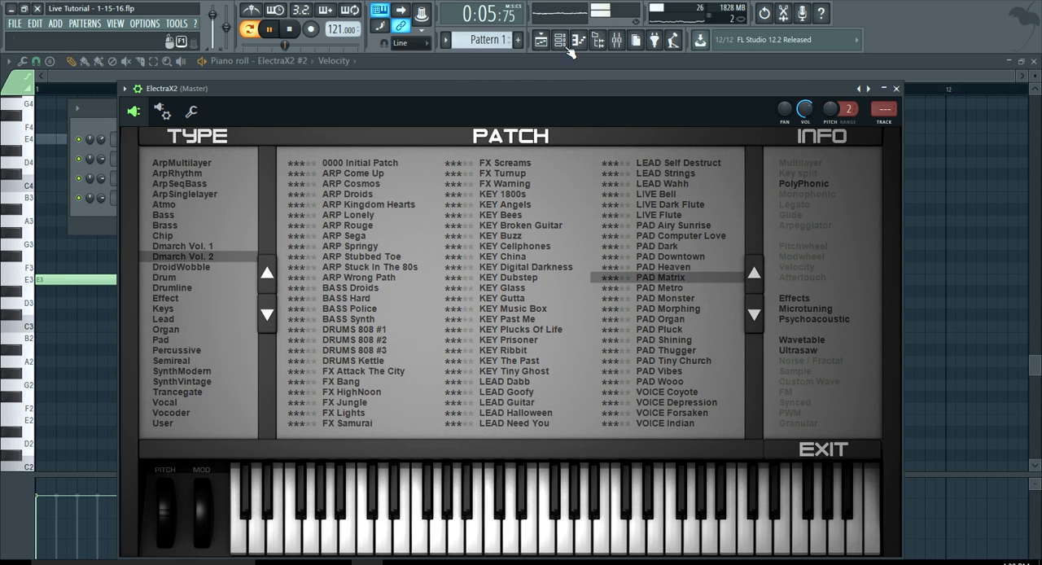
pyautogui.click(670, 237)
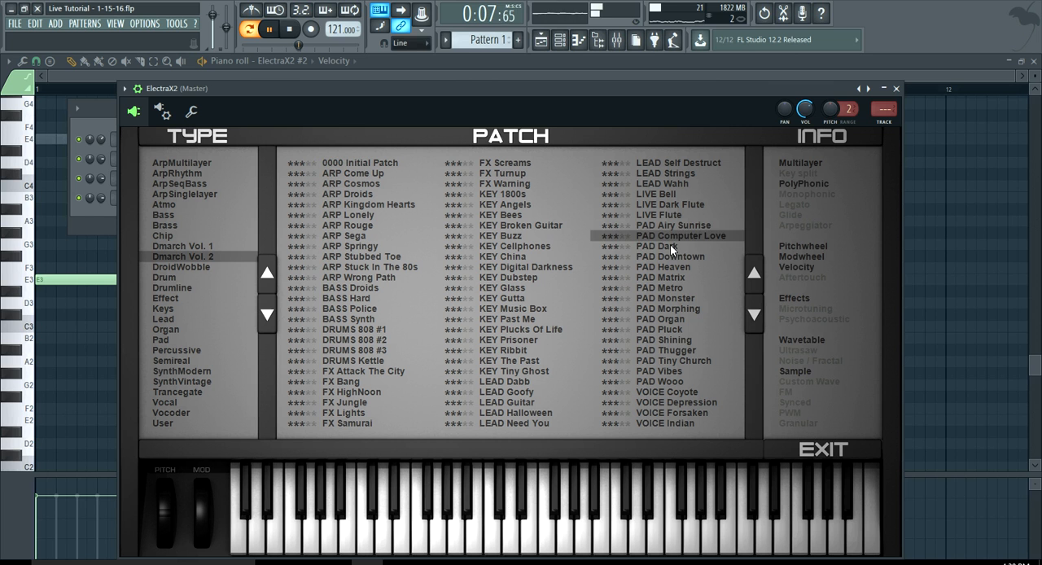
pyautogui.click(669, 245)
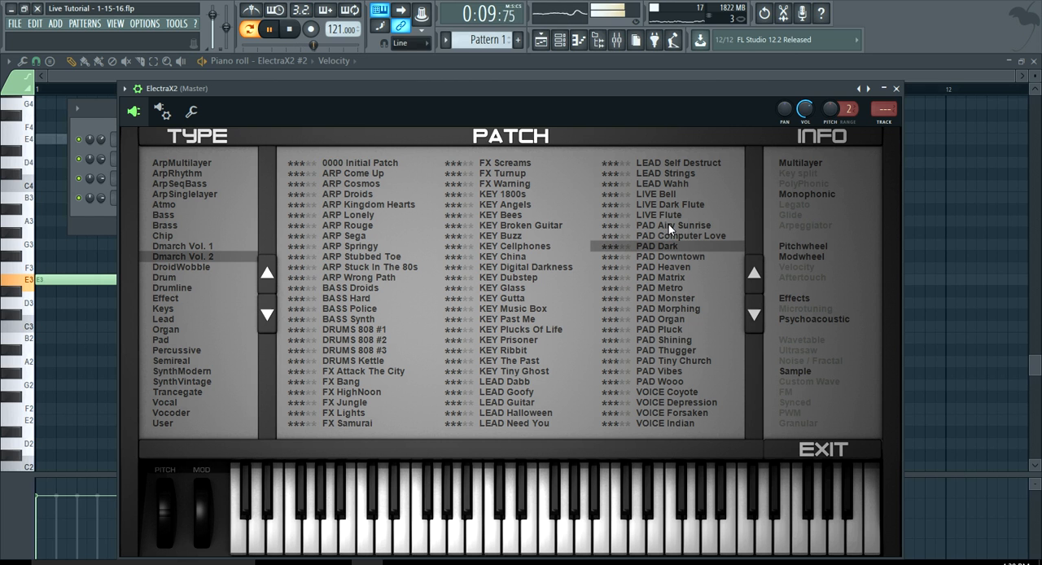
pyautogui.click(663, 288)
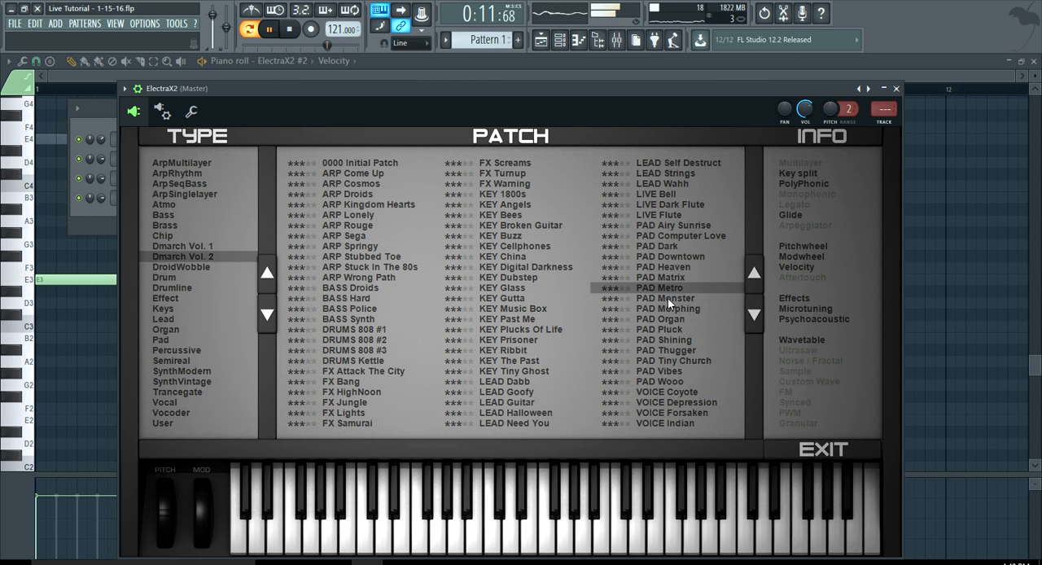
# Raise all the melody notes in the ElectraX2 piano roll by one octave
pyautogui.press('F6')
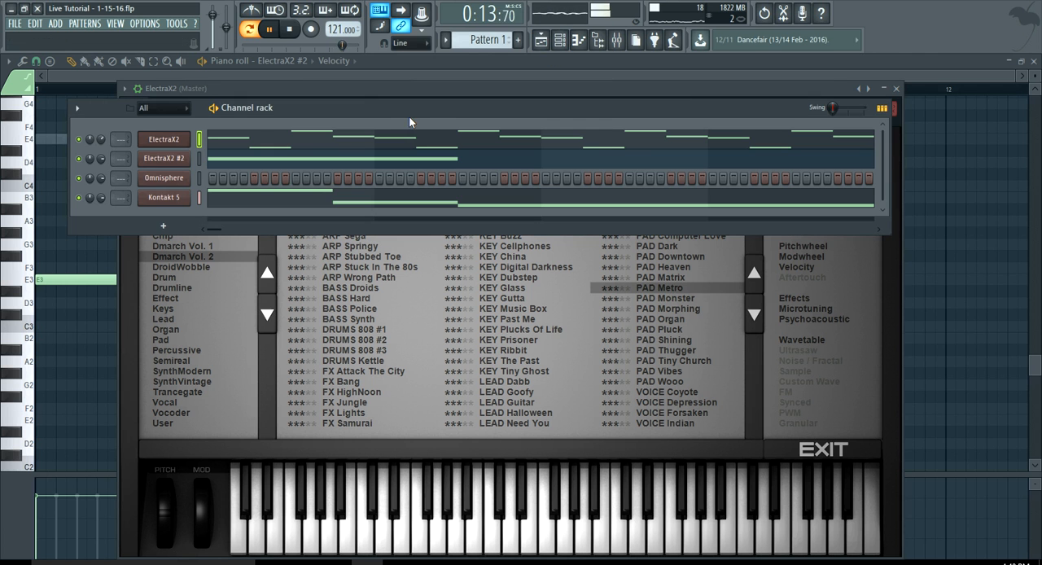
pyautogui.click(249, 145)
pyautogui.scroll(2, 130, 235)
pyautogui.hotkey('ctrl', 'a')
pyautogui.scroll(1, 130, 235)
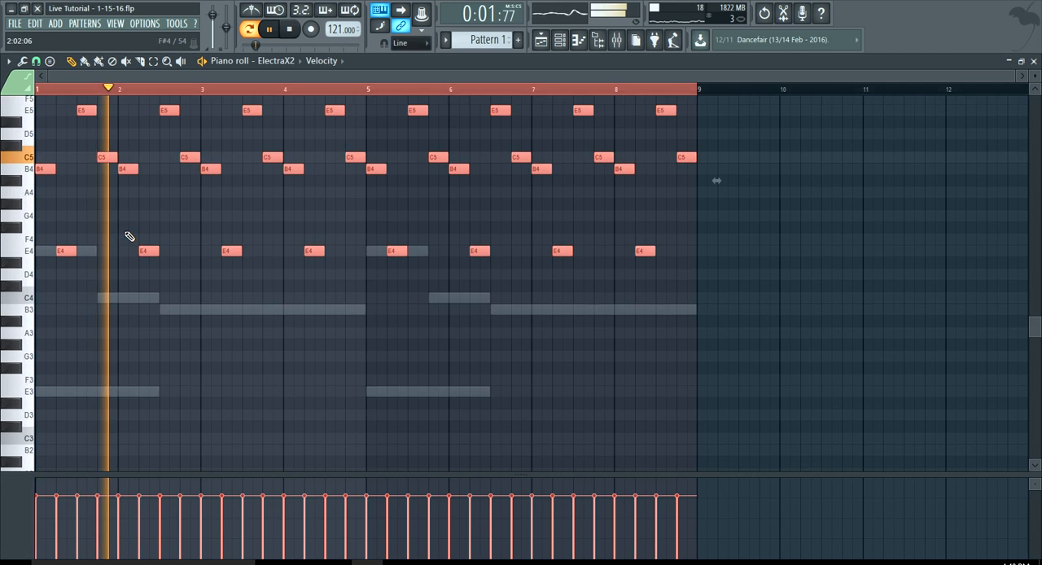
pyautogui.moveTo(40, 187); pyautogui.dragTo(37, 146)
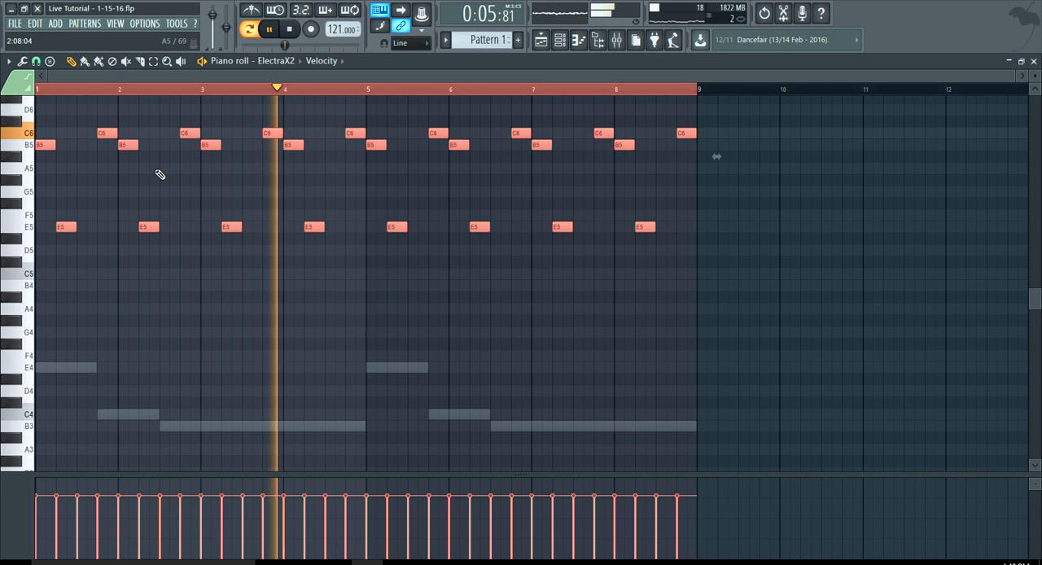
# Clear the note selection, stop playback and examine the spacing of the ElectraX2 melody notes around bar 6
pyautogui.scroll(2, 169, 172)
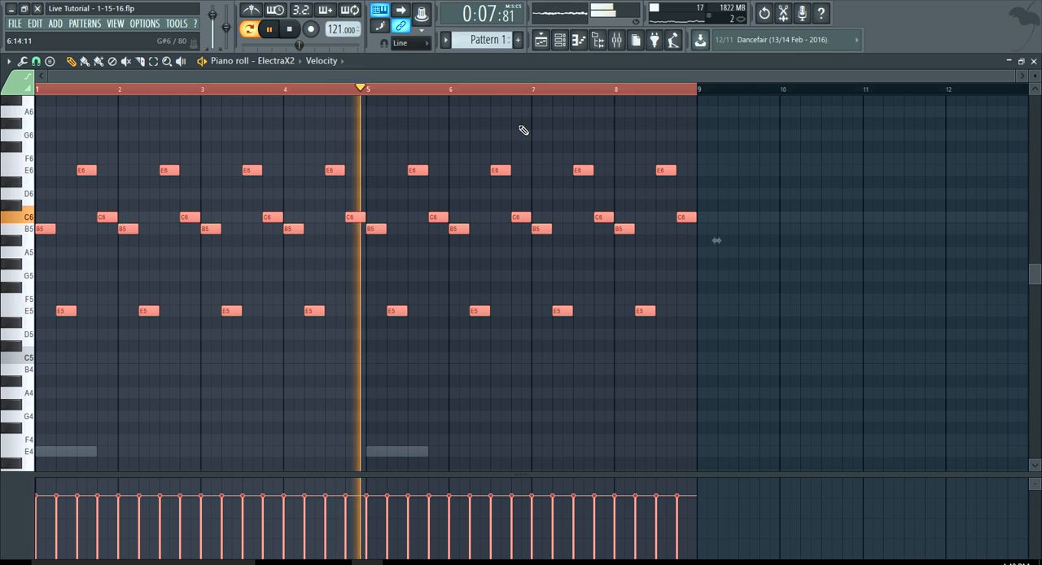
pyautogui.scroll(5, 533, 213)
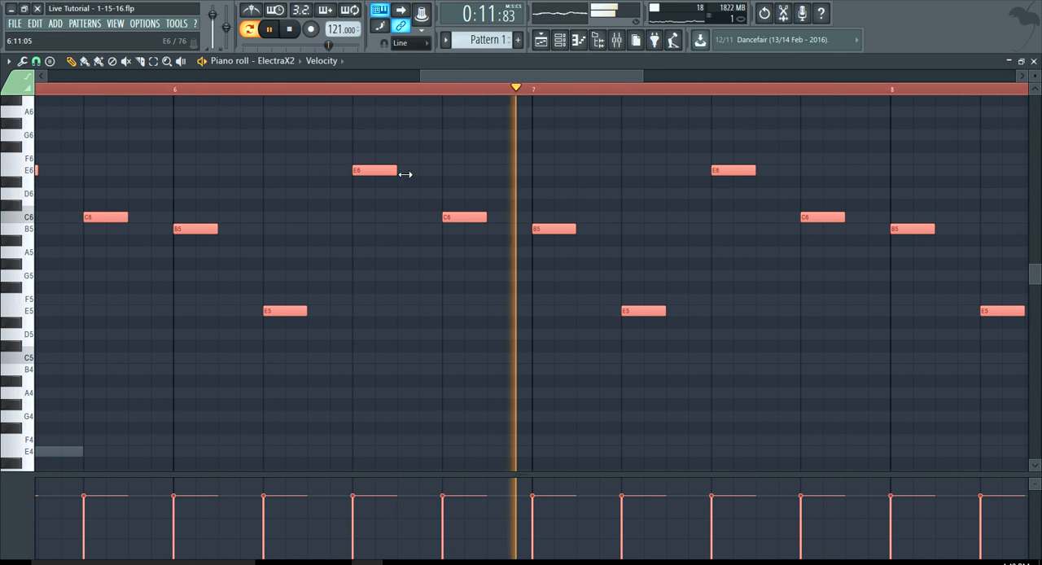
pyautogui.click(470, 175)
pyautogui.rightClick(488, 176)
pyautogui.press('space')
pyautogui.scroll(-5, 490, 177)
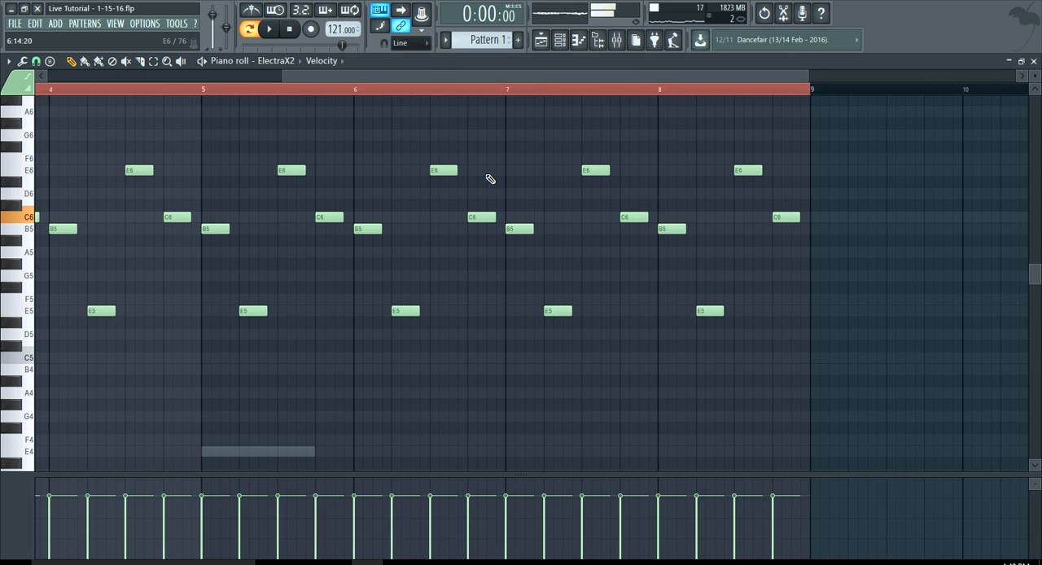
pyautogui.scroll(-1, 489, 178)
pyautogui.scroll(5, 493, 173)
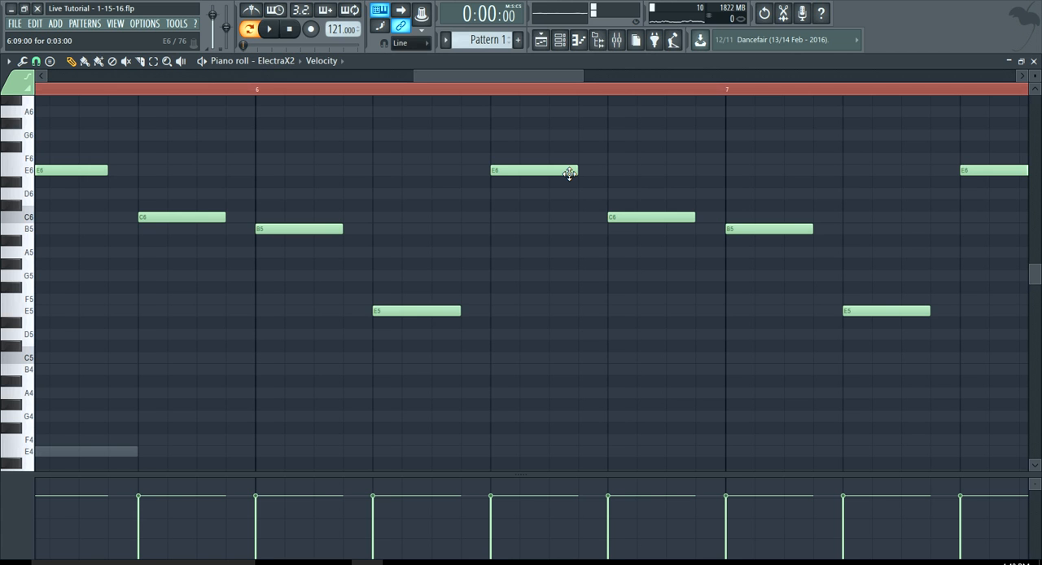
# Play the pattern while reviewing the E3 notes in the ElectraX2 #2 piano roll, and return to the channel rack
pyautogui.click(558, 41)
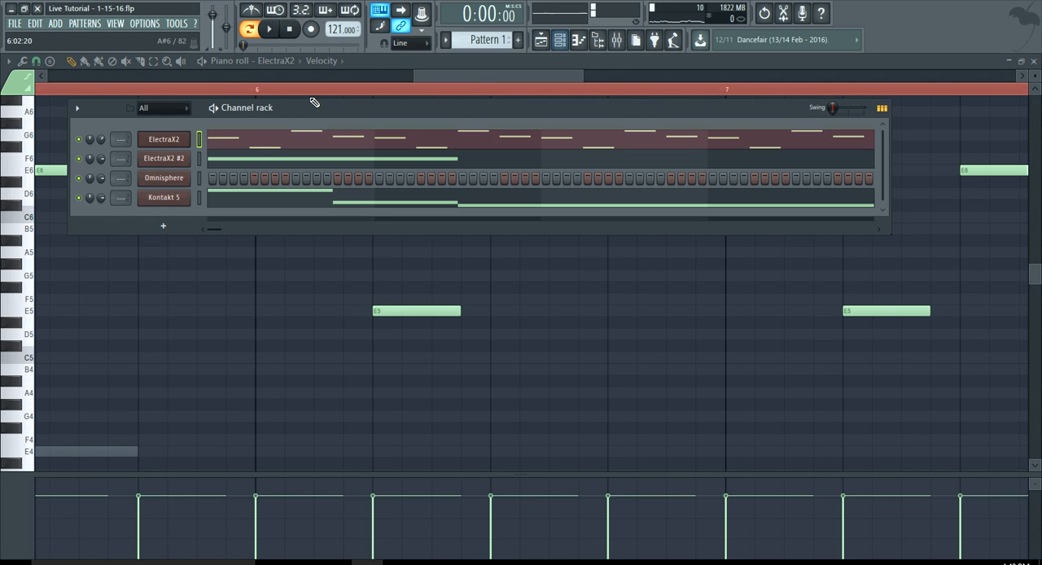
pyautogui.click(242, 164)
pyautogui.scroll(-5, 107, 290)
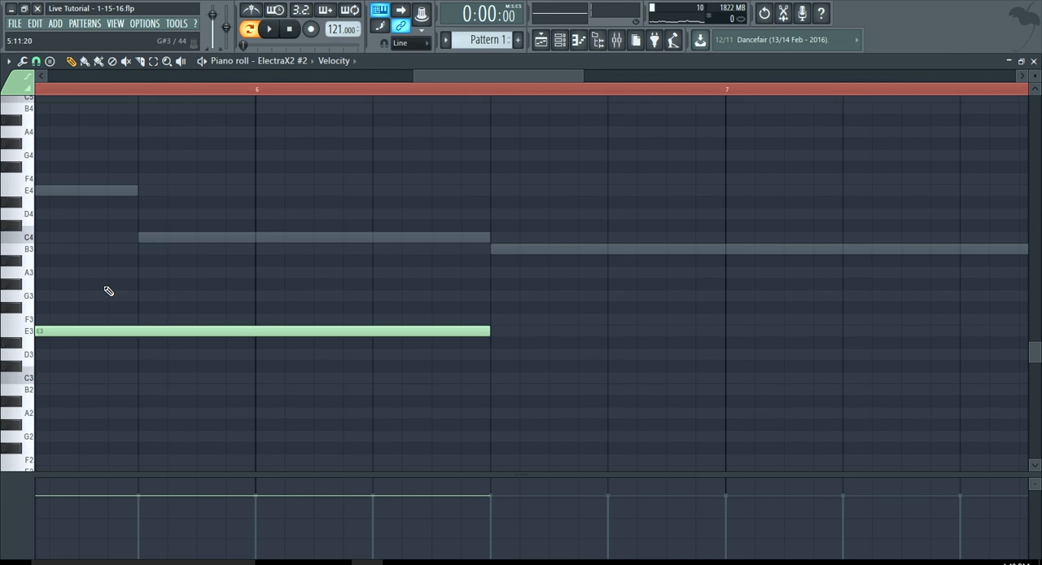
pyautogui.press('space')
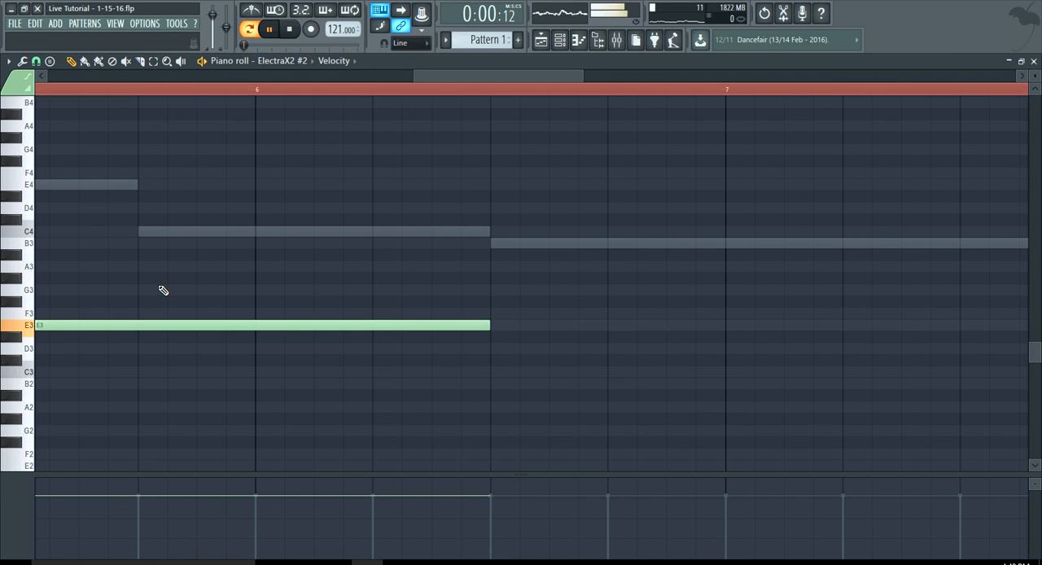
pyautogui.moveTo(411, 76); pyautogui.dragTo(213, 110)
pyautogui.moveTo(296, 76); pyautogui.dragTo(471, 127)
pyautogui.moveTo(385, 77); pyautogui.dragTo(314, 78)
pyautogui.click(570, 42)
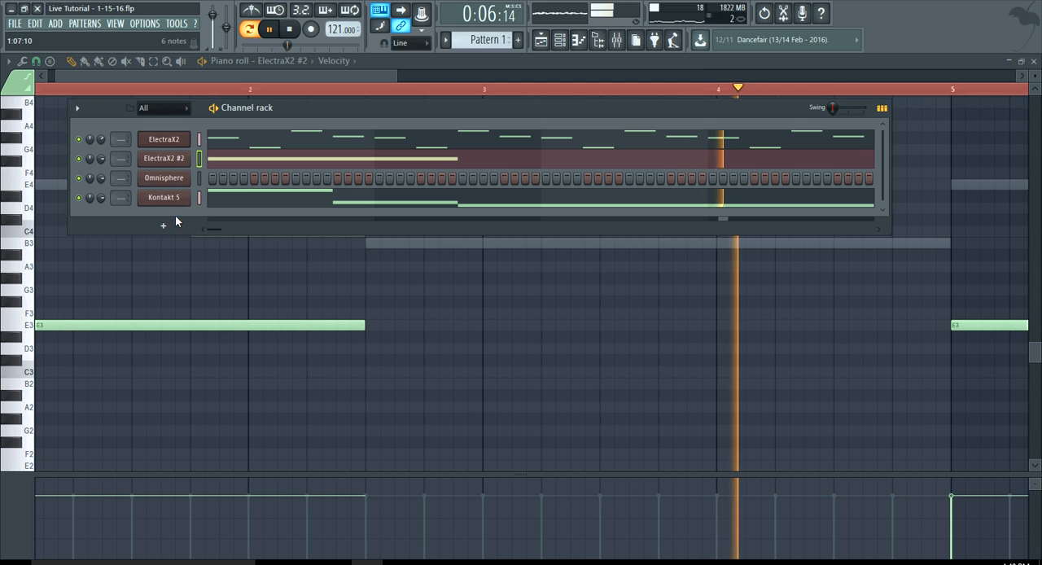
# Open the Omnisphere channel, stop playback and switch its patch browser directory to TheBeatBuffs
pyautogui.click(169, 177)
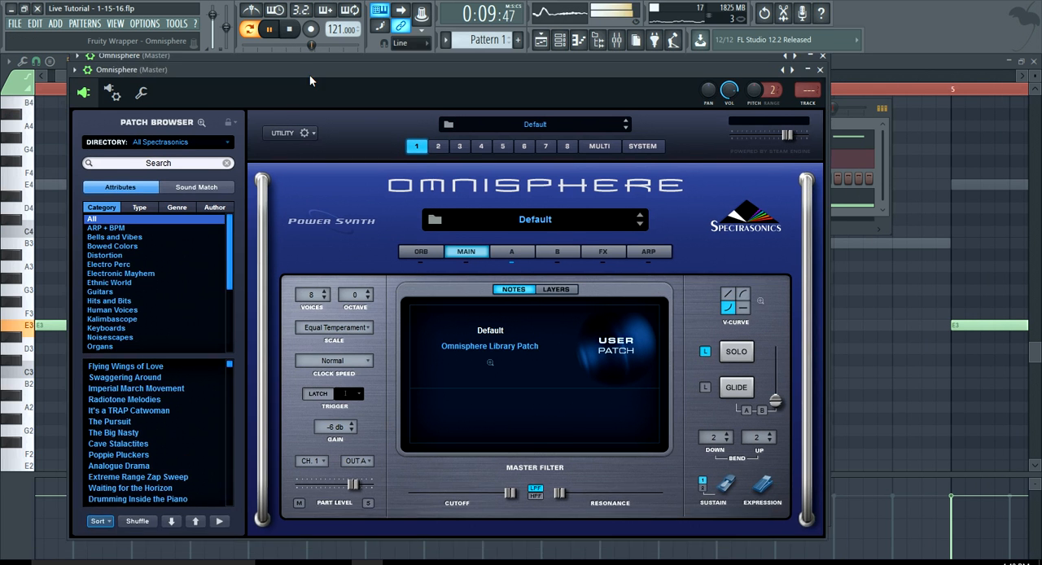
pyautogui.moveTo(309, 77); pyautogui.dragTo(305, 108)
pyautogui.press('space')
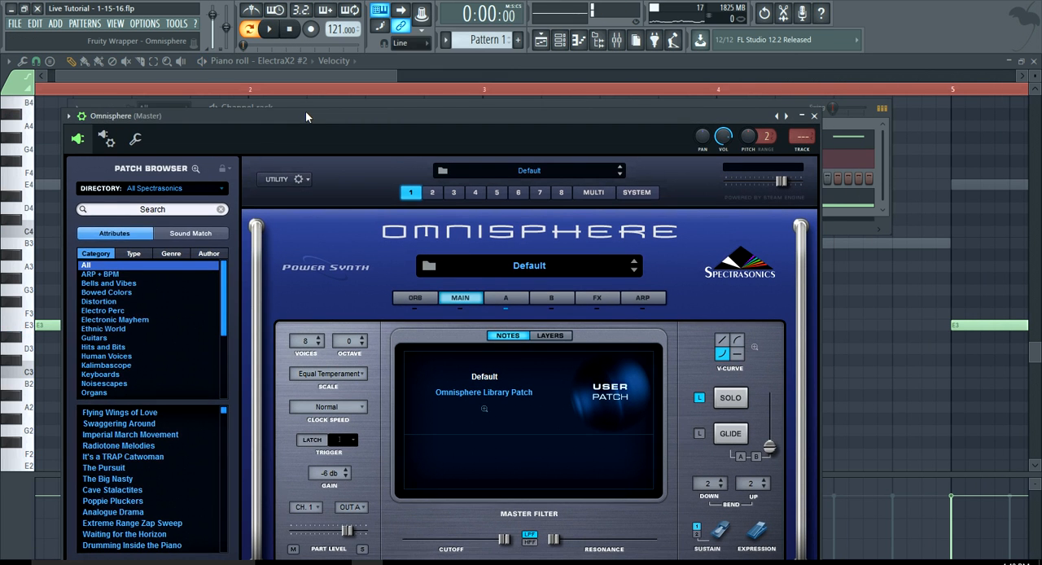
pyautogui.click(184, 188)
pyautogui.click(184, 189)
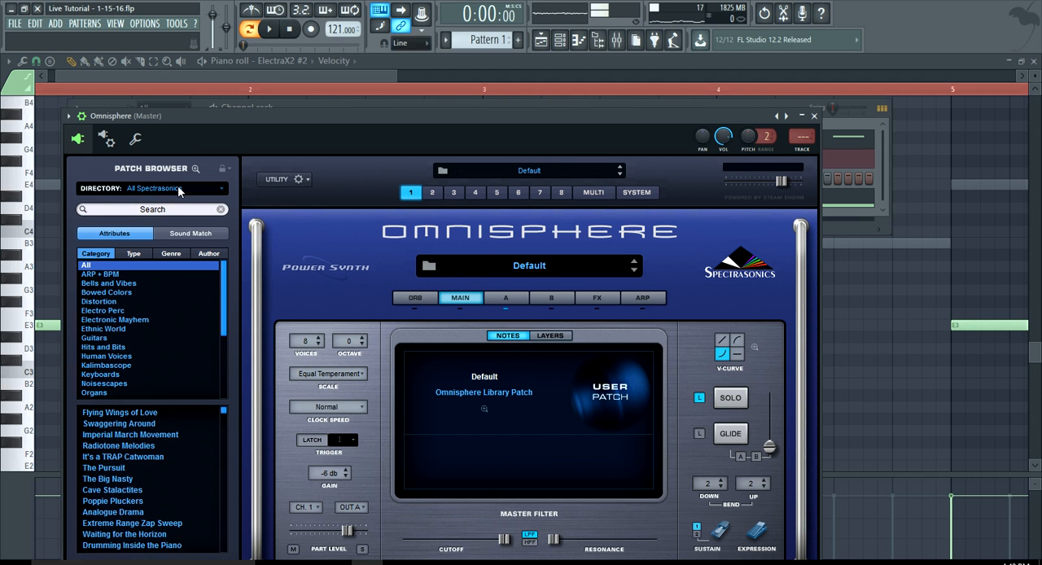
pyautogui.click(177, 186)
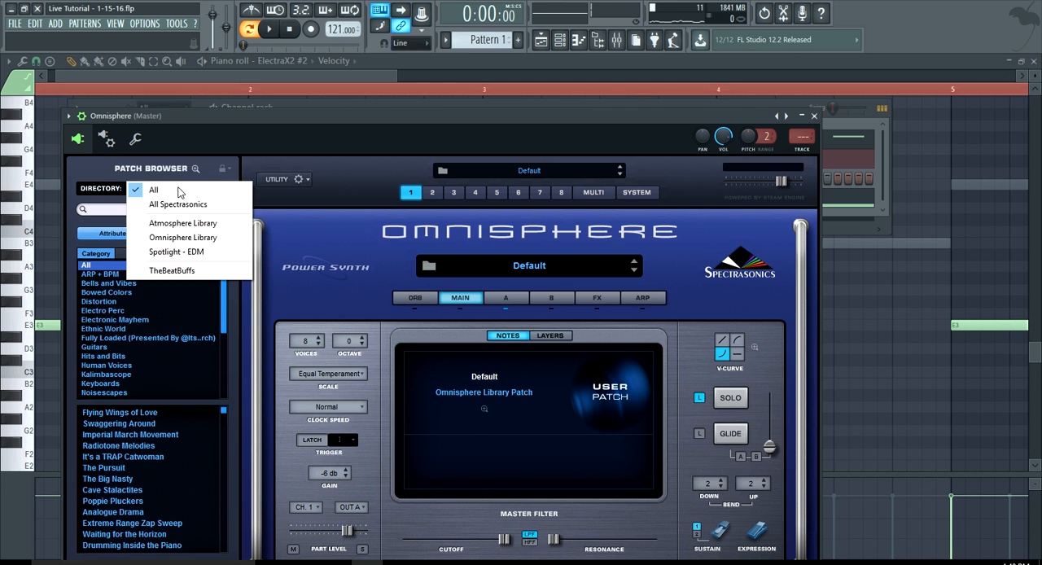
pyautogui.click(168, 271)
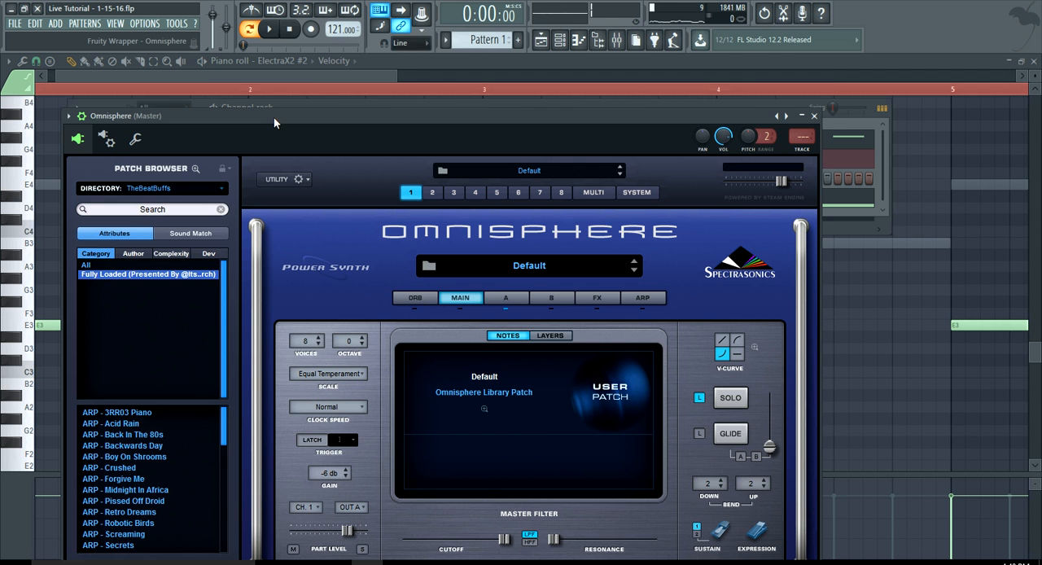
# Load the LIVE - Distant Organs patch from the Fully Loaded category in Omnisphere
pyautogui.moveTo(273, 117); pyautogui.dragTo(285, 77)
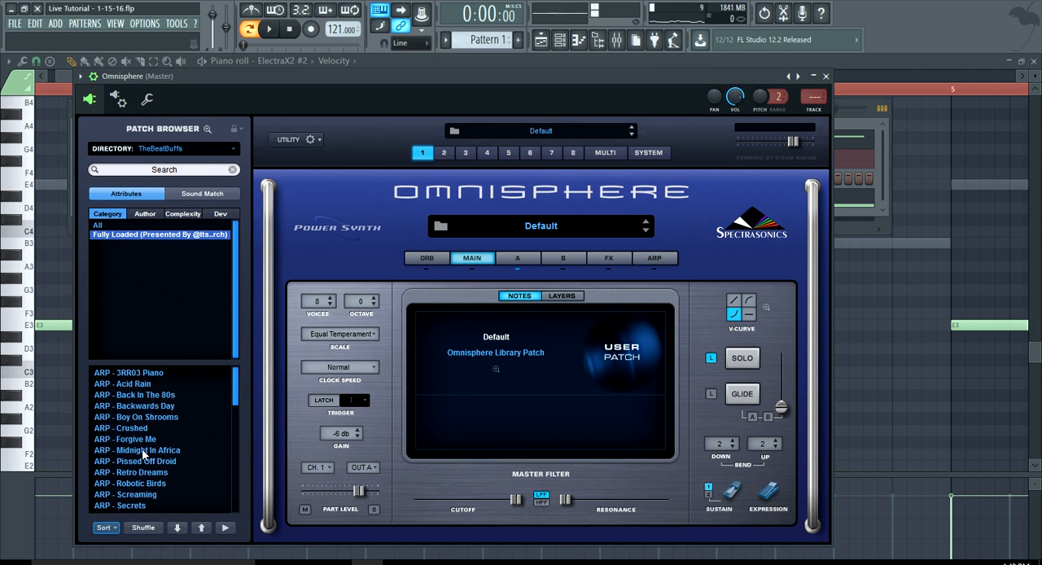
pyautogui.scroll(-15, 142, 454)
pyautogui.scroll(2, 142, 454)
pyautogui.scroll(1, 142, 454)
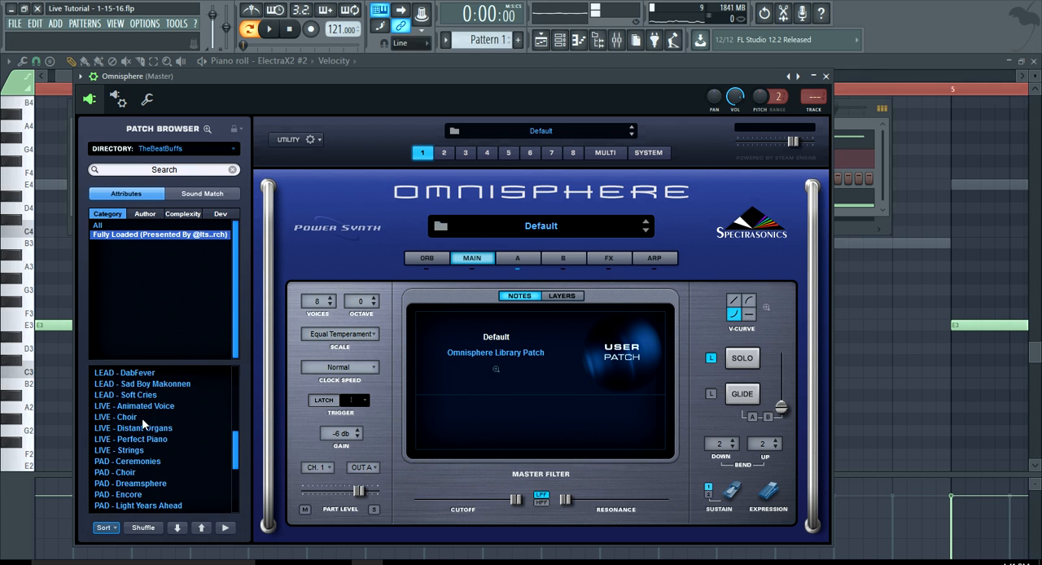
pyautogui.click(146, 429)
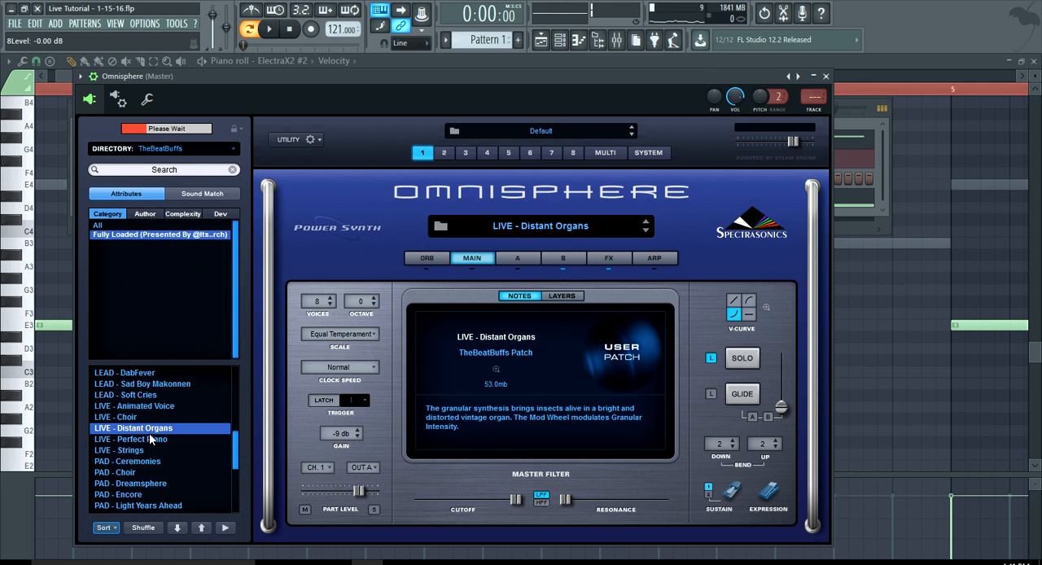
# Open the Omnisphere channel's piano roll and add an E3 note at the start of bar 1
pyautogui.click(561, 40)
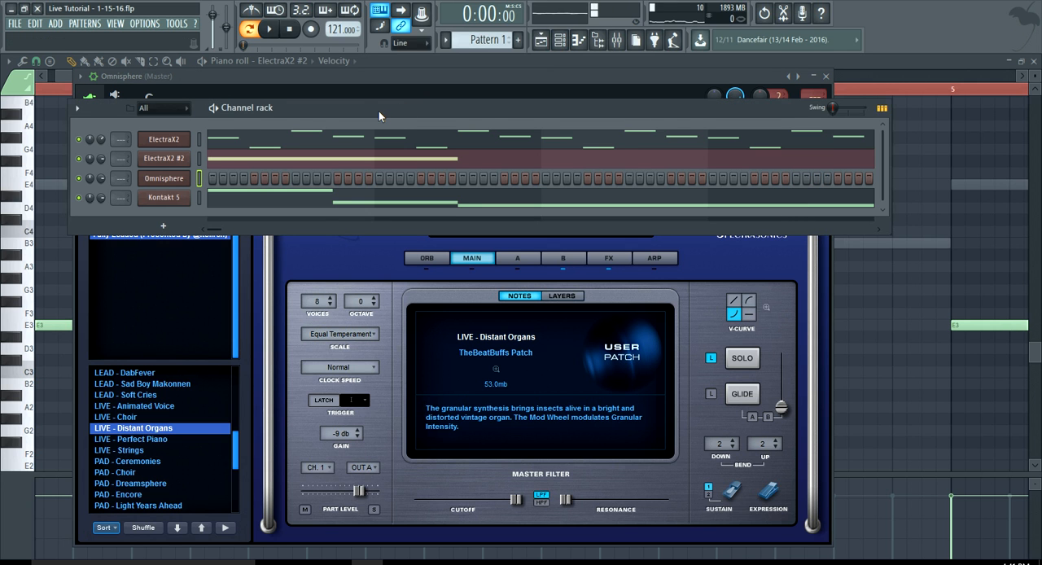
pyautogui.moveTo(378, 111); pyautogui.dragTo(378, 103)
pyautogui.rightClick(167, 169)
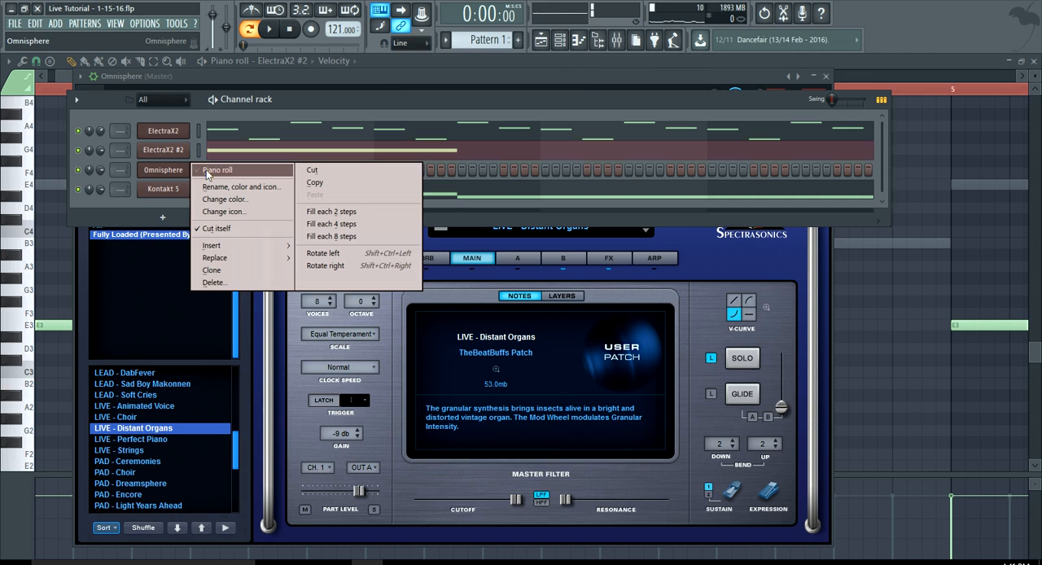
pyautogui.click(198, 171)
pyautogui.moveTo(309, 76); pyautogui.dragTo(247, 93)
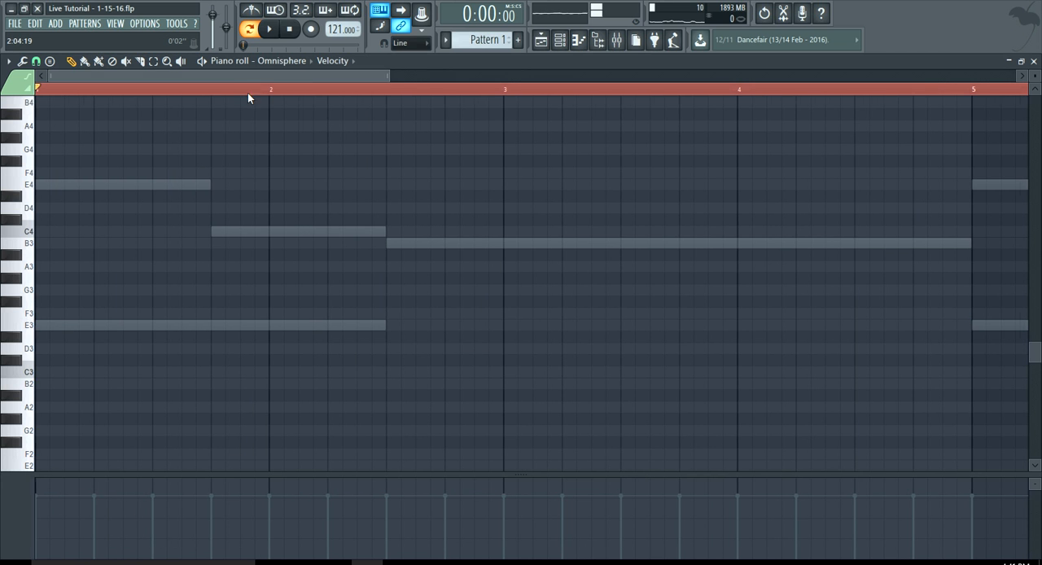
pyautogui.moveTo(395, 76); pyautogui.dragTo(334, 84)
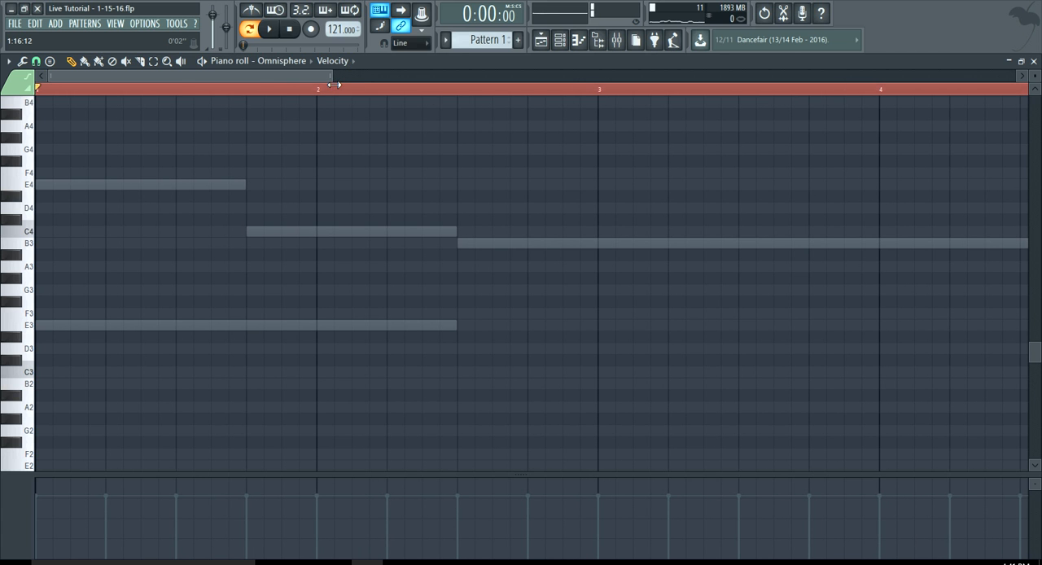
pyautogui.click(38, 325)
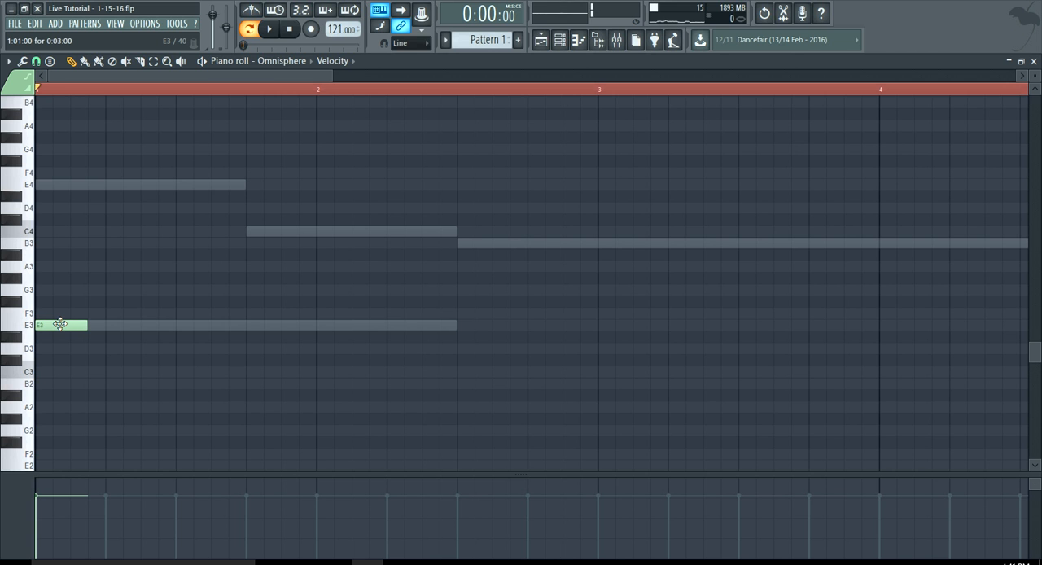
pyautogui.click(34, 326)
pyautogui.moveTo(332, 75); pyautogui.dragTo(395, 74)
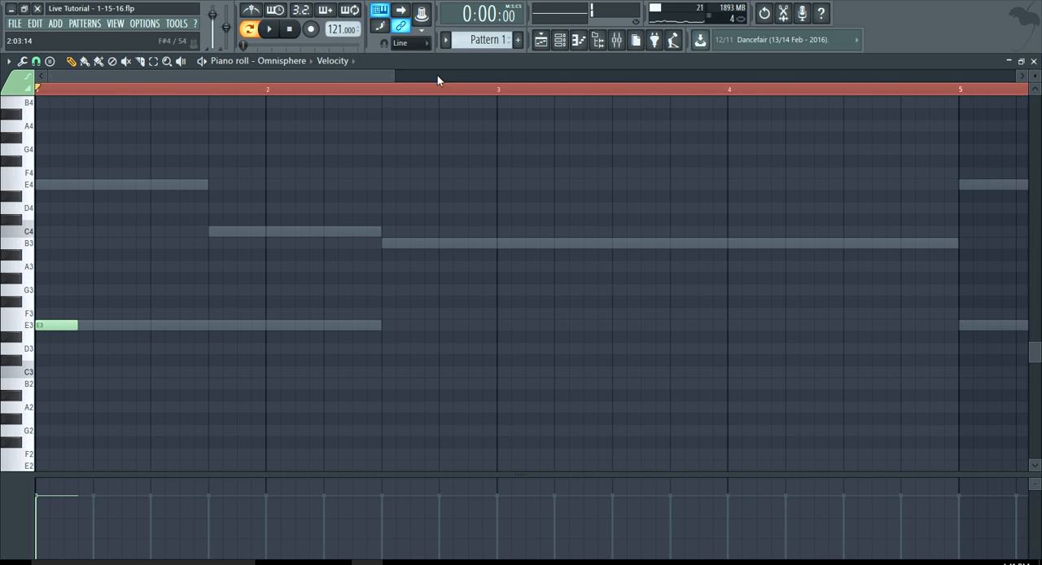
# Play the pattern, mute the ElectraX2 channels in the channel rack, and stop playback
pyautogui.click(574, 40)
pyautogui.press('space')
pyautogui.click(78, 150)
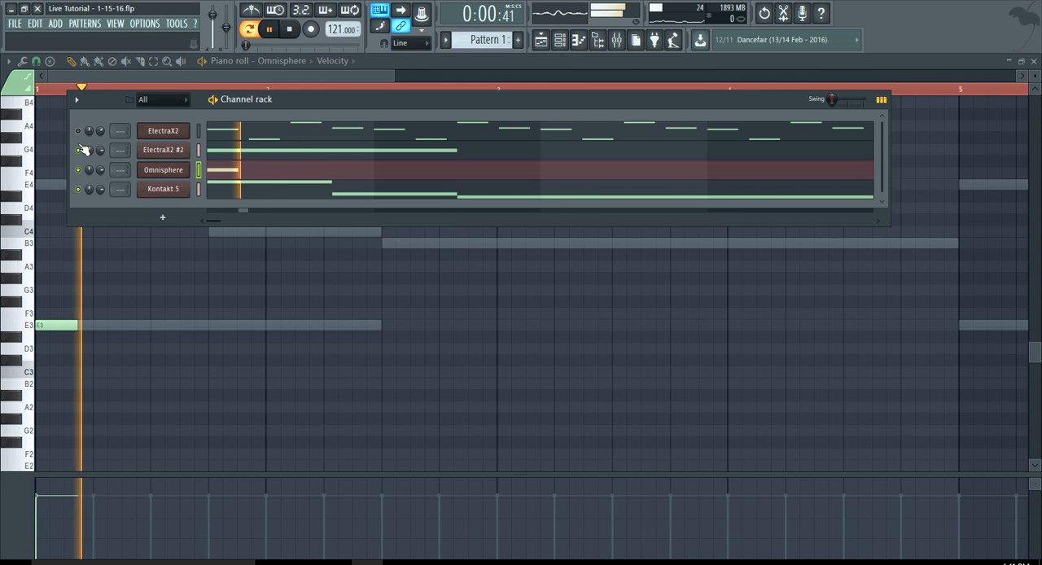
pyautogui.press('space')
# Extend the Omnisphere E3 note to the middle of bar 1
pyautogui.scroll(2, 77, 325)
pyautogui.moveTo(77, 326); pyautogui.dragTo(88, 326)
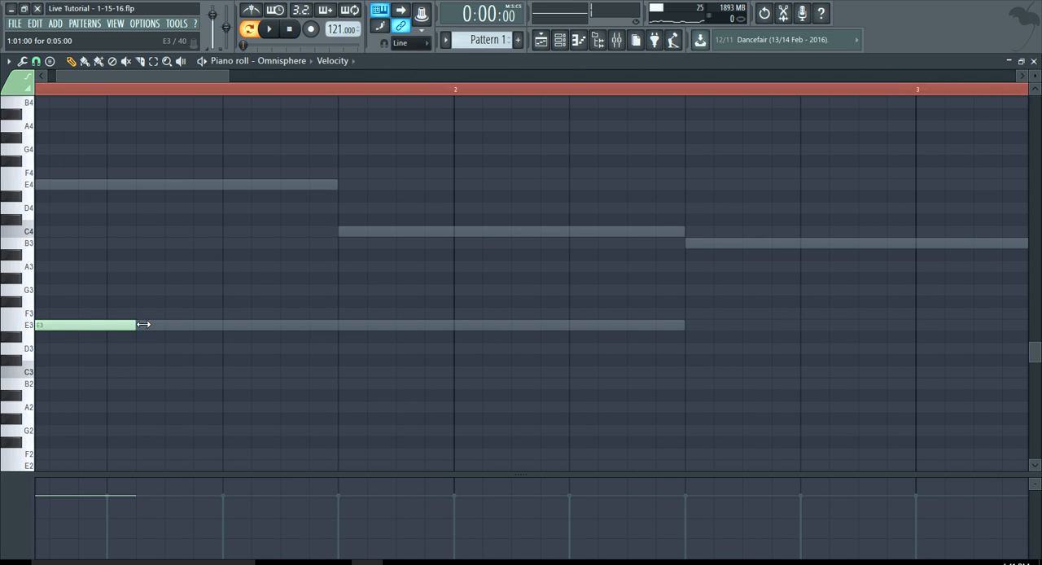
pyautogui.scroll(-2, 222, 331)
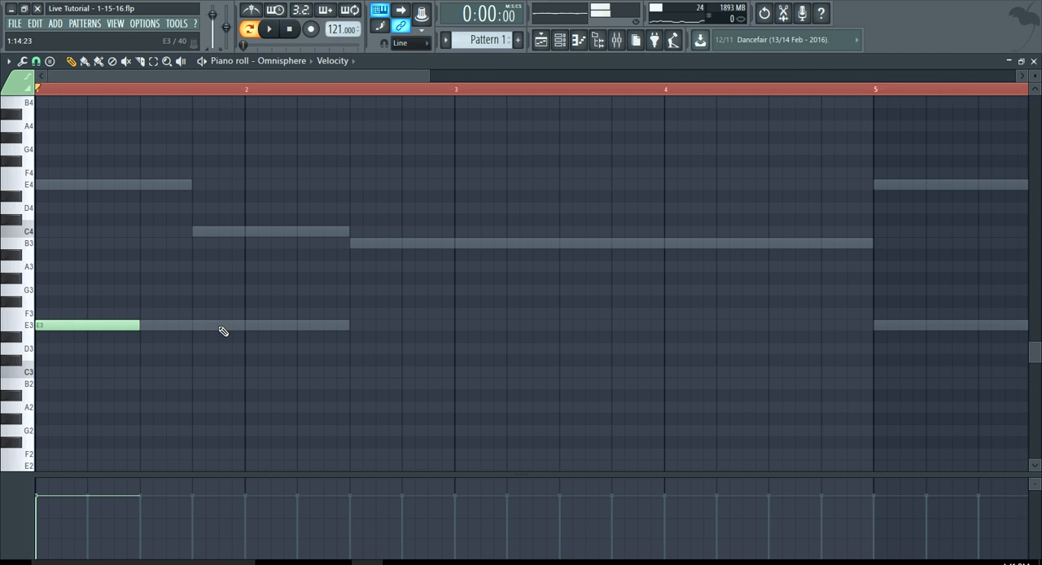
# Add a C3 note from the middle of bar 1 to bar 2 in the Omnisphere part and play the pattern
pyautogui.click(141, 367)
pyautogui.press('space')
pyautogui.scroll(-2, 163, 372)
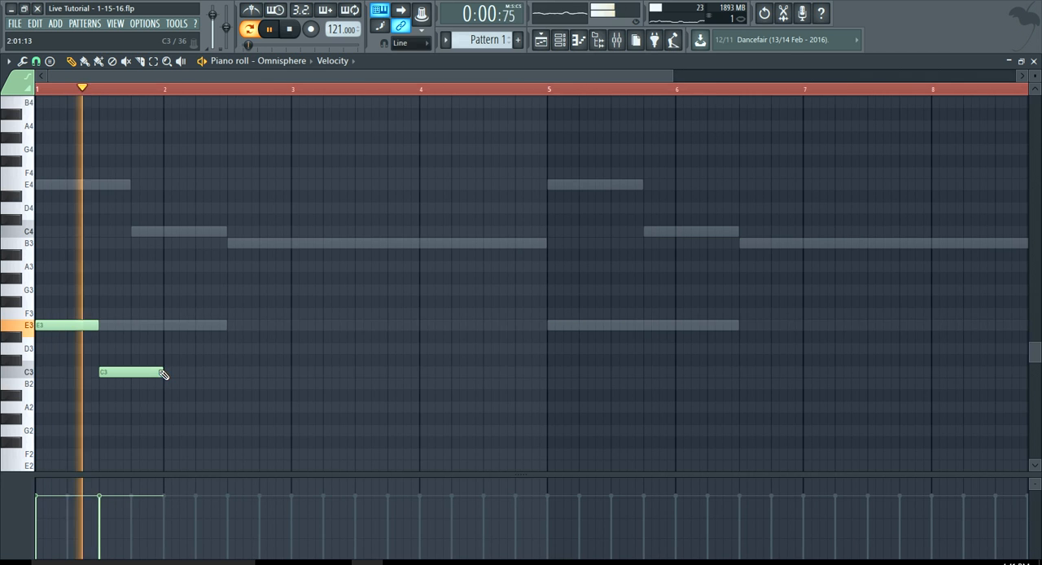
# Shorten both Omnisphere notes to one beat each, keeping the C3 in the middle of bar 1, and play the pattern
pyautogui.hotkey('ctrl', 'a')
pyautogui.press('space')
pyautogui.scroll(4, 81, 325)
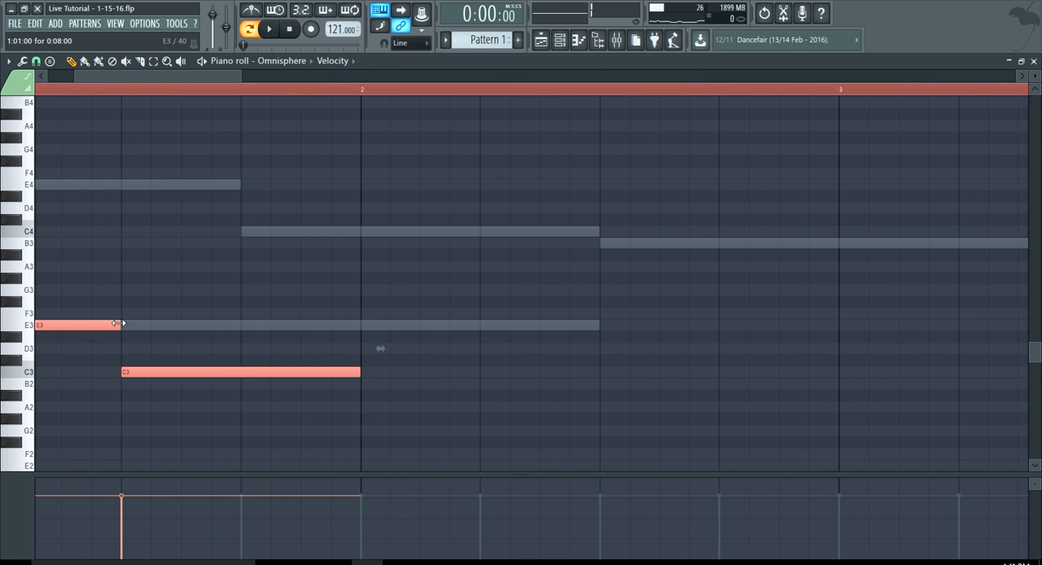
pyautogui.moveTo(79, 325)
pyautogui.mouseDown()
pyautogui.moveTo(61, 327)
pyautogui.moveTo(74, 325)
pyautogui.mouseUp()
pyautogui.press('space')
pyautogui.scroll(-3, 122, 350)
pyautogui.scroll(-2, 100, 339)
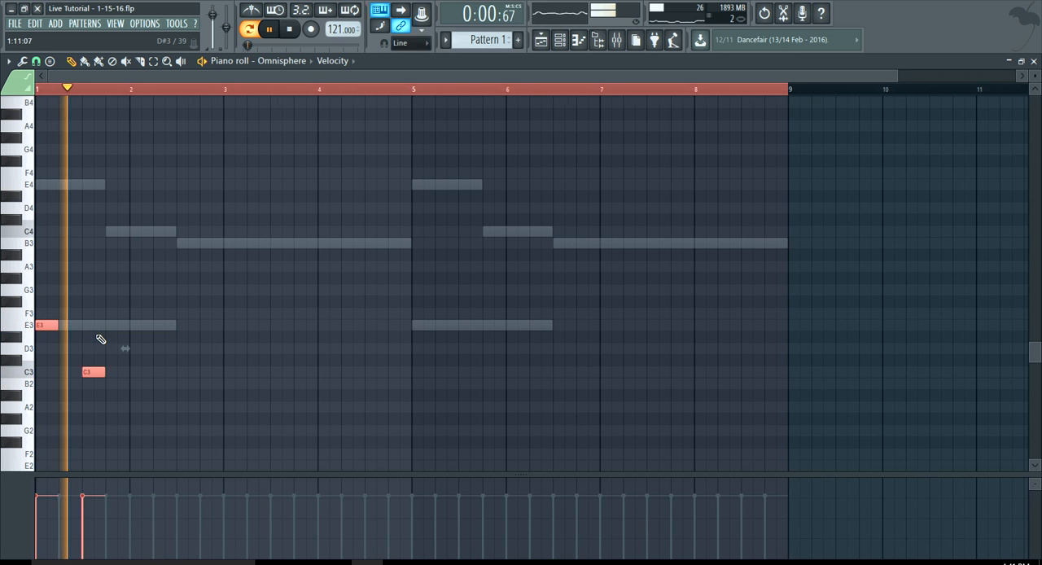
# Move the C3 note in the middle of bar 1 down to B2 and play the pattern
pyautogui.press('space')
pyautogui.scroll(3, 78, 362)
pyautogui.click(84, 360)
pyautogui.moveTo(105, 361); pyautogui.dragTo(106, 388)
pyautogui.press('space')
pyautogui.scroll(-3, 107, 390)
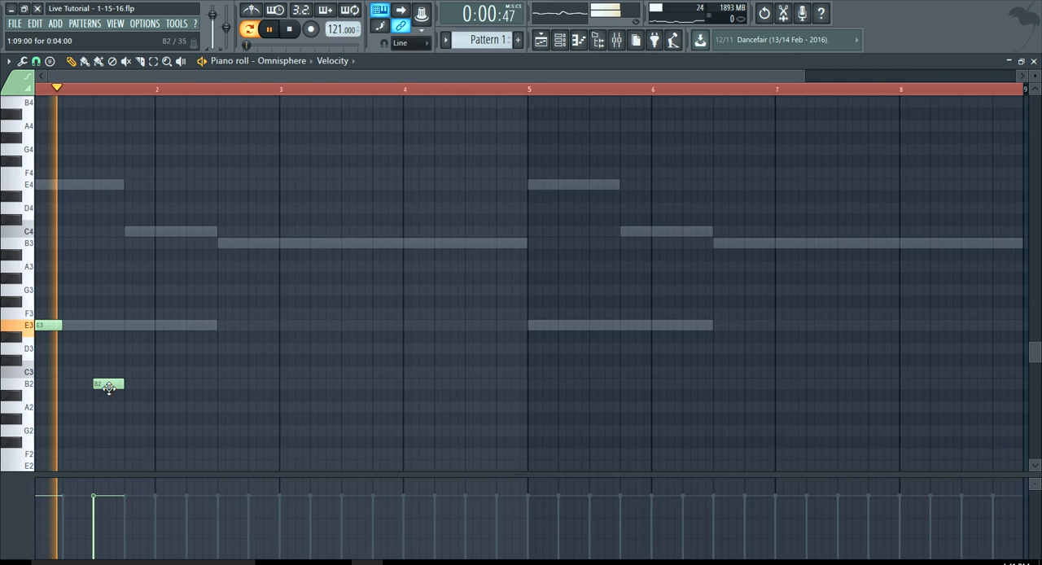
# Add one-beat E3 notes at the start and B2 notes in the middle of bars 2, 3 and 4
pyautogui.press('space')
pyautogui.scroll(3, 145, 333)
pyautogui.click(145, 326)
pyautogui.click(258, 382)
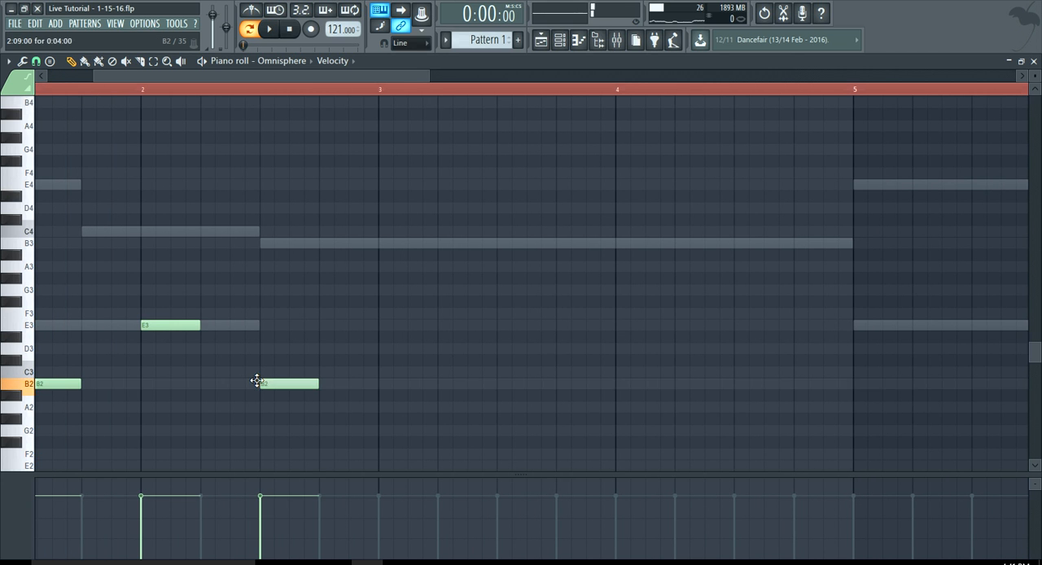
pyautogui.scroll(-3, 319, 374)
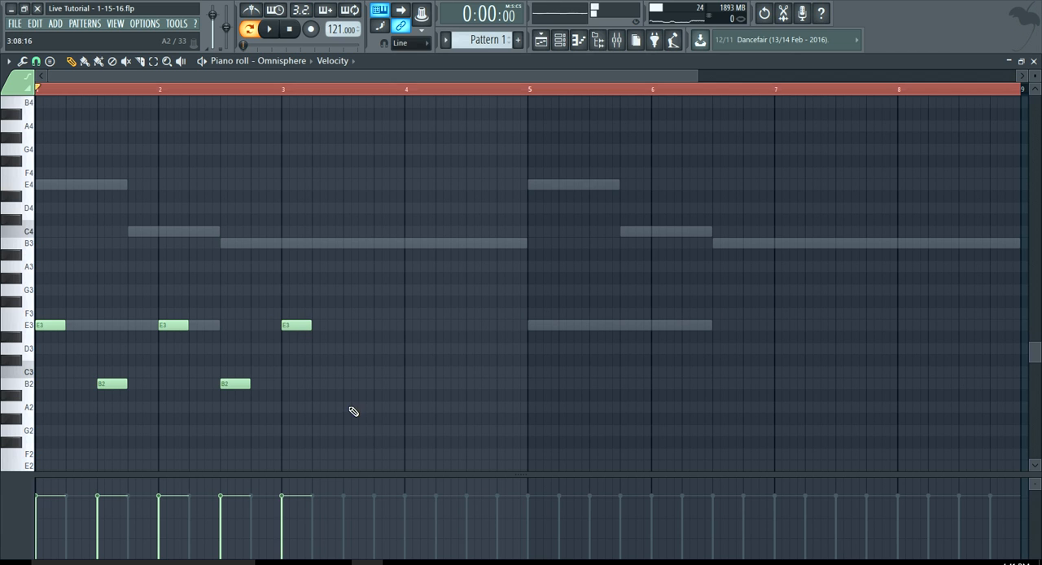
pyautogui.click(356, 384)
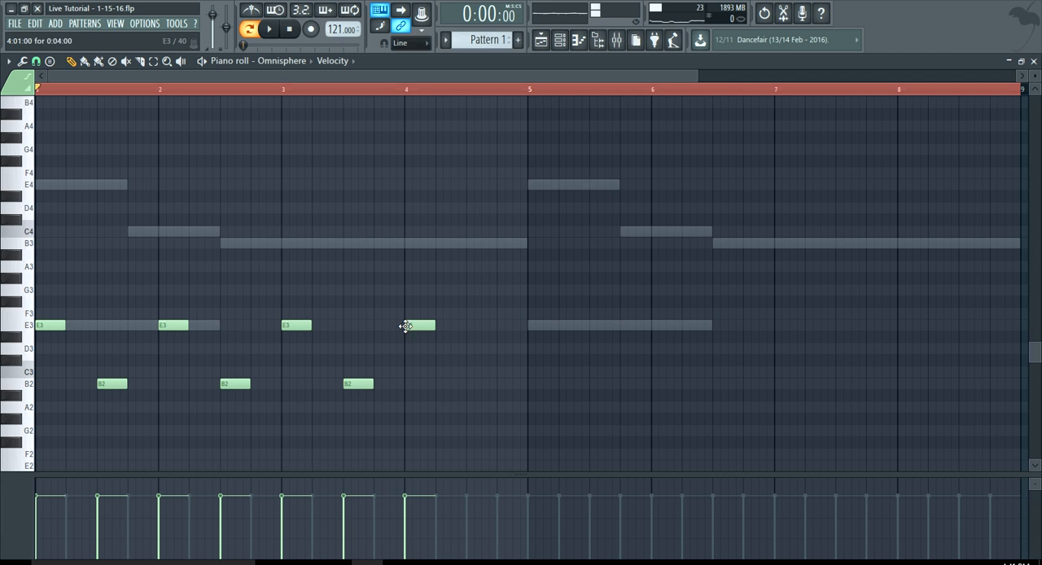
pyautogui.click(465, 384)
pyautogui.click(528, 325)
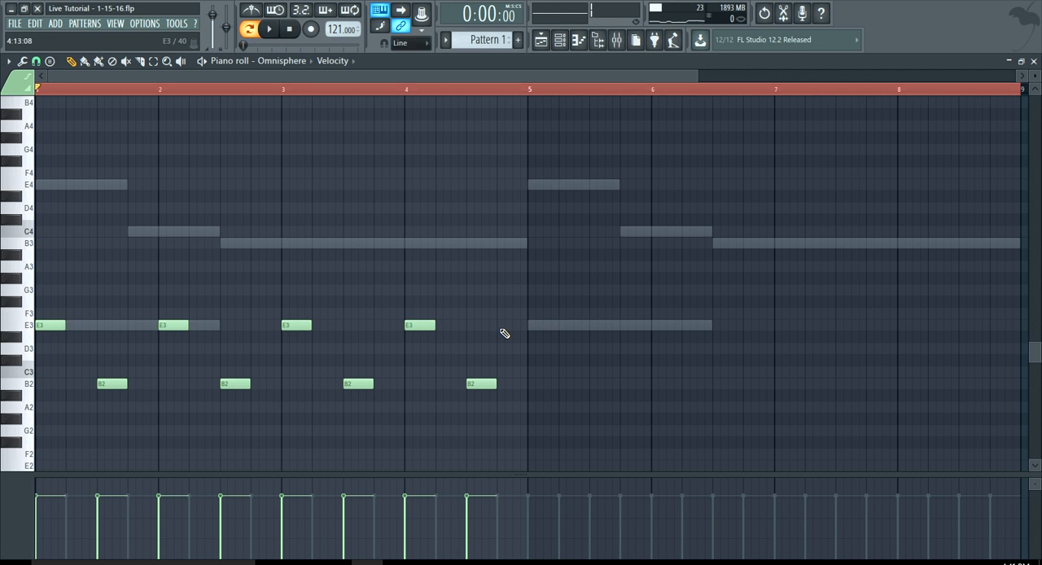
# Duplicate the four-bar E3 and B2 note sequence into bars 5 to 8
pyautogui.hotkey('ctrl', 'v')
pyautogui.hotkey('shift', 'Right')
pyautogui.moveTo(56, 324); pyautogui.dragTo(545, 327)
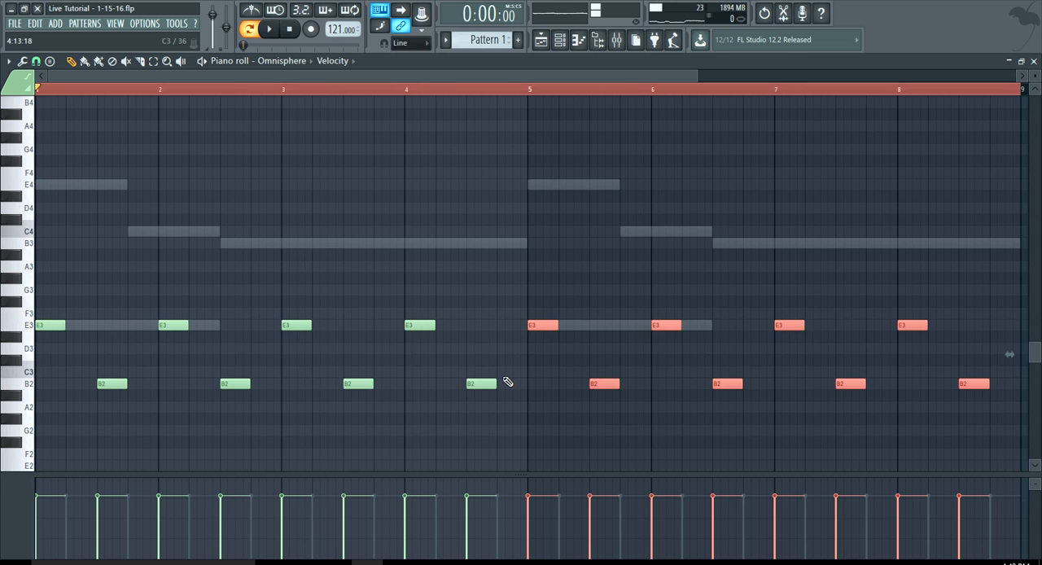
pyautogui.scroll(-2, 507, 382)
# Clear the time selection, play the pattern from the start, and unmute the ElectraX2 channels in the channel rack
pyautogui.click(243, 89)
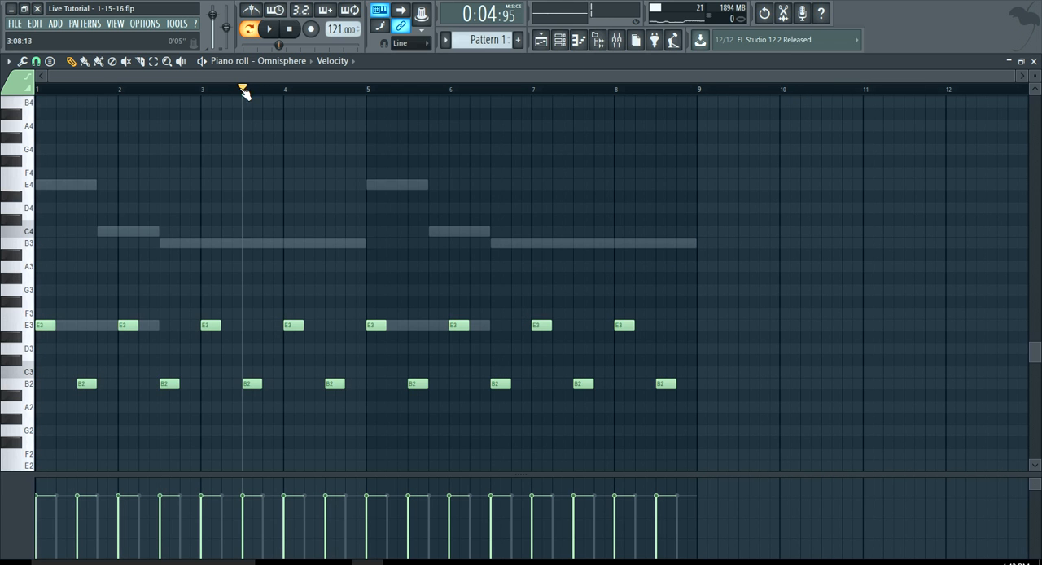
pyautogui.click(296, 32)
pyautogui.click(272, 30)
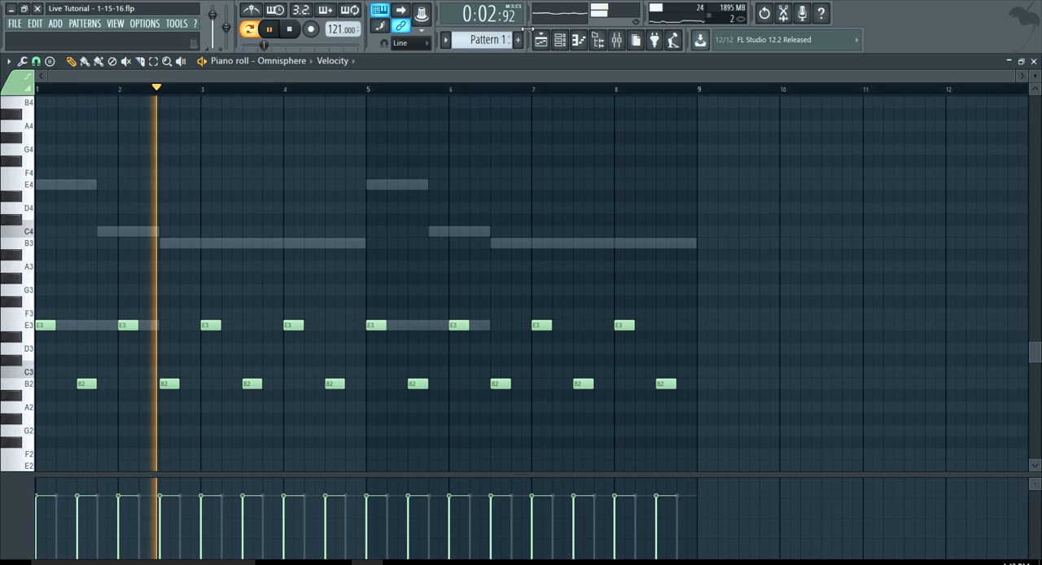
pyautogui.click(559, 40)
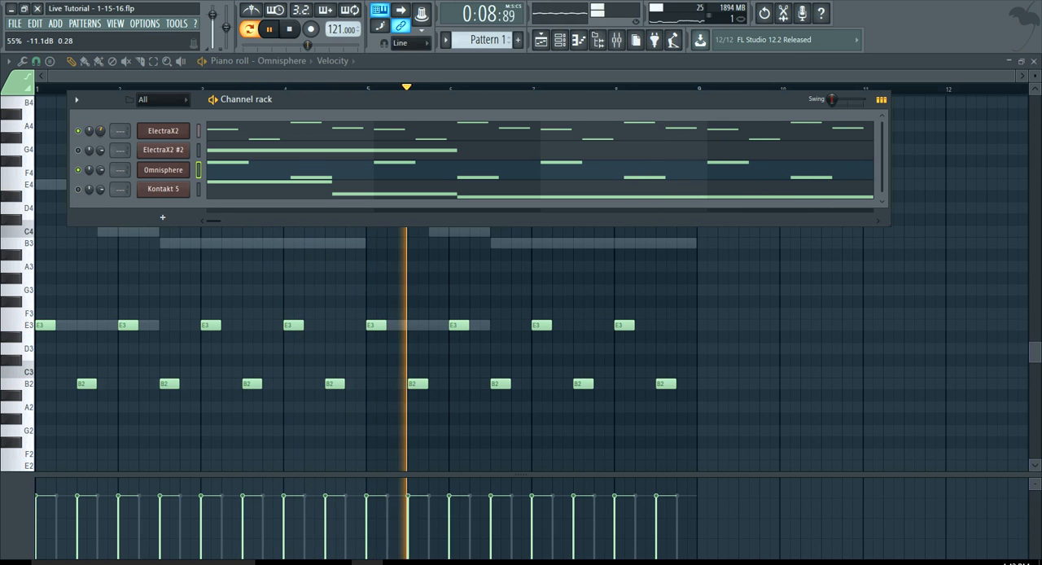
pyautogui.click(79, 152)
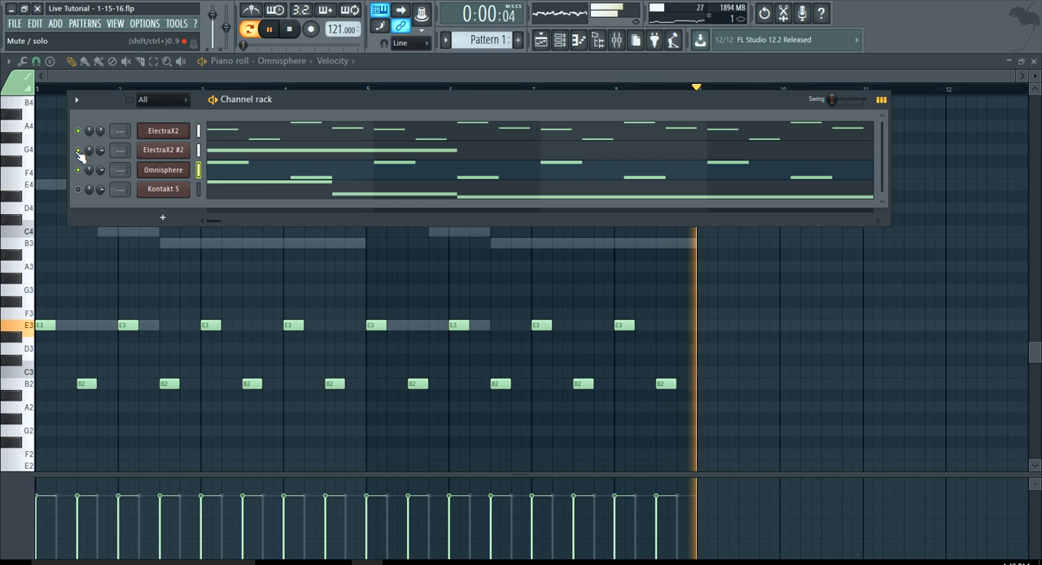
# Delete the Kontakt 5 channel from the channel rack and stop playback
pyautogui.rightClick(169, 190)
pyautogui.click(218, 302)
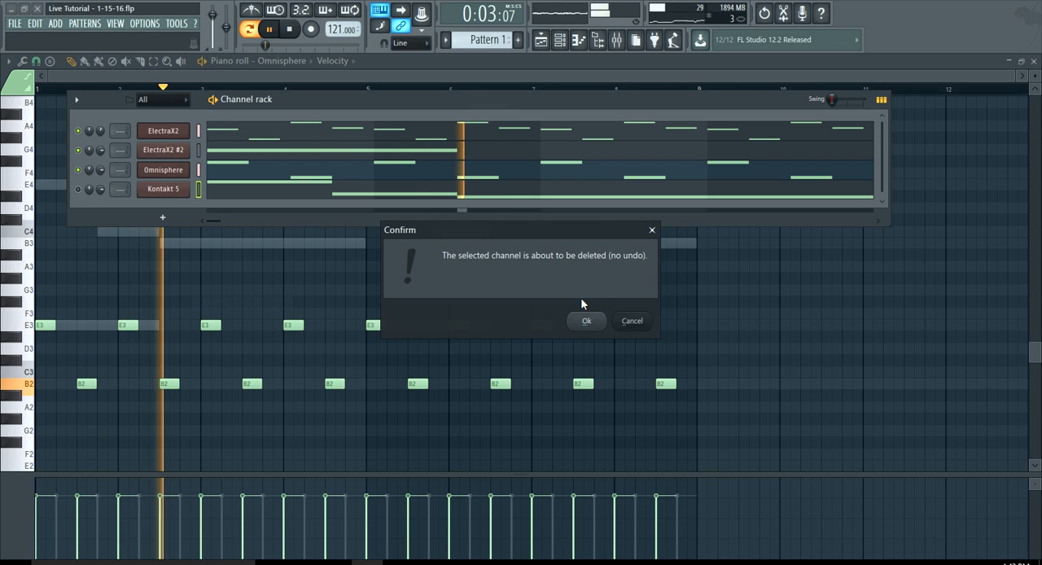
pyautogui.click(597, 318)
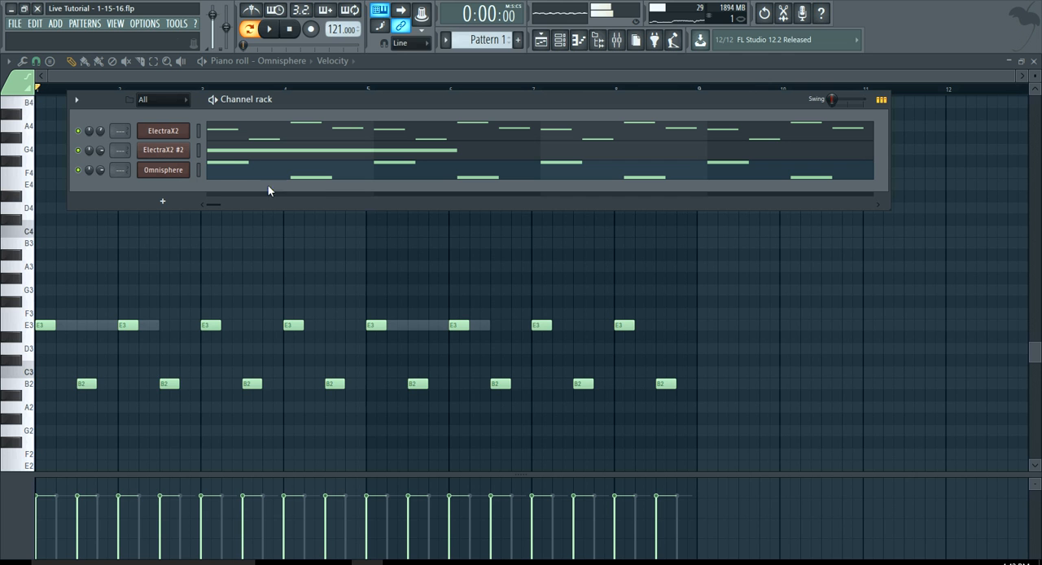
# Set the ElectraX2 #2 Master FX mix to 66 and audition keys in that channel's piano roll
pyautogui.click(184, 151)
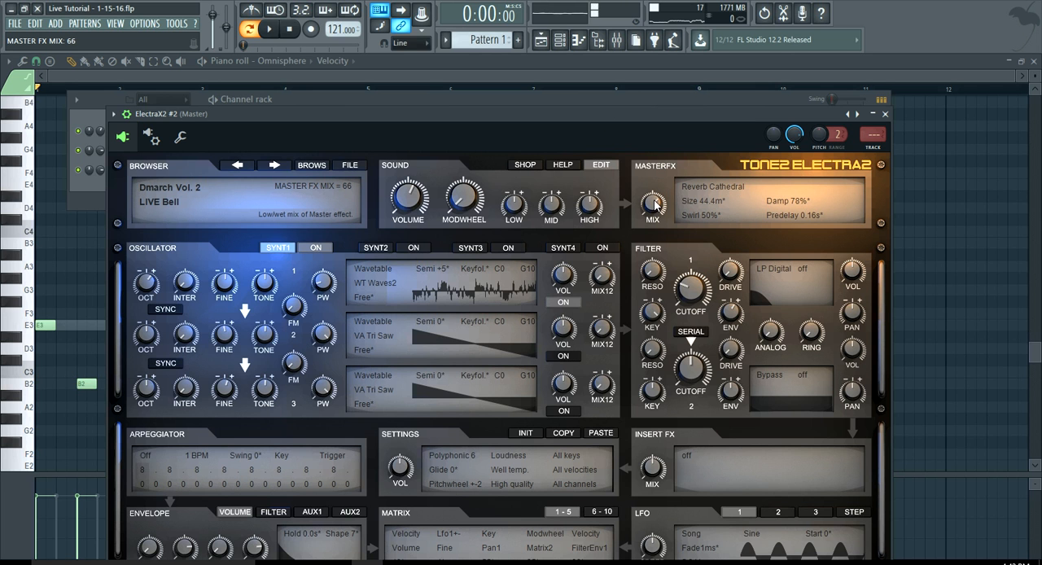
pyautogui.click(561, 41)
pyautogui.click(307, 154)
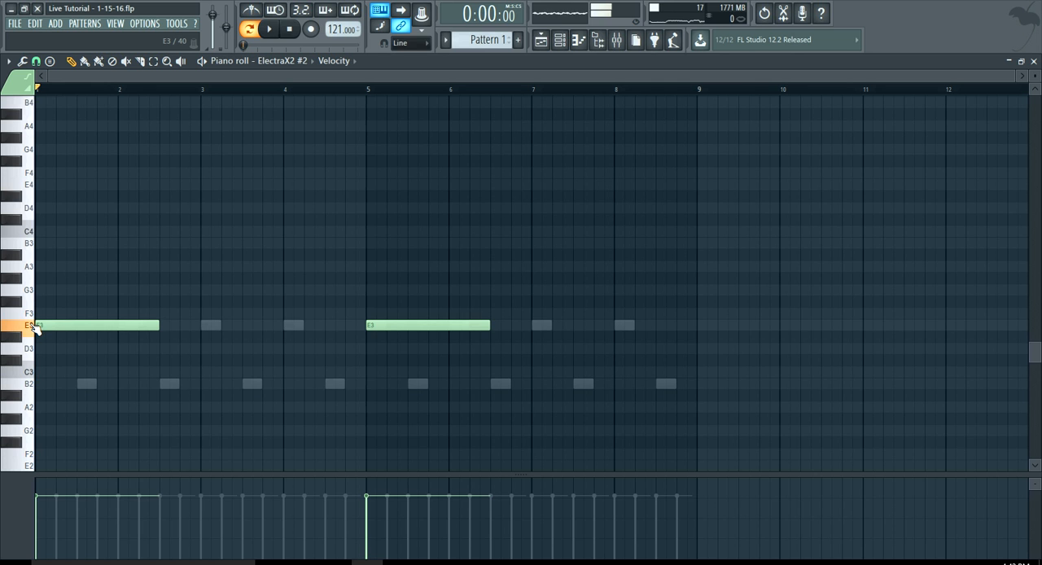
pyautogui.scroll(-3, 32, 349)
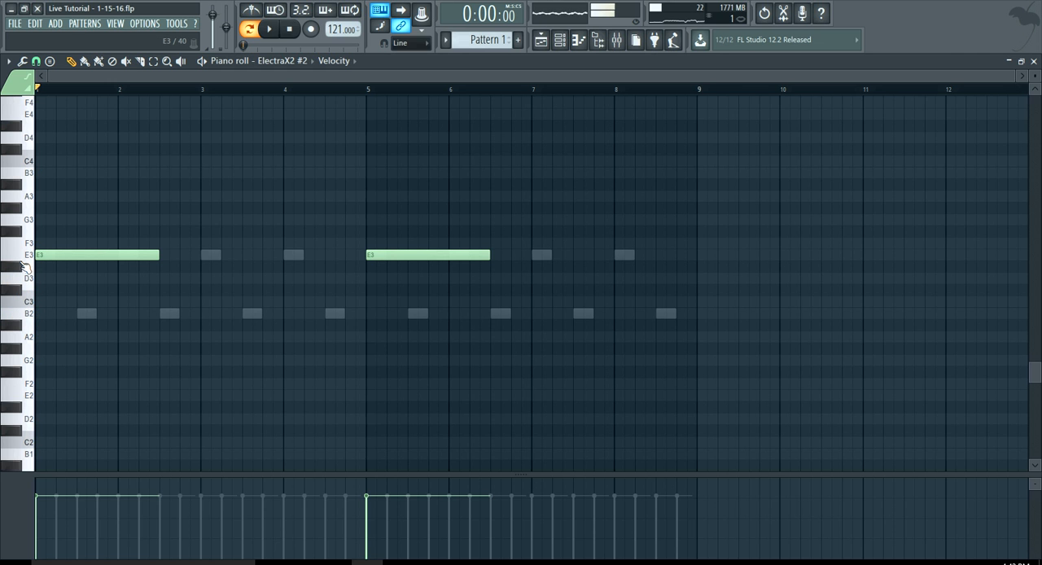
pyautogui.click(560, 40)
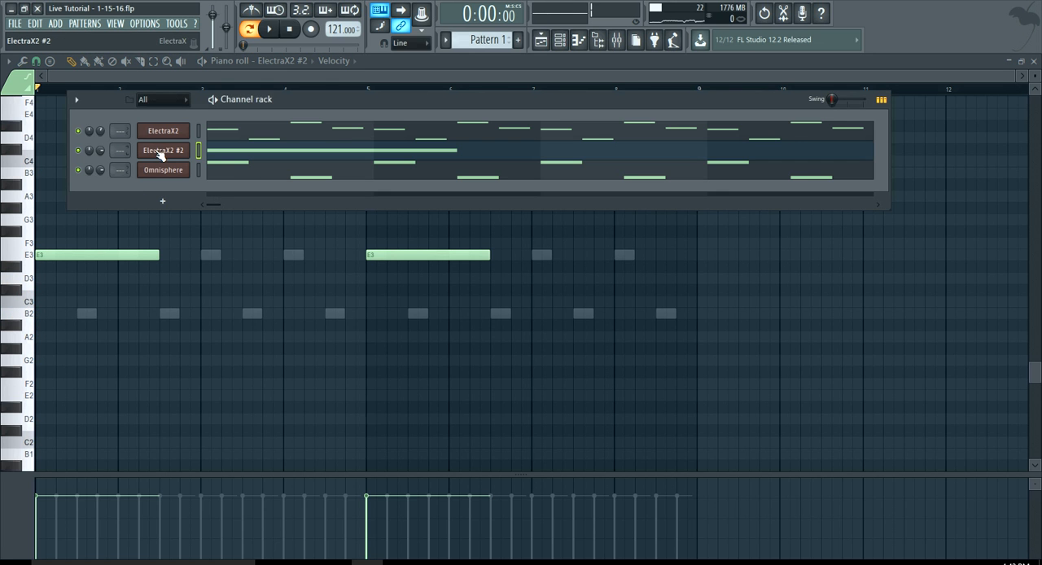
# During playback, set the ElectraX2 #2 Master FX mix to 72 and raise the channel's volume
pyautogui.click(161, 153)
pyautogui.click(275, 29)
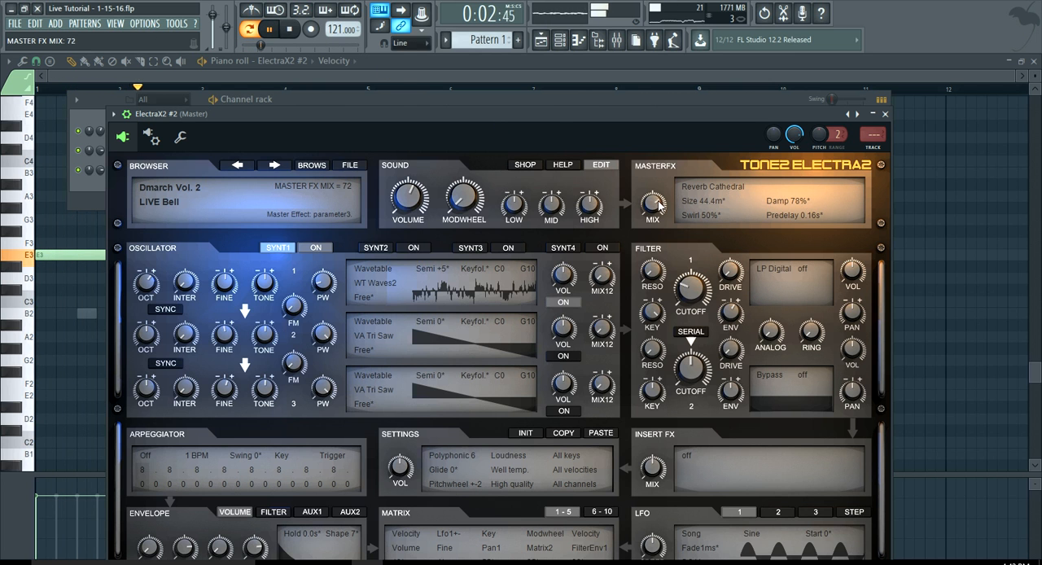
pyautogui.click(562, 42)
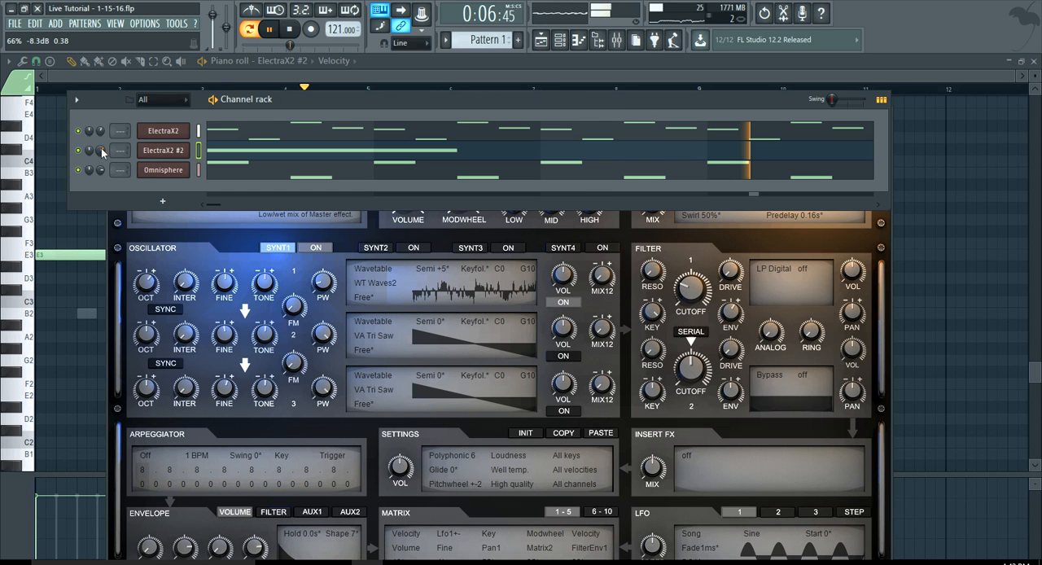
pyautogui.scroll(1, 101, 149)
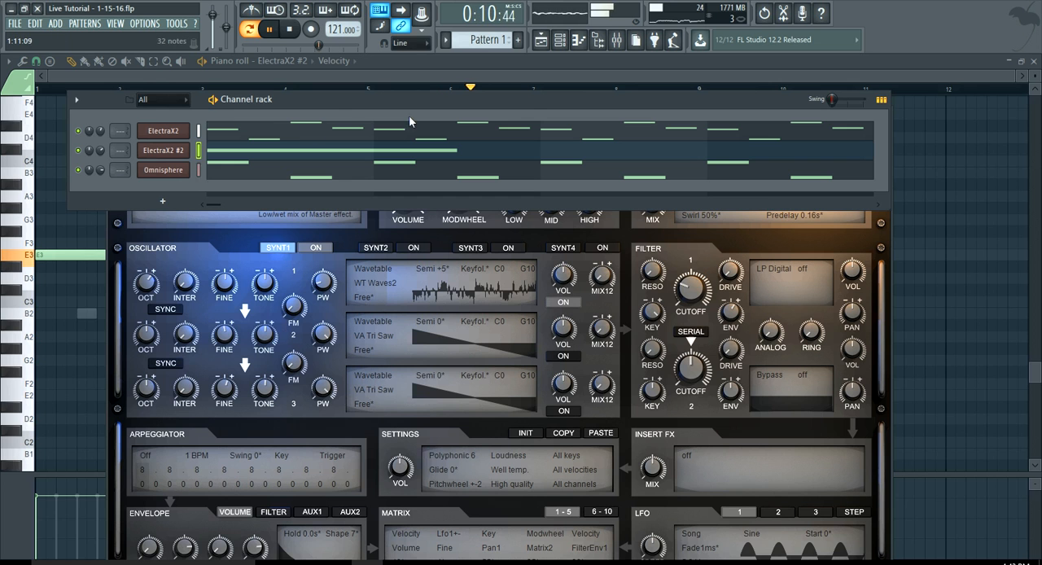
# Stop playback and expand the 808s folder of the #Artillery pack under Packs > Custom in the browser
pyautogui.click(578, 39)
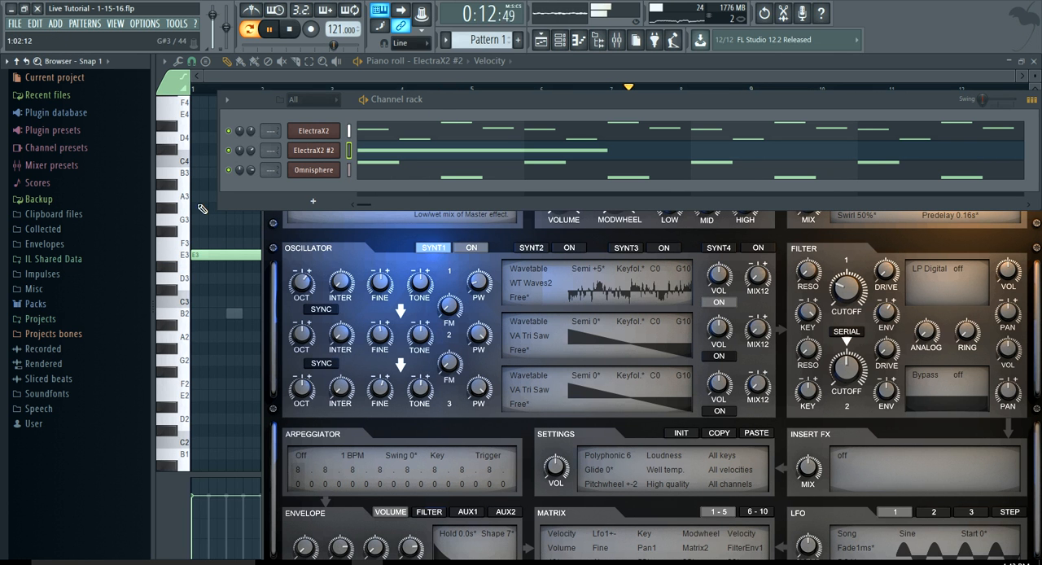
pyautogui.click(34, 303)
pyautogui.click(45, 319)
pyautogui.scroll(-3, 41, 316)
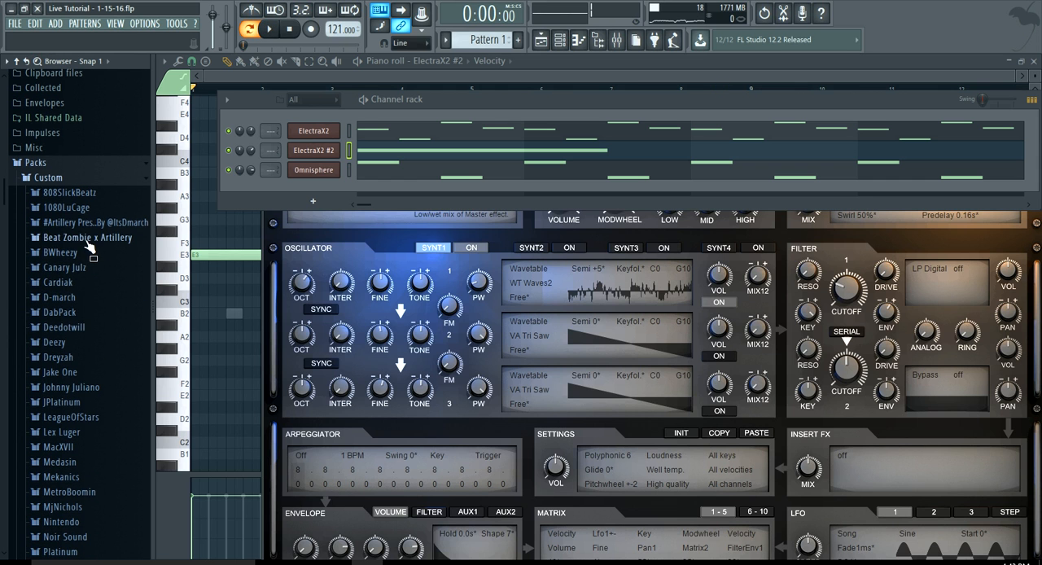
pyautogui.click(82, 222)
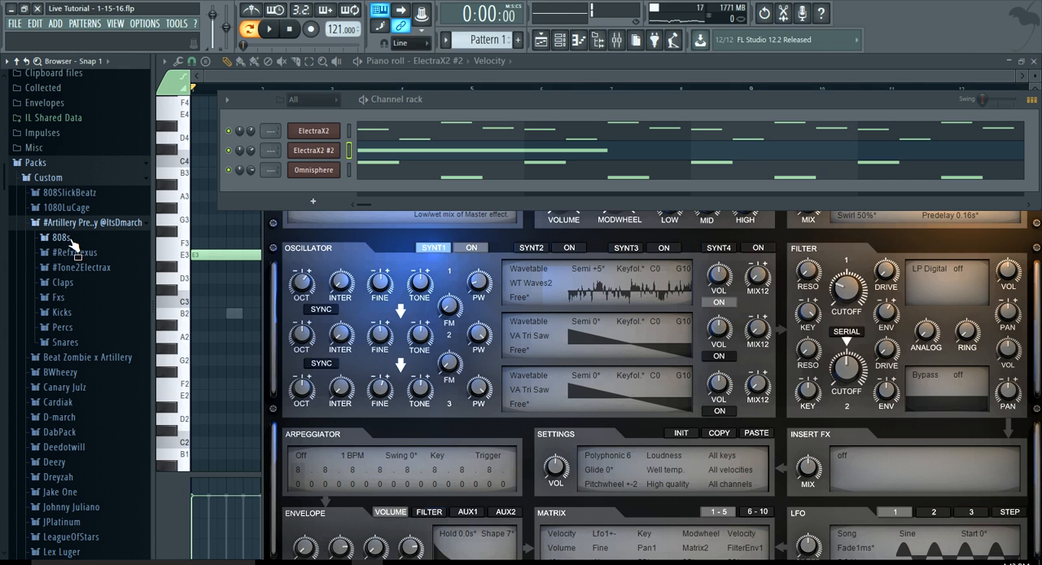
pyautogui.click(65, 238)
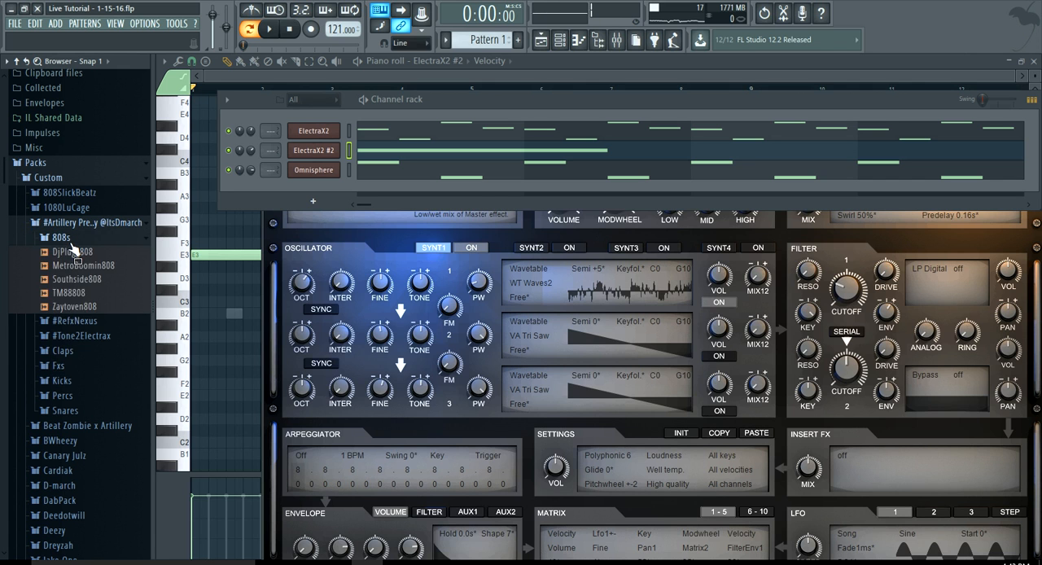
# Preview the DjPlugg808 and MetroBoomin808 samples and add MetroBoomin808 as a new channel
pyautogui.click(73, 253)
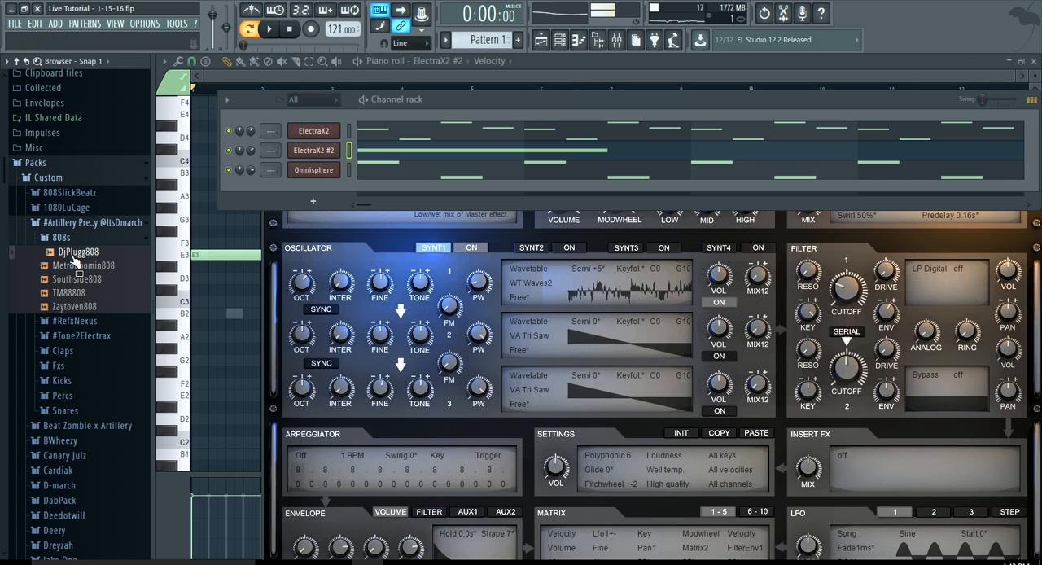
pyautogui.click(71, 265)
pyautogui.moveTo(95, 279); pyautogui.dragTo(293, 185)
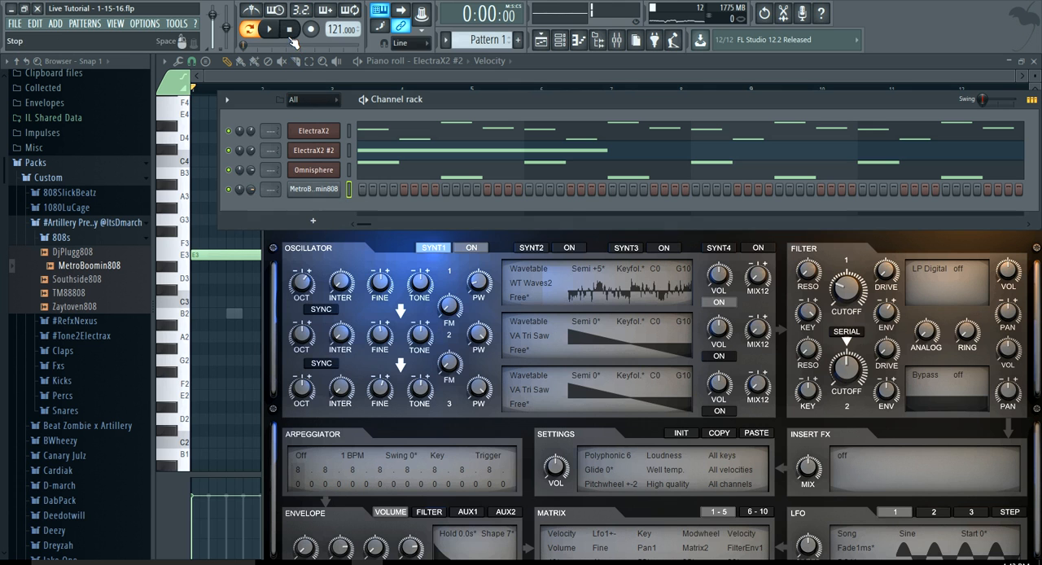
# Open the MetroBoomin808 channel's piano roll and audition the sample in the upper octaves
pyautogui.rightClick(324, 191)
pyautogui.click(340, 190)
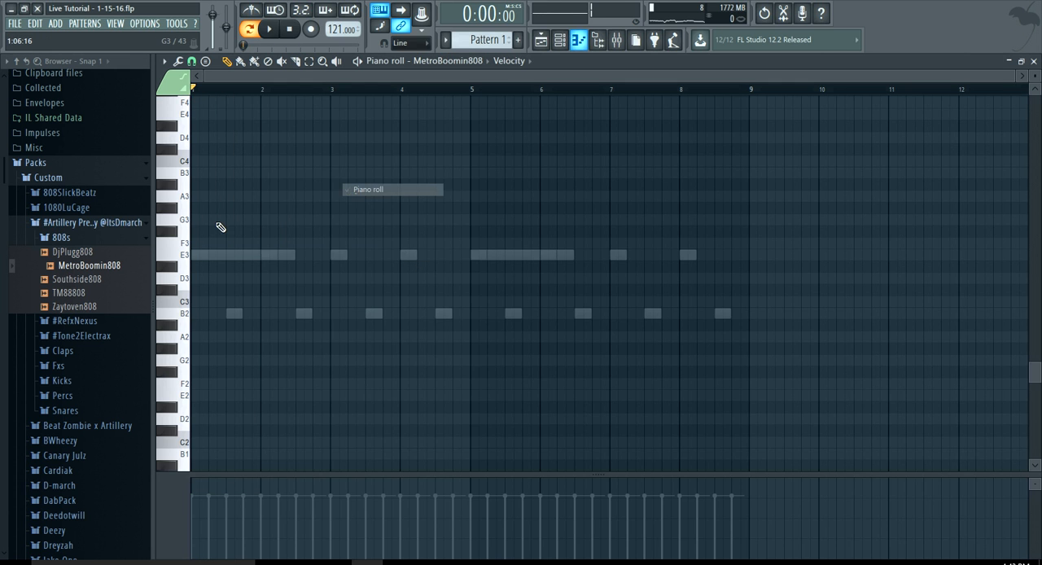
pyautogui.scroll(5, 201, 248)
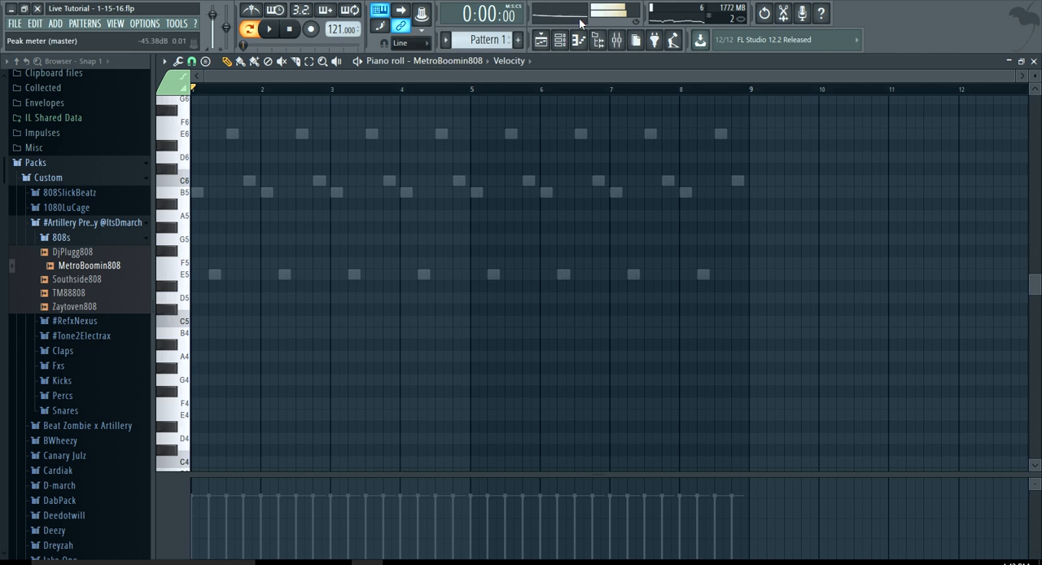
# Audition a key near B5 and enable Cut itself for the MetroBoomin808 channel
pyautogui.click(562, 40)
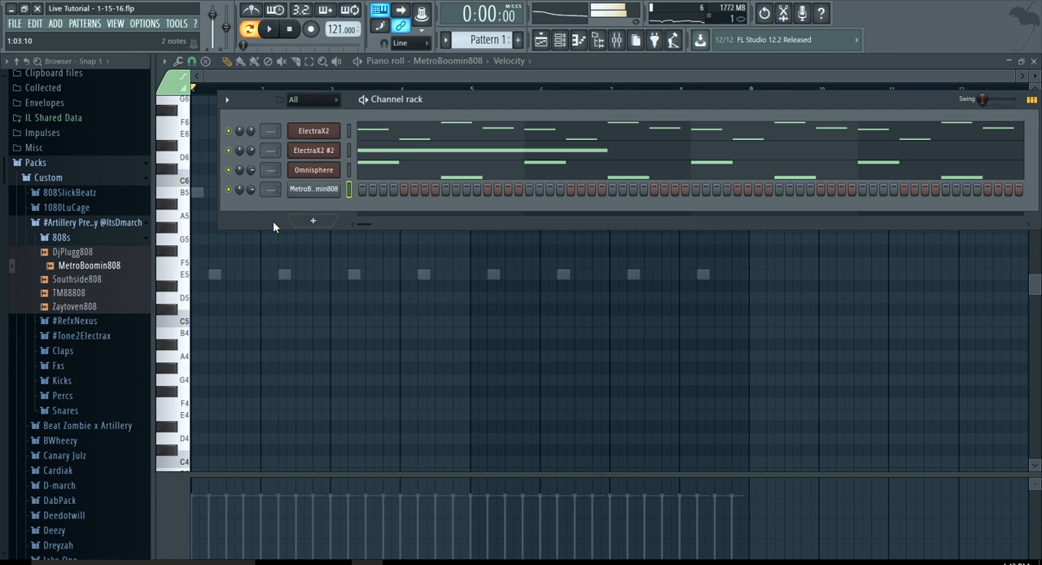
pyautogui.click(178, 196)
pyautogui.click(564, 41)
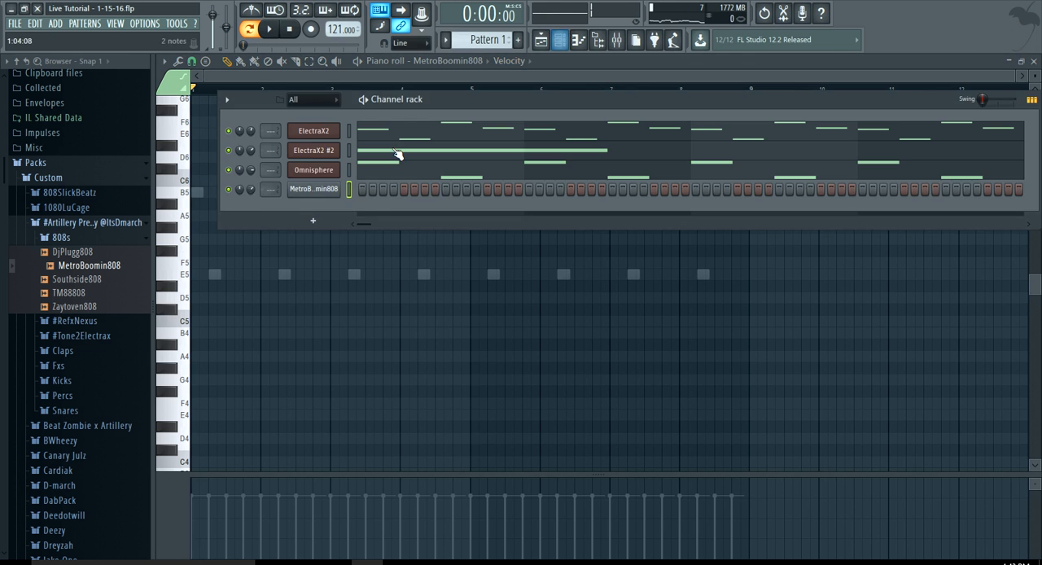
pyautogui.rightClick(313, 192)
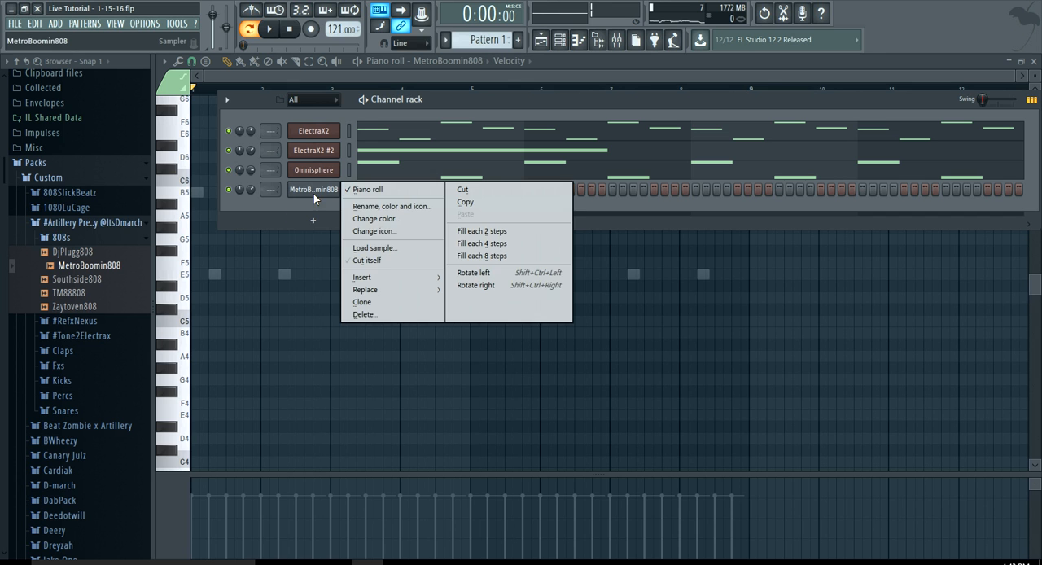
pyautogui.click(366, 260)
# Audition E5, add an F#5 note at the start of bar 1 for MetroBoomin808, and play the pattern
pyautogui.click(186, 276)
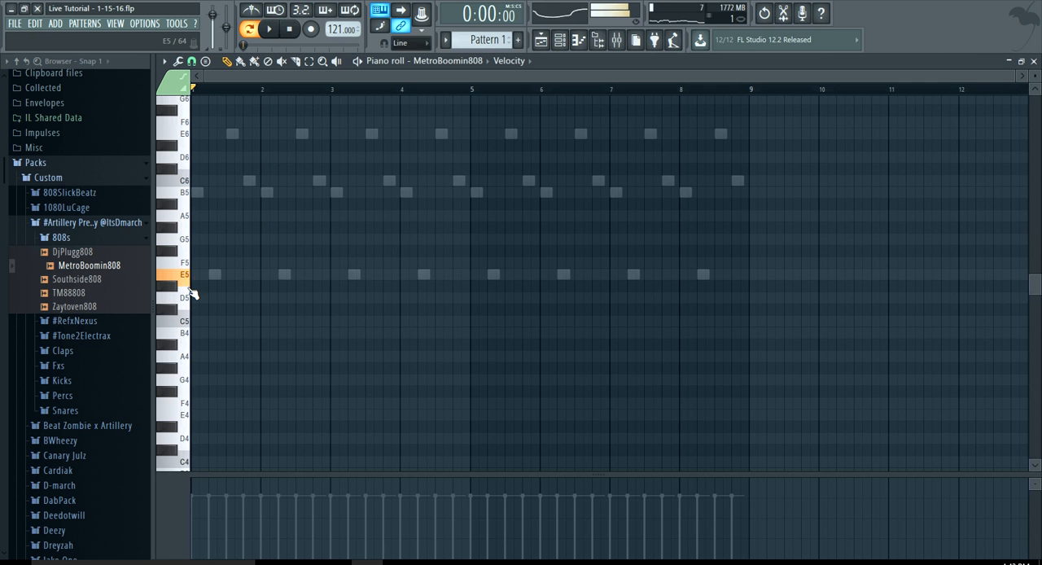
pyautogui.press('space')
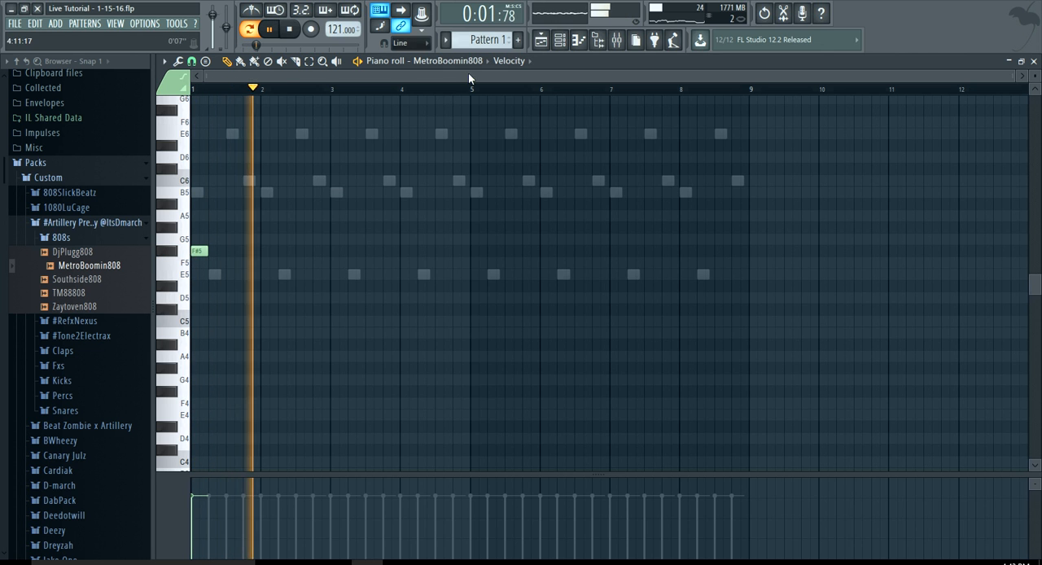
# Audition the F#5 and C5 keys of the MetroBoomin808 channel while the pattern plays
pyautogui.click(560, 40)
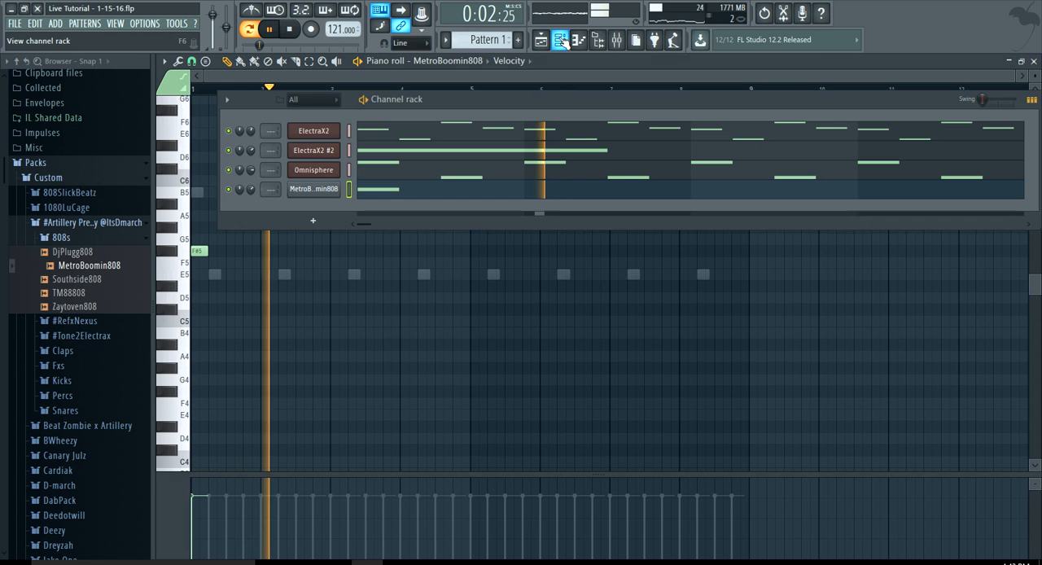
pyautogui.click(172, 250)
pyautogui.click(173, 326)
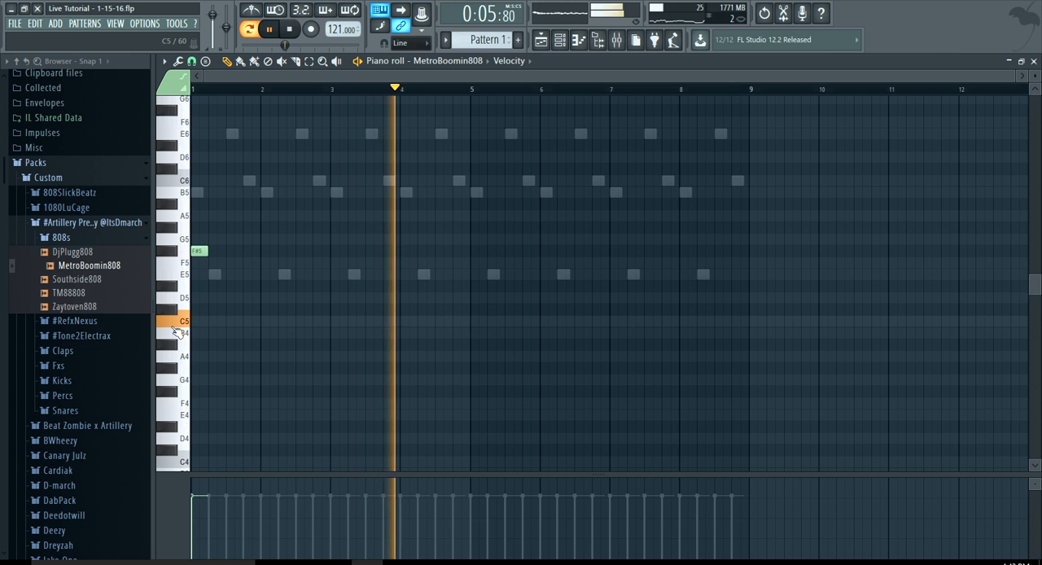
# Add a C5 note to the MetroBoomin808 channel, place it on the last beat of bar 1 (1:13), and play the pattern
pyautogui.press('space')
pyautogui.press('space')
pyautogui.press('space')
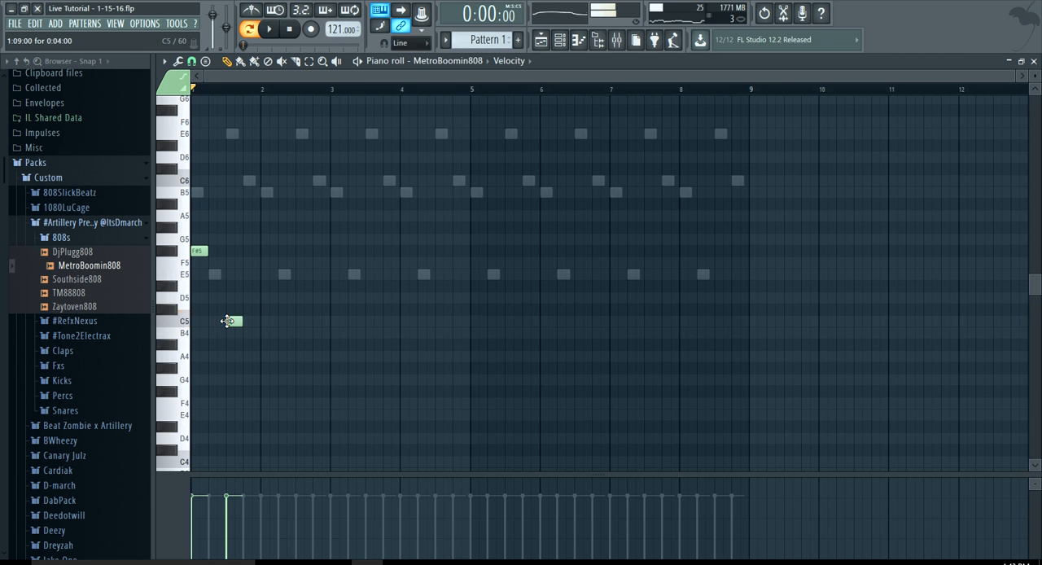
pyautogui.scroll(5, 230, 327)
pyautogui.press('space')
pyautogui.scroll(-2, 229, 329)
pyautogui.press('space')
pyautogui.scroll(2, 249, 320)
pyautogui.moveTo(249, 320); pyautogui.dragTo(288, 320)
pyautogui.press('space')
pyautogui.scroll(-3, 287, 321)
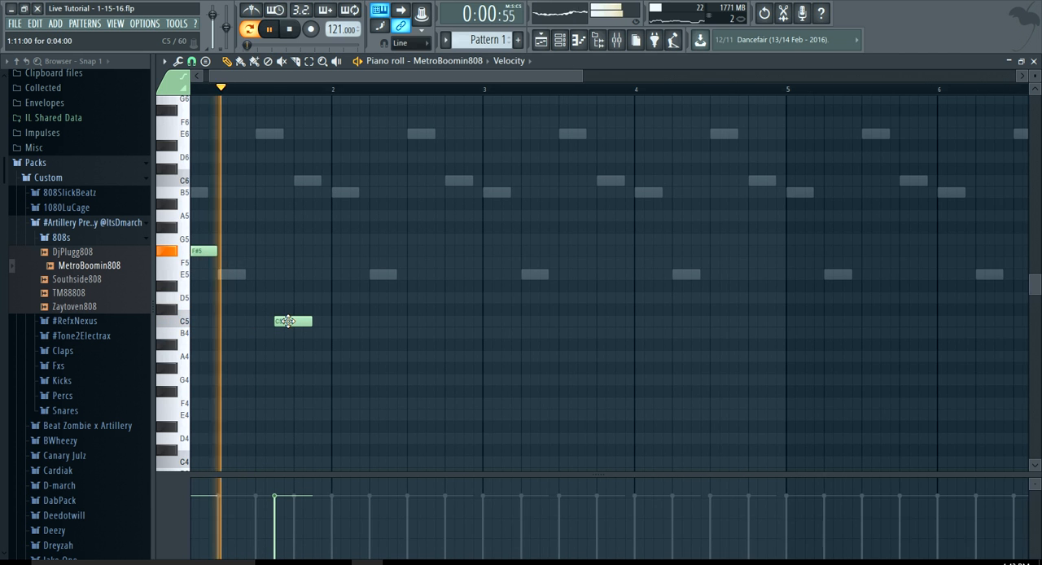
pyautogui.moveTo(287, 321); pyautogui.dragTo(309, 321)
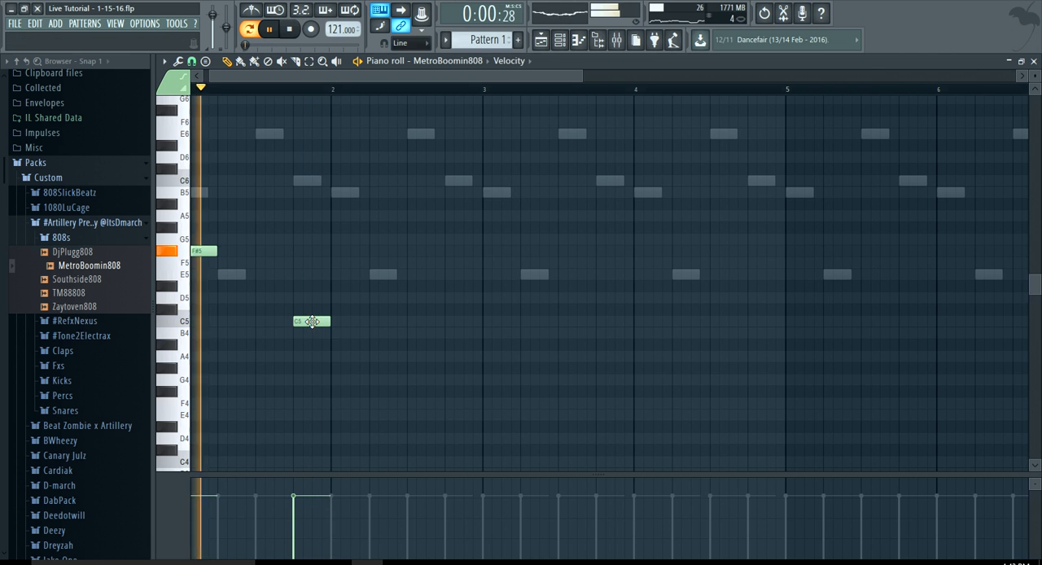
# Add C5 notes at 2:05 and 3:01 and an E5 note at 3:14
pyautogui.click(371, 320)
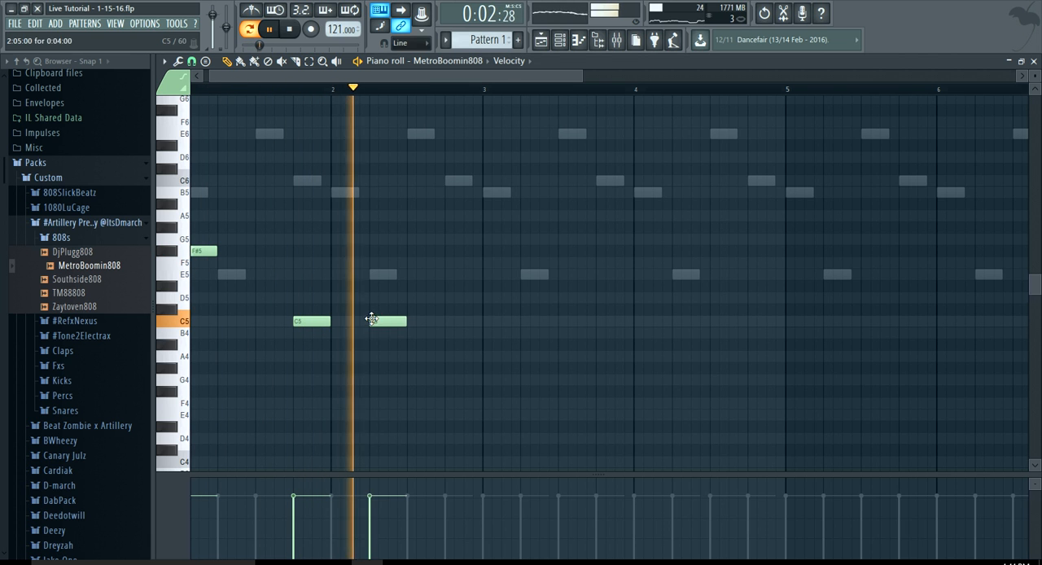
pyautogui.click(498, 321)
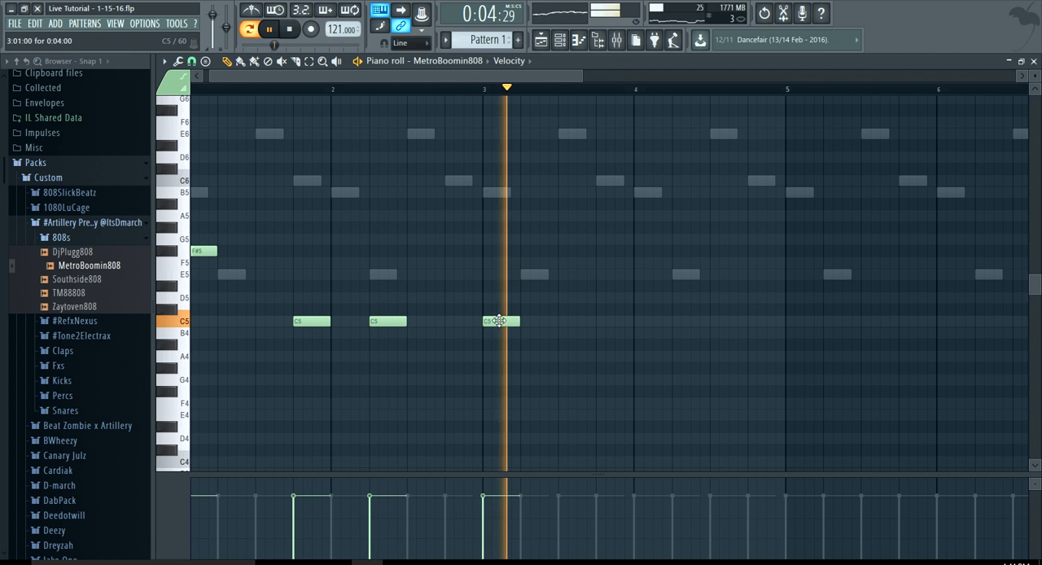
pyautogui.click(602, 273)
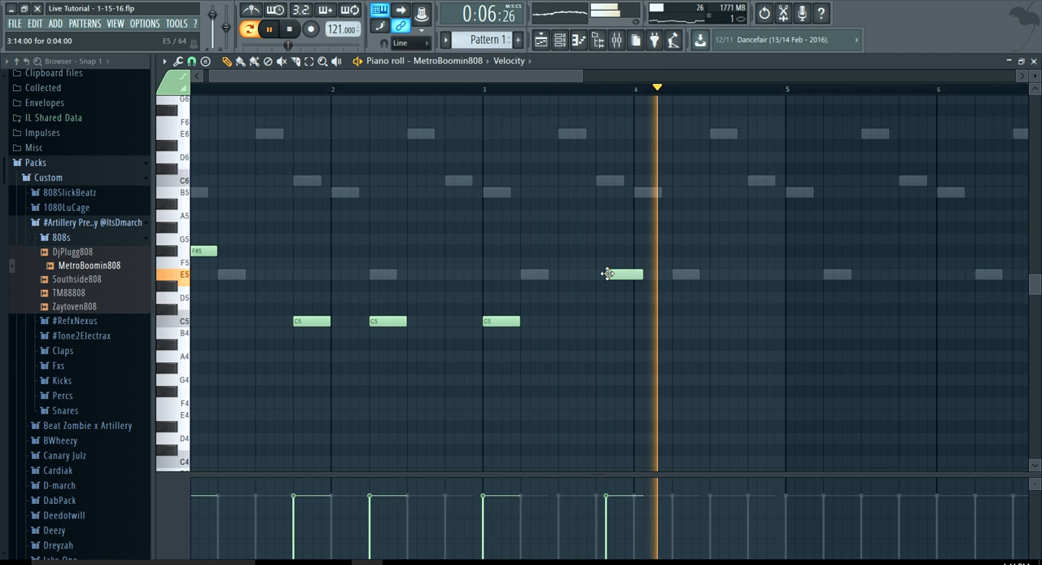
# Replace the E5 note at the end of bar 3 with a G#5 note at 3:13 and play the pattern
pyautogui.press('space')
pyautogui.scroll(5, 609, 272)
pyautogui.click(580, 214)
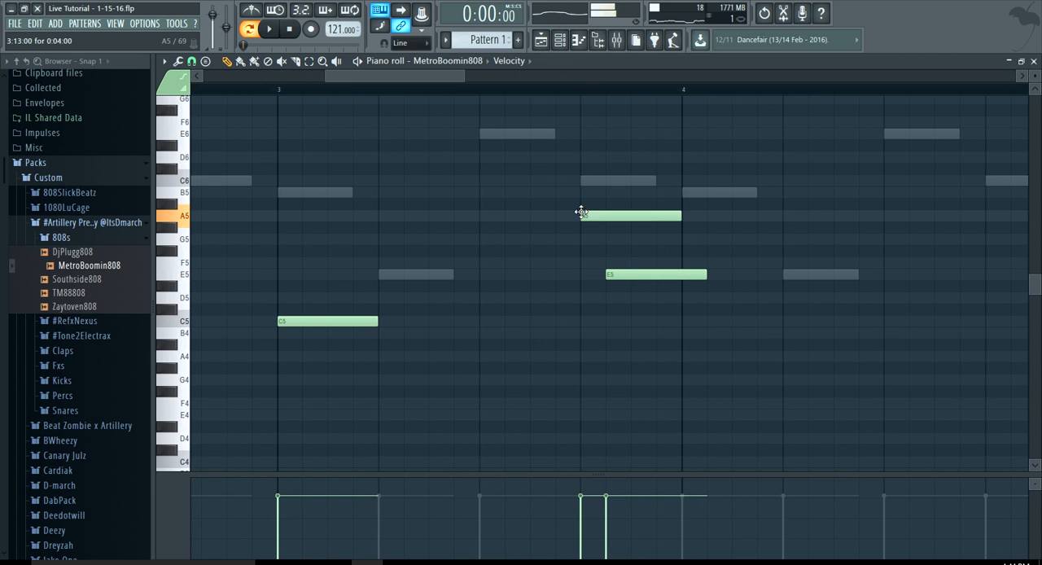
pyautogui.moveTo(599, 217); pyautogui.dragTo(600, 227)
pyautogui.rightClick(636, 274)
pyautogui.press('space')
pyautogui.scroll(-5, 651, 320)
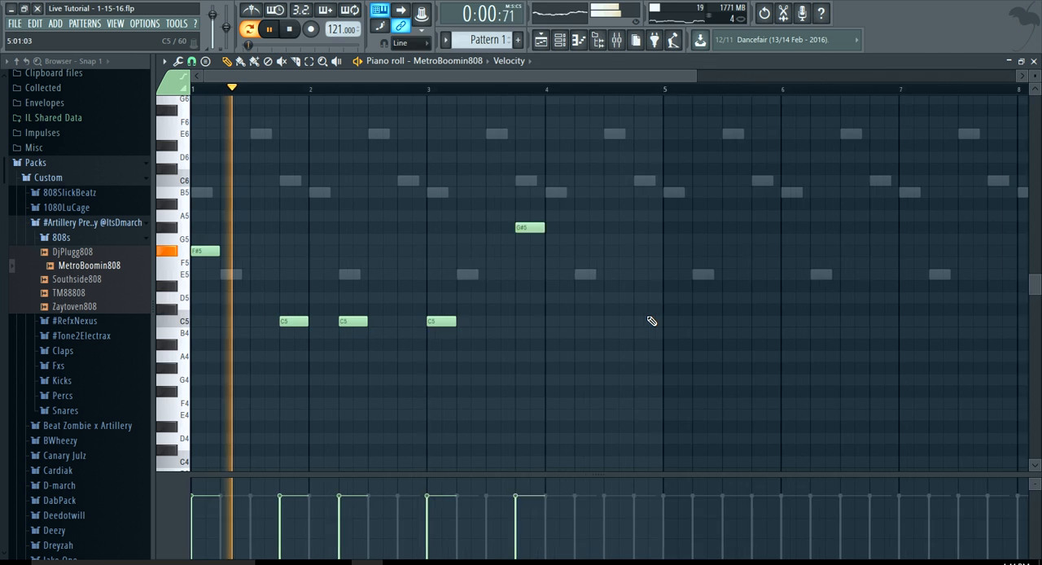
pyautogui.scroll(5, 507, 285)
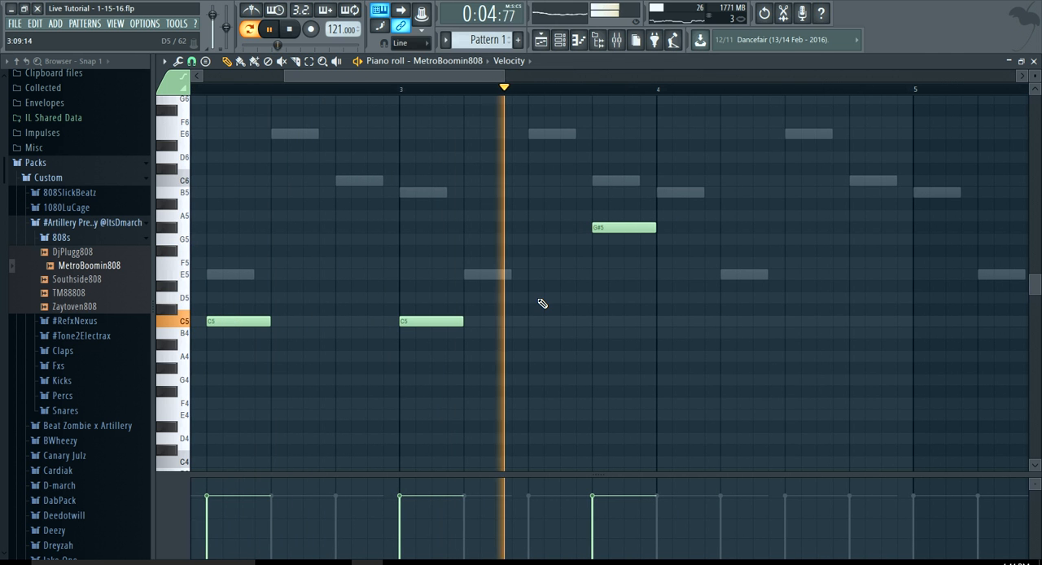
pyautogui.scroll(-2, 542, 304)
pyautogui.press('space')
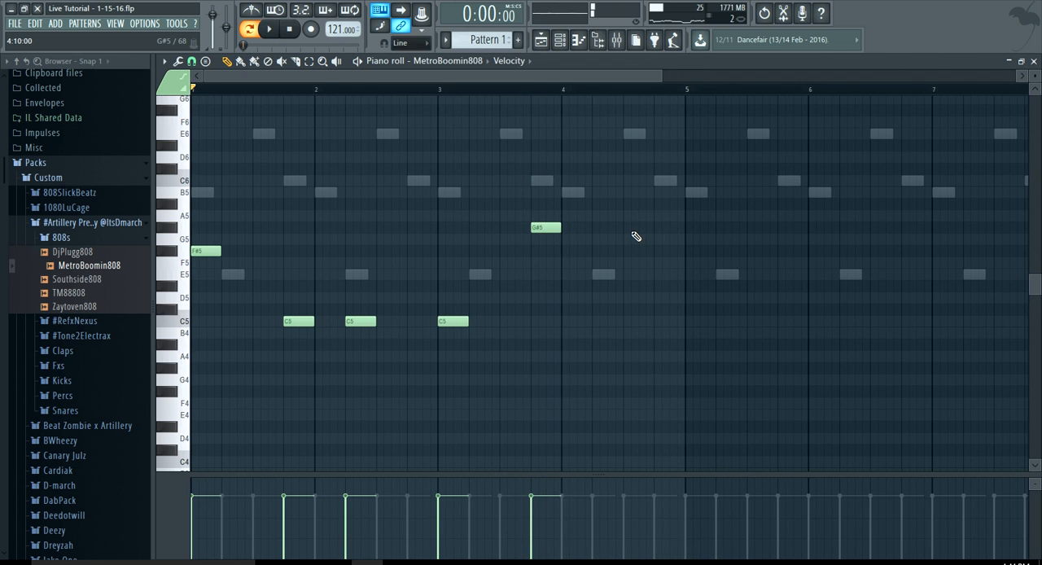
# Add two-step notes in bar 4, G#5 at 4:07 and F#5 at 4:10, and play the pattern
pyautogui.scroll(2, 589, 231)
pyautogui.click(588, 228)
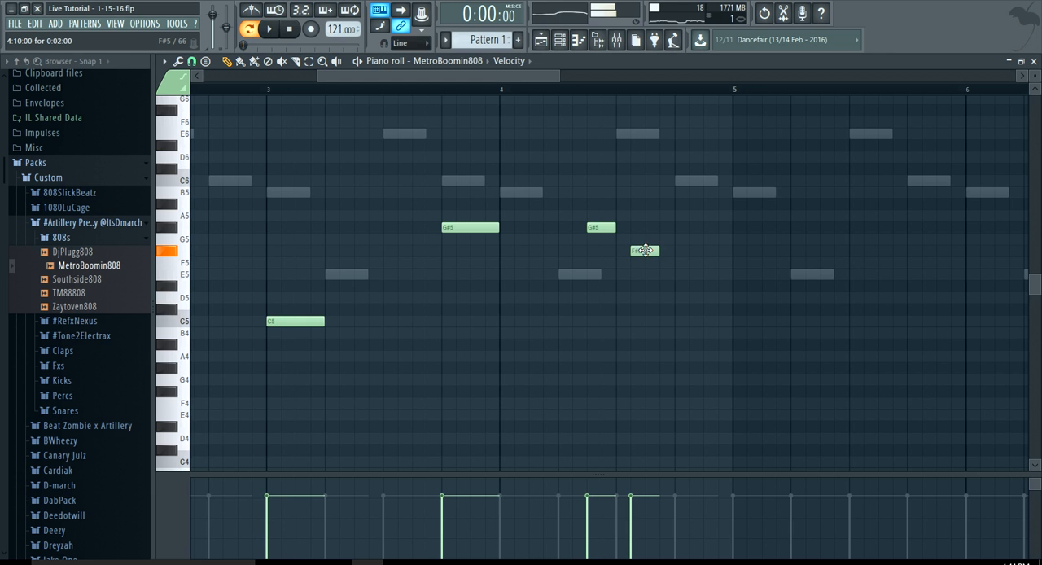
pyautogui.moveTo(645, 254)
pyautogui.mouseDown()
pyautogui.moveTo(647, 237)
pyautogui.moveTo(646, 253)
pyautogui.mouseUp()
pyautogui.scroll(-2, 644, 242)
pyautogui.scroll(3, 644, 242)
pyautogui.scroll(-4, 648, 262)
pyautogui.scroll(-1, 647, 262)
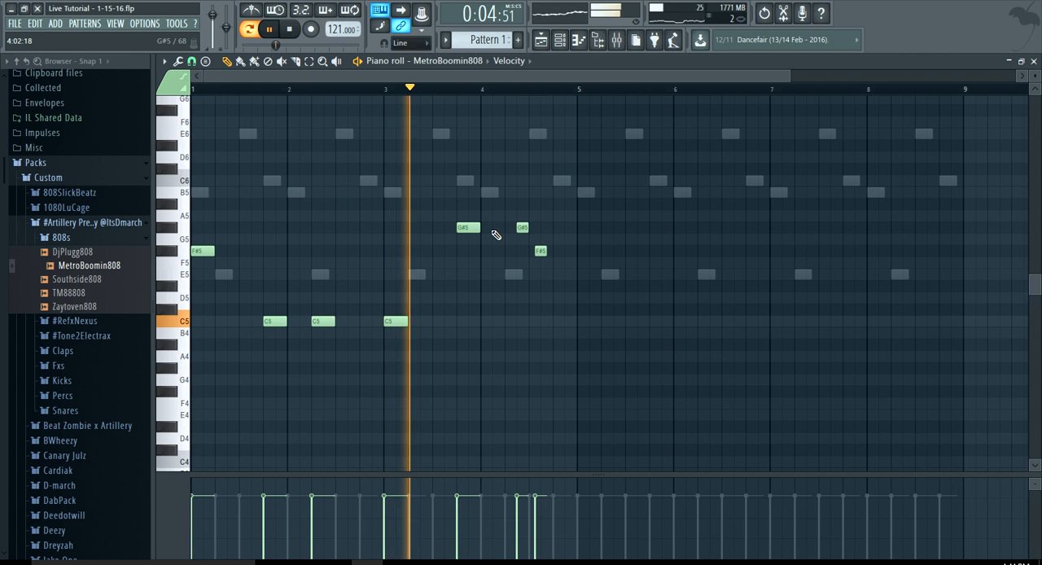
# Shift the bar 4 F#5 note to 4:09, add a two-step D5 note at 4:13, and play the pattern
pyautogui.scroll(3, 510, 242)
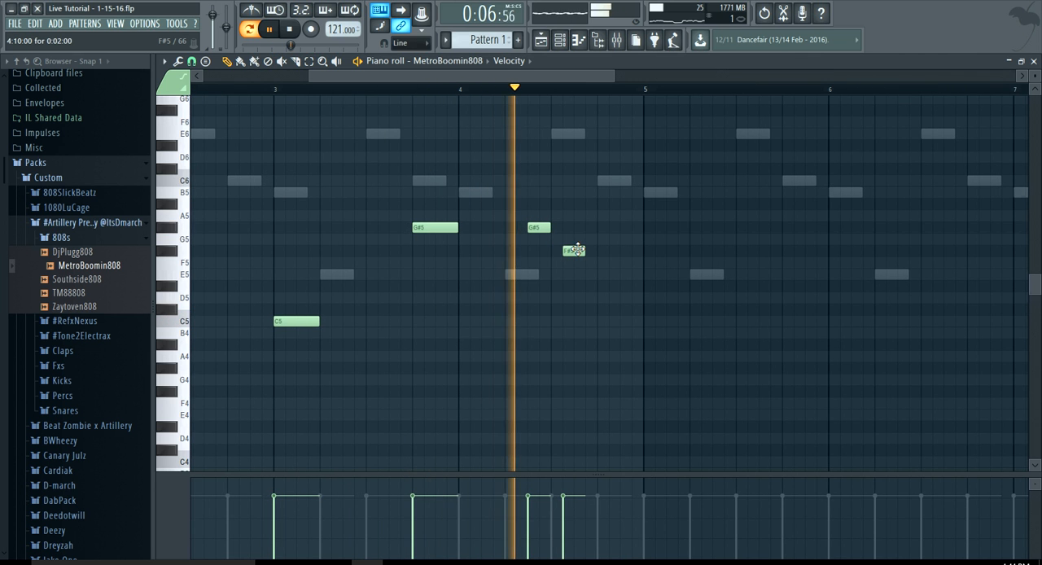
pyautogui.press('space')
pyautogui.scroll(1, 577, 251)
pyautogui.scroll(1, 576, 252)
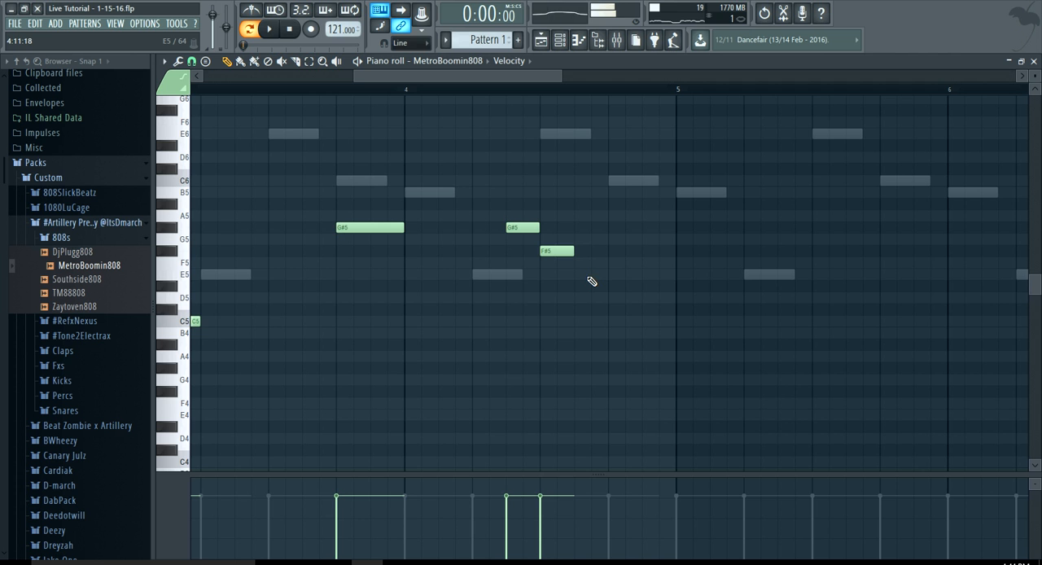
pyautogui.moveTo(621, 285); pyautogui.dragTo(620, 298)
pyautogui.scroll(-6, 579, 324)
pyautogui.press('space')
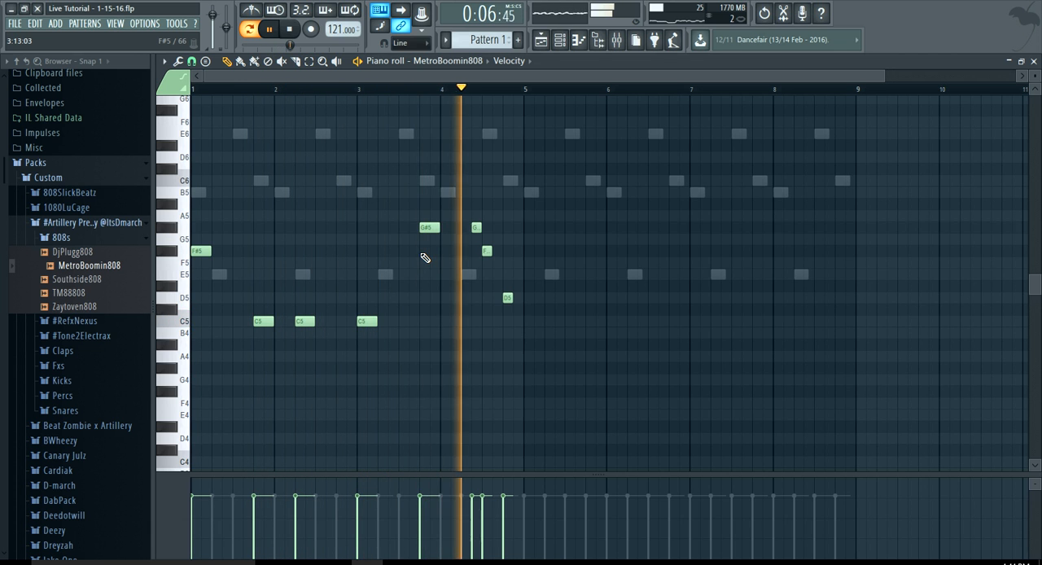
# Lower the last note of bar 4 to C#5 and play the pattern
pyautogui.press('space')
pyautogui.scroll(3, 487, 316)
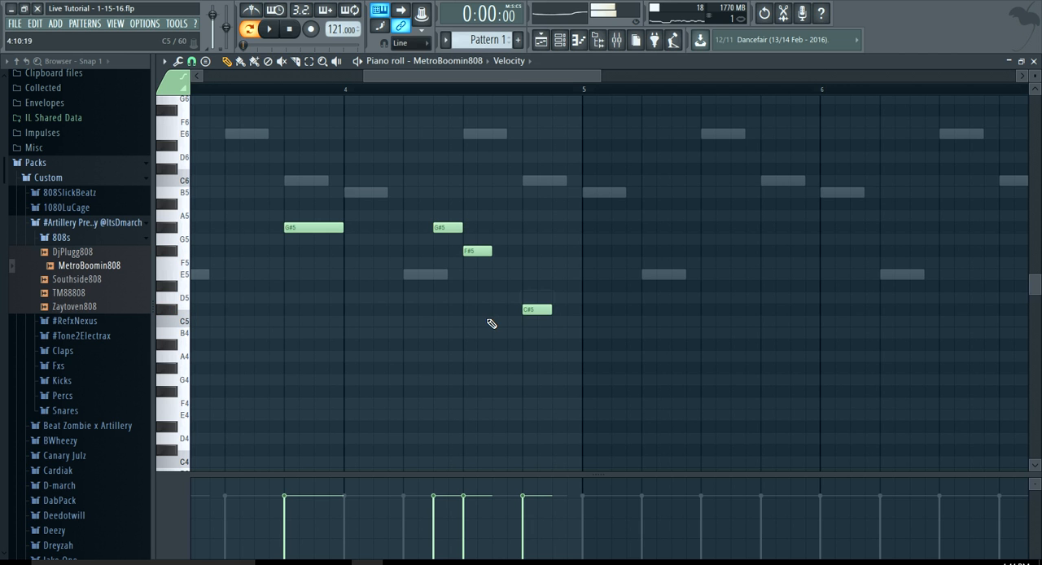
pyautogui.scroll(-5, 497, 323)
pyautogui.press('space')
# Duplicate all the MetroBoomin808 notes and shift the copy so that it starts exactly at bar 5
pyautogui.hotkey('ctrl', 'a')
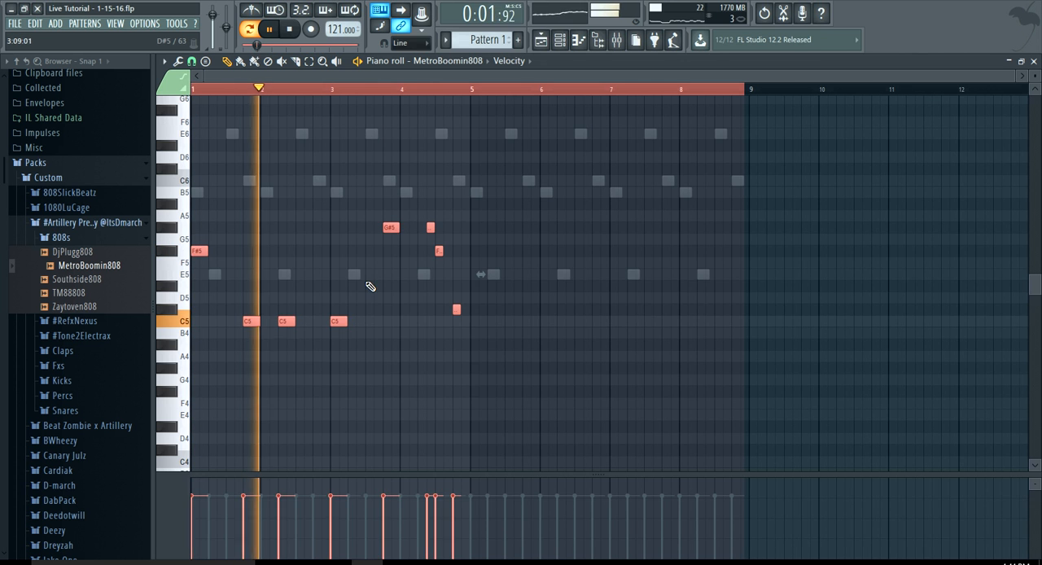
pyautogui.hotkey('ctrl', 'b')
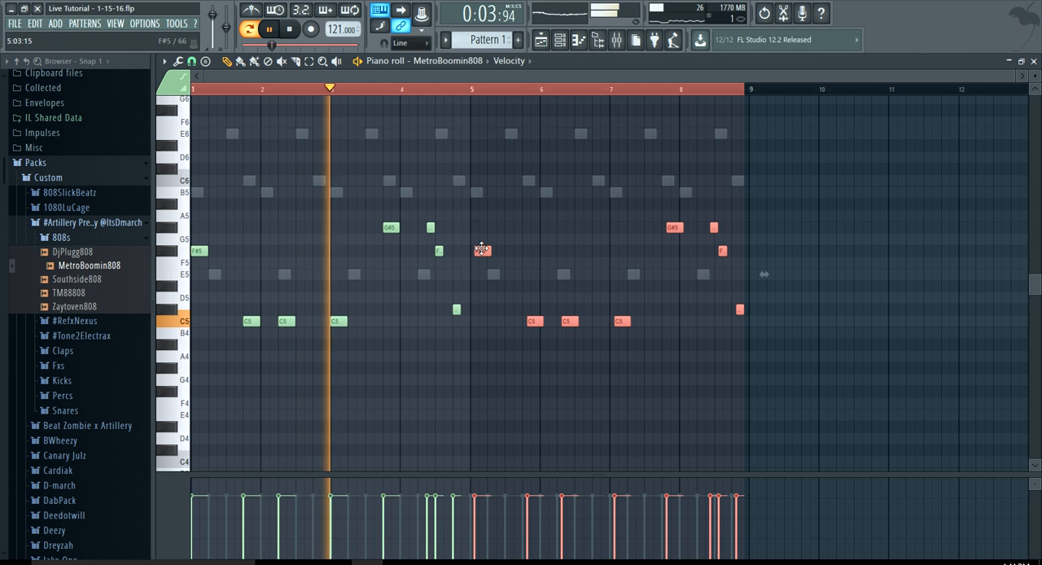
pyautogui.scroll(5, 480, 248)
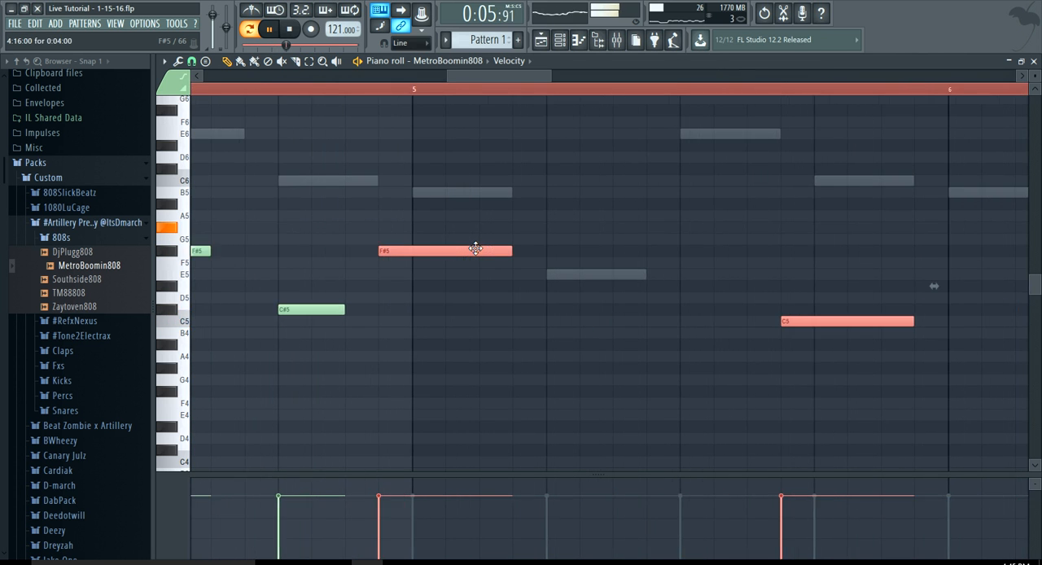
pyautogui.moveTo(475, 249); pyautogui.dragTo(493, 251)
pyautogui.scroll(-5, 460, 244)
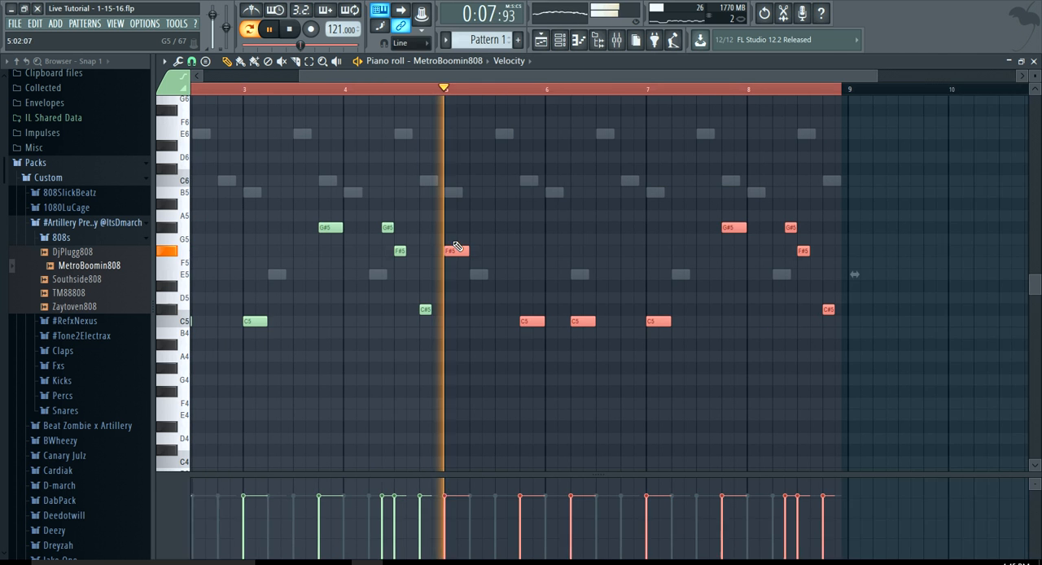
pyautogui.click(431, 199)
pyautogui.press('space')
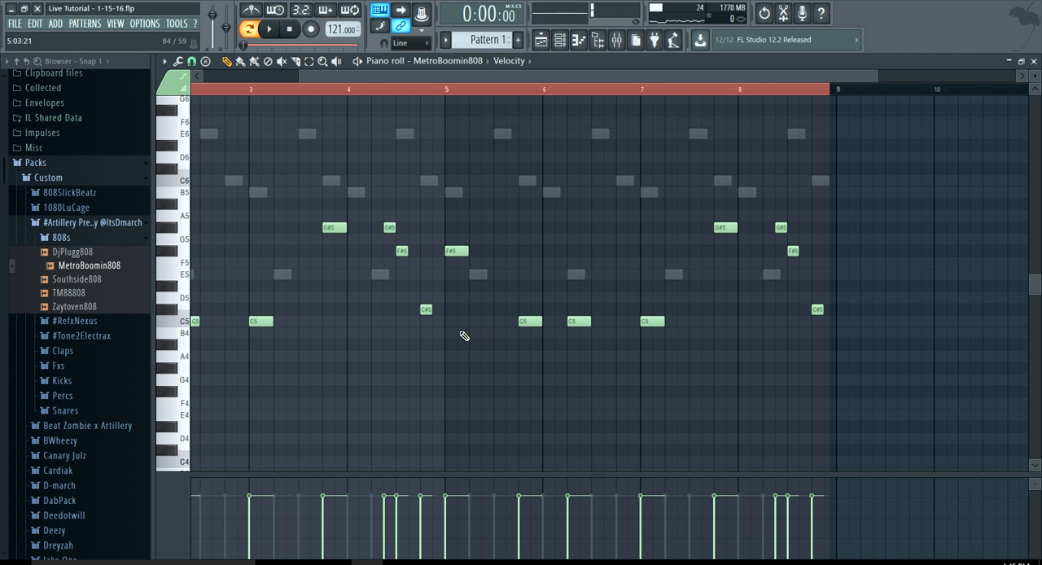
# Change the F#5 notes at the start of bar 5 and bar 1 to C5
pyautogui.scroll(3, 454, 256)
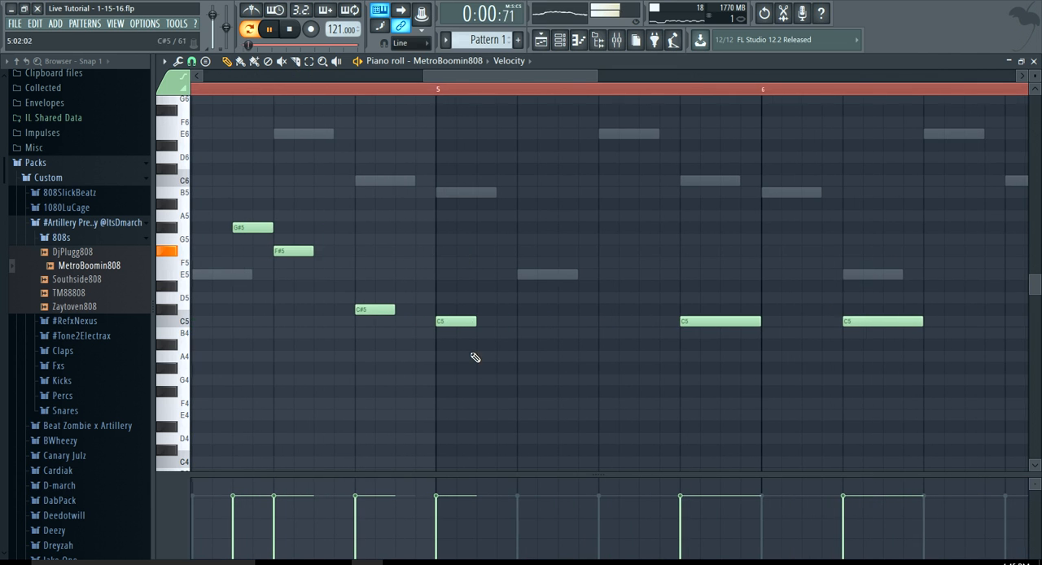
pyautogui.scroll(-5, 515, 336)
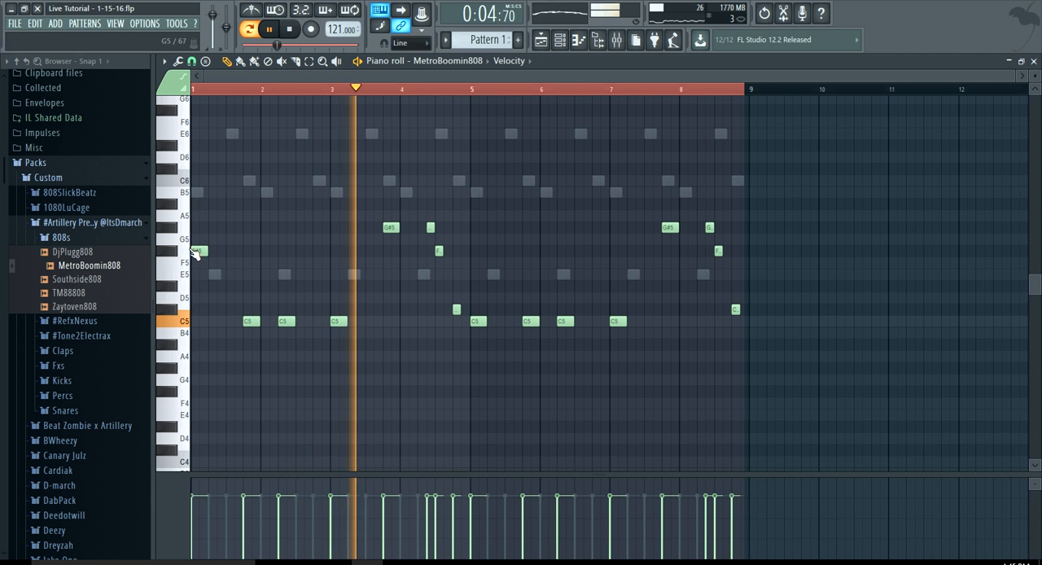
pyautogui.moveTo(198, 251); pyautogui.dragTo(179, 323)
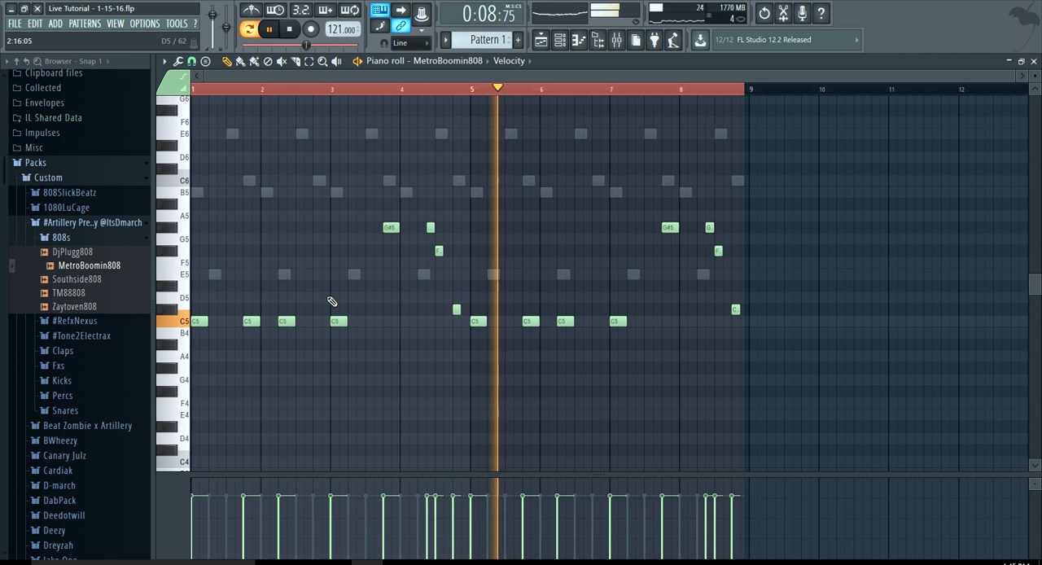
# Mute the ElectraX2 channel in the channel rack and return to the MetroBoomin808 piano roll
pyautogui.click(559, 41)
pyautogui.click(228, 131)
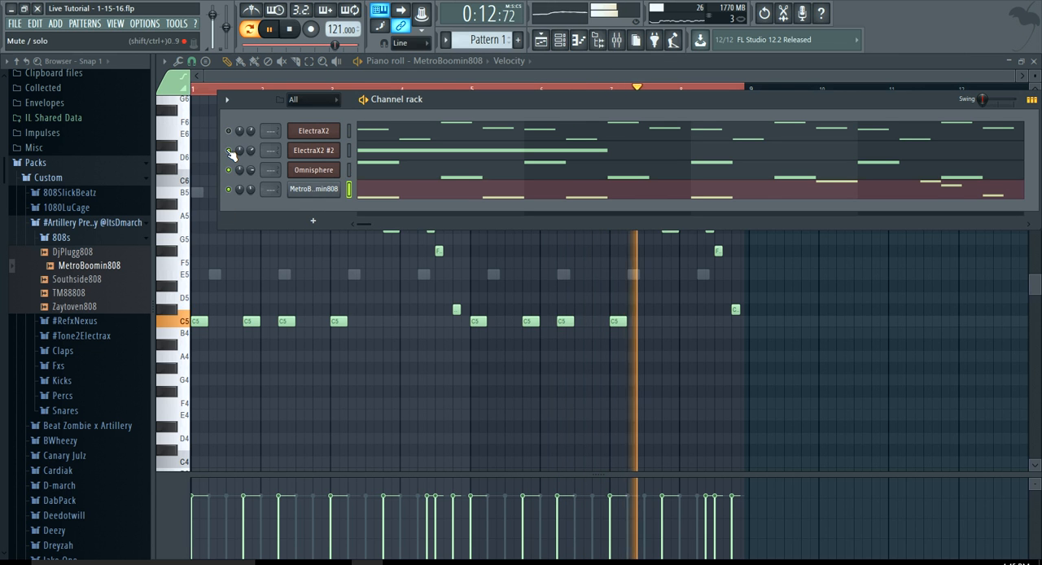
pyautogui.click(402, 78)
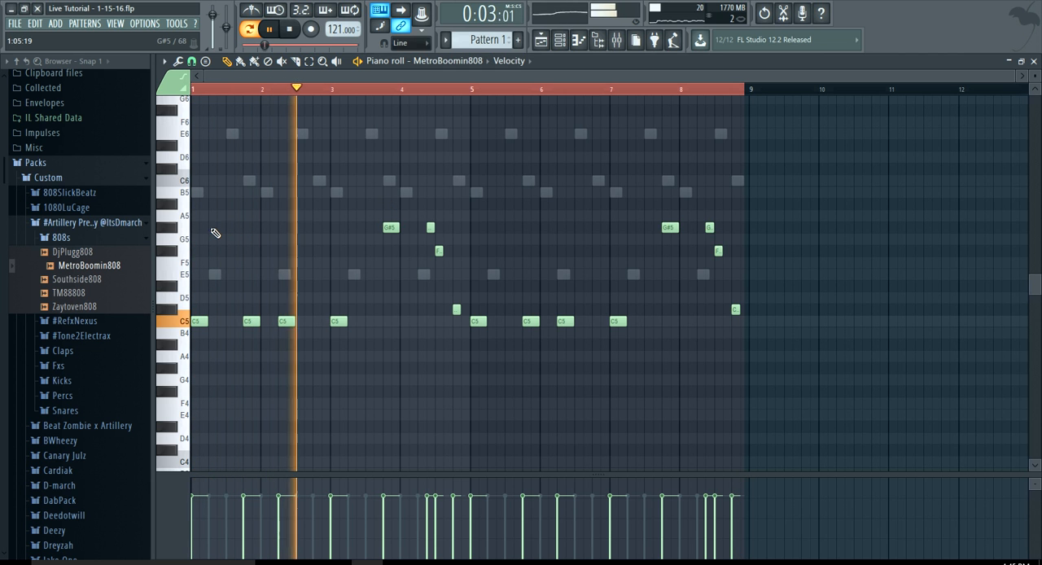
# Collapse the 808s sample folder, stop playback, and expand the Claps folder
pyautogui.click(108, 238)
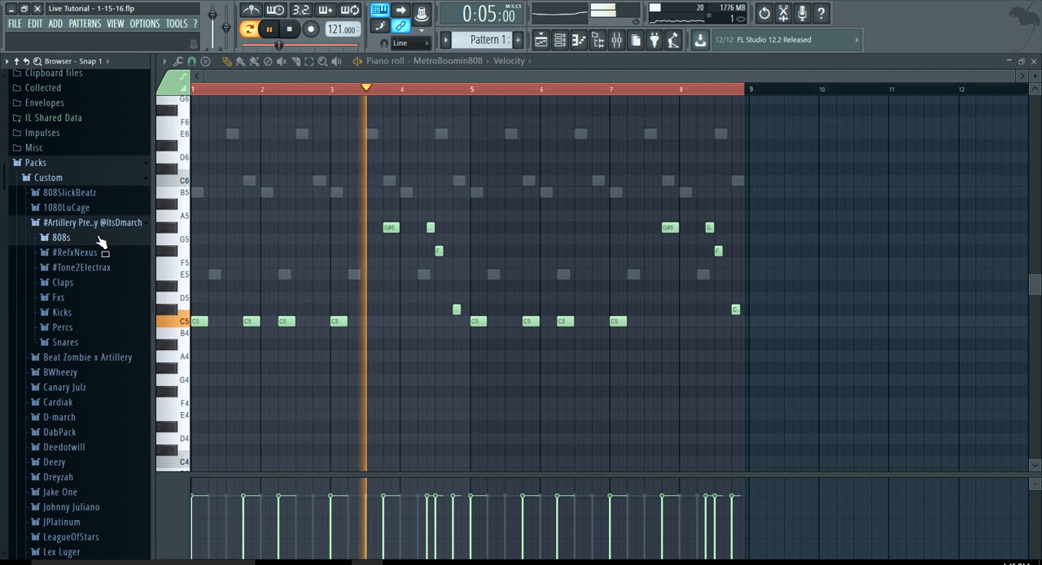
pyautogui.press('space')
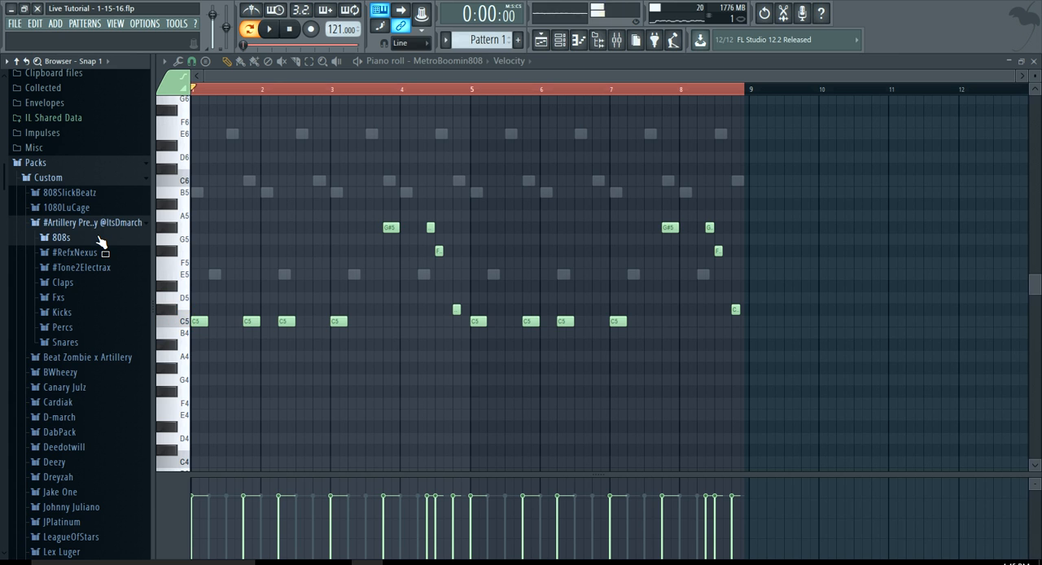
pyautogui.click(103, 284)
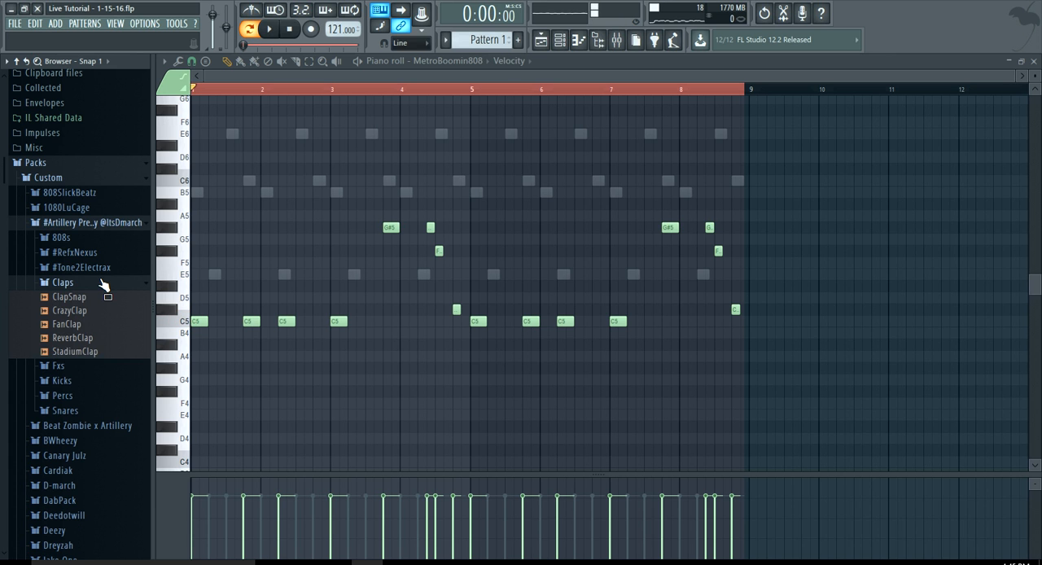
# Show the channel rack and open the MetroBoomin808 sampler settings, placing that window below the channels
pyautogui.click(559, 43)
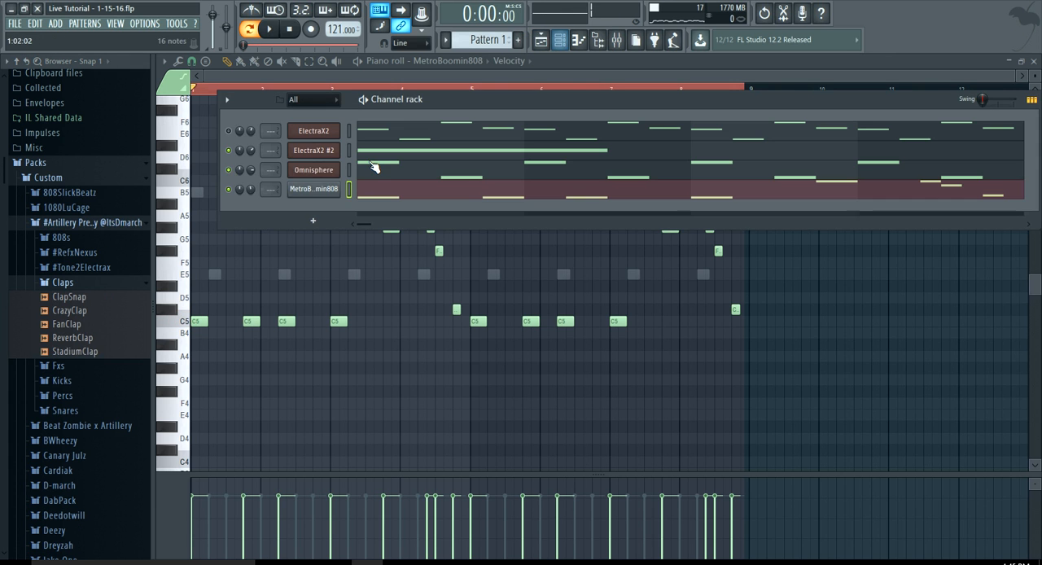
pyautogui.click(326, 189)
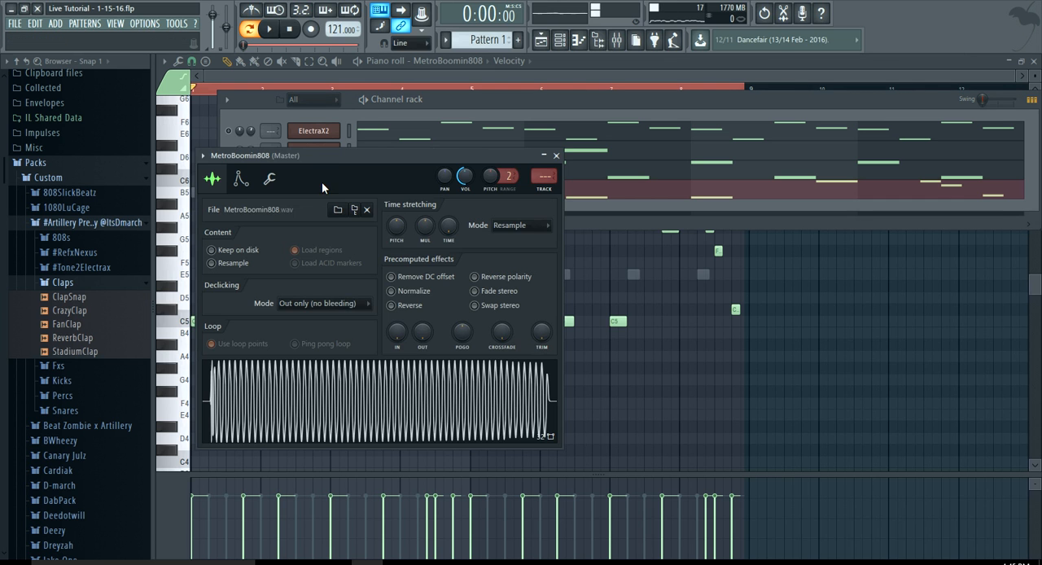
pyautogui.moveTo(333, 160); pyautogui.dragTo(301, 258)
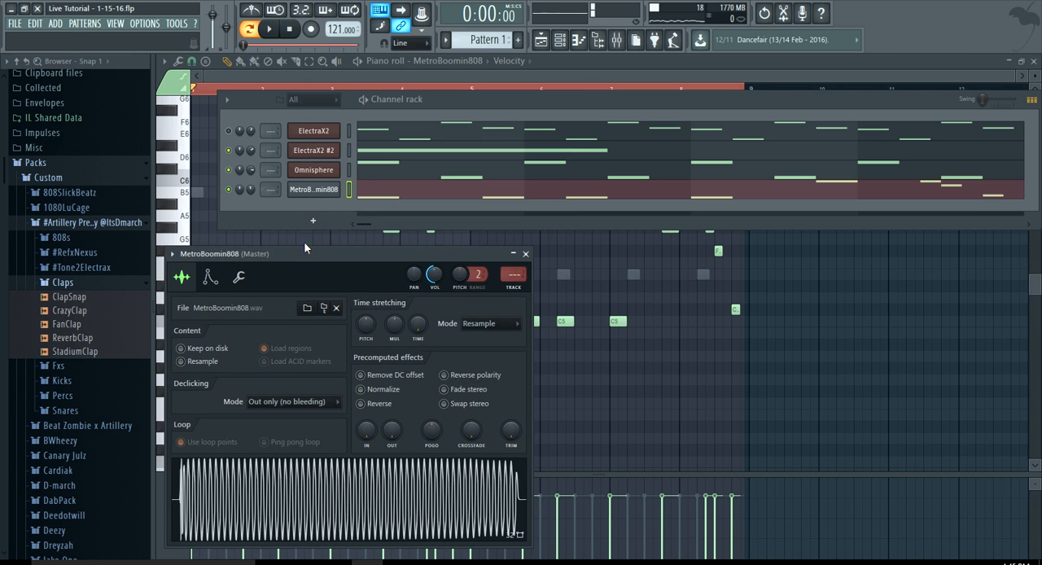
# Play the pattern with Cut itself turned off for MetroBoomin808 and again with it turned back on
pyautogui.rightClick(315, 189)
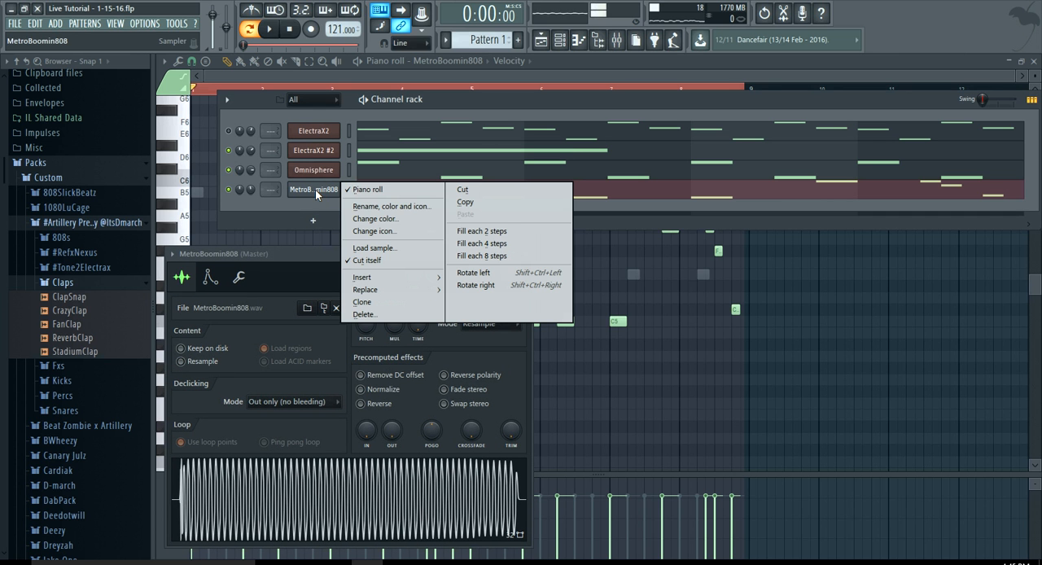
pyautogui.click(367, 261)
pyautogui.press('space')
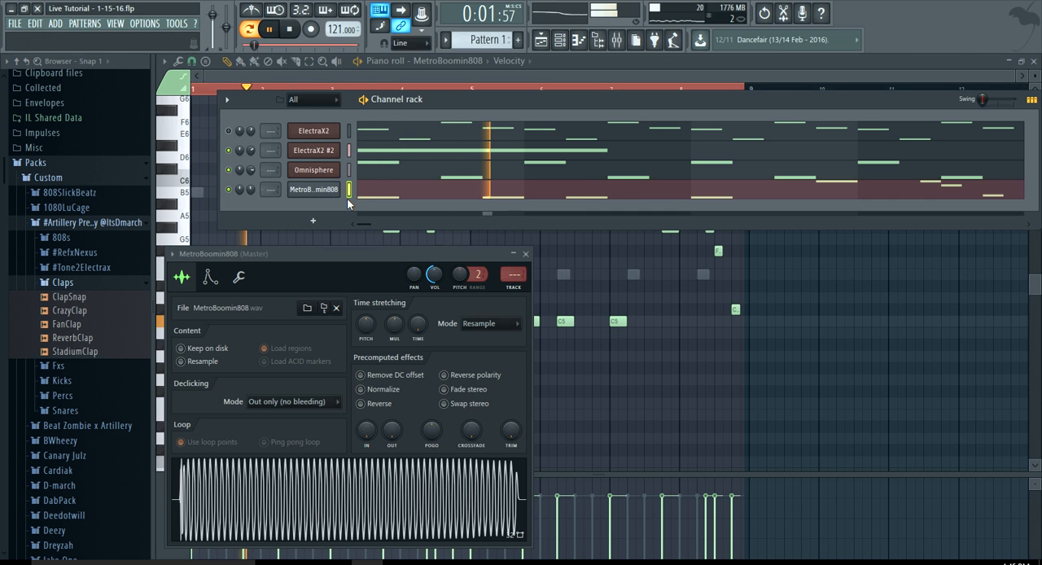
pyautogui.press('space')
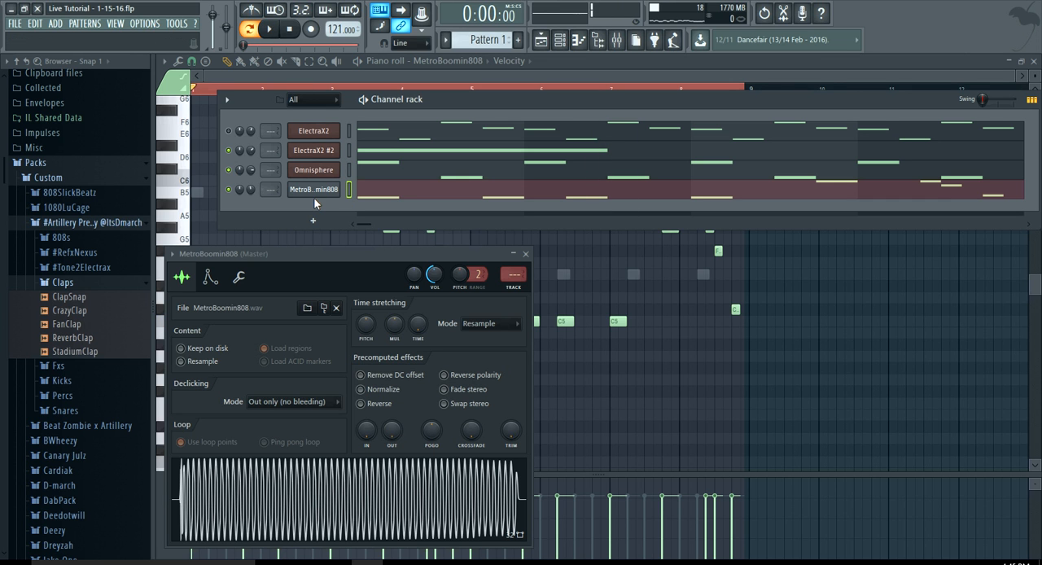
pyautogui.rightClick(314, 195)
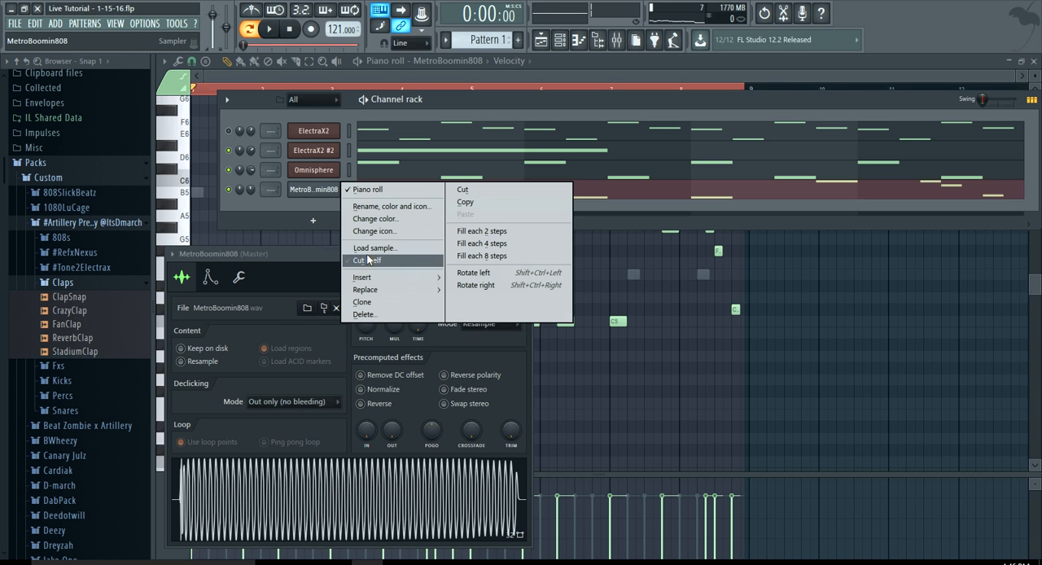
pyautogui.click(368, 259)
pyautogui.press('space')
pyautogui.press('space')
# Audition ClapSnap, CrazyClap and FanClap, and add CrazyClap as a new channel below MetroBoomin808
pyautogui.click(77, 297)
pyautogui.click(77, 310)
pyautogui.click(77, 325)
pyautogui.moveTo(73, 310); pyautogui.dragTo(348, 211)
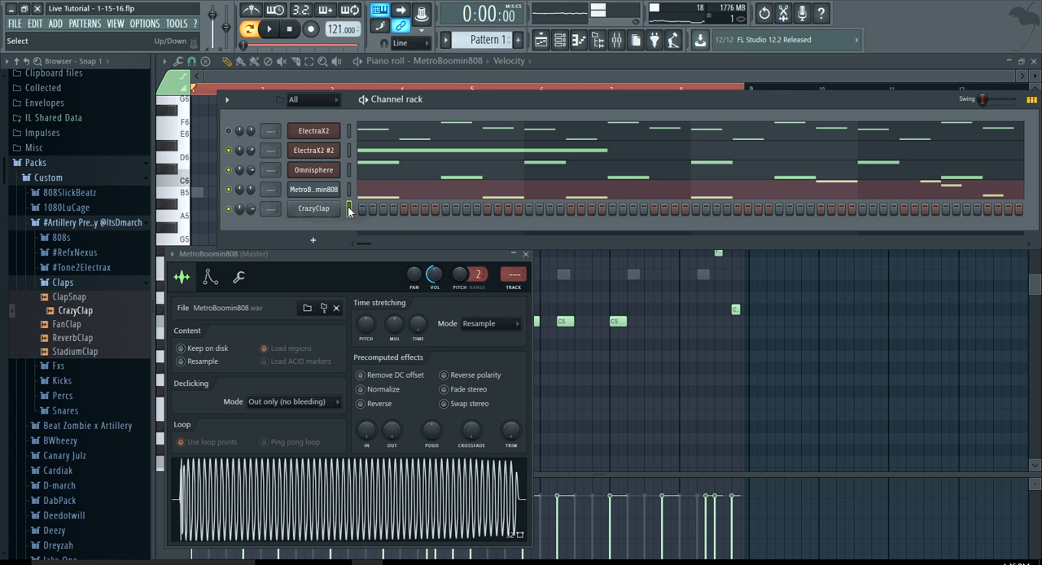
# Place CrazyClap hits on beat three of each of the eight bars while the pattern plays, and stop playback
pyautogui.click(467, 209)
pyautogui.press('space')
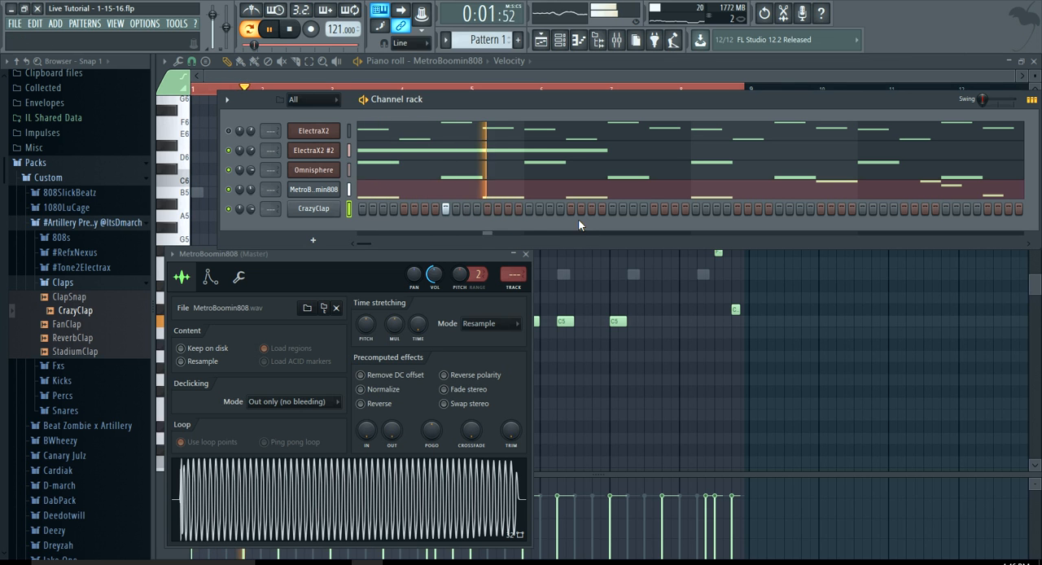
pyautogui.click(611, 209)
pyautogui.click(778, 209)
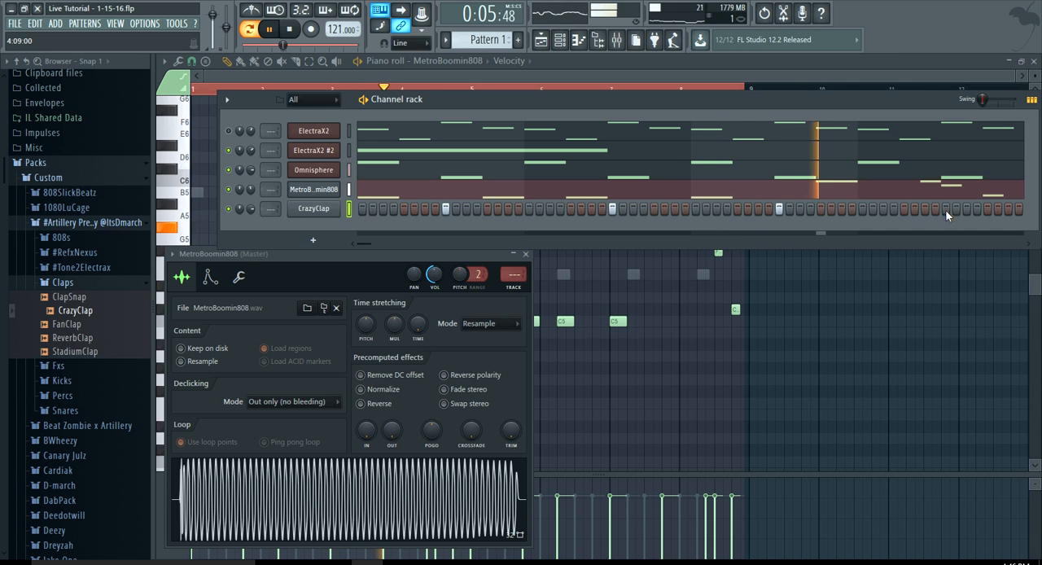
pyautogui.moveTo(375, 242); pyautogui.dragTo(751, 305)
pyautogui.click(728, 209)
pyautogui.click(893, 208)
pyautogui.moveTo(747, 244); pyautogui.dragTo(958, 296)
pyautogui.moveTo(1029, 203); pyautogui.dragTo(371, 244)
pyautogui.press('space')
# Audition the ReverbClap and StadiumClap samples and collapse the Claps folder
pyautogui.click(106, 336)
pyautogui.click(106, 350)
pyautogui.moveTo(109, 358); pyautogui.dragTo(89, 370)
pyautogui.click(77, 284)
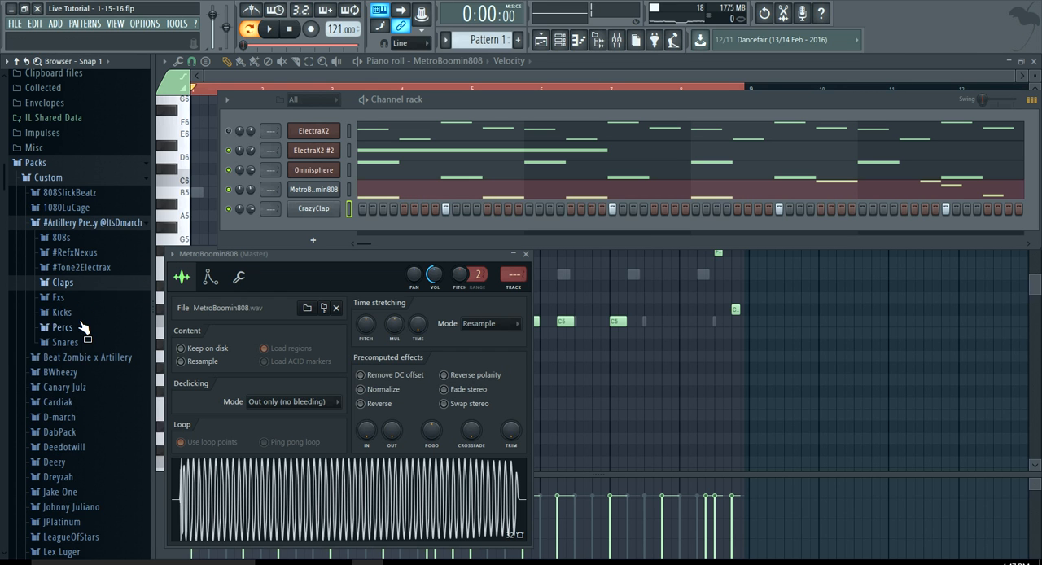
# Audition the samples in the Snares folder and add YoungChopSnare as a new channel below CrazyClap
pyautogui.click(82, 342)
pyautogui.click(85, 358)
pyautogui.click(80, 371)
pyautogui.click(80, 384)
pyautogui.click(85, 412)
pyautogui.click(77, 397)
pyautogui.moveTo(82, 412); pyautogui.dragTo(352, 233)
# Program YoungChopSnare on steps 9, 25, 35, 41, 57, 62 and 63 while the pattern plays
pyautogui.press('space')
pyautogui.click(445, 228)
pyautogui.click(612, 228)
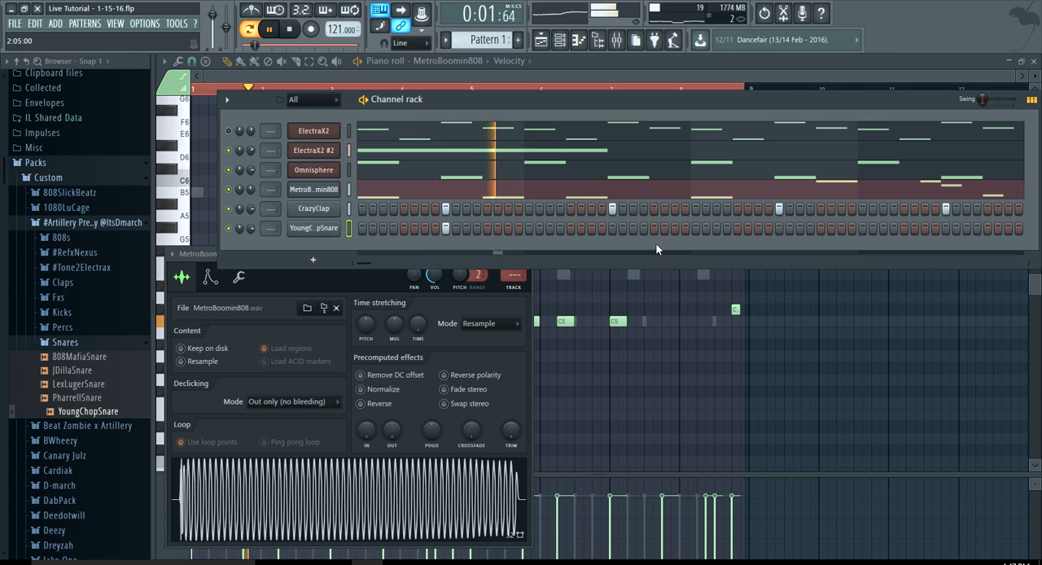
pyautogui.click(716, 228)
pyautogui.click(779, 228)
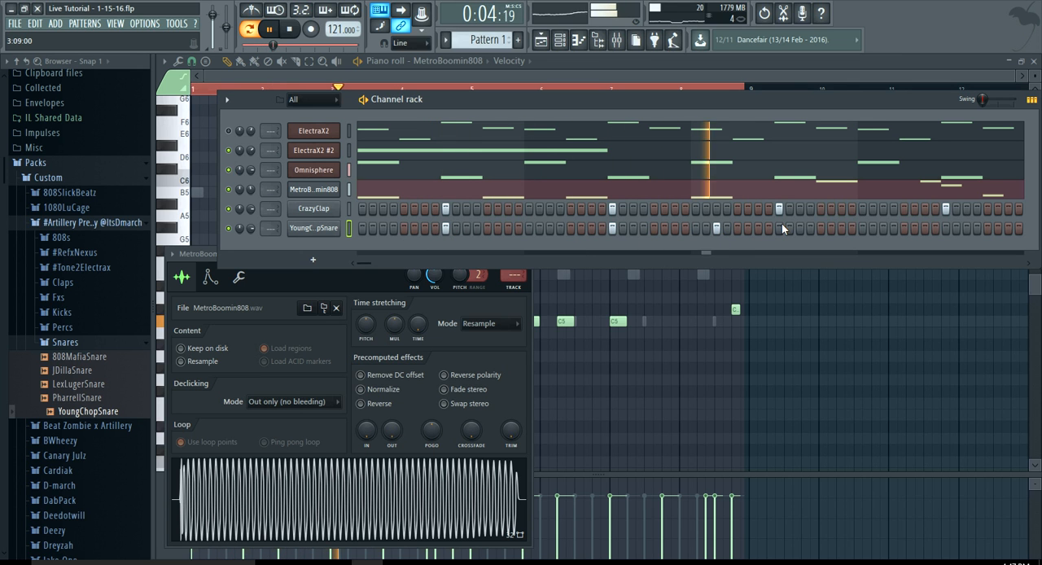
pyautogui.click(945, 228)
pyautogui.click(997, 228)
pyautogui.click(1008, 228)
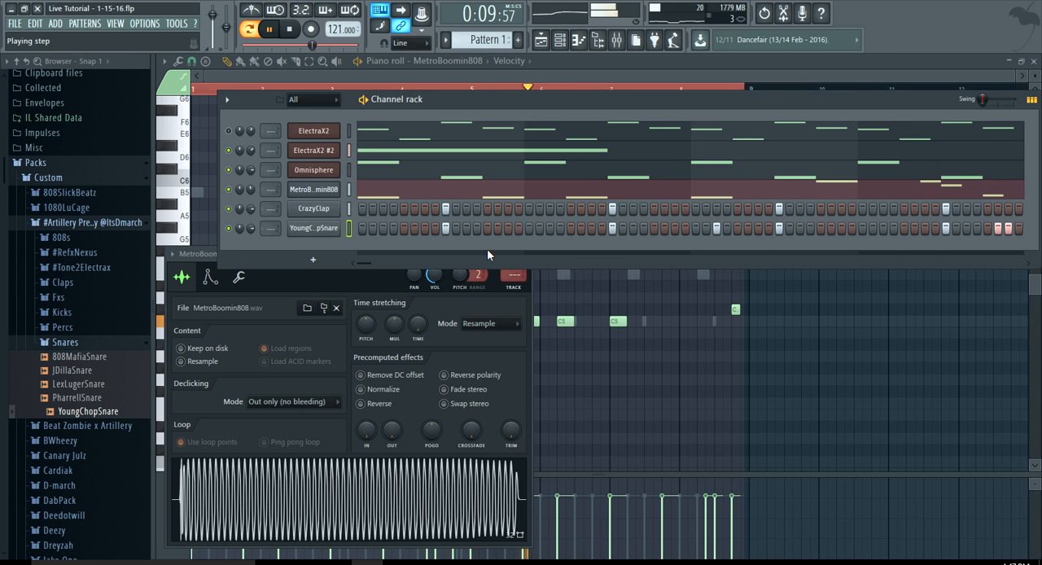
# Convert the YoungChopSnare steps to piano roll notes, stop playback, and lengthen all of them to one step
pyautogui.moveTo(368, 261); pyautogui.dragTo(321, 238)
pyautogui.rightClick(313, 230)
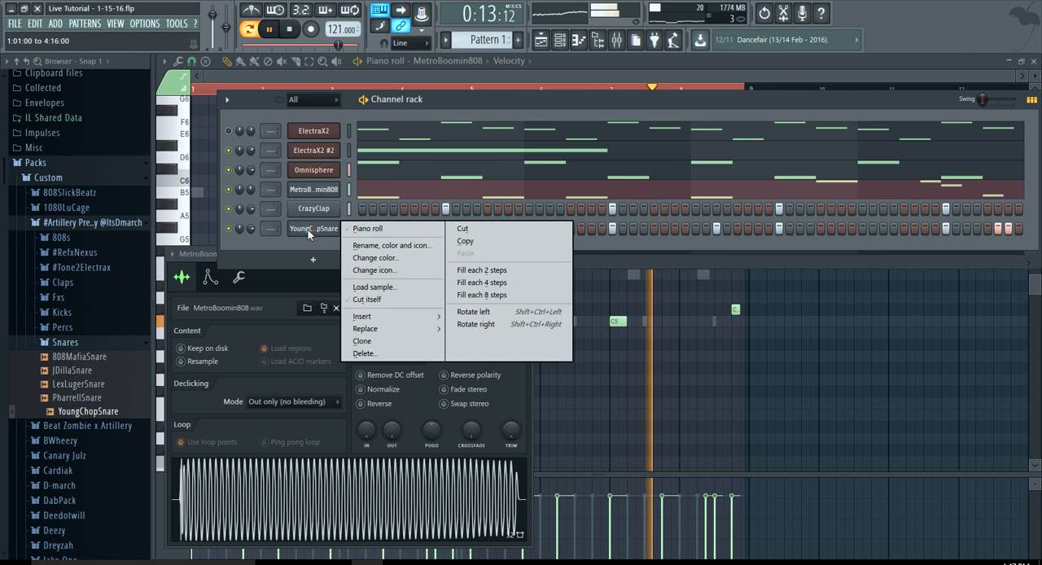
pyautogui.click(350, 226)
pyautogui.press('space')
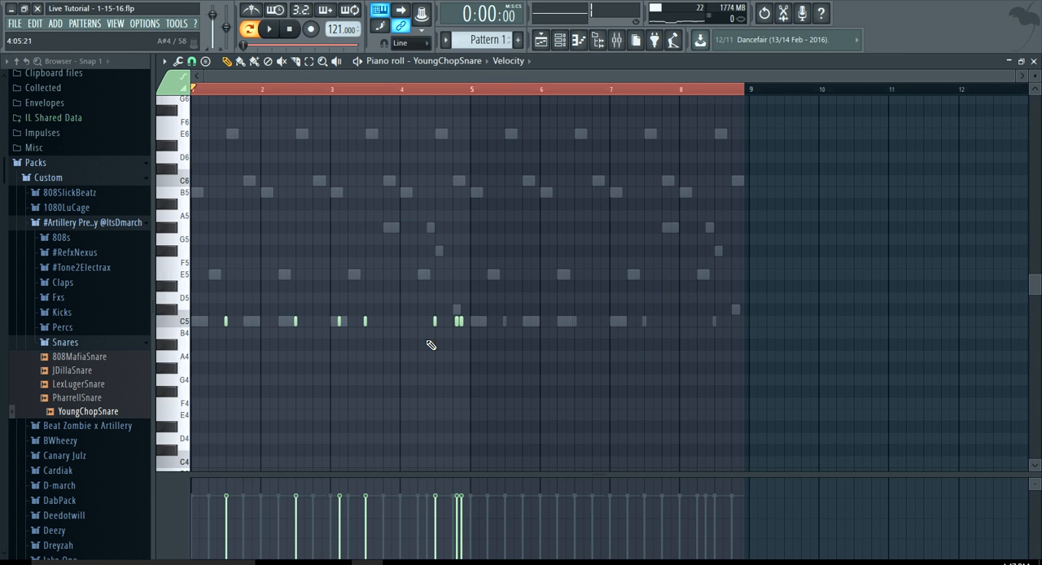
pyautogui.scroll(6, 428, 342)
pyautogui.hotkey('ctrl', 'a')
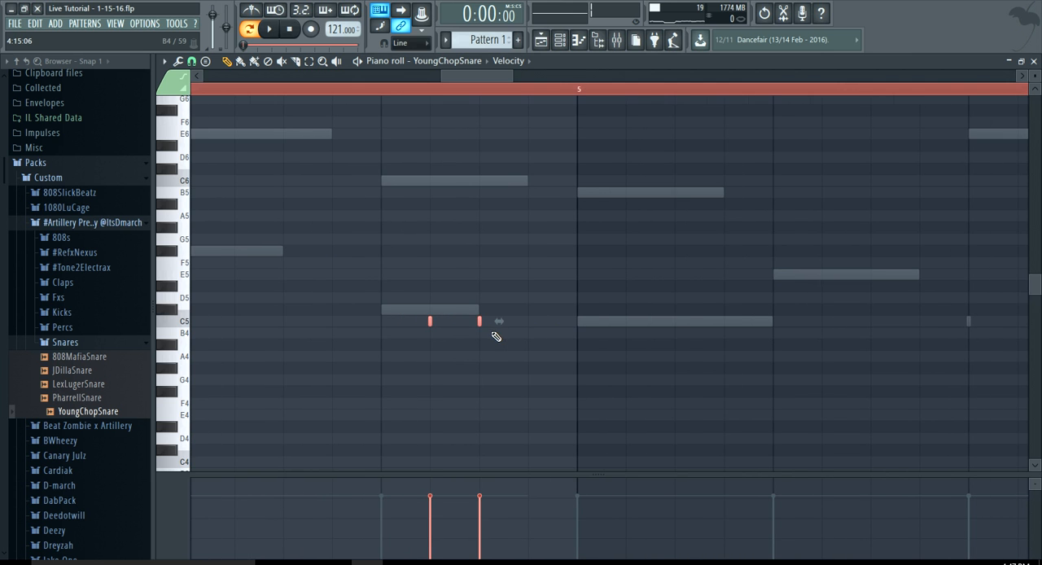
pyautogui.moveTo(504, 326); pyautogui.dragTo(521, 325)
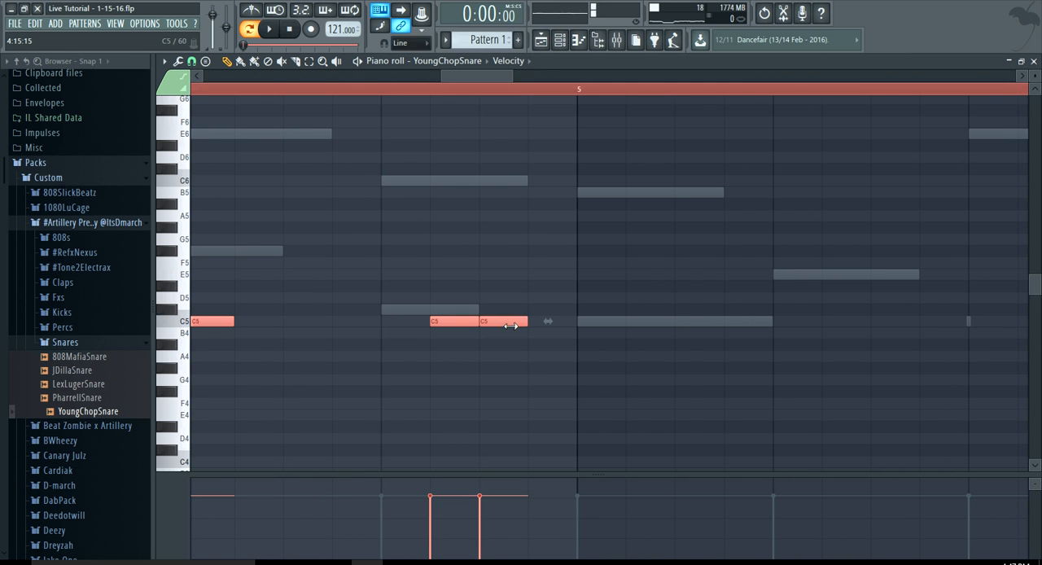
# Copy all the YoungChopSnare notes into bars 5 to 8, aligning the first copied note with beat three of bar 5
pyautogui.scroll(-6, 492, 369)
pyautogui.scroll(-3, 492, 368)
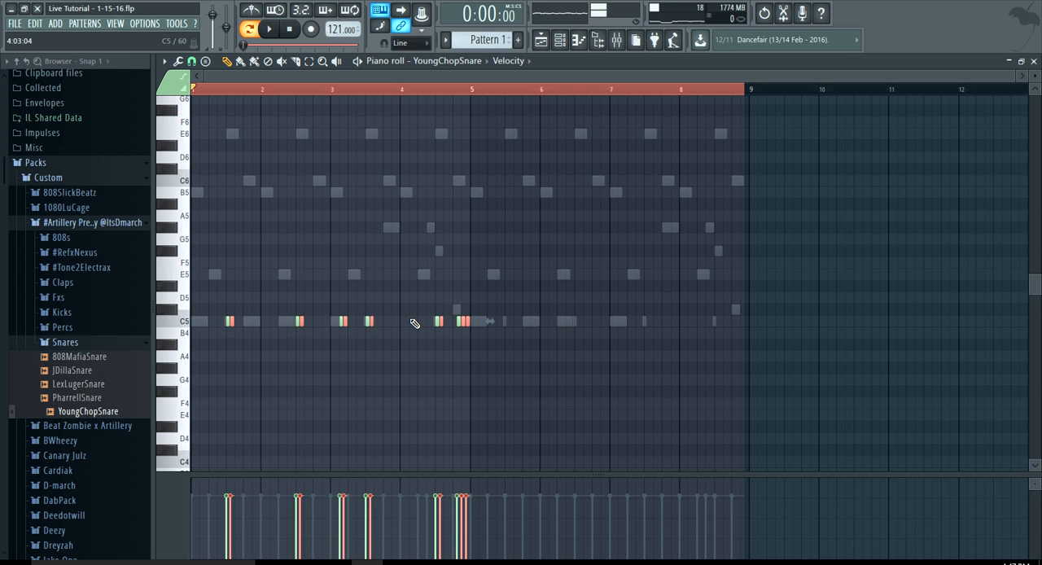
pyautogui.moveTo(228, 320); pyautogui.dragTo(507, 321)
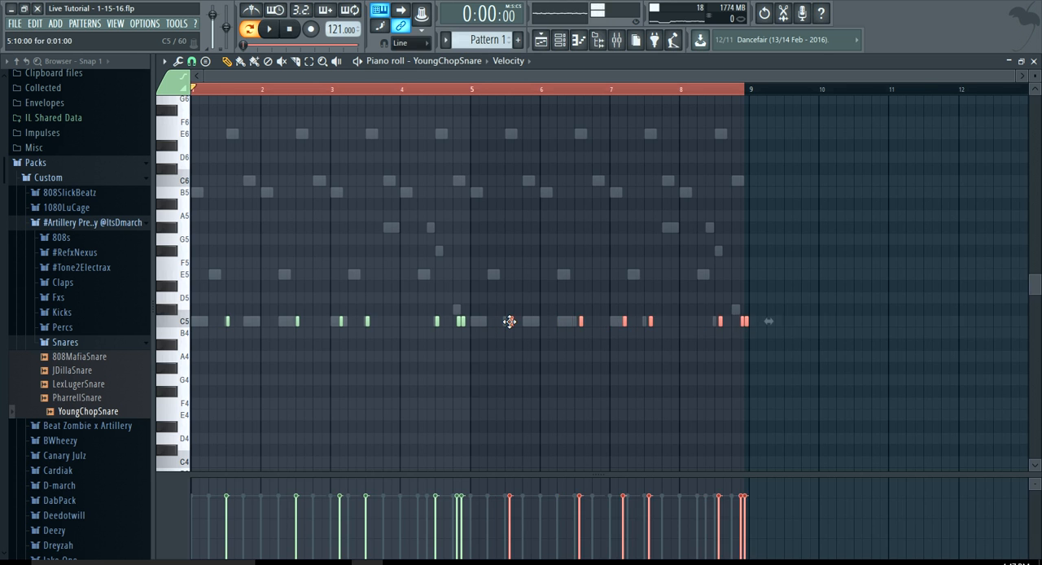
pyautogui.scroll(6, 507, 321)
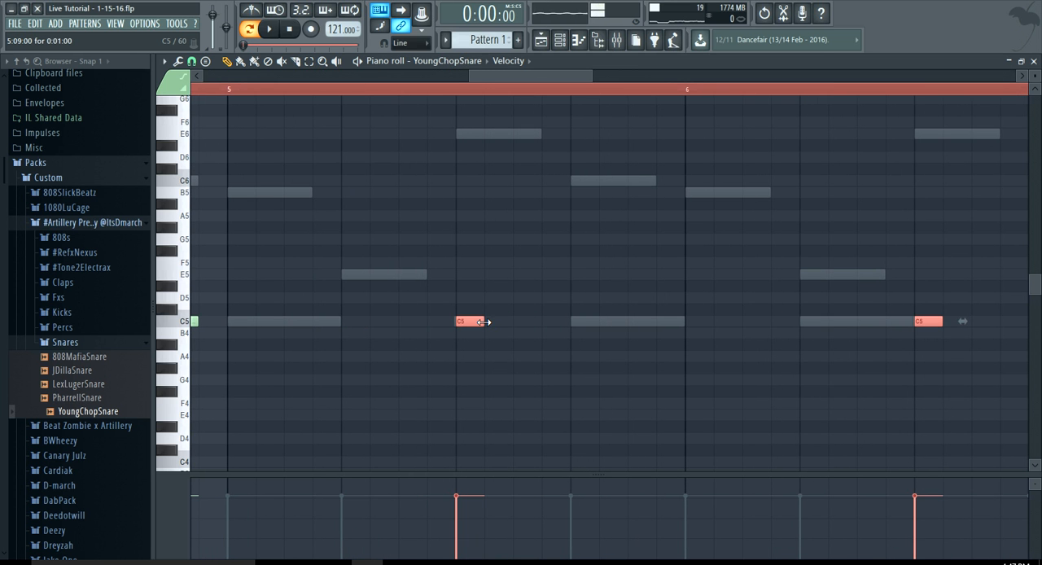
pyautogui.scroll(-6, 434, 289)
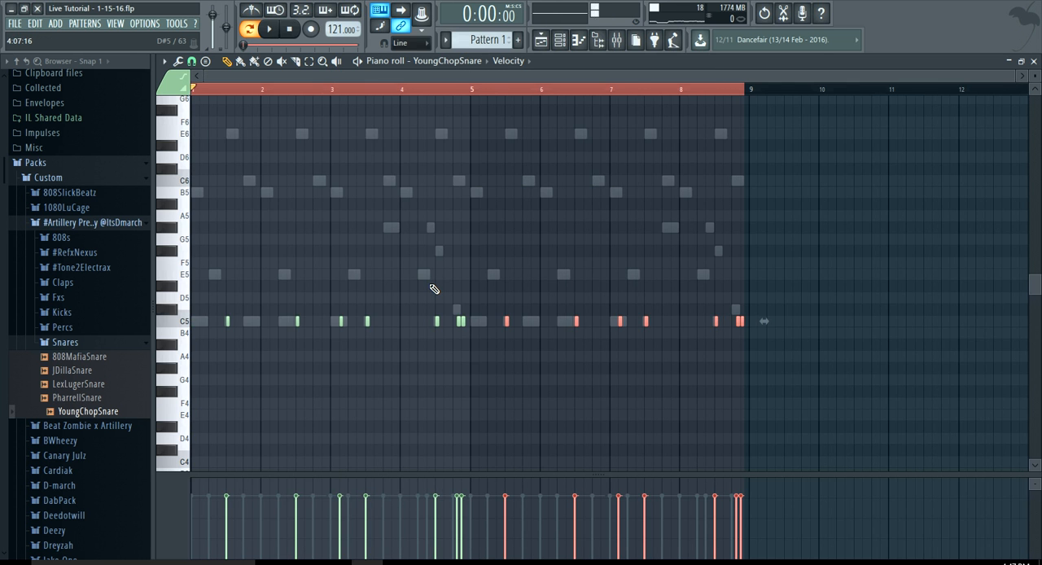
# Clear the note selection and return the playback position to the start of the pattern
pyautogui.scroll(6, 750, 277)
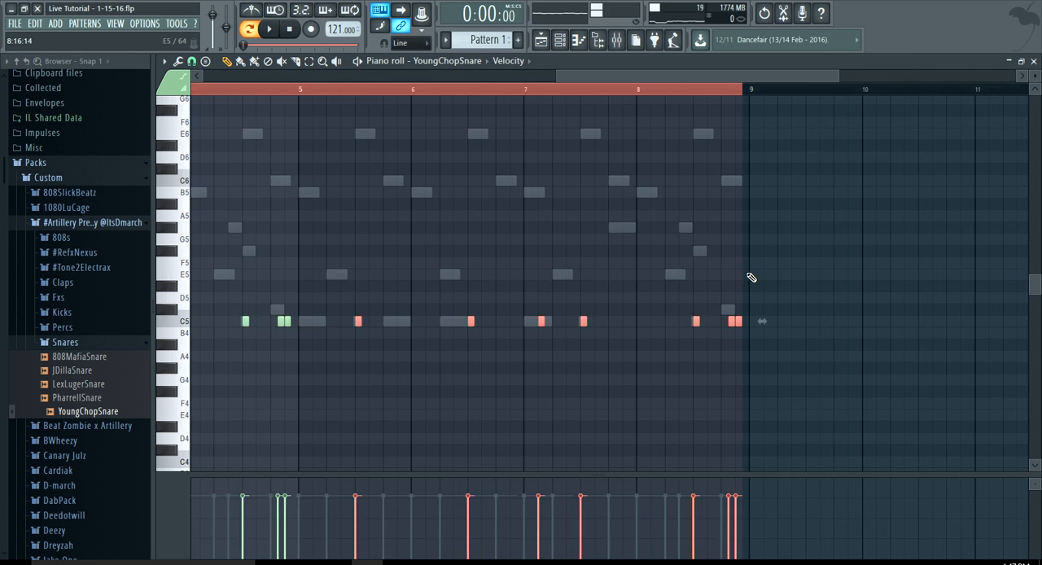
pyautogui.click(627, 90)
pyautogui.moveTo(674, 76); pyautogui.dragTo(149, 64)
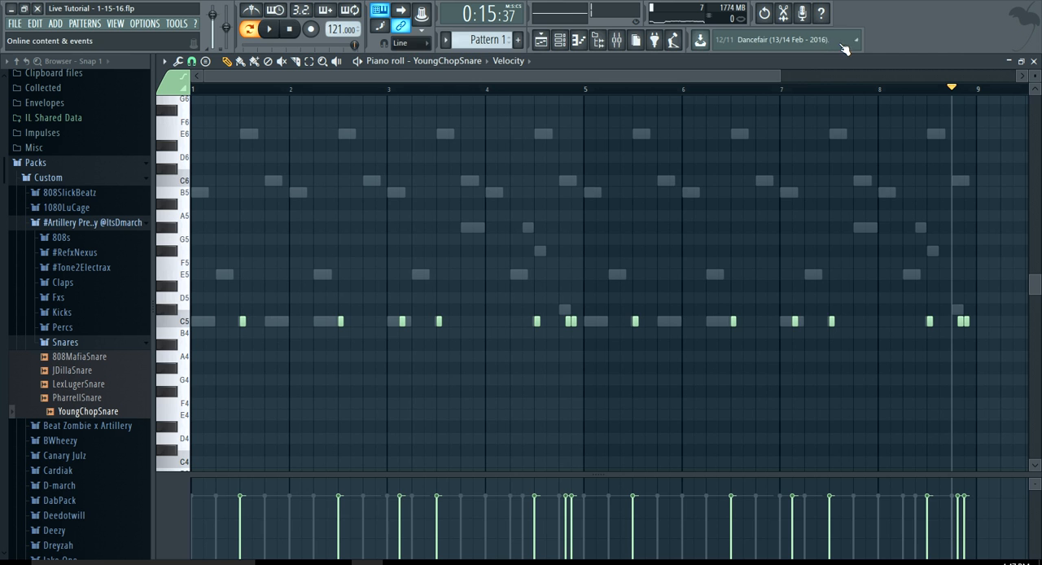
pyautogui.moveTo(776, 73); pyautogui.dragTo(324, 118)
pyautogui.click(290, 30)
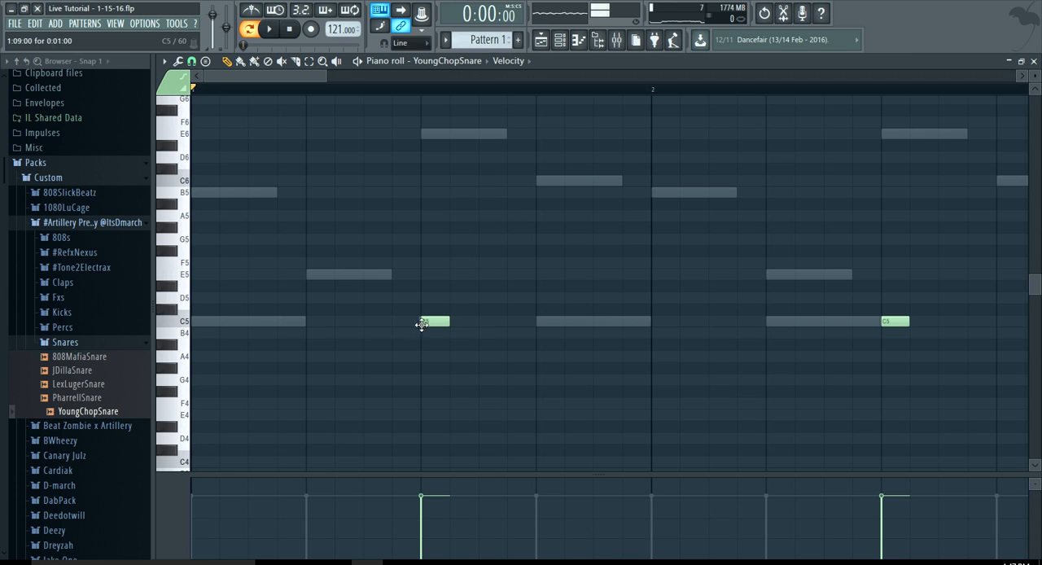
pyautogui.click(561, 39)
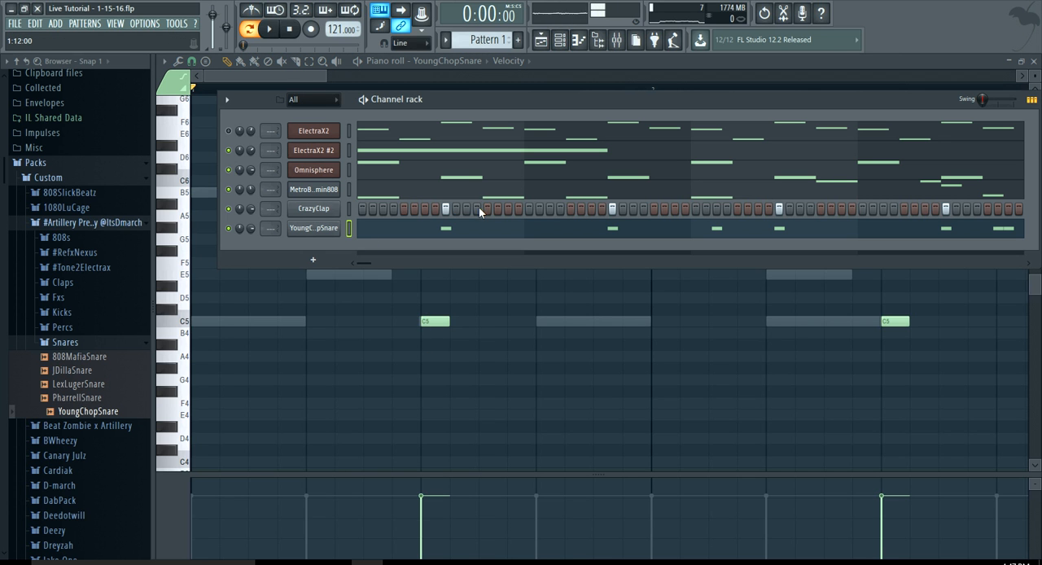
pyautogui.click(310, 80)
pyautogui.scroll(-3, 339, 204)
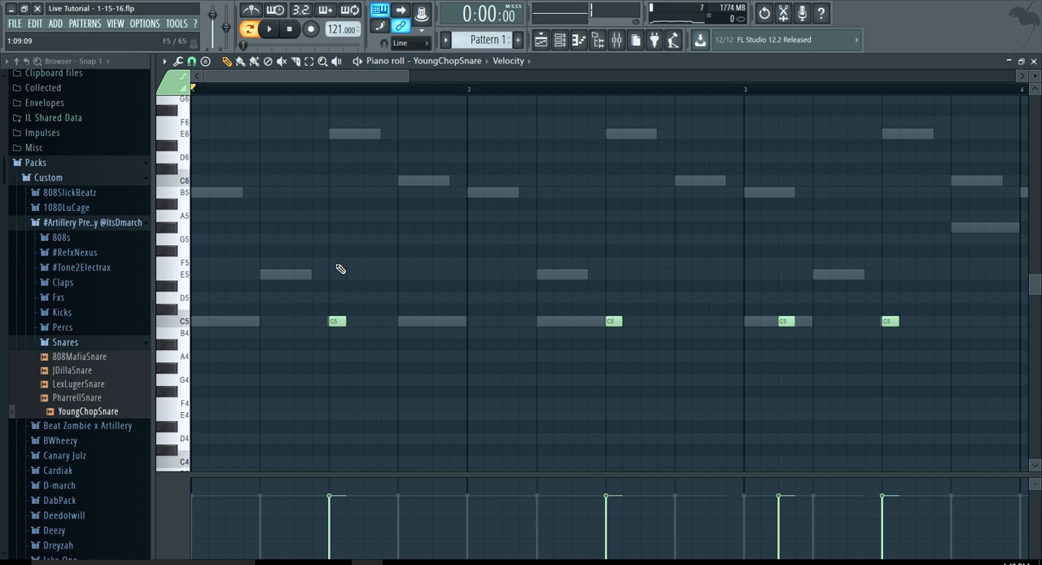
pyautogui.moveTo(346, 321)
pyautogui.mouseDown()
pyautogui.moveTo(521, 322)
pyautogui.moveTo(595, 339)
pyautogui.moveTo(348, 321)
pyautogui.mouseUp()
pyautogui.keyDown('ctrl'); pyautogui.scroll(-3, 495, 262); pyautogui.keyUp('ctrl')
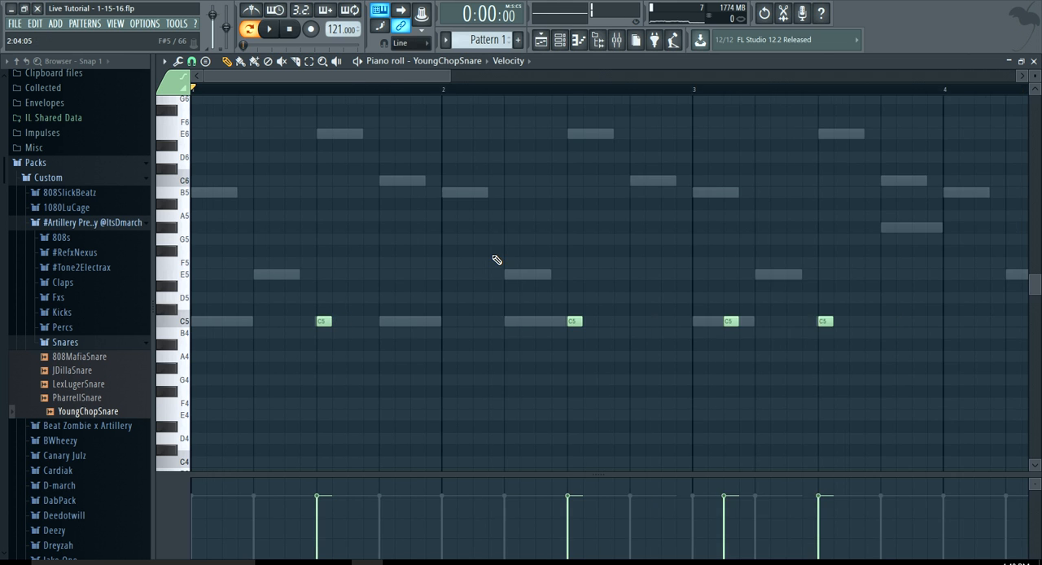
# Show the channel rack, play the pattern with the snares, and collapse the Snares folder
pyautogui.click(559, 40)
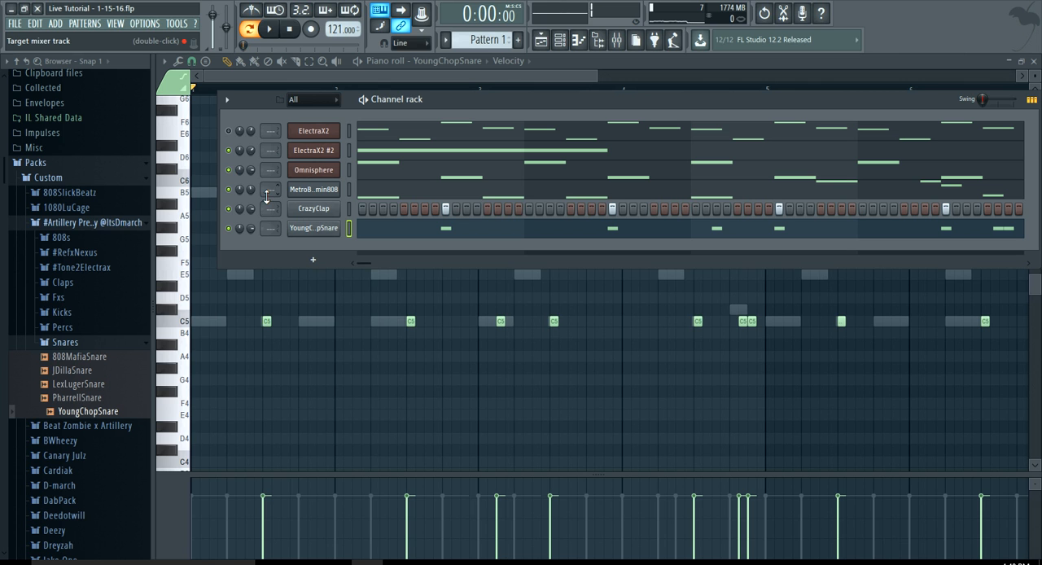
pyautogui.press('space')
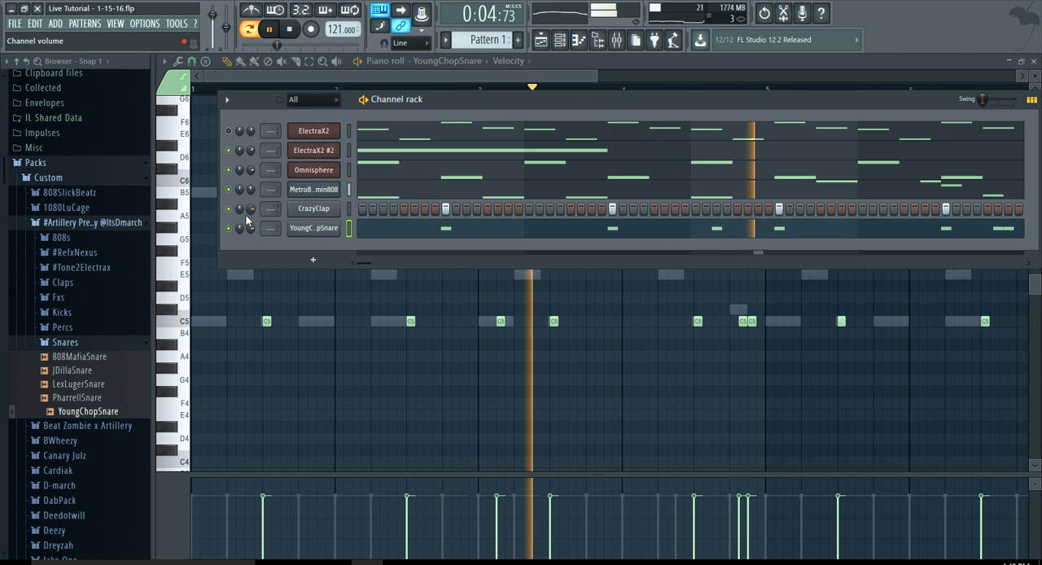
pyautogui.click(86, 342)
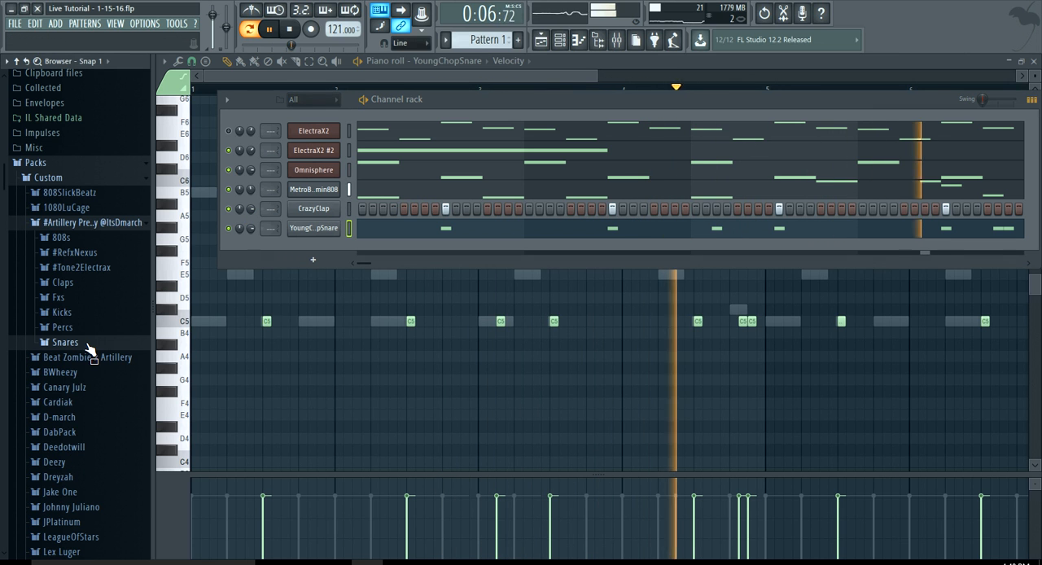
# Stop playback, add 808 Mafia - Brass from the Fxs folder as a new channel, and open its piano roll
pyautogui.click(79, 297)
pyautogui.press('space')
pyautogui.moveTo(83, 314); pyautogui.dragTo(310, 241)
pyautogui.rightClick(337, 243)
pyautogui.click(365, 245)
pyautogui.scroll(-3, 213, 269)
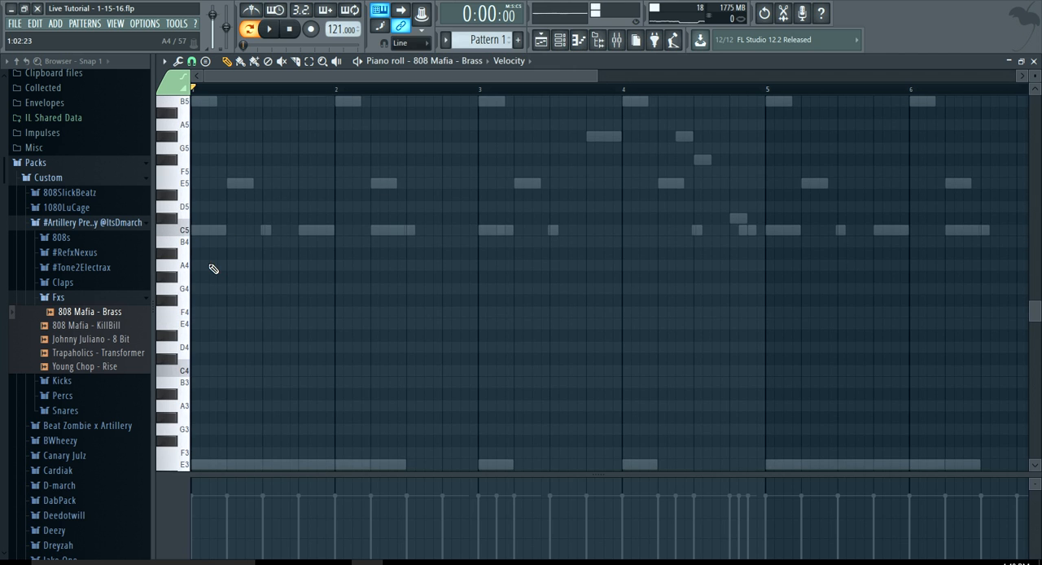
# Try 808 Mafia - Brass at different pitches and place B4 and E4 notes at the start of bar 1
pyautogui.click(185, 231)
pyautogui.click(182, 246)
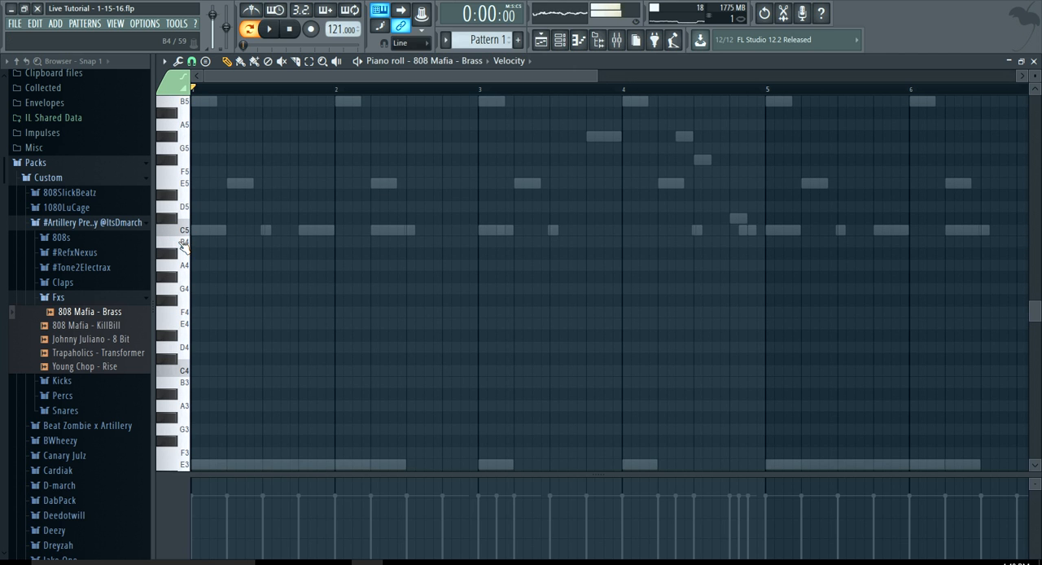
pyautogui.click(196, 242)
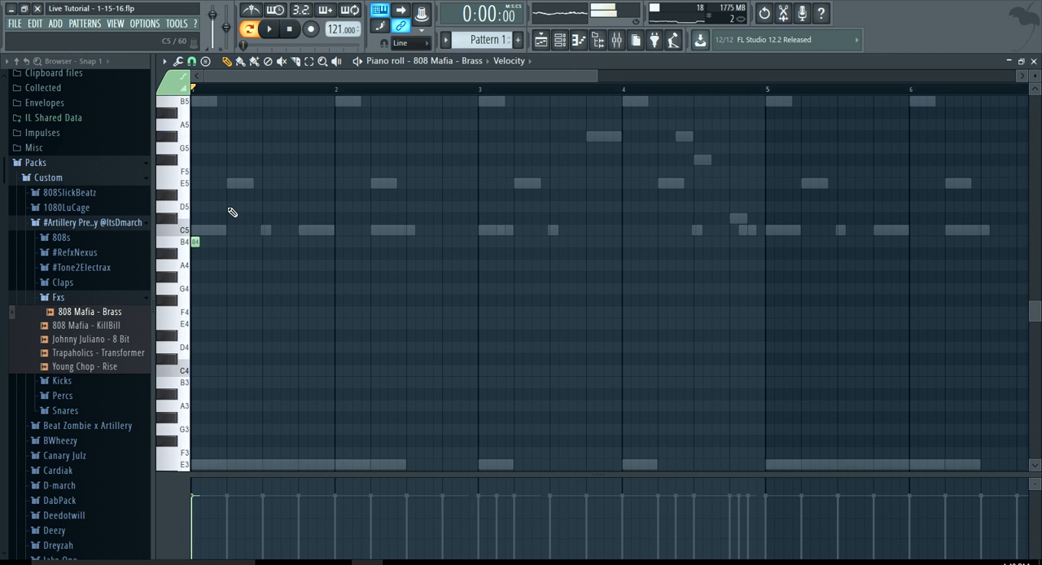
pyautogui.click(182, 329)
pyautogui.click(184, 334)
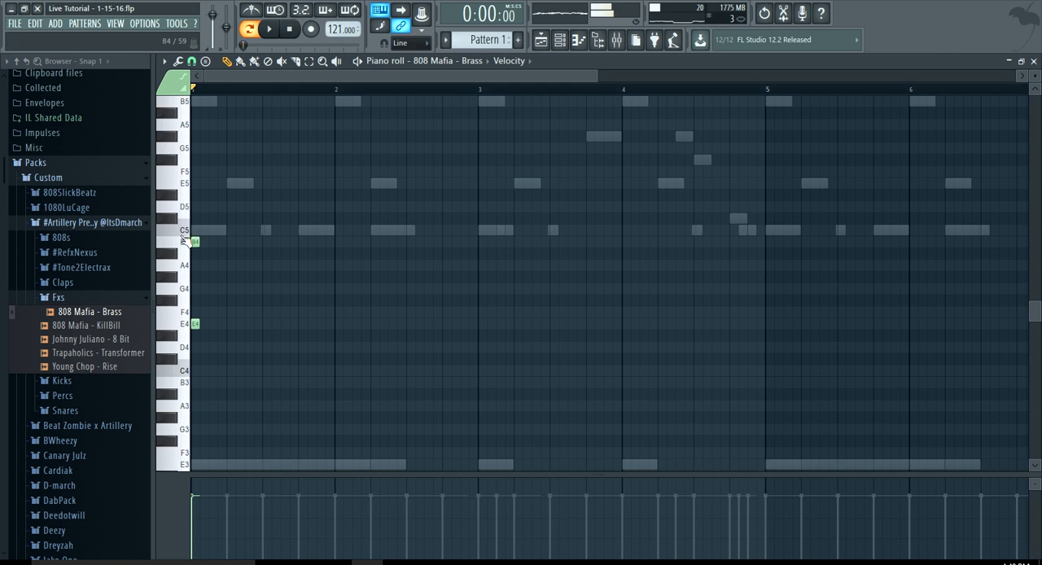
# Play the pattern with the brass notes, delete the B4 and E4 notes, and stop playback
pyautogui.press('space')
pyautogui.rightClick(196, 325)
pyautogui.press('space')
# Audition the samples after 808 Mafia - Brass in the Fxs folder, down to Trapaholics - Transformer
pyautogui.press('Down')
pyautogui.press('Down')
pyautogui.press('Down')
pyautogui.press('Down')
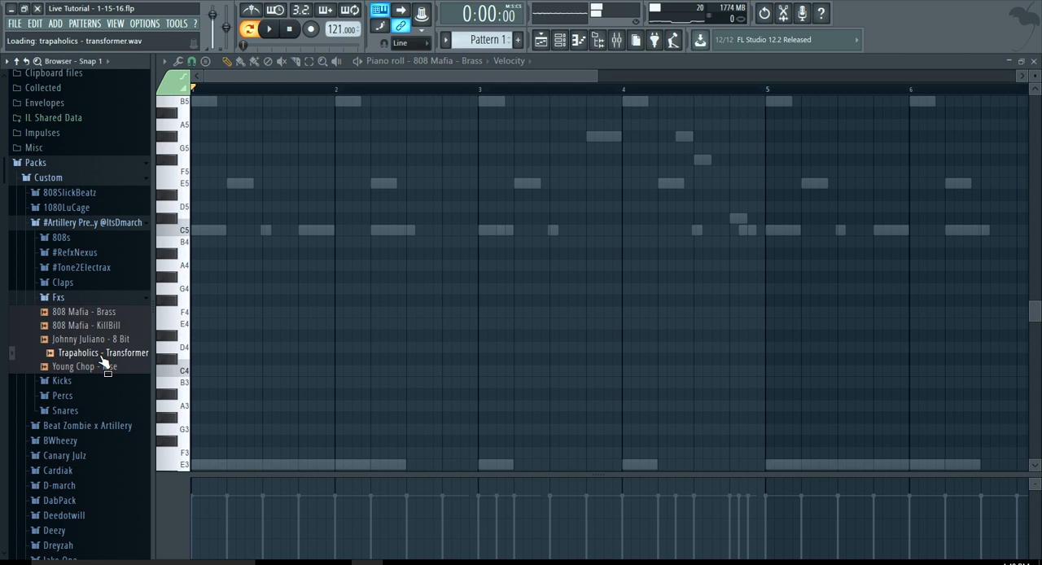
# Audition MetroKick and OldSchoolKick in the Kicks folder and add MetroKick to the channel rack as a new channel
pyautogui.click(93, 325)
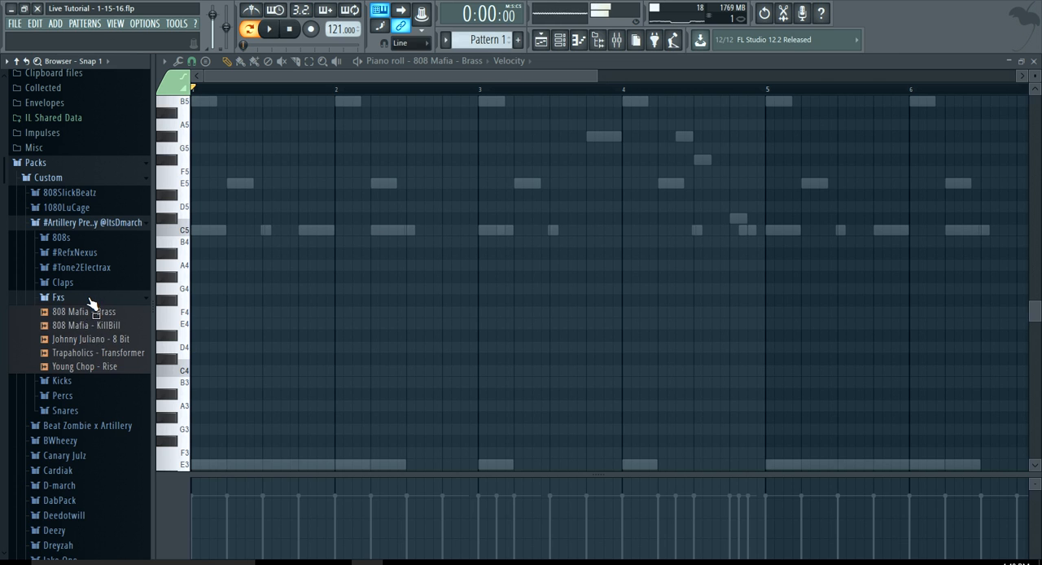
pyautogui.click(91, 298)
pyautogui.click(88, 352)
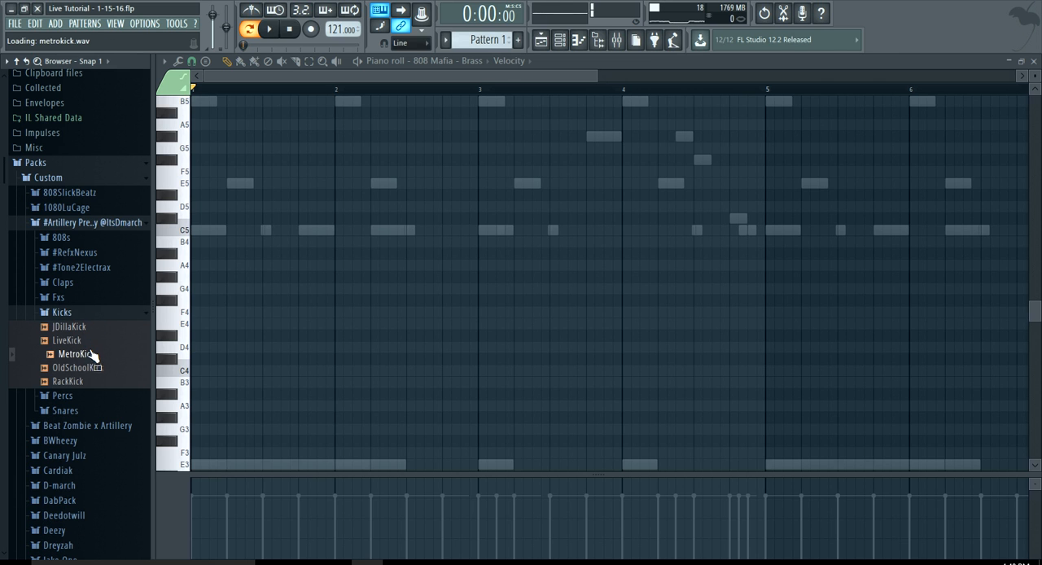
pyautogui.click(93, 368)
pyautogui.click(93, 356)
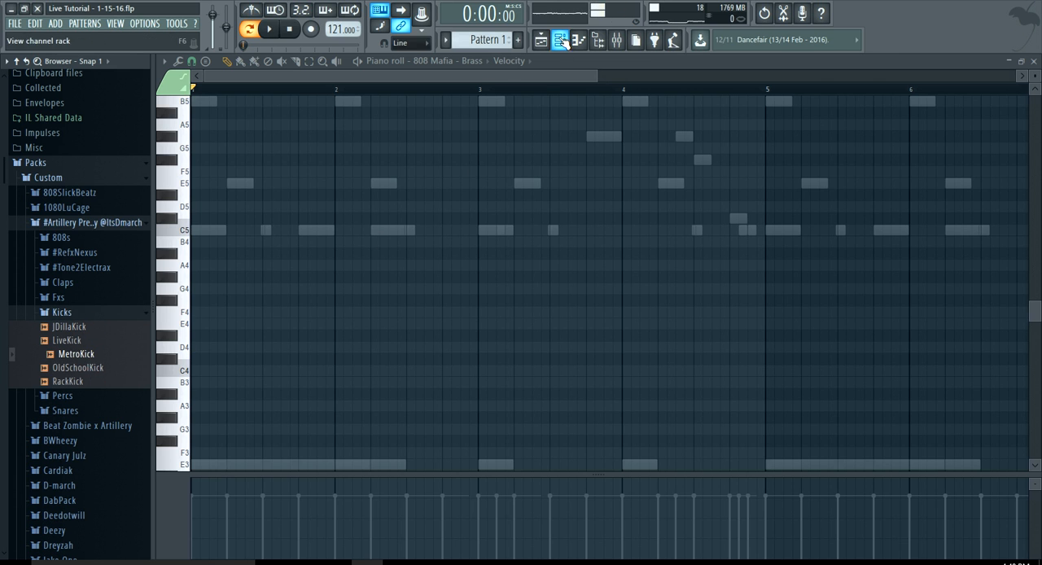
pyautogui.press('F6')
pyautogui.moveTo(94, 356); pyautogui.dragTo(310, 259)
# Delete the 808 Mafia - Brass channel from the channel rack
pyautogui.rightClick(312, 266)
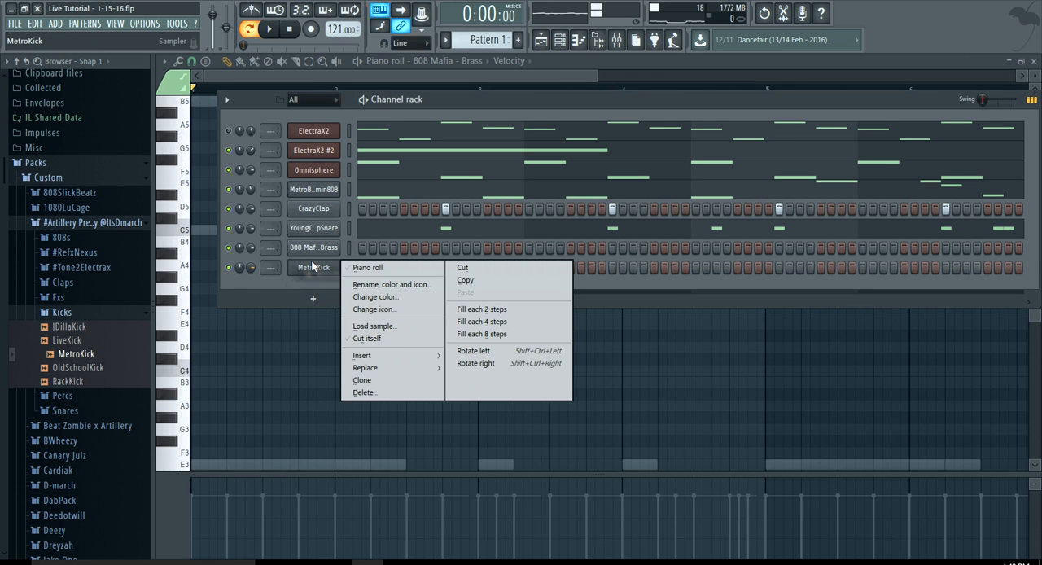
pyautogui.rightClick(315, 256)
pyautogui.click(376, 375)
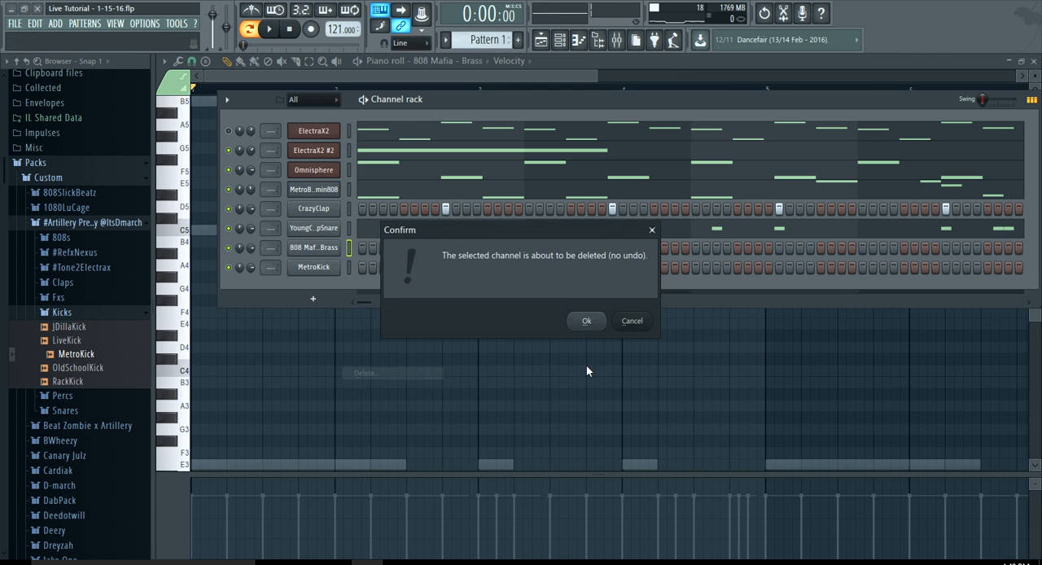
pyautogui.click(586, 321)
# Open the MetroKick piano roll and place a C5 note at the start of bar 1
pyautogui.rightClick(329, 249)
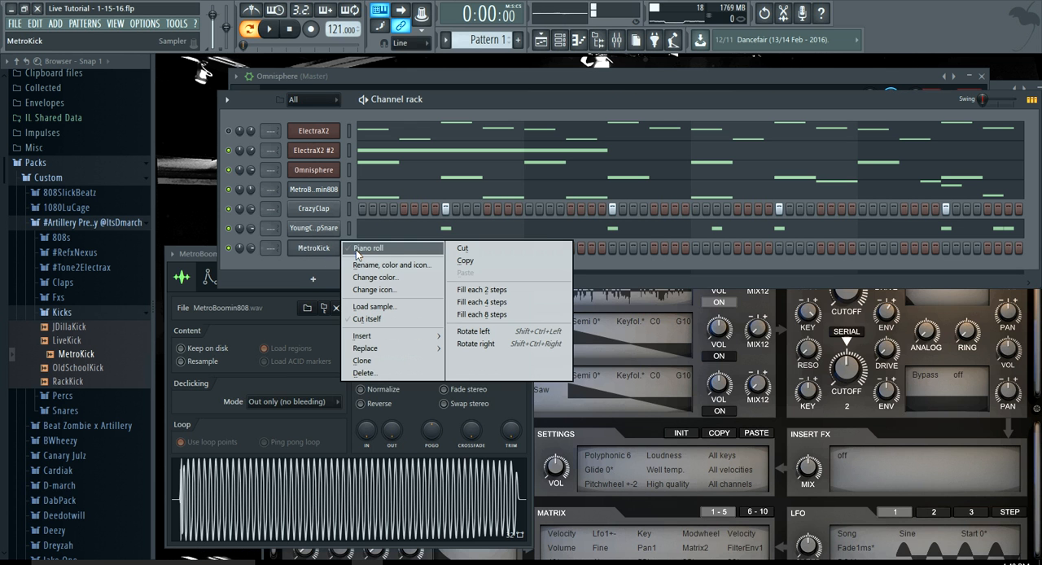
pyautogui.click(355, 252)
pyautogui.click(198, 241)
pyautogui.moveTo(199, 241); pyautogui.dragTo(199, 230)
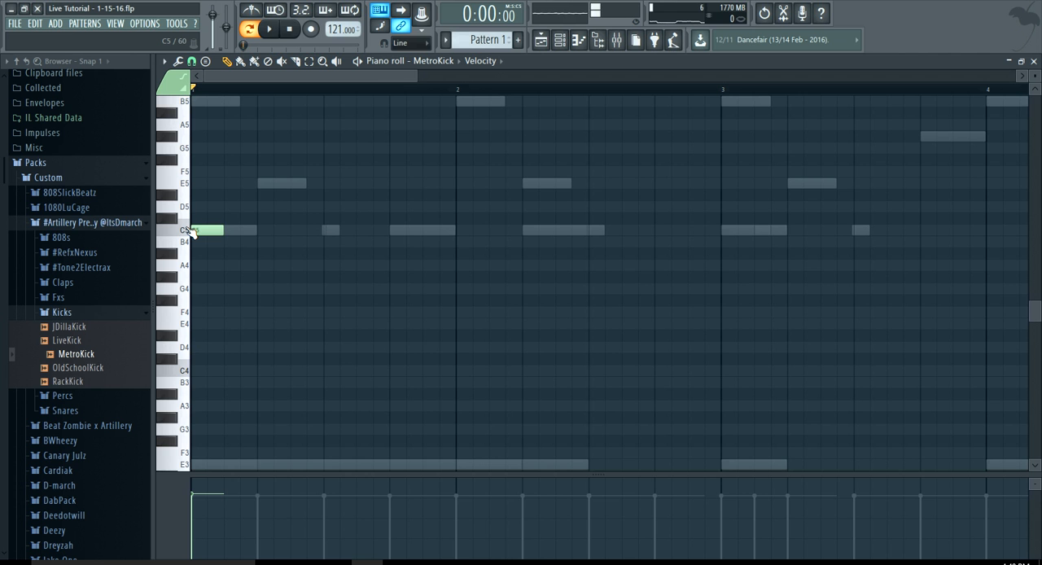
# With the pattern playing, place C5 kicks on beat 4 of bars 1 and 2 and just after the start of bar 3
pyautogui.press('space')
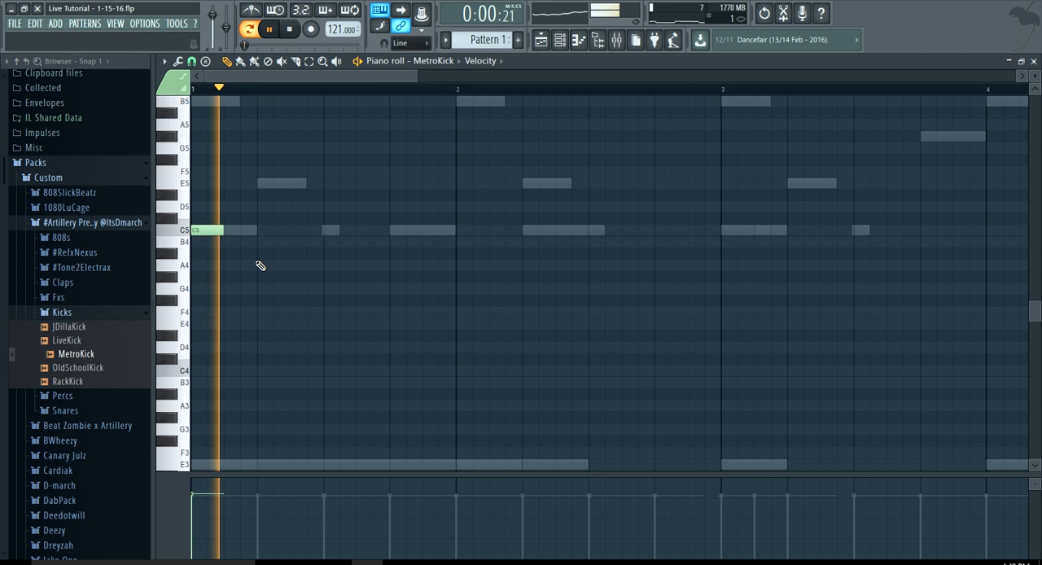
pyautogui.scroll(-2, 274, 249)
pyautogui.click(294, 231)
pyautogui.scroll(3, 324, 236)
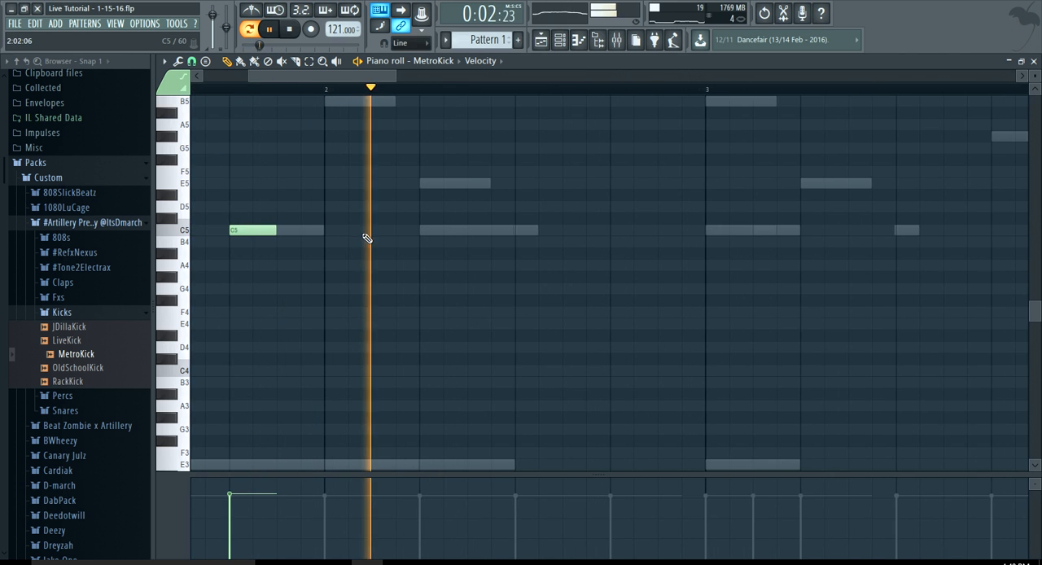
pyautogui.click(612, 229)
pyautogui.click(733, 219)
pyautogui.moveTo(724, 223); pyautogui.dragTo(724, 235)
pyautogui.press('space')
pyautogui.scroll(-2, 735, 228)
pyautogui.scroll(-1, 726, 234)
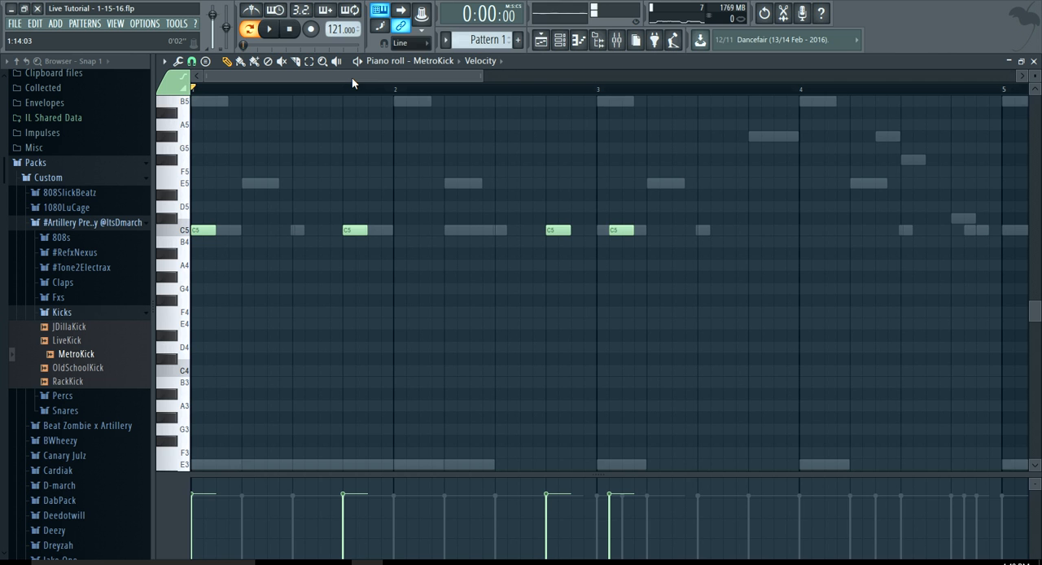
# Play back the kick pattern, stop it, and add a C5 kick on beat 4 of bar 3
pyautogui.press('space')
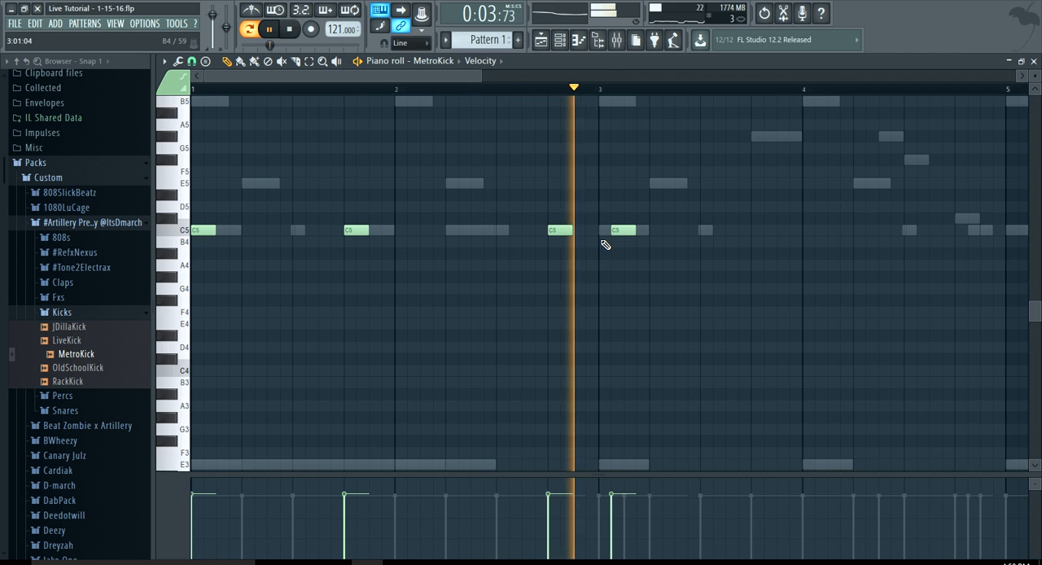
pyautogui.scroll(-1, 605, 244)
pyautogui.press('space')
pyautogui.scroll(3, 536, 229)
pyautogui.scroll(-5, 564, 229)
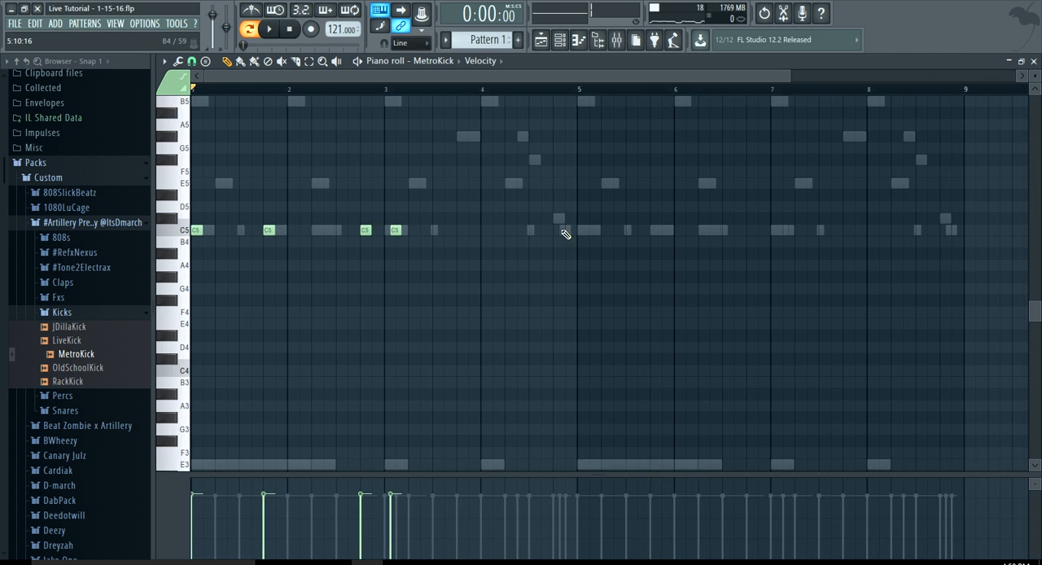
pyautogui.scroll(3, 493, 218)
pyautogui.click(402, 230)
# Listen to the pattern, place two C5 kicks around the middle of bar 4, and stop playback
pyautogui.press('space')
pyautogui.scroll(-4, 440, 248)
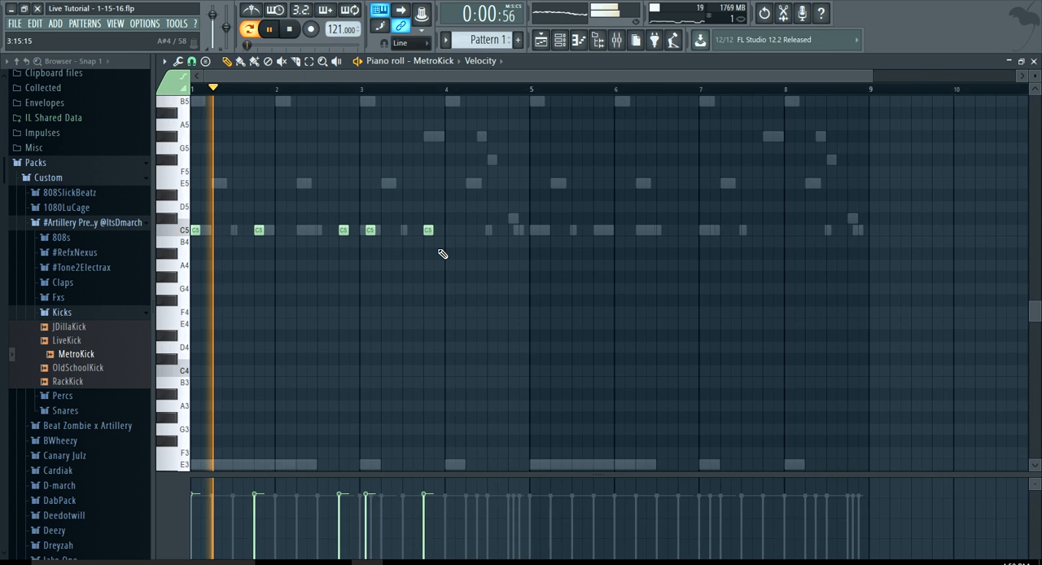
pyautogui.scroll(3, 423, 237)
pyautogui.scroll(-2, 348, 242)
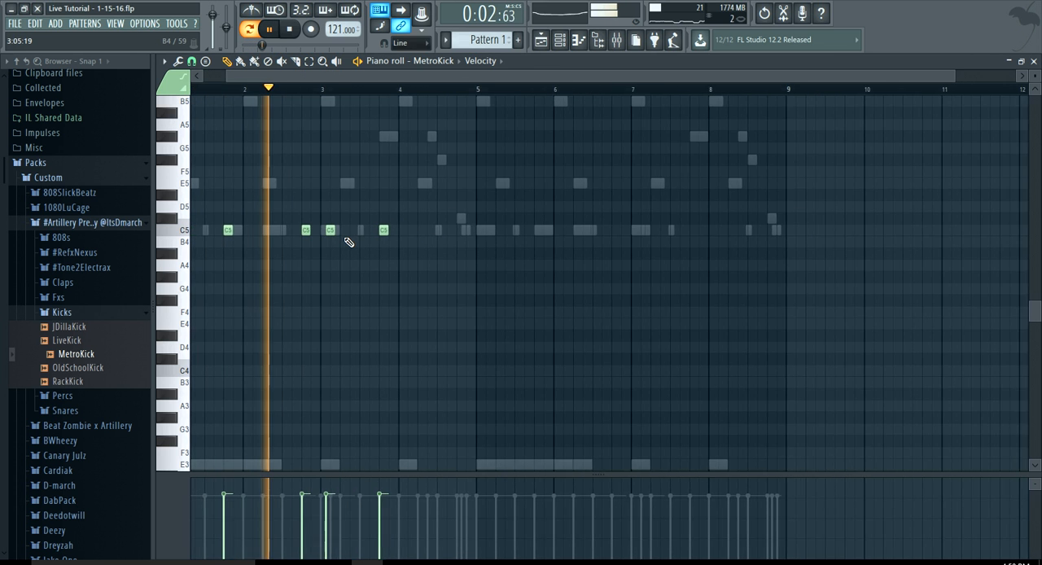
pyautogui.scroll(3, 349, 242)
pyautogui.scroll(-2, 363, 242)
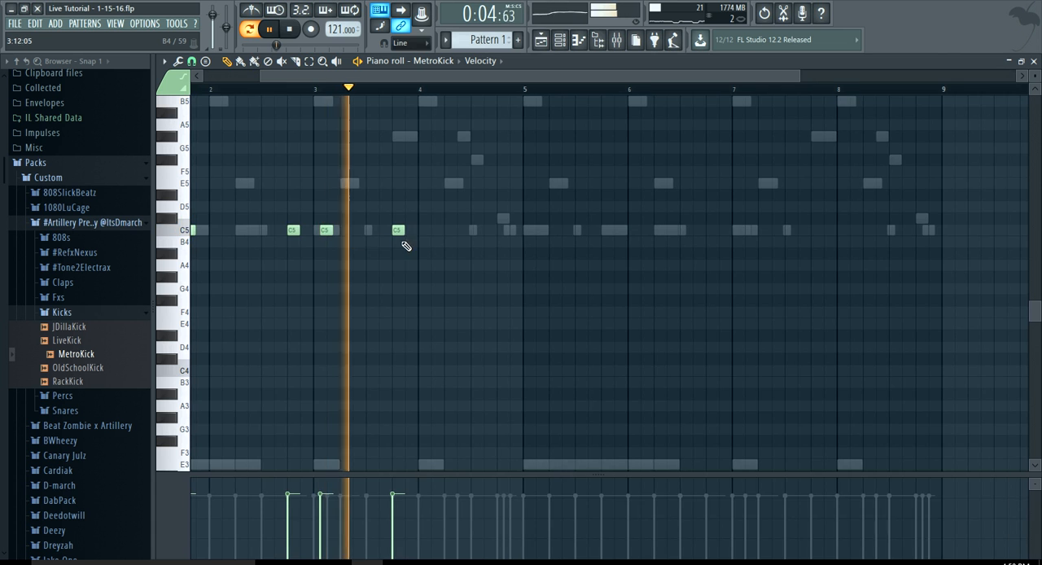
pyautogui.scroll(4, 421, 247)
pyautogui.click(597, 231)
pyautogui.click(673, 230)
pyautogui.scroll(-4, 690, 231)
pyautogui.press('space')
# Copy all the MetroKick notes of bars 1-4 to bars 5-8 and clear the selection
pyautogui.hotkey('ctrl', 'a')
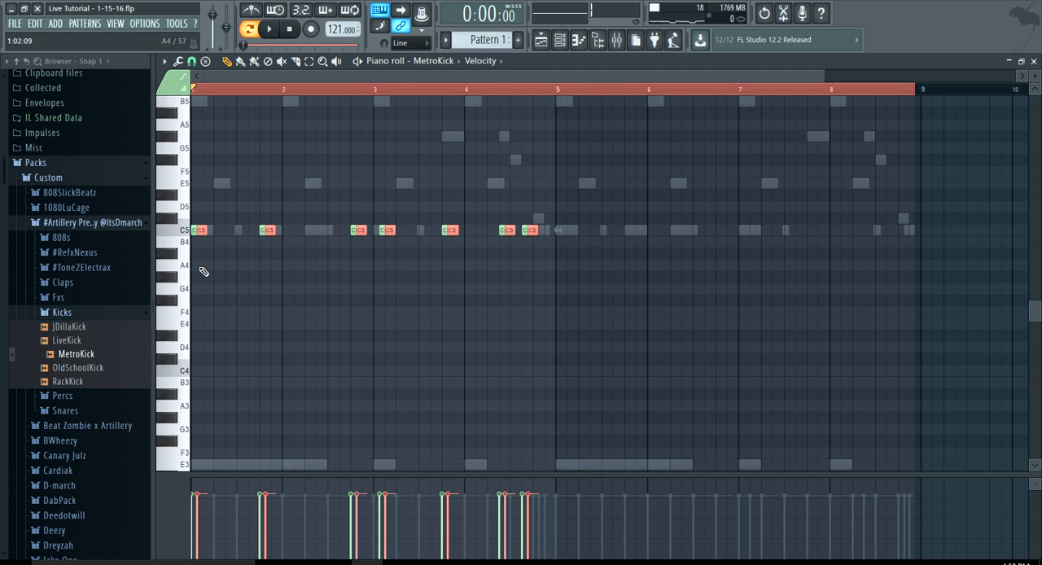
pyautogui.keyDown('shift'); pyautogui.moveTo(208, 230); pyautogui.dragTo(570, 222); pyautogui.keyUp('shift')
pyautogui.scroll(4, 560, 210)
pyautogui.click(600, 195)
pyautogui.rightClick(600, 196)
pyautogui.scroll(-4, 605, 195)
pyautogui.scroll(-2, 610, 199)
pyautogui.doubleClick(297, 89)
pyautogui.click(290, 30)
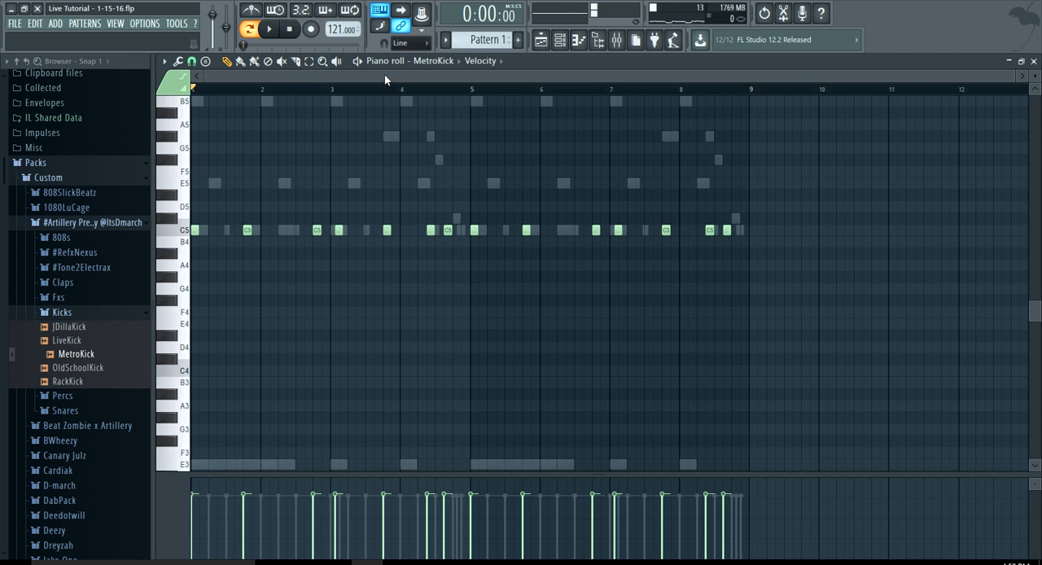
# Audition the samples in the Percs folder and add DramaticHat to the channel rack as a new channel
pyautogui.click(561, 41)
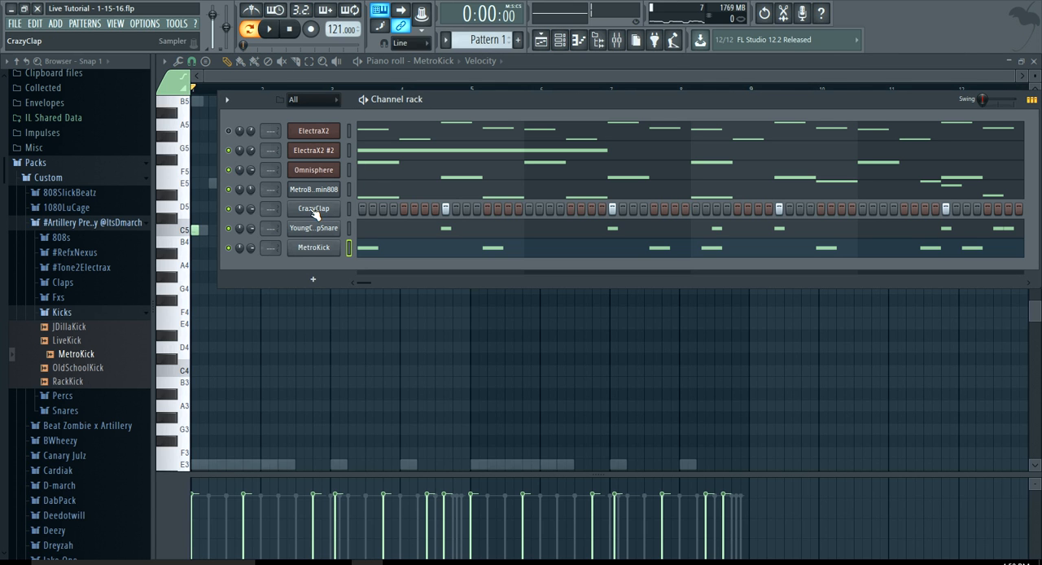
pyautogui.click(118, 317)
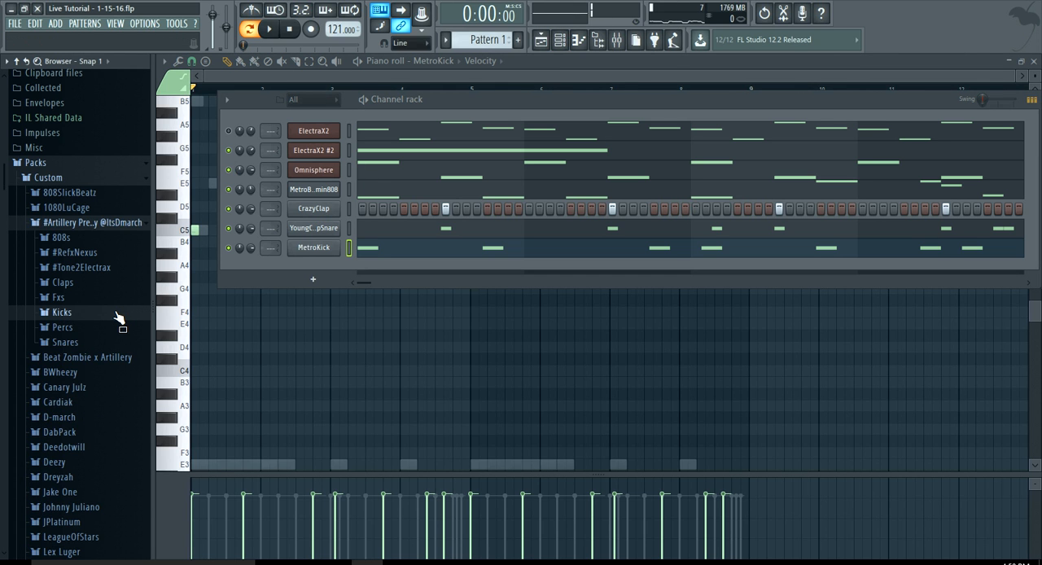
pyautogui.click(116, 328)
pyautogui.click(102, 355)
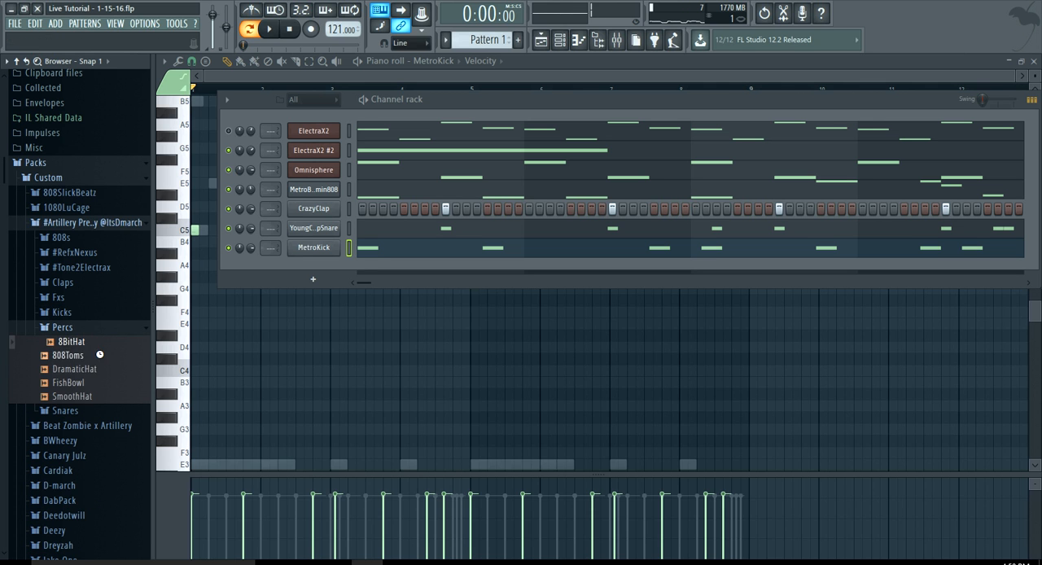
pyautogui.click(90, 369)
pyautogui.click(90, 396)
pyautogui.moveTo(94, 371); pyautogui.dragTo(320, 262)
# Open the DramaticHat piano roll and audition the sample at F#4 and D4
pyautogui.rightClick(293, 265)
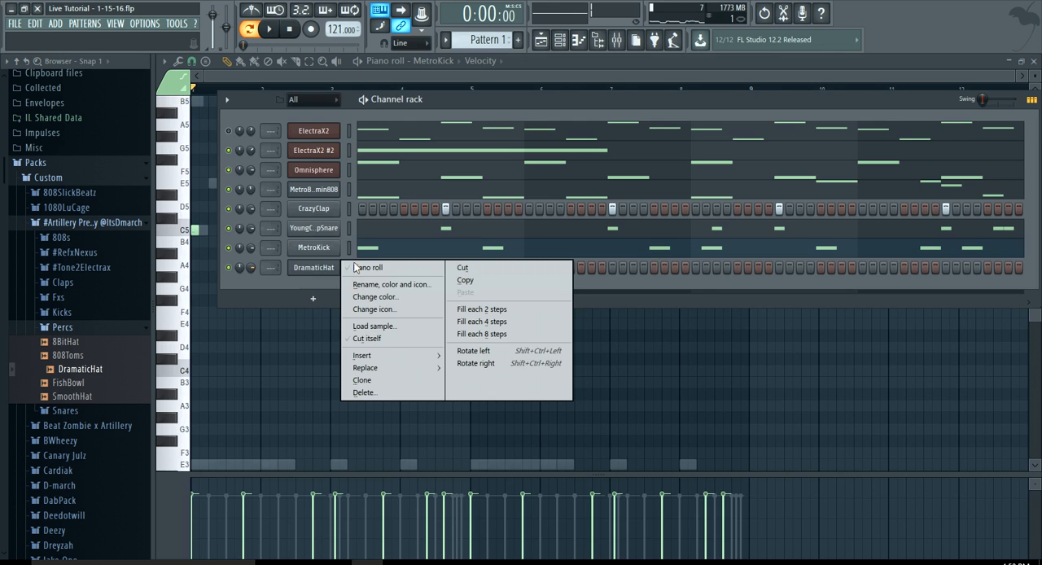
pyautogui.click(362, 268)
pyautogui.click(180, 301)
pyautogui.click(181, 348)
# Open the DramaticHat sampler settings, slightly adjust the time-stretching time, and audition the sample at B4
pyautogui.click(560, 41)
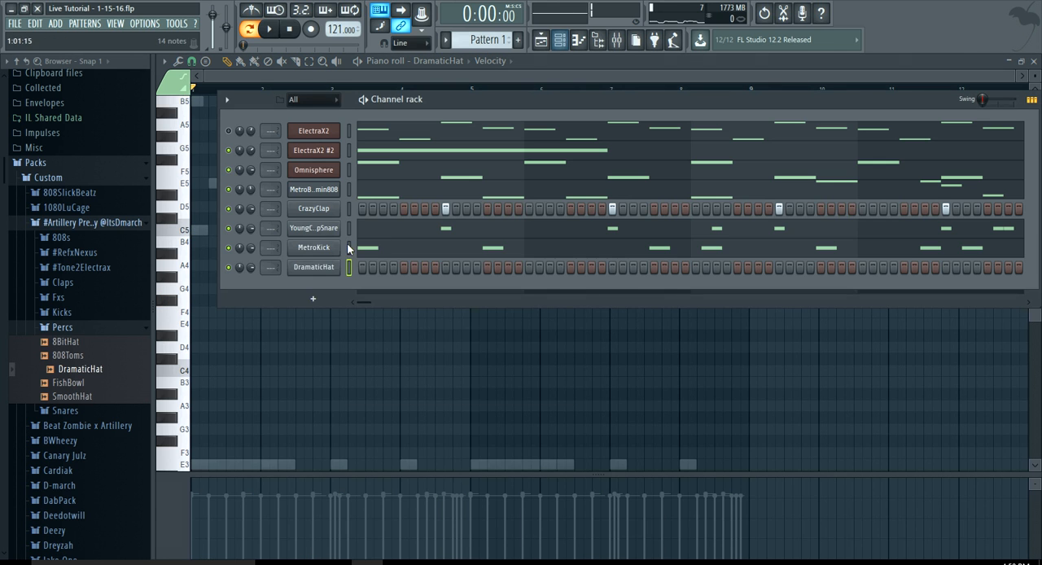
pyautogui.click(314, 266)
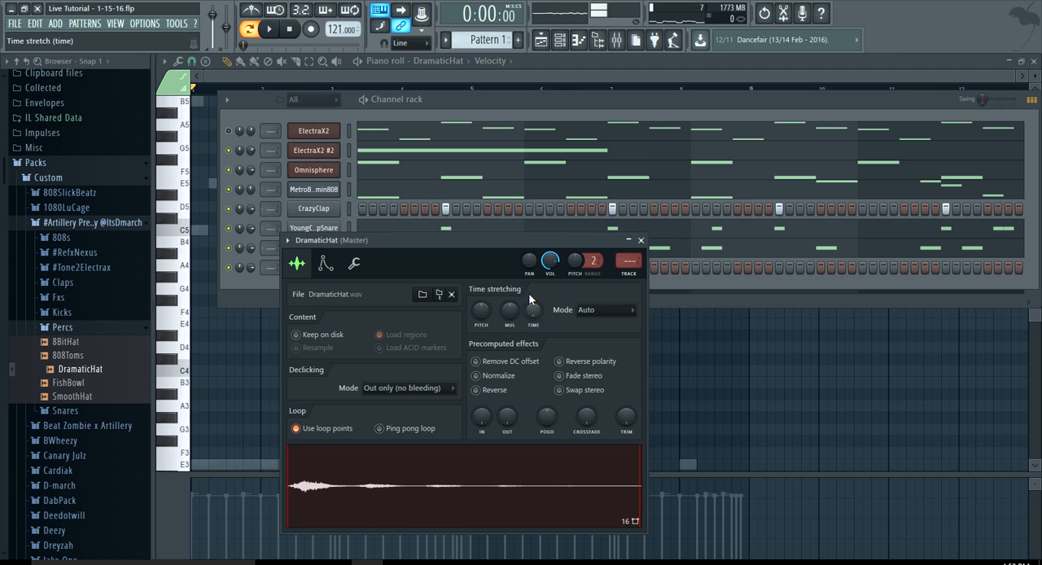
pyautogui.moveTo(504, 241); pyautogui.dragTo(505, 105)
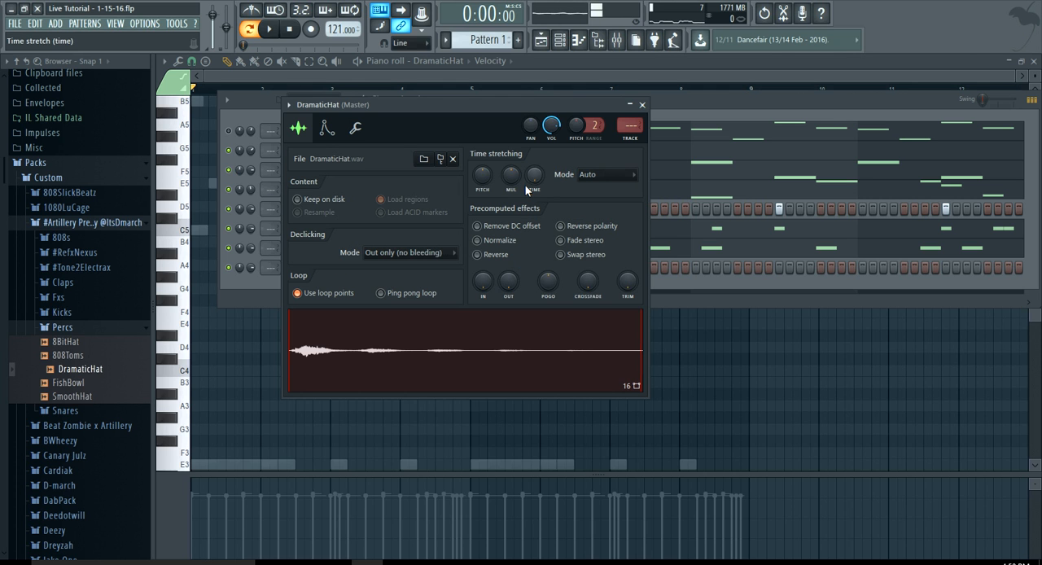
pyautogui.moveTo(536, 181); pyautogui.dragTo(535, 178)
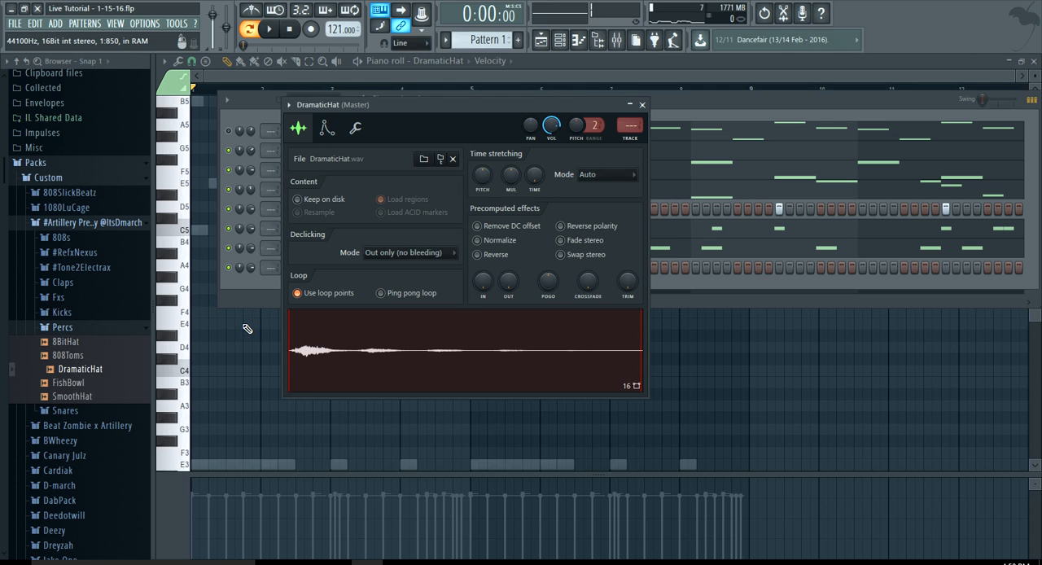
pyautogui.click(183, 244)
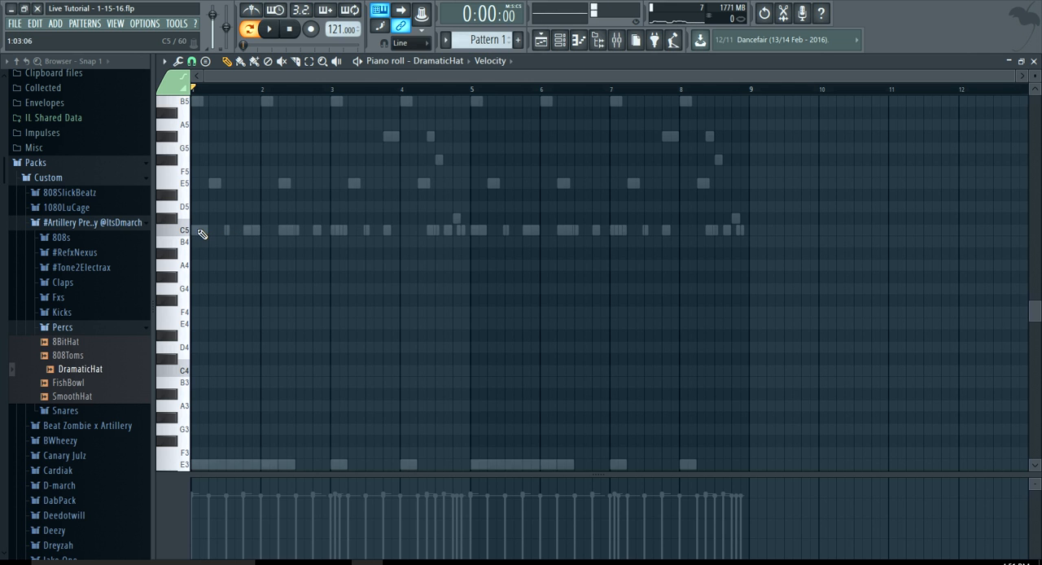
# Place one-bar F#4 DramaticHat notes in bars 1 and 5 while checking them against the playing pattern
pyautogui.scroll(4, 202, 234)
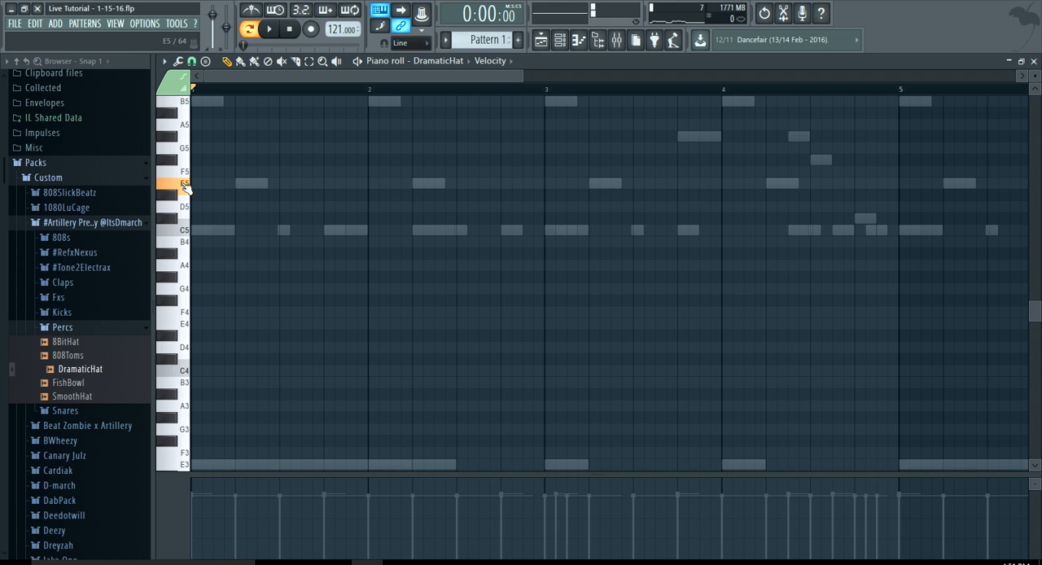
pyautogui.click(197, 185)
pyautogui.moveTo(212, 183); pyautogui.dragTo(310, 301)
pyautogui.press('space')
pyautogui.scroll(2, 218, 290)
pyautogui.scroll(-2, 210, 306)
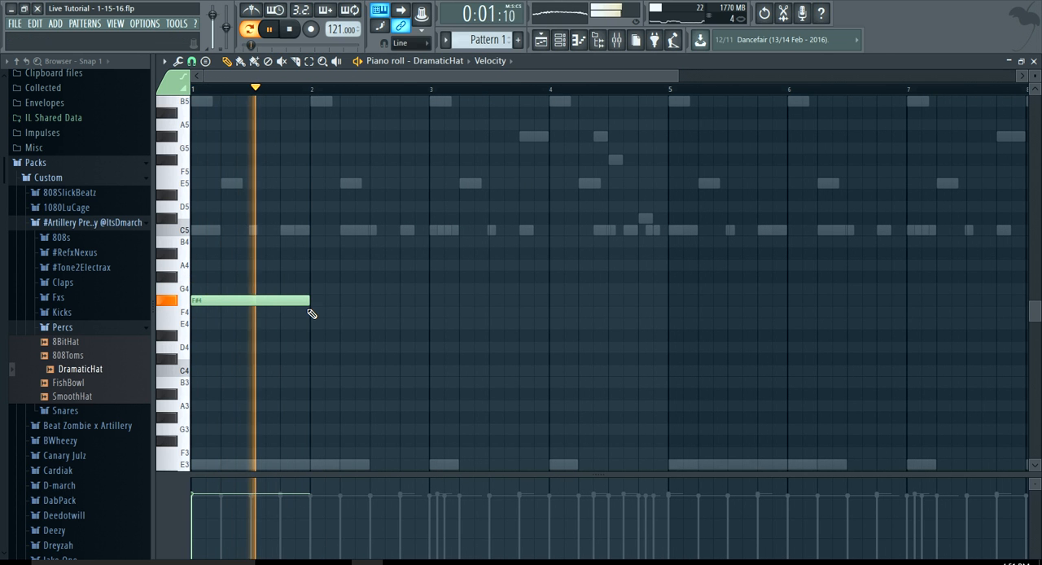
pyautogui.scroll(-2, 311, 313)
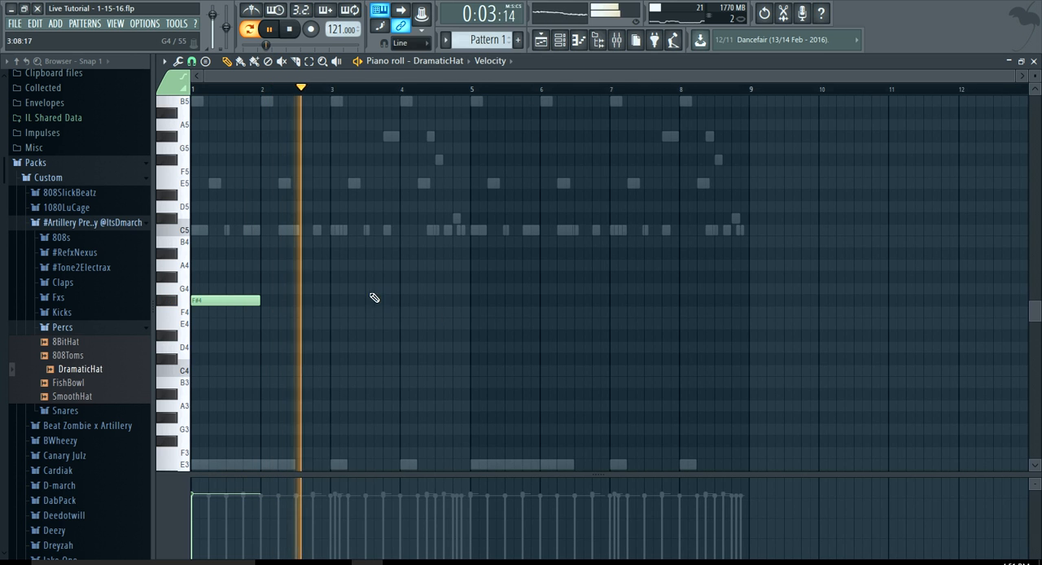
pyautogui.scroll(1, 479, 318)
pyautogui.click(465, 301)
# Bring up the channel rack, collapse the Percs folder, and save the project
pyautogui.click(559, 40)
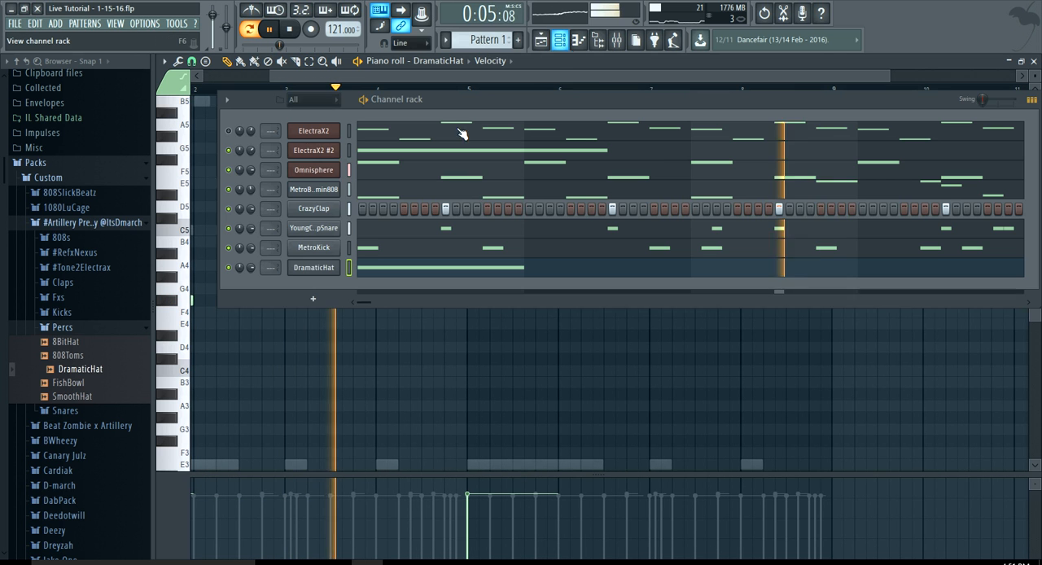
pyautogui.click(73, 326)
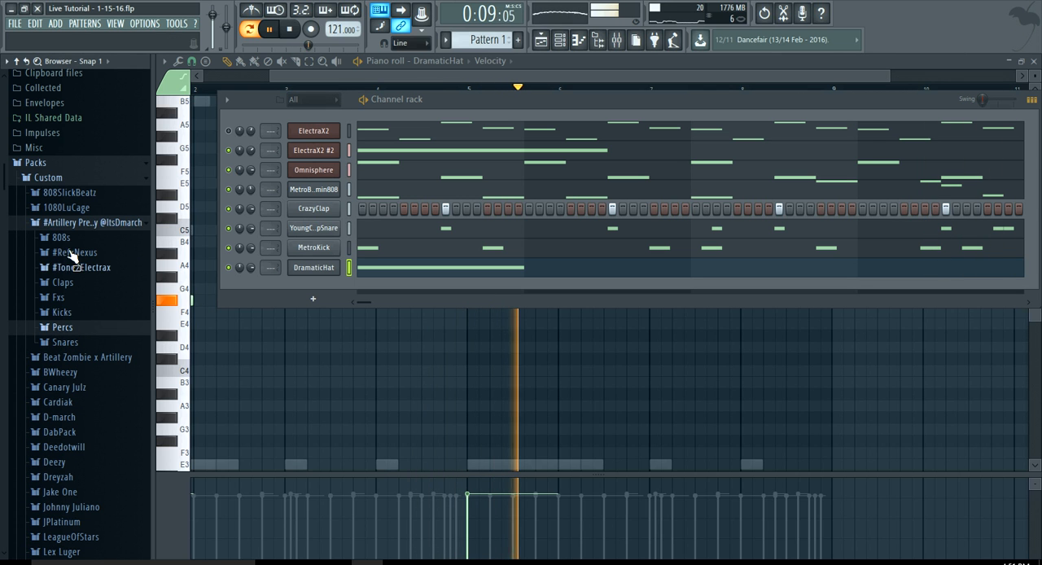
pyautogui.click(15, 23)
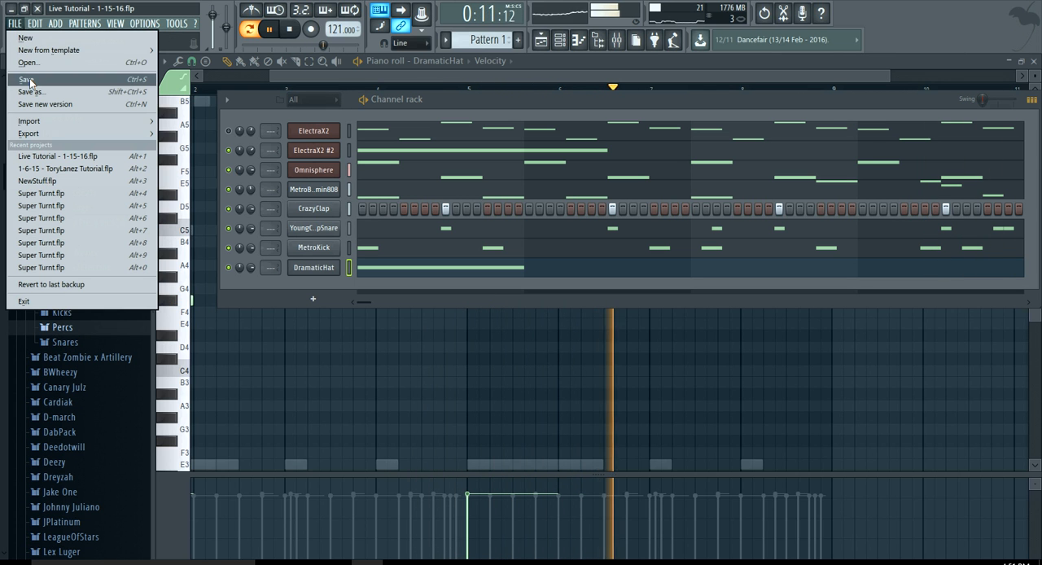
pyautogui.click(27, 79)
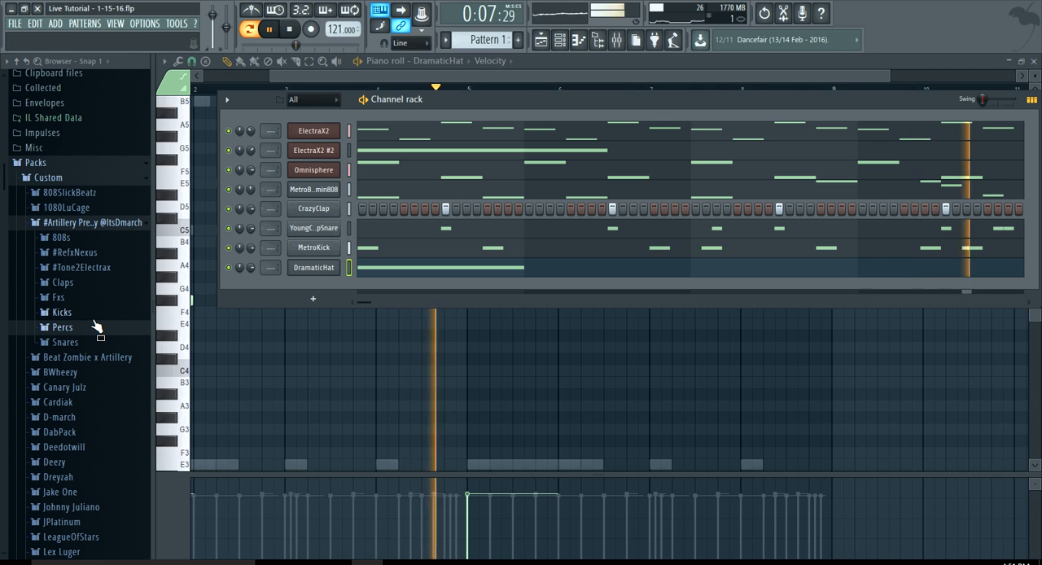
# Open ElectraX2's patch browser, stop playback, and load PAD Shining from Dmarch Vol. 2
pyautogui.click(313, 130)
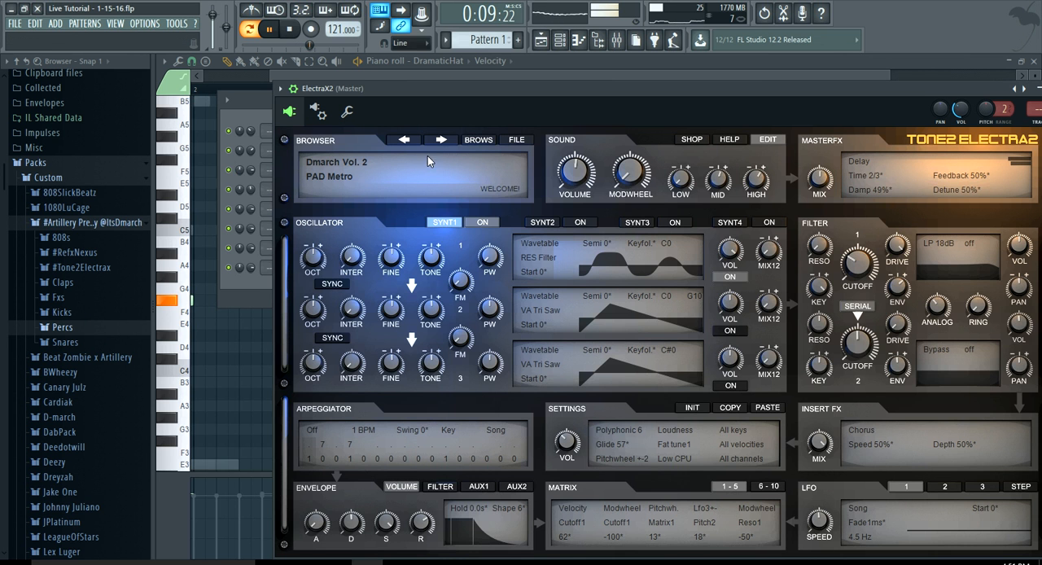
pyautogui.click(473, 141)
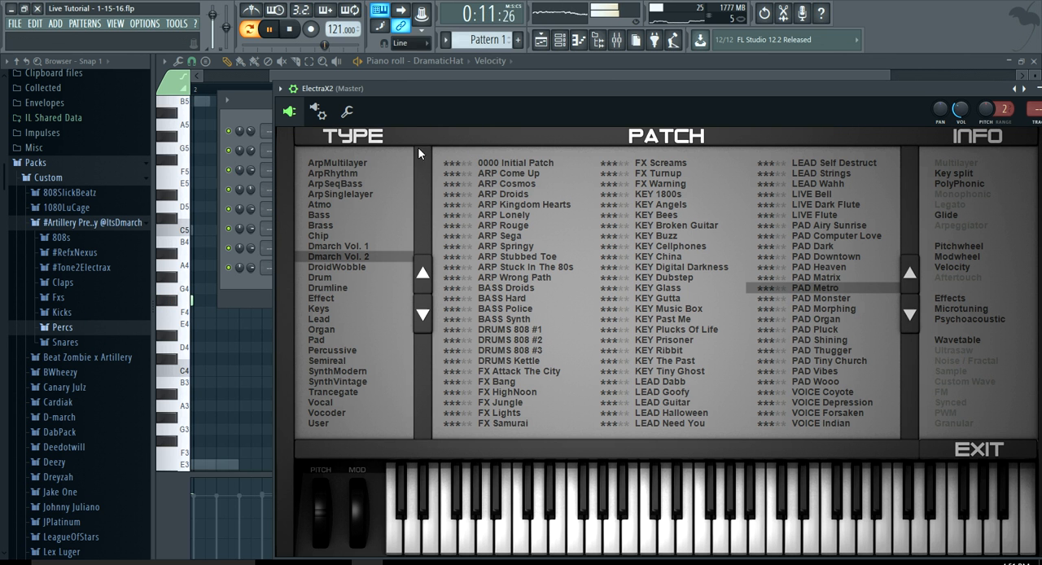
pyautogui.press('space')
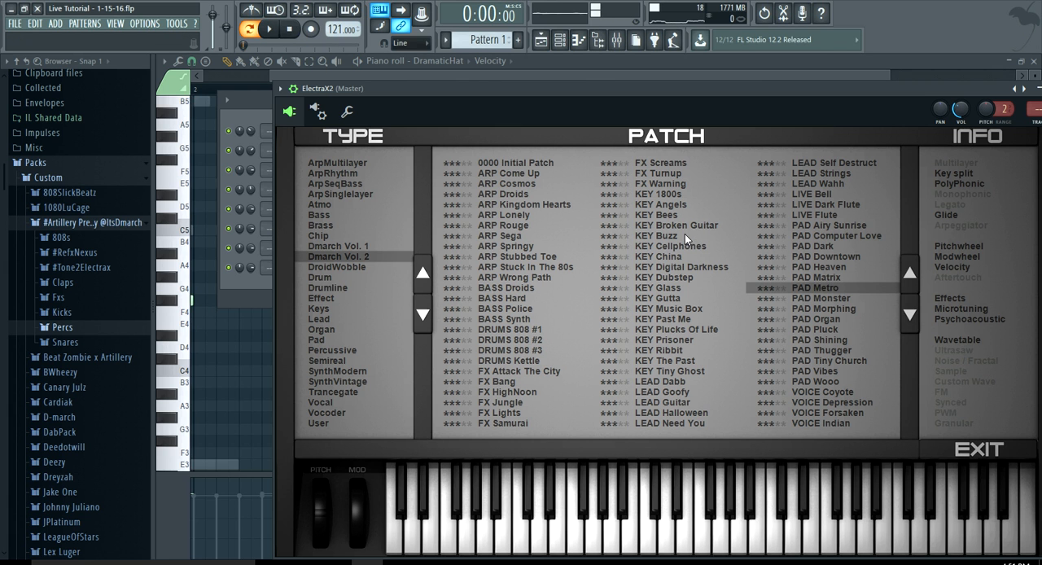
pyautogui.click(830, 339)
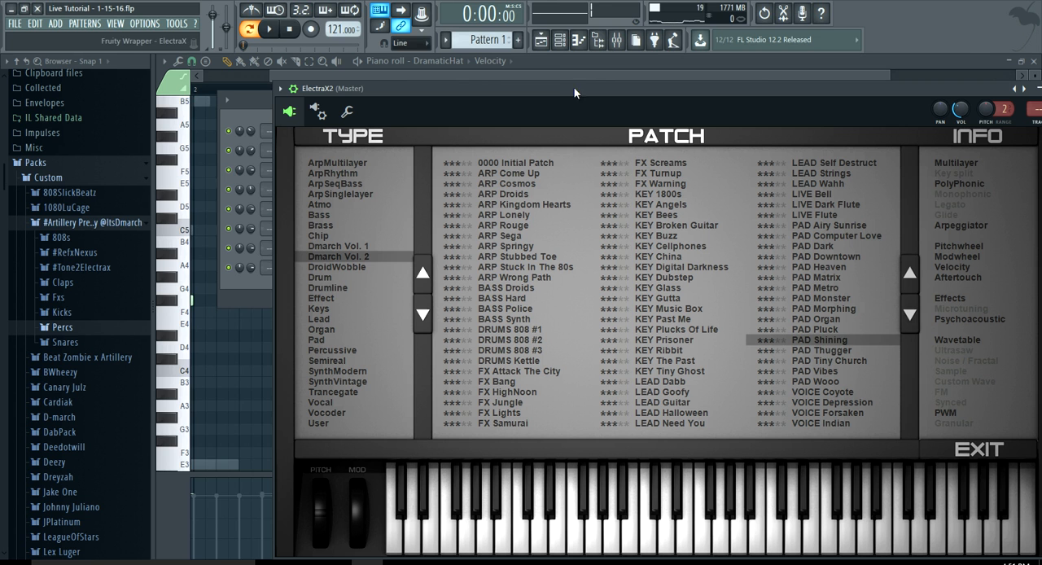
# Clear the existing notes from the ElectraX2 channel in the channel rack
pyautogui.click(559, 39)
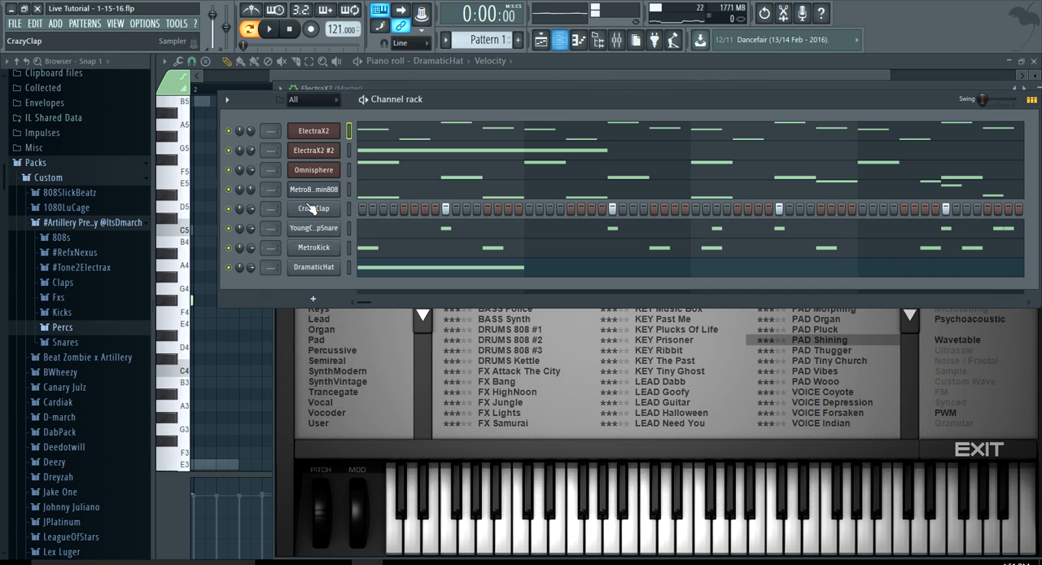
pyautogui.rightClick(324, 135)
pyautogui.click(473, 128)
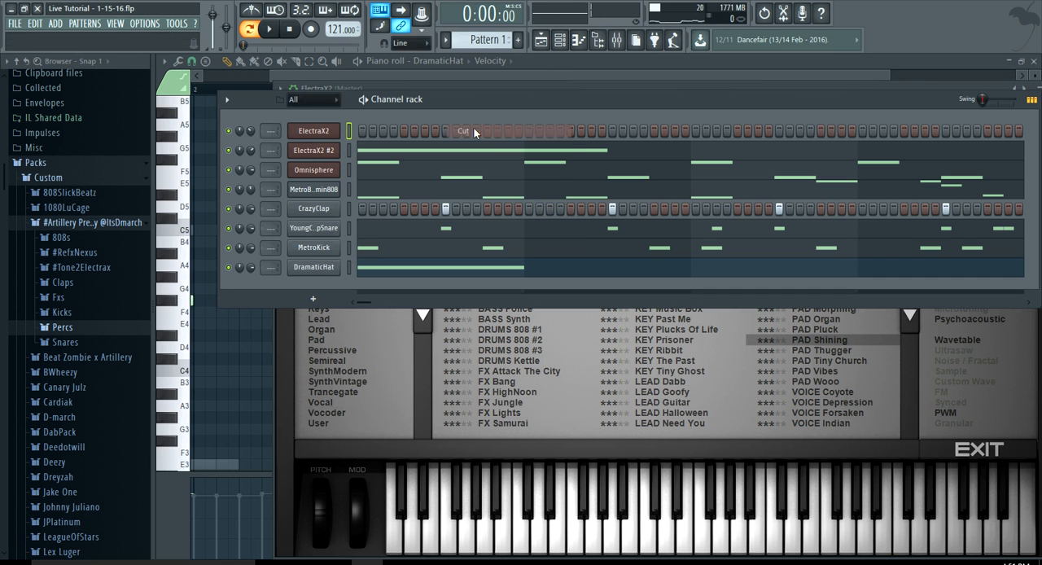
# Place a one-bar E4 note at the start of bar 1 in the ElectraX2 piano roll and audition it
pyautogui.rightClick(324, 135)
pyautogui.click(406, 132)
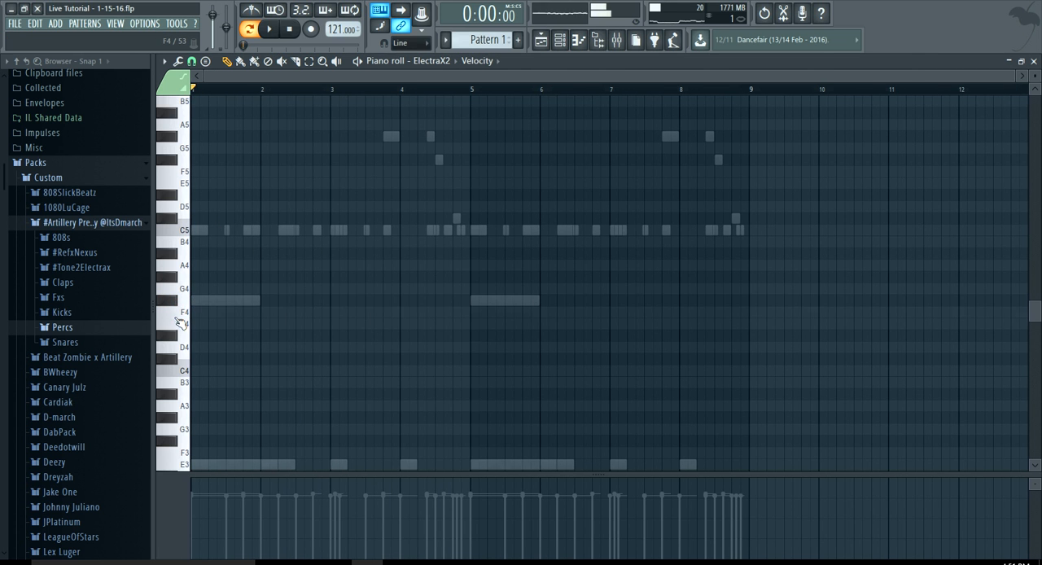
pyautogui.click(223, 325)
pyautogui.scroll(2, 227, 327)
pyautogui.press('space')
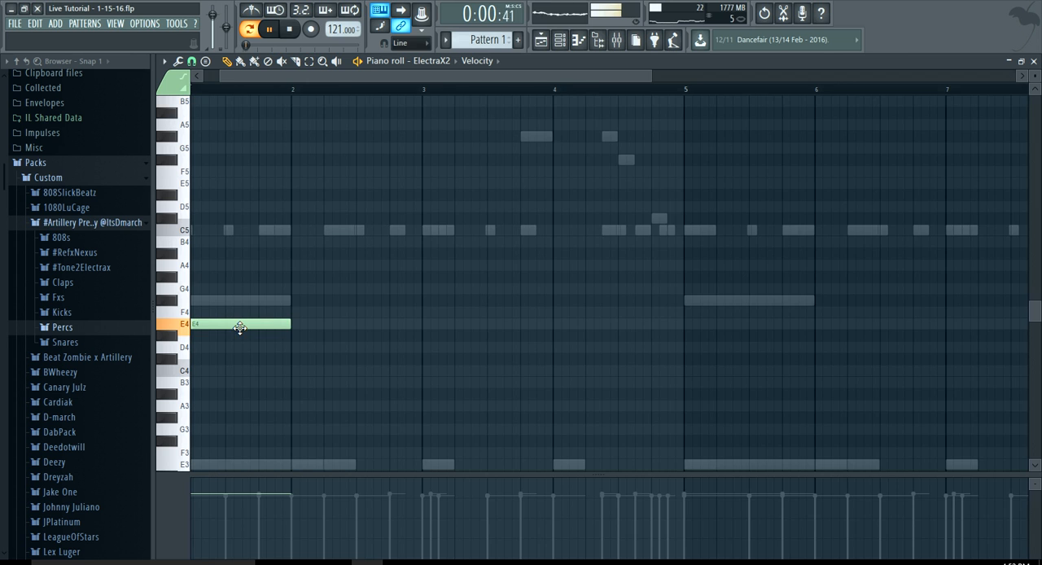
pyautogui.scroll(-2, 236, 325)
pyautogui.press('space')
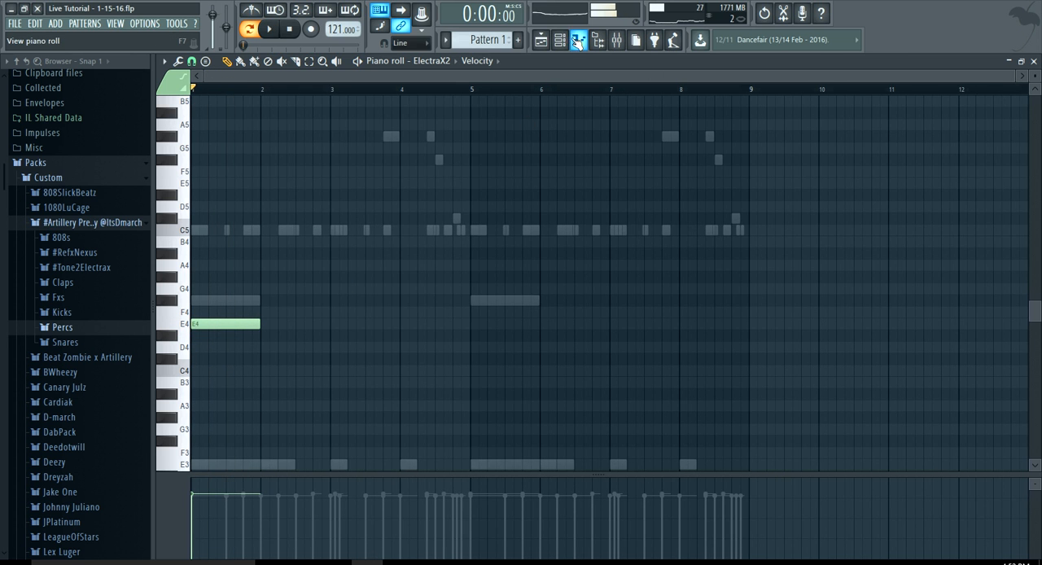
# Route the ElectraX2 channel to mixer insert 1 and load Gross Beat in its first effect slot
pyautogui.click(579, 39)
pyautogui.scroll(1, 278, 130)
pyautogui.click(616, 39)
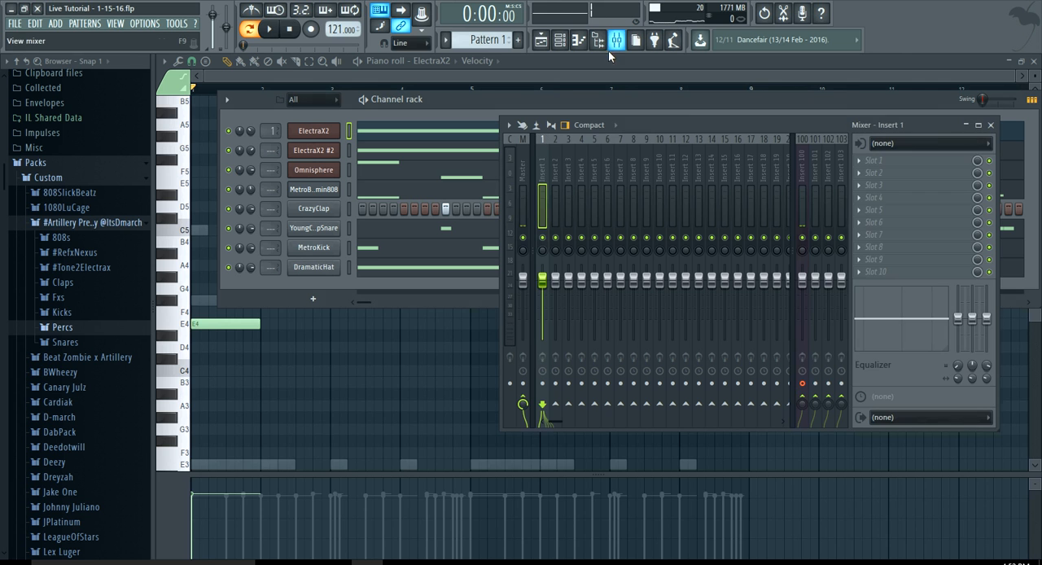
pyautogui.click(912, 161)
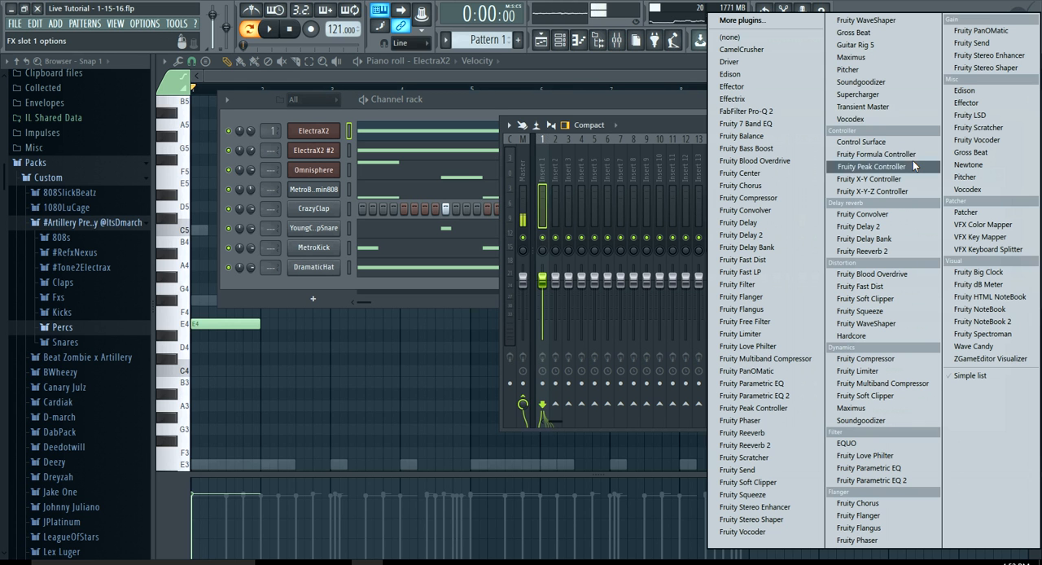
pyautogui.click(882, 31)
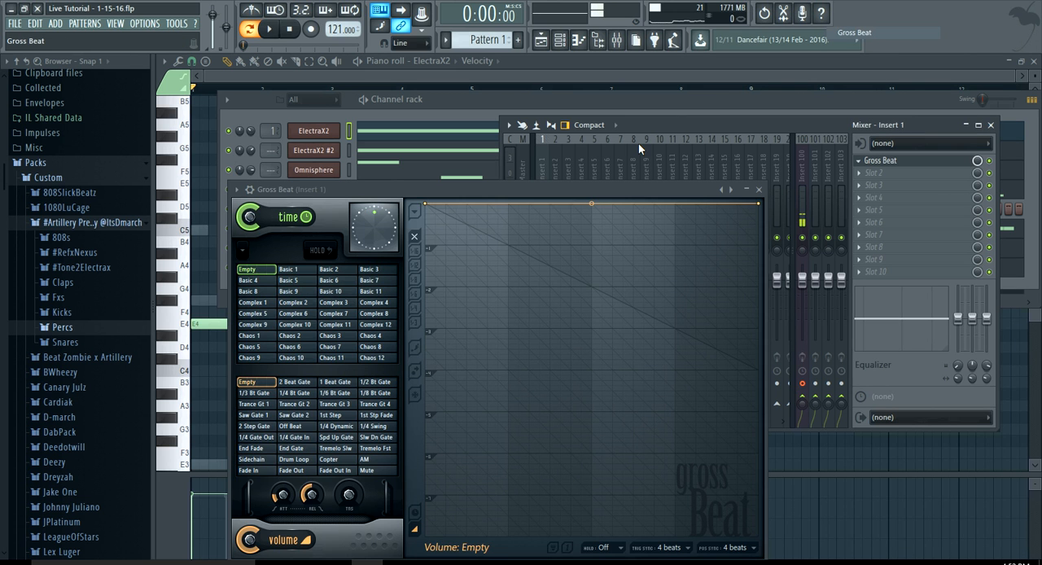
# Advance Gross Beat to the preset bank containing 1/2 Speed and select 1/2 Speed as the time effect
pyautogui.click(730, 189)
pyautogui.click(730, 189)
pyautogui.click(730, 189)
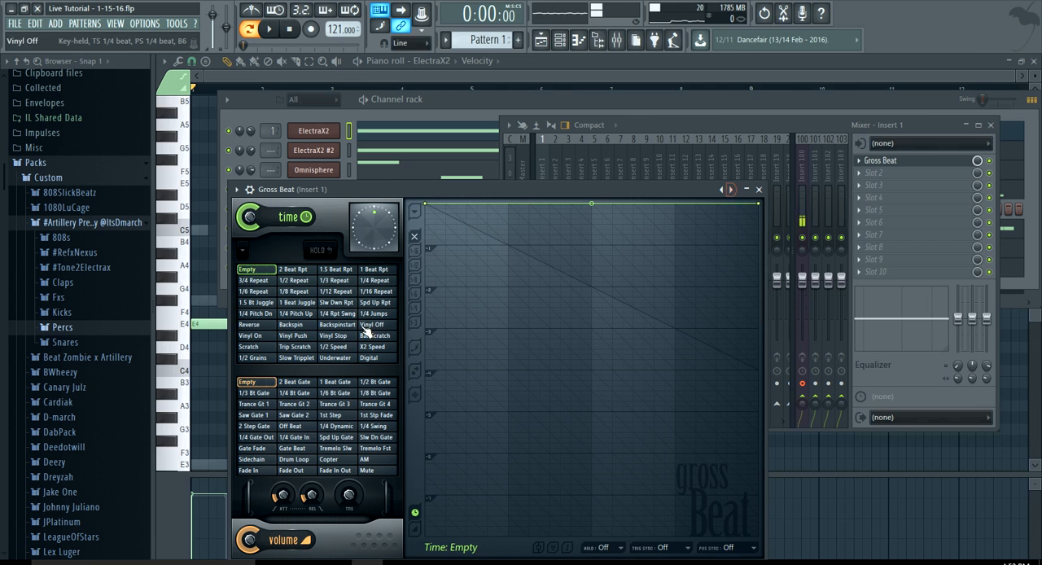
pyautogui.click(333, 346)
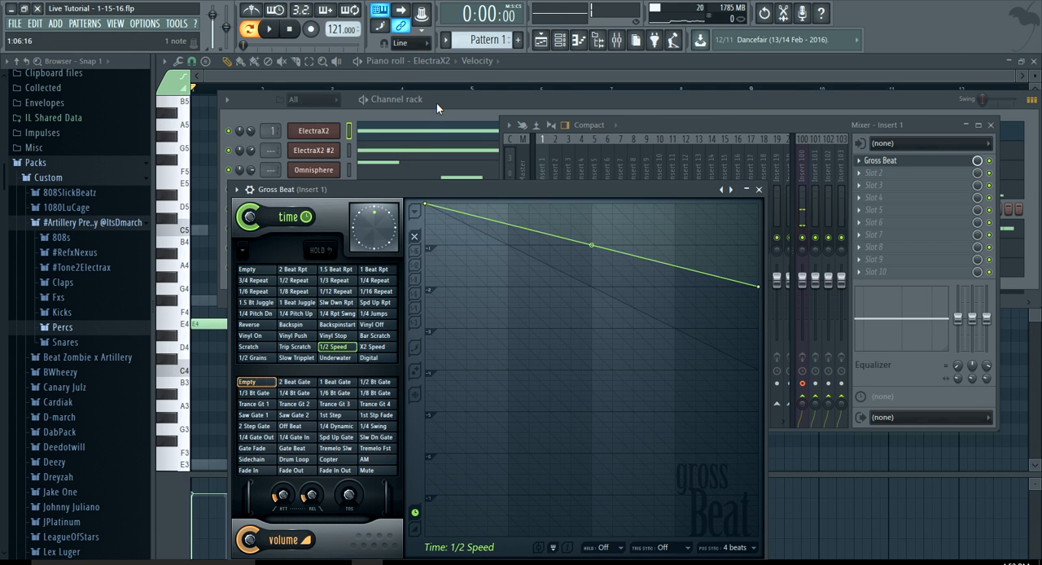
# Solo the ElectraX2 channel in the channel rack and play the pattern
pyautogui.click(436, 104)
pyautogui.rightClick(236, 132)
pyautogui.click(244, 136)
pyautogui.press('space')
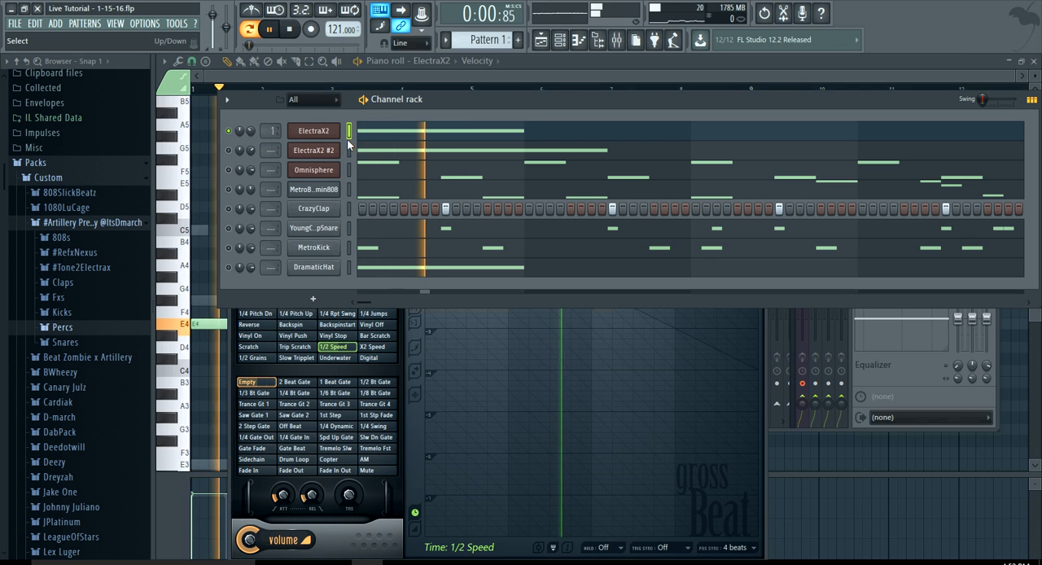
# Stop playback and lengthen the ElectraX2 E4 note to one and a half bars
pyautogui.click(388, 130)
pyautogui.press('space')
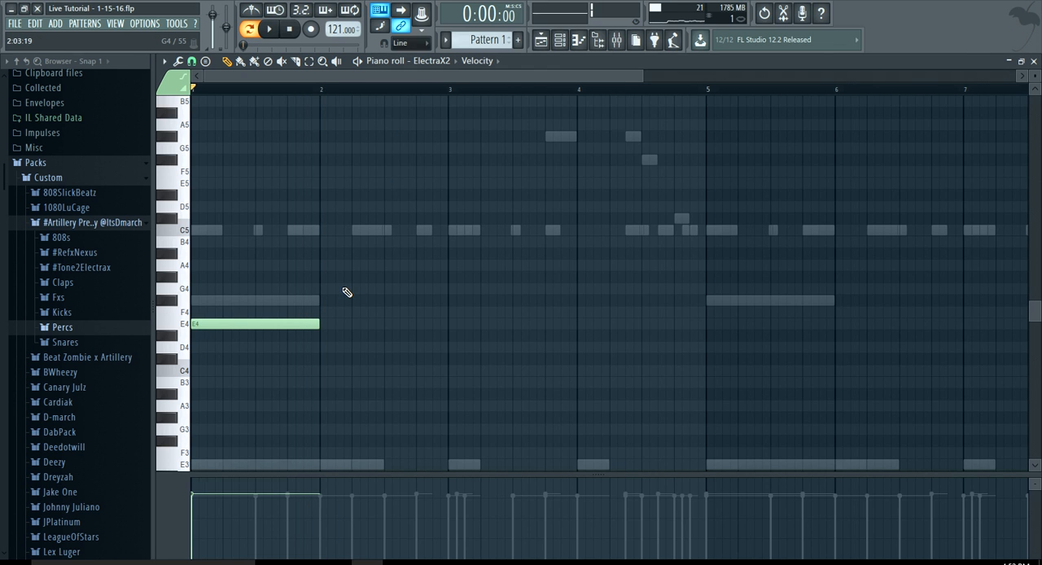
pyautogui.scroll(-1, 288, 351)
pyautogui.moveTo(296, 325); pyautogui.dragTo(372, 343)
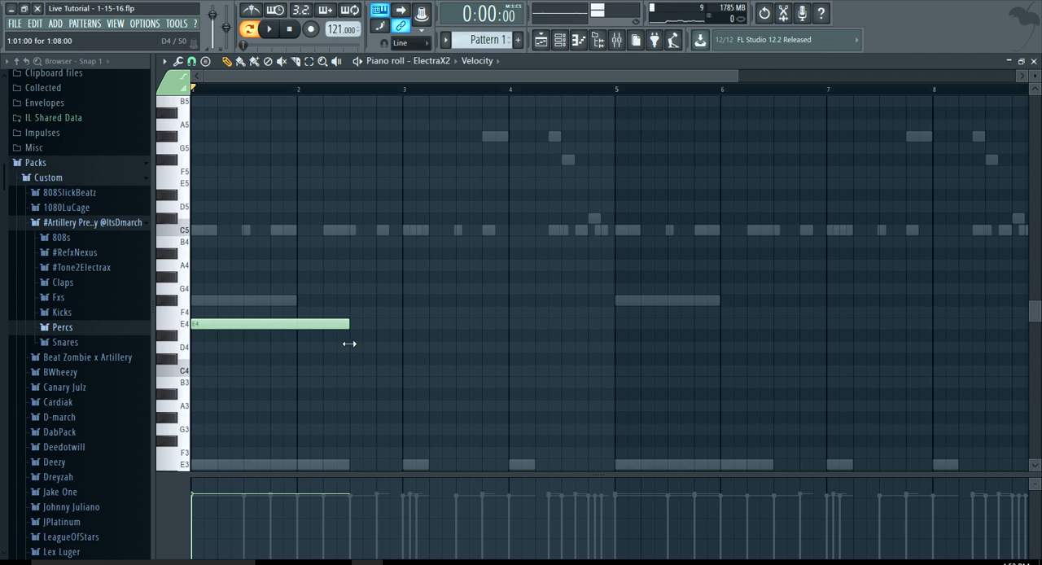
# Load Fruity Parametric EQ 2 in slot 2 of insert 1 and cut the lows with band 1 as a high-pass filter
pyautogui.click(616, 40)
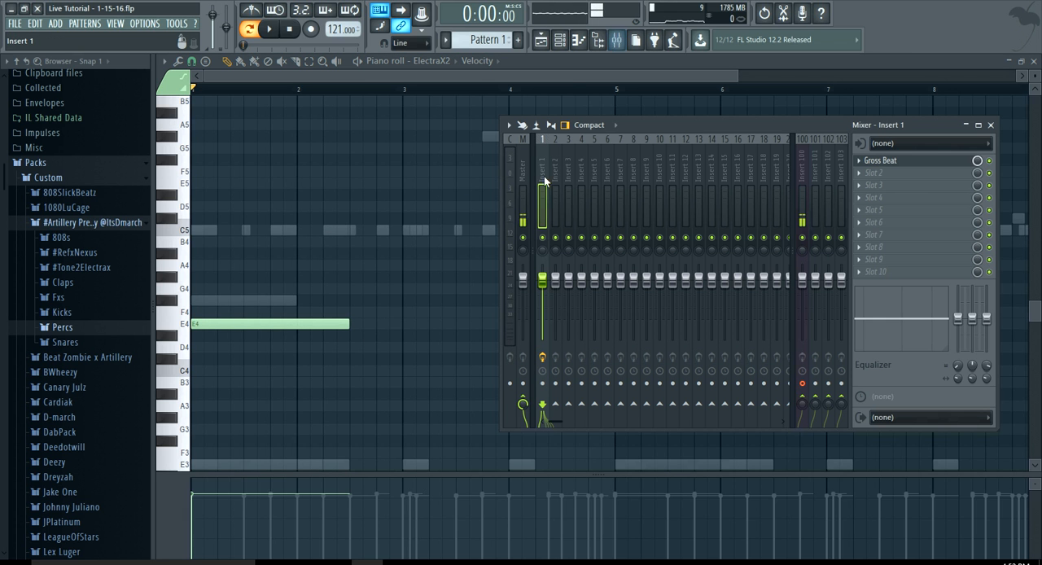
pyautogui.click(885, 180)
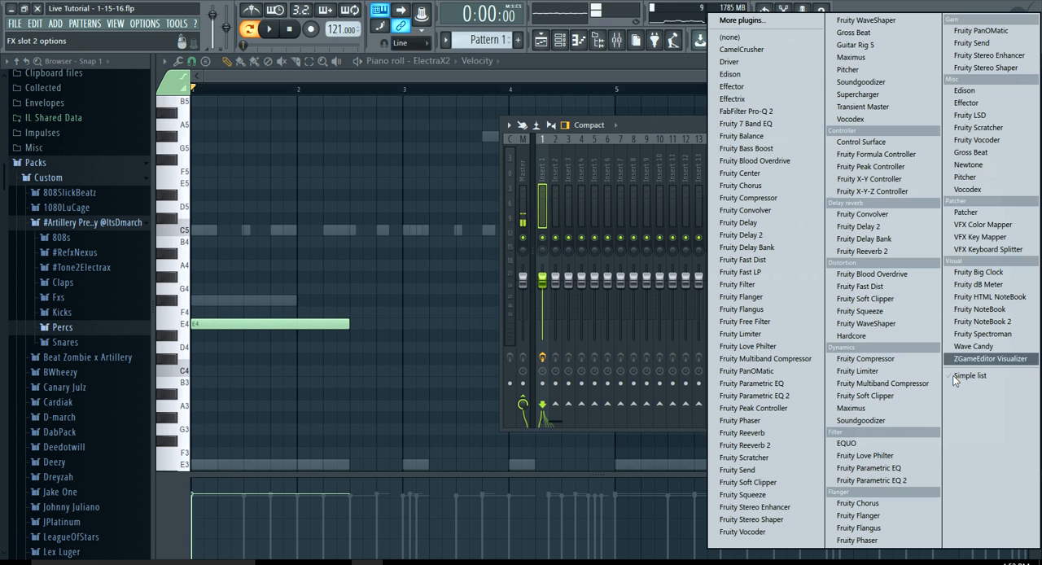
pyautogui.click(871, 486)
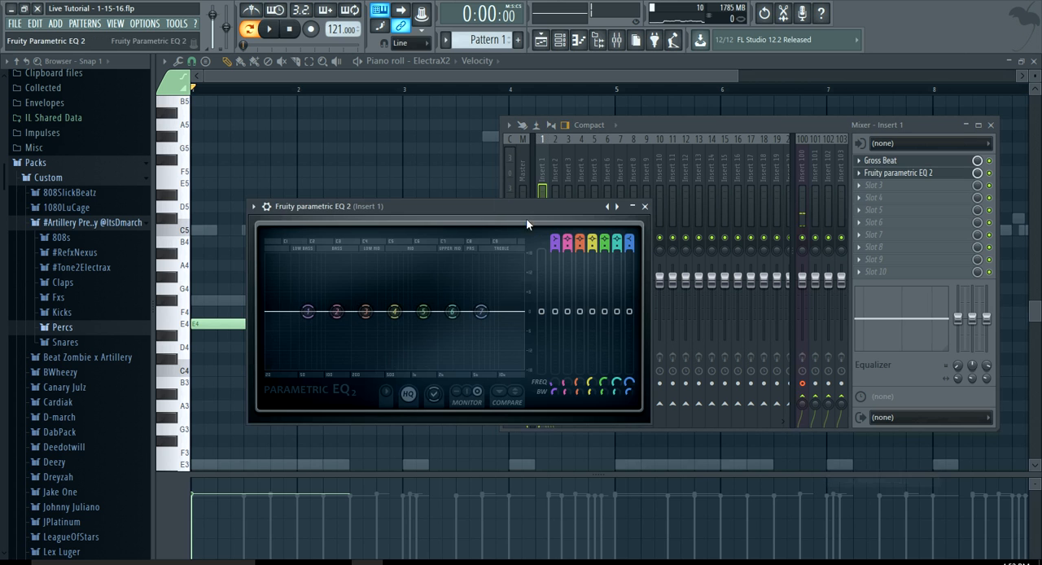
pyautogui.moveTo(558, 236)
pyautogui.mouseDown()
pyautogui.moveTo(555, 253)
pyautogui.moveTo(552, 237)
pyautogui.mouseUp()
pyautogui.moveTo(307, 313); pyautogui.dragTo(367, 313)
# Slightly boost EQ bands 6 and 7 while the pattern plays, close the equalizer, and stop playback
pyautogui.press('space')
pyautogui.moveTo(452, 312); pyautogui.dragTo(448, 306)
pyautogui.moveTo(481, 312); pyautogui.dragTo(482, 307)
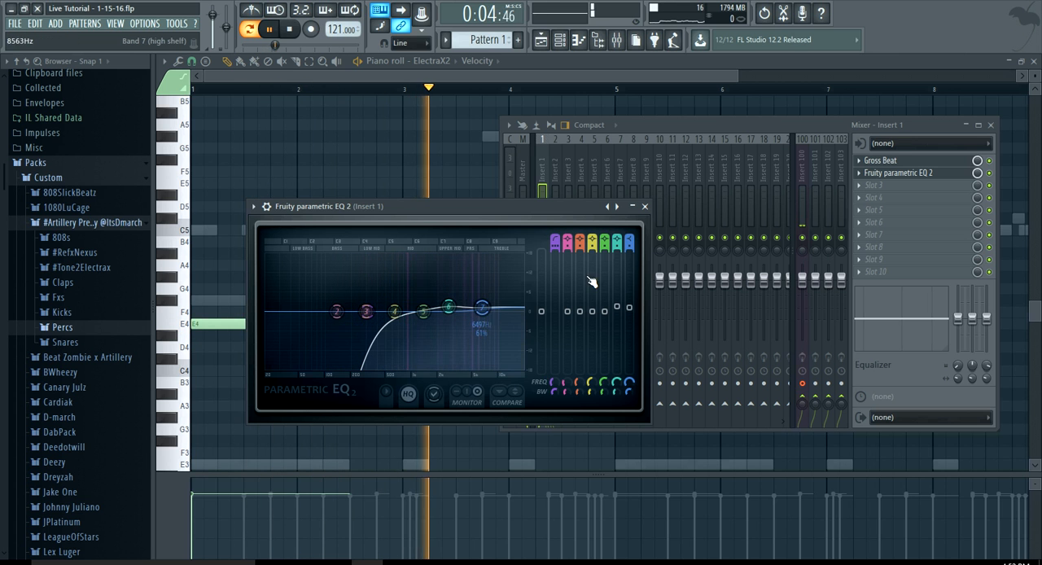
pyautogui.click(645, 206)
pyautogui.press('space')
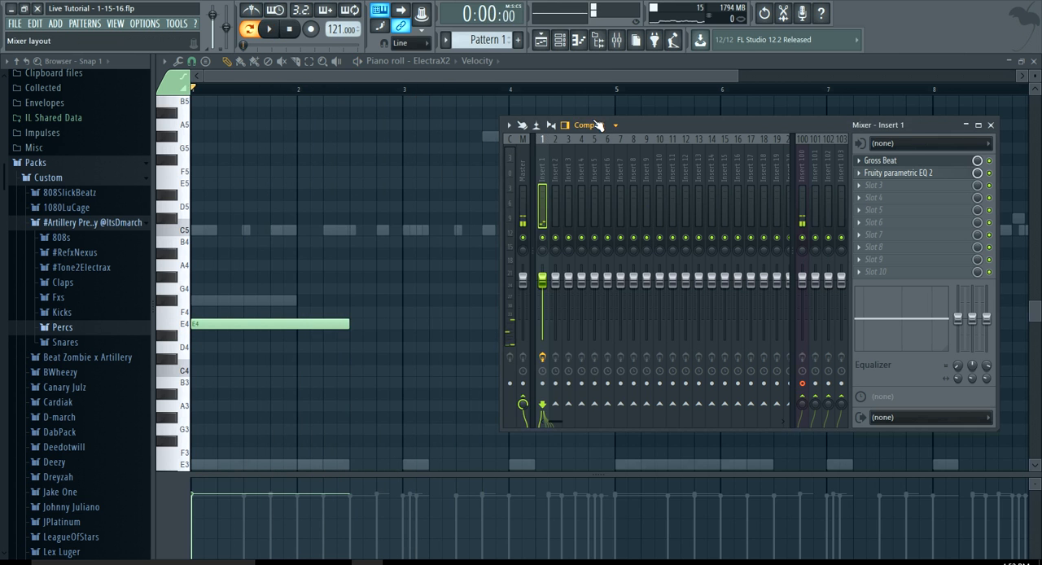
# Unmute ElectraX2 #2 and Omnisphere, and set the ElectraX2 channel volume to about 61% while playing the layers together
pyautogui.click(559, 40)
pyautogui.press('space')
pyautogui.click(229, 150)
pyautogui.press('space')
pyautogui.press('space')
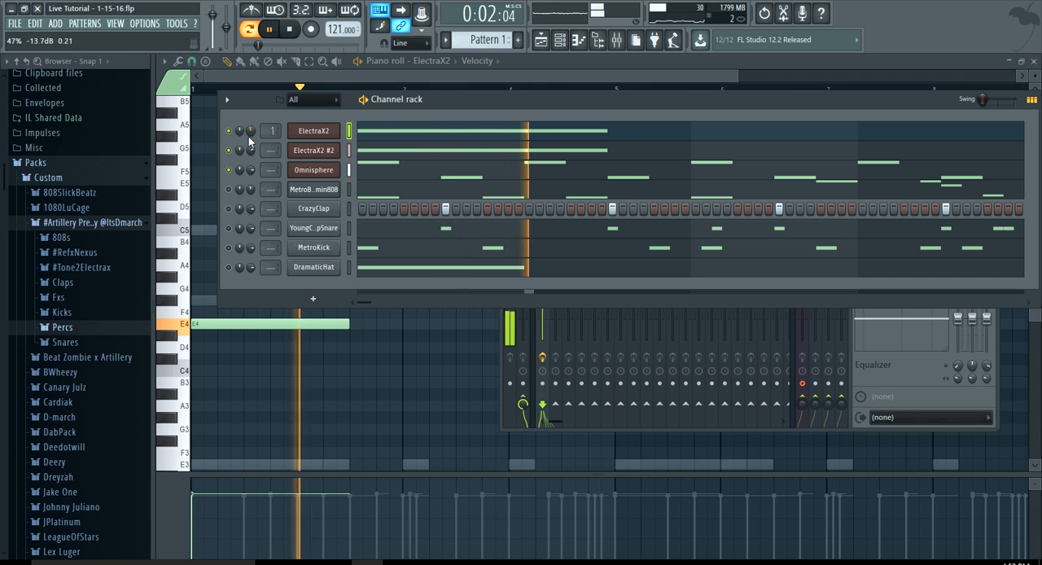
pyautogui.moveTo(251, 131); pyautogui.dragTo(251, 122)
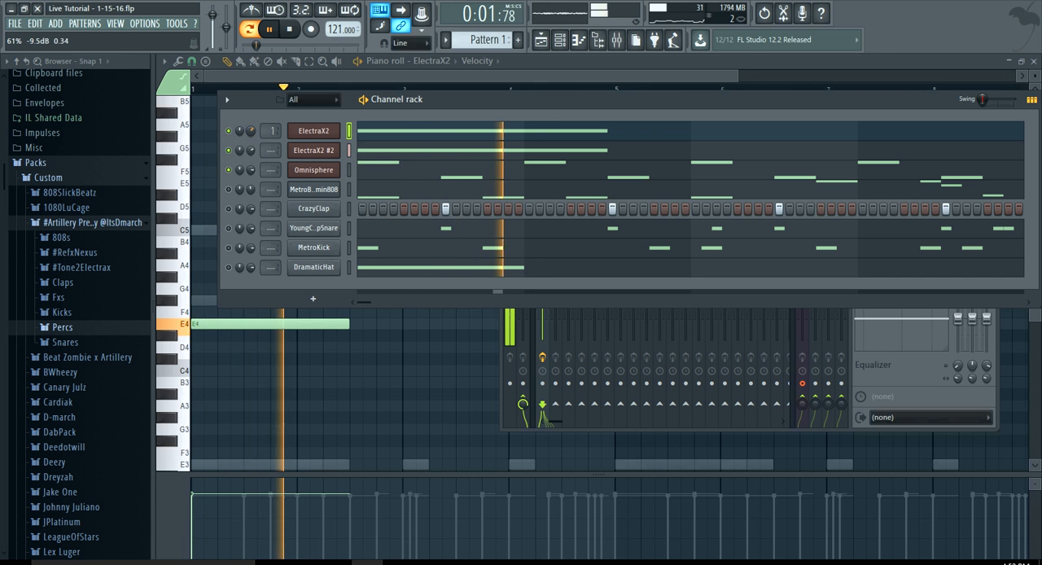
# Add a one-and-a-half-bar D#4 note at the start of bar 3 in the ElectraX2 piano roll
pyautogui.click(418, 132)
pyautogui.click(418, 132)
pyautogui.press('space')
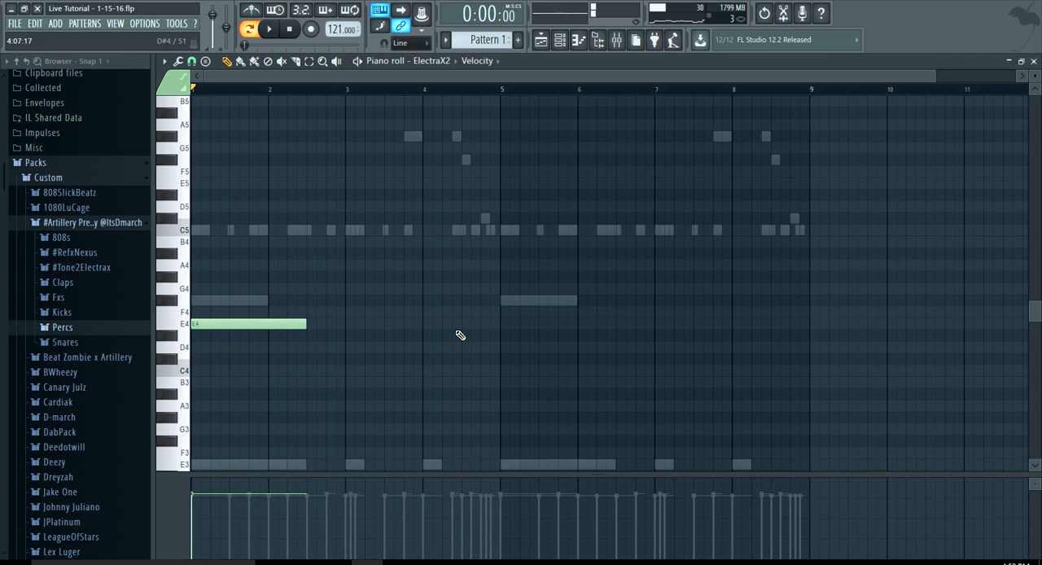
pyautogui.scroll(3, 397, 354)
pyautogui.moveTo(287, 359); pyautogui.dragTo(289, 334)
pyautogui.scroll(-3, 288, 334)
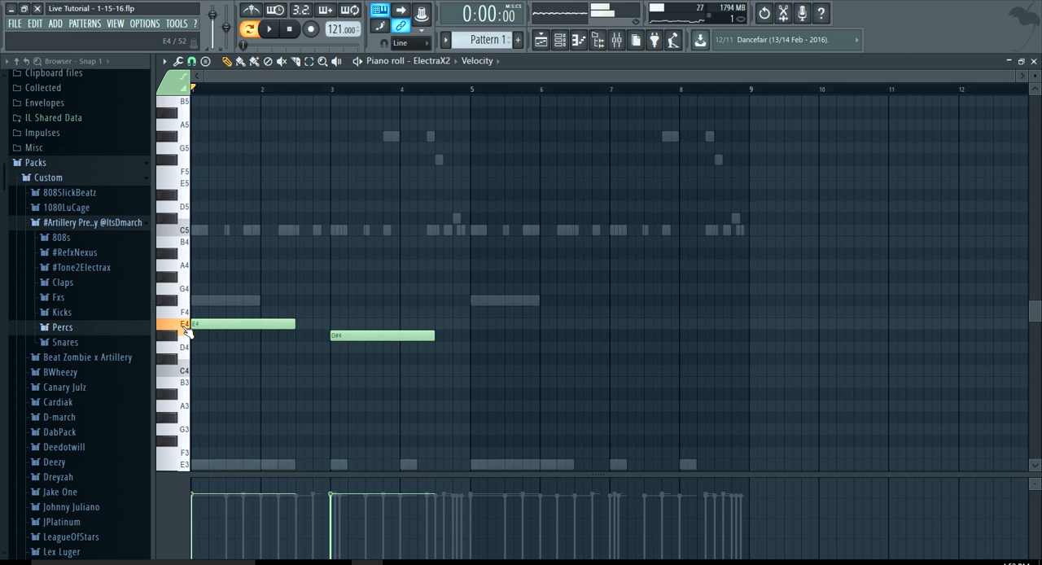
# Move the ElectraX2 note in bar 3 down to B3 and play the pattern to check it
pyautogui.scroll(3, 353, 365)
pyautogui.moveTo(342, 336); pyautogui.dragTo(340, 383)
pyautogui.press('space')
pyautogui.scroll(-4, 340, 383)
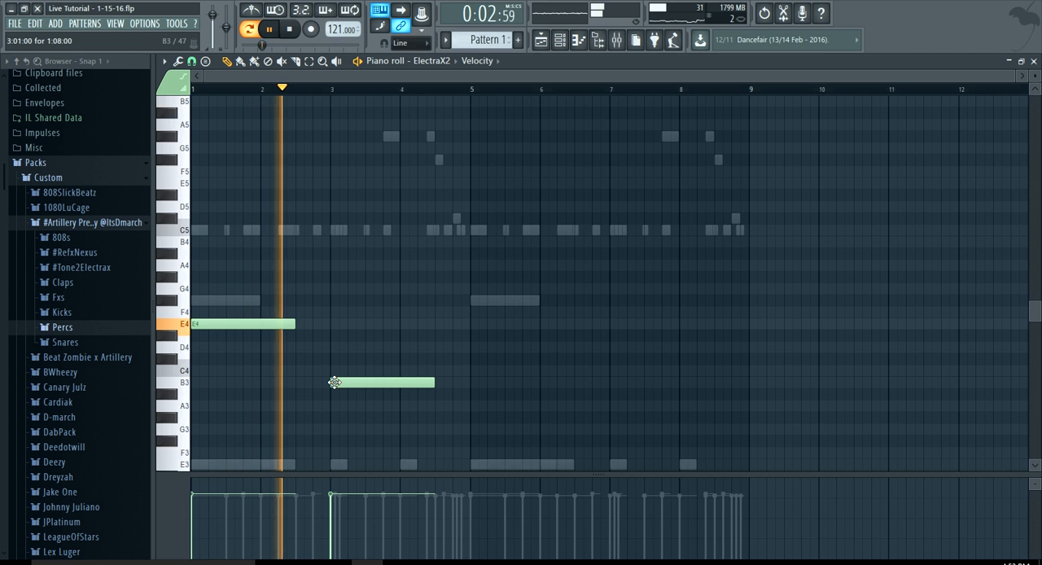
pyautogui.scroll(2, 334, 382)
pyautogui.scroll(-2, 333, 382)
pyautogui.scroll(2, 431, 373)
pyautogui.scroll(-2, 431, 372)
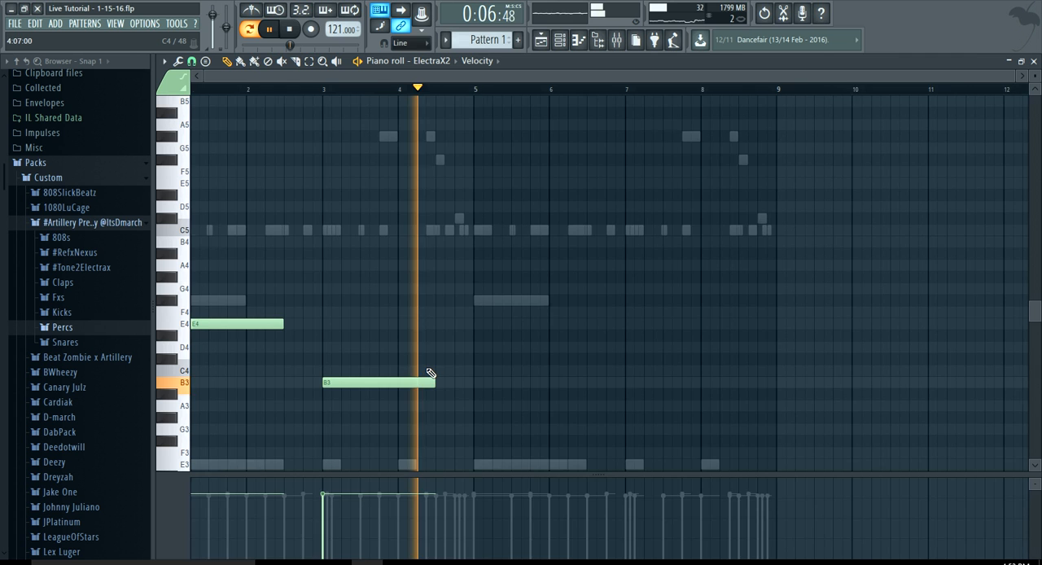
# Duplicate the E4 and B3 ElectraX2 notes into the second four bars, aligning the copied E4 with the start of bar 5
pyautogui.hotkey('ctrl', 'a')
pyautogui.moveTo(244, 324); pyautogui.dragTo(517, 333)
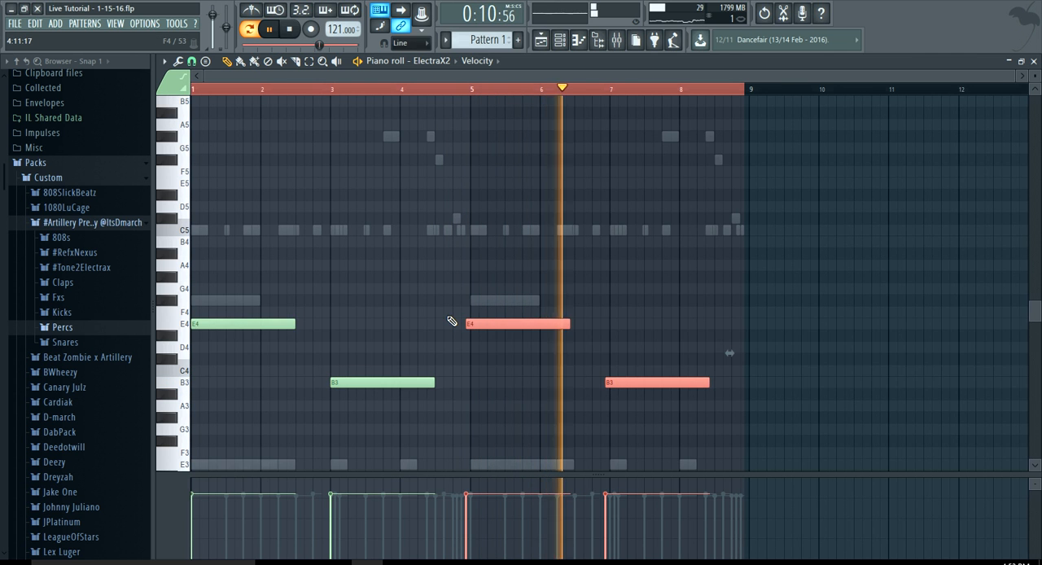
pyautogui.press('space')
pyautogui.scroll(4, 451, 319)
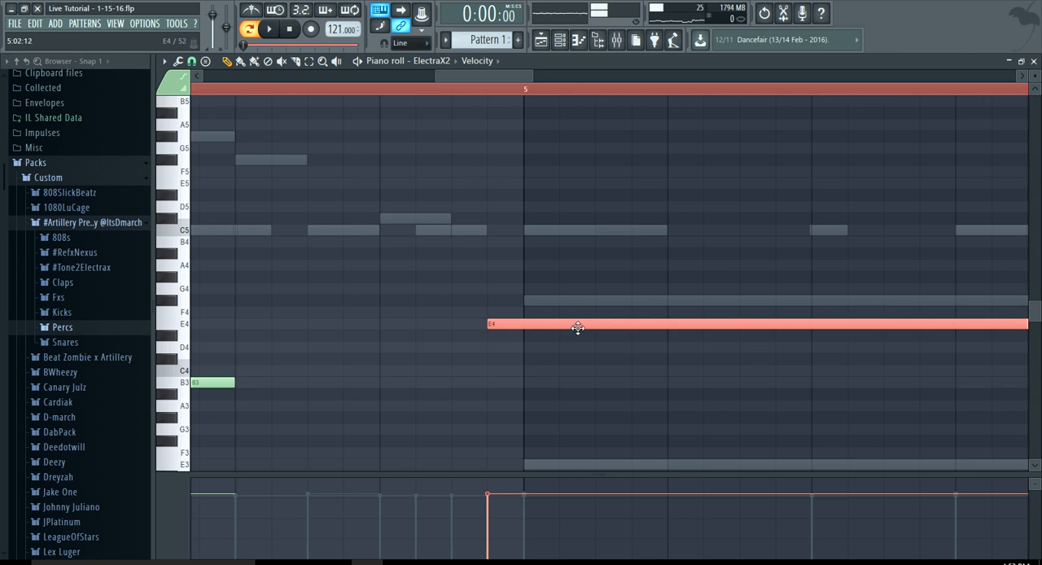
pyautogui.moveTo(575, 327); pyautogui.dragTo(584, 327)
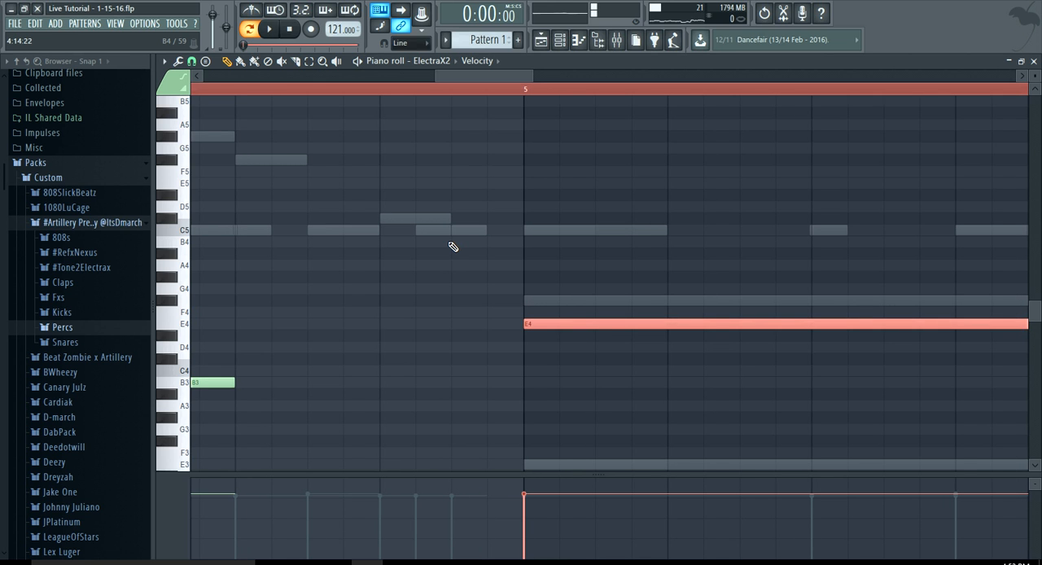
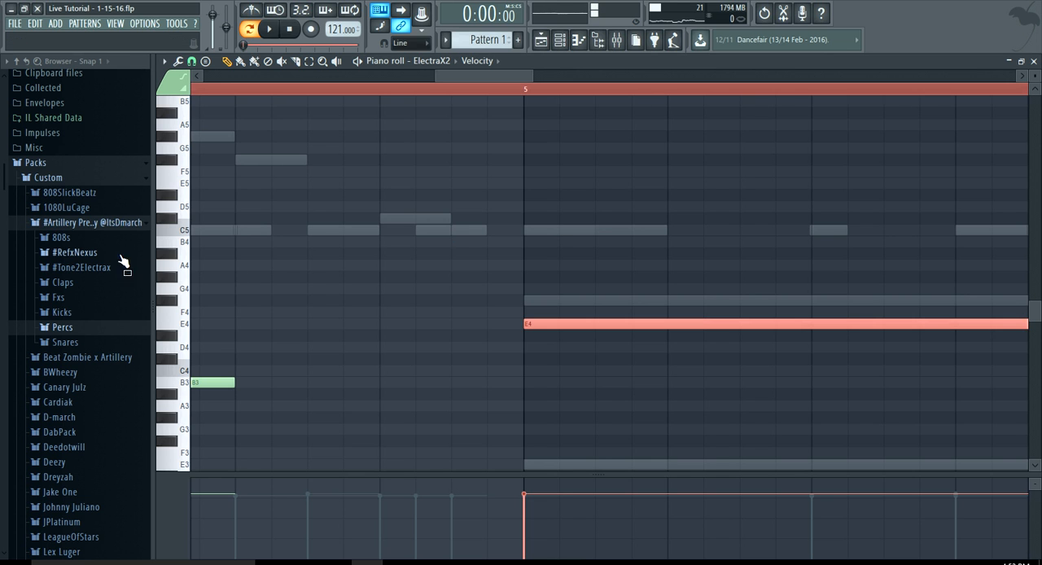
pyautogui.click(108, 227)
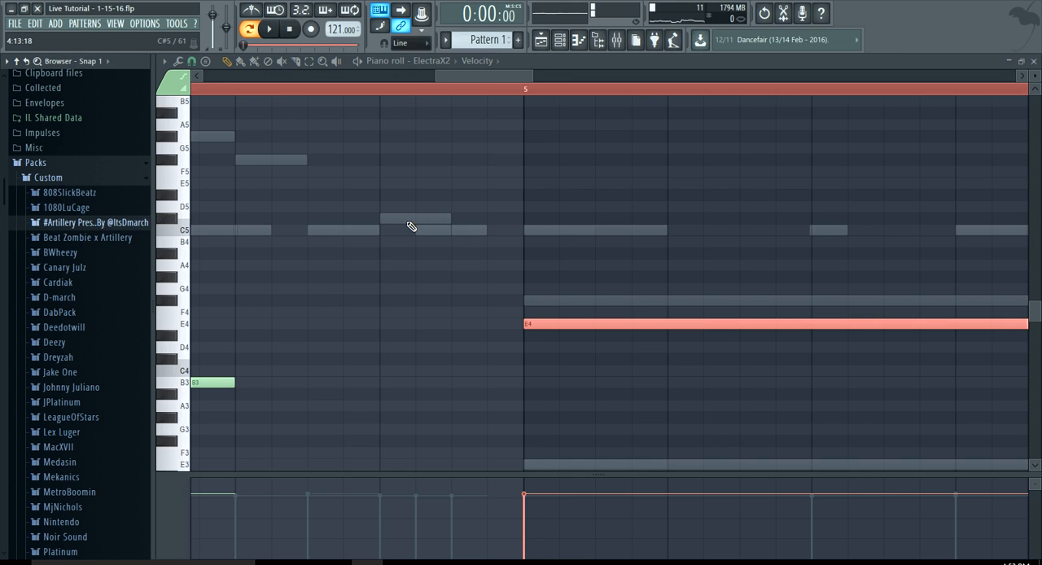
pyautogui.click(618, 42)
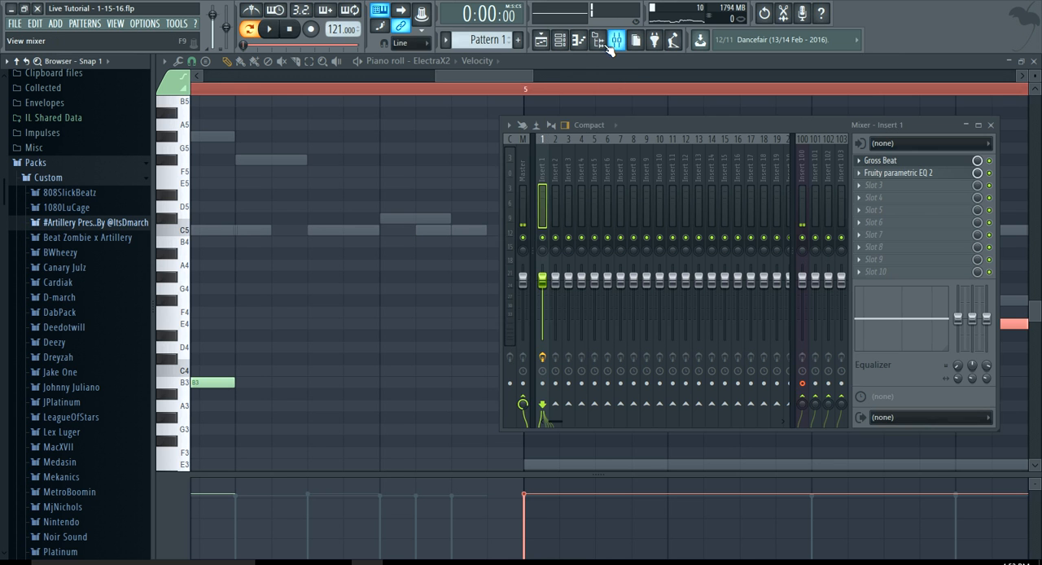
pyautogui.click(523, 167)
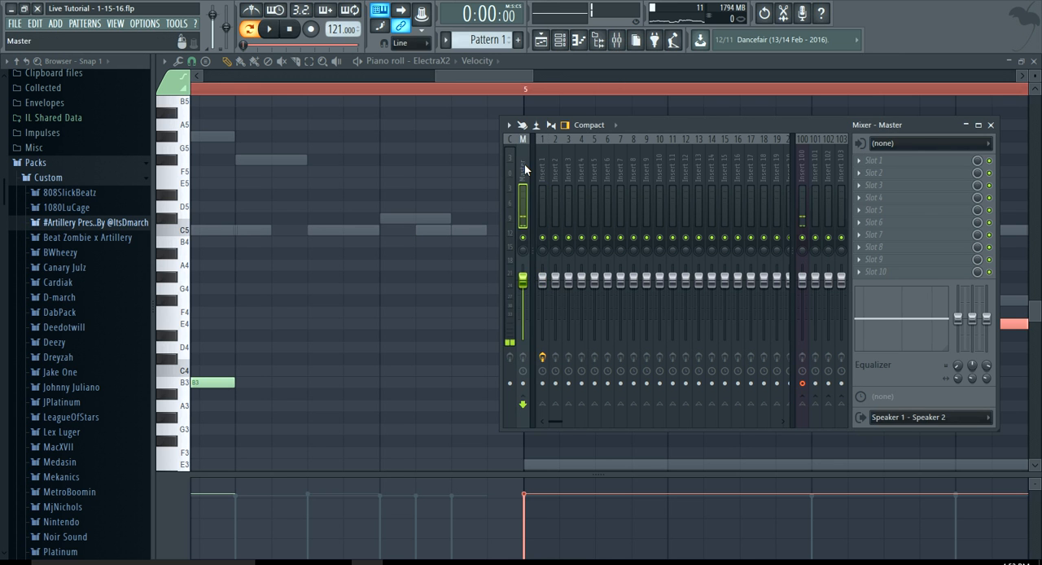
pyautogui.click(879, 161)
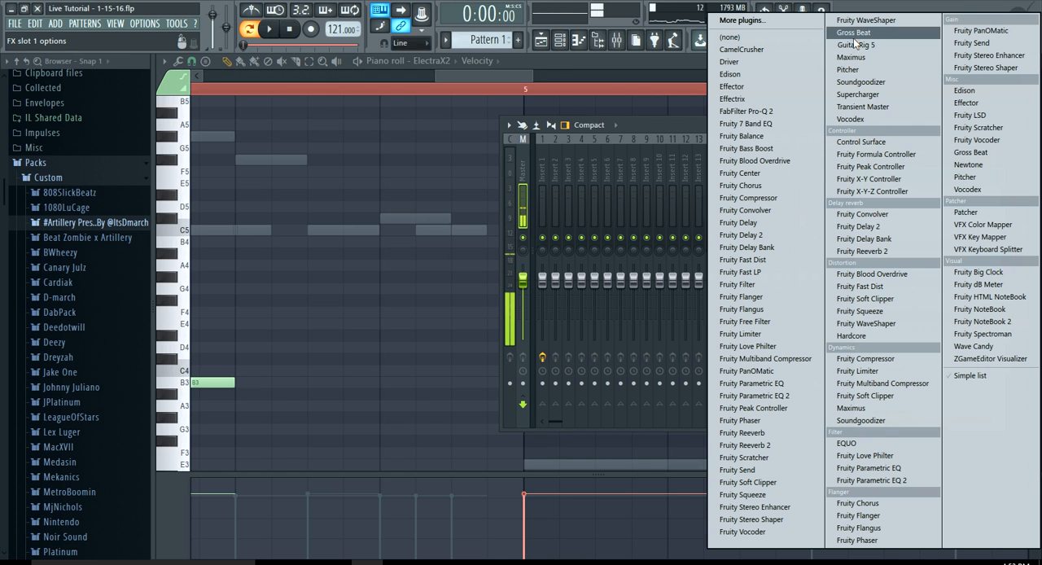
pyautogui.click(498, 75)
# Bring all eight bars of the ElectraX2 part into view, clear the note selection and stop playback
pyautogui.moveTo(482, 78); pyautogui.dragTo(224, 82)
pyautogui.moveTo(316, 75); pyautogui.dragTo(878, 240)
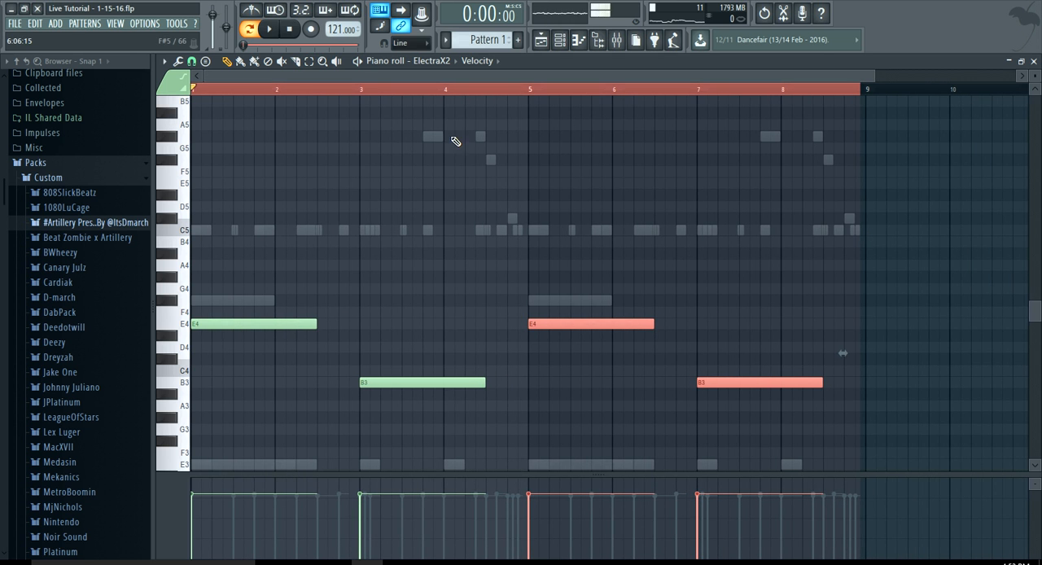
pyautogui.click(320, 94)
pyautogui.keyDown('ctrl'); pyautogui.click(323, 103); pyautogui.keyUp('ctrl')
pyautogui.click(288, 29)
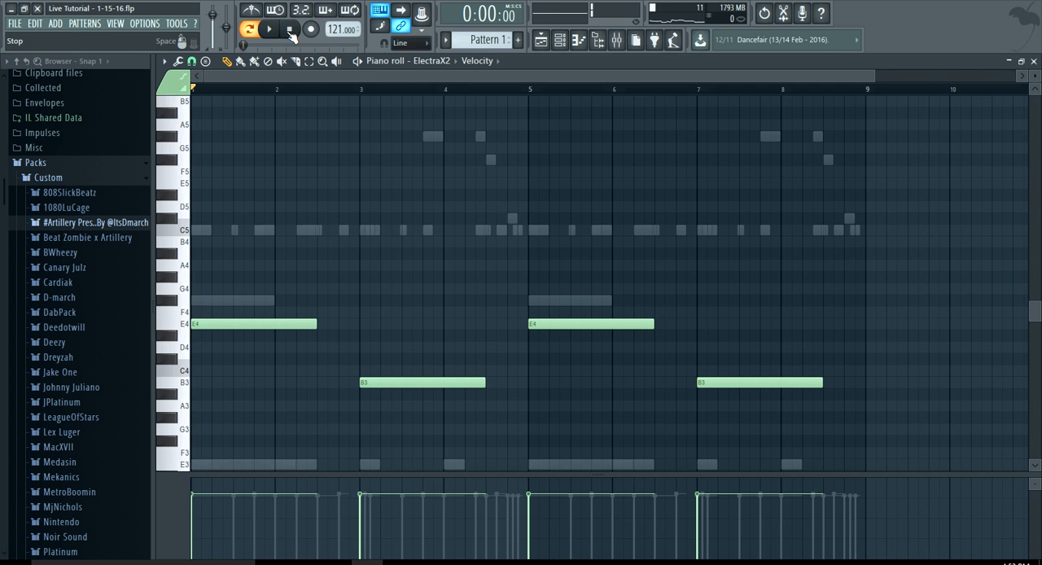
# Mute ElectraX2, ElectraX2 #2 and Omnisphere in the channel rack and play the drums on their own
pyautogui.click(541, 39)
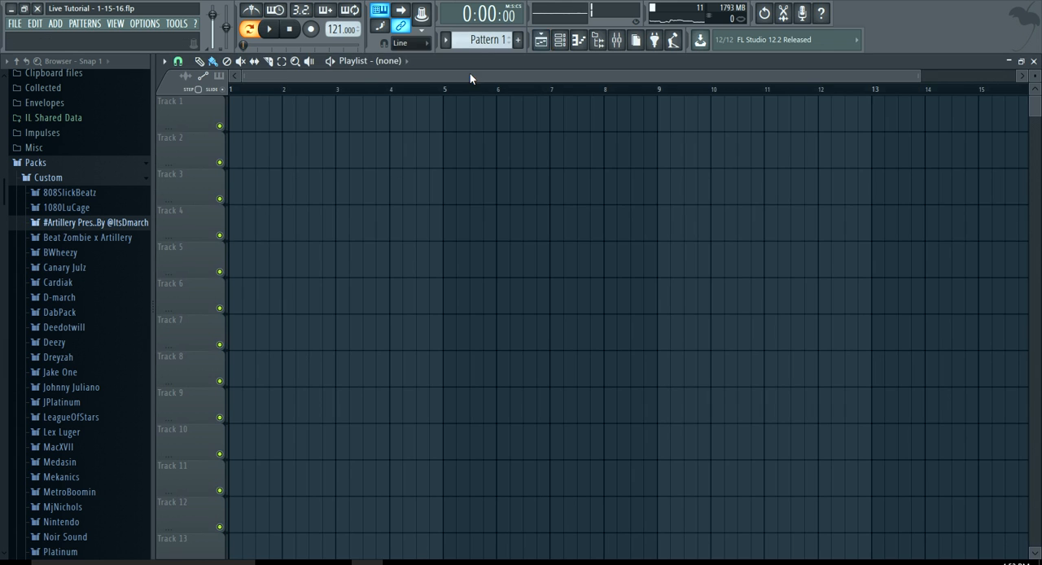
pyautogui.click(560, 41)
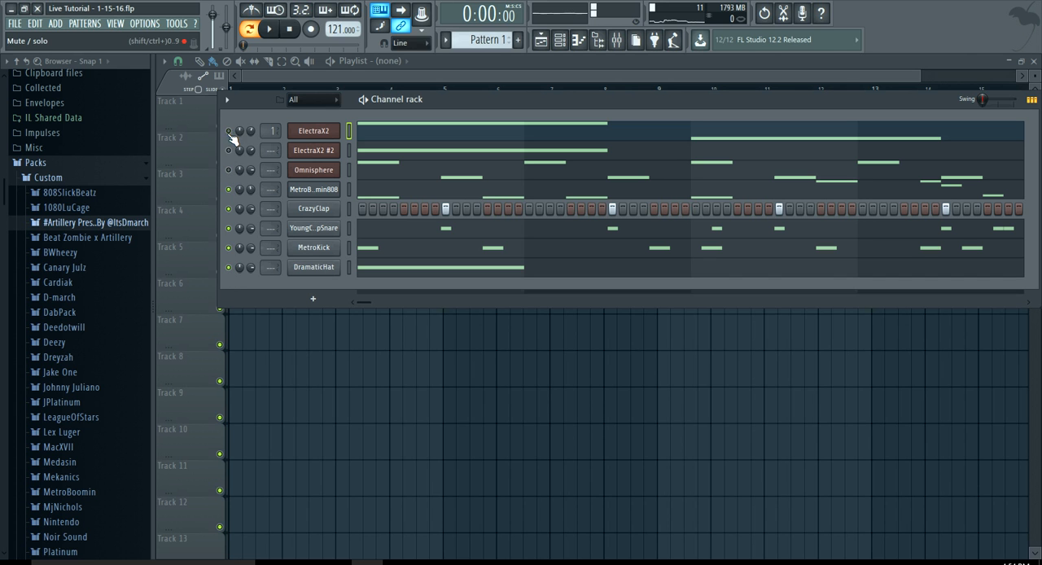
pyautogui.press('space')
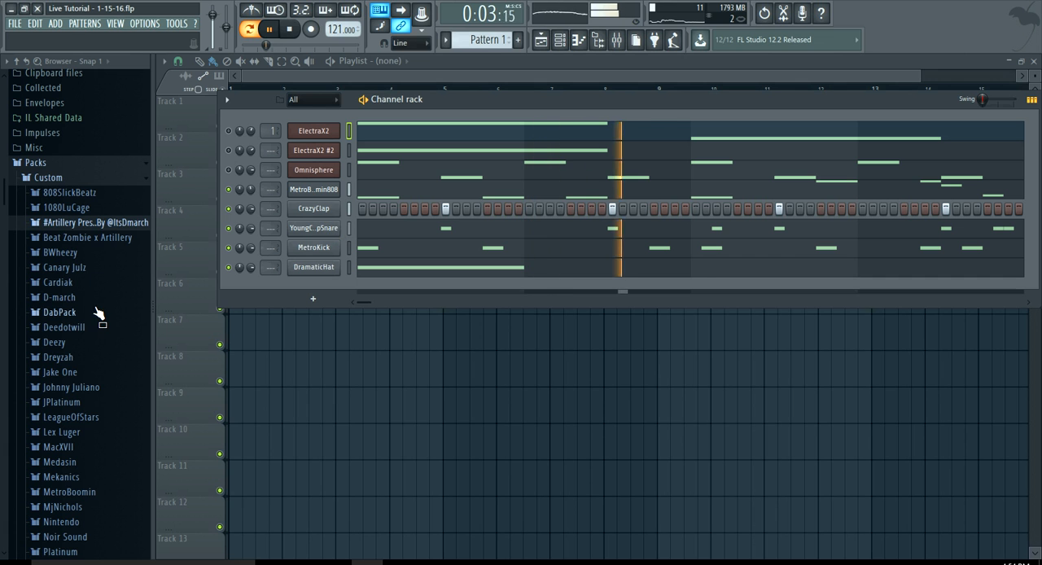
# Add Hihat #2 from the D-march pack's Hihat folder as a new channel below DramaticHat
pyautogui.scroll(-2, 98, 314)
pyautogui.click(84, 271)
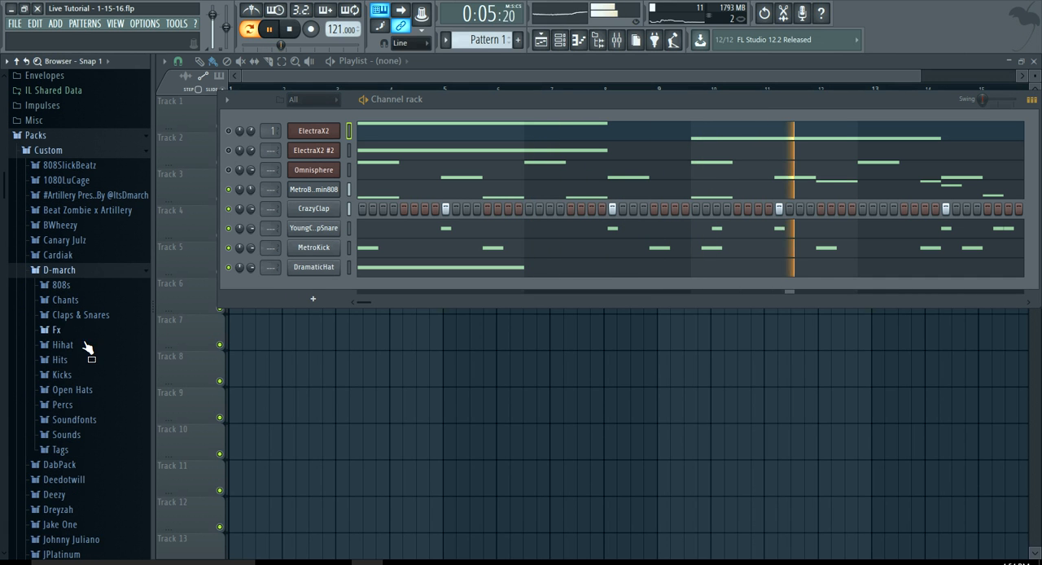
pyautogui.click(85, 345)
pyautogui.moveTo(75, 373); pyautogui.dragTo(302, 285)
# Shorten the Hihat sample's tail with the fade-out and trim effects, and close its channel settings
pyautogui.click(317, 288)
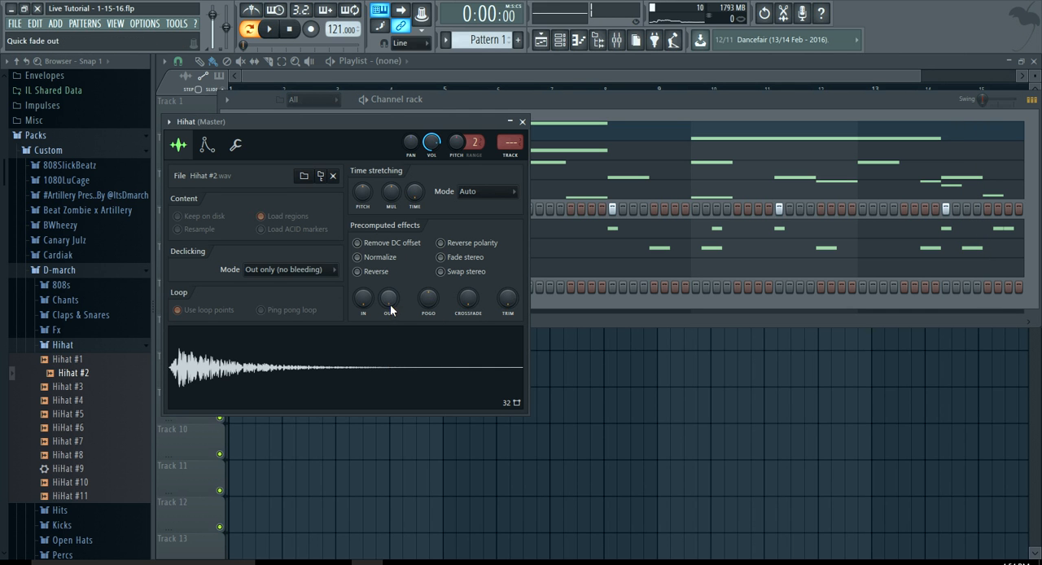
pyautogui.moveTo(389, 298); pyautogui.dragTo(389, 280)
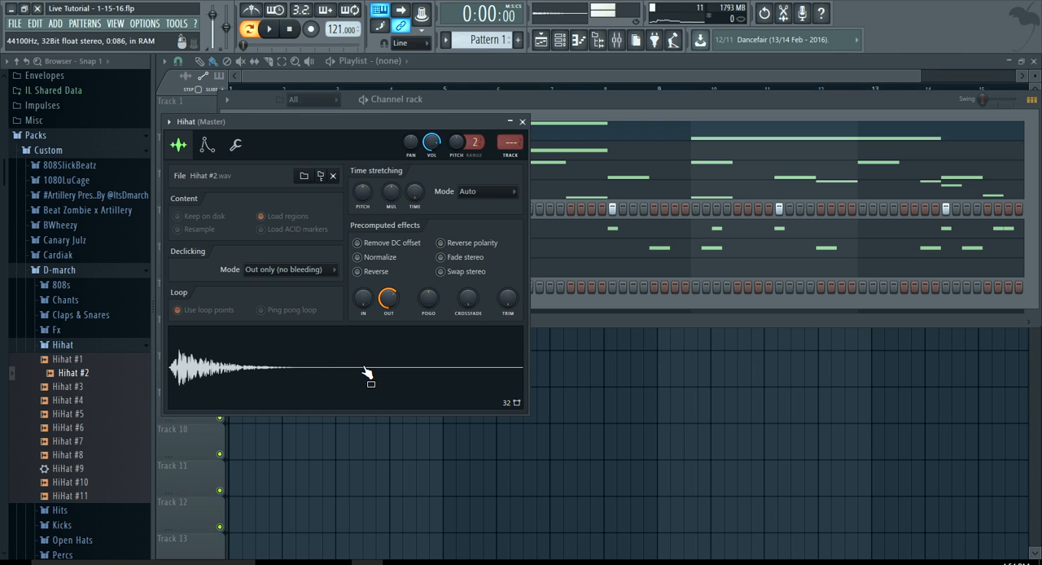
pyautogui.moveTo(527, 299); pyautogui.dragTo(486, 305)
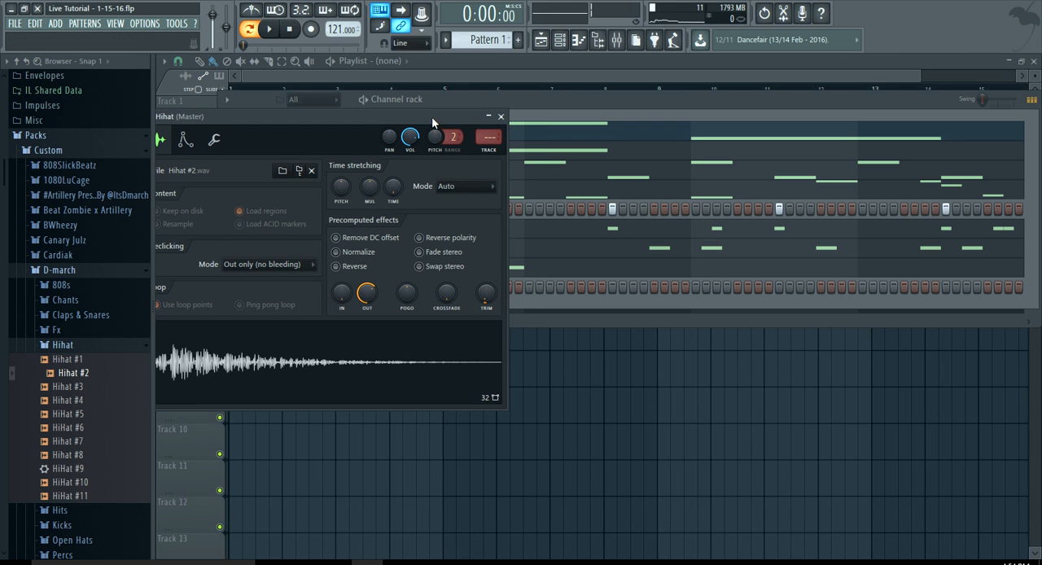
pyautogui.moveTo(432, 117); pyautogui.dragTo(533, 140)
pyautogui.click(603, 140)
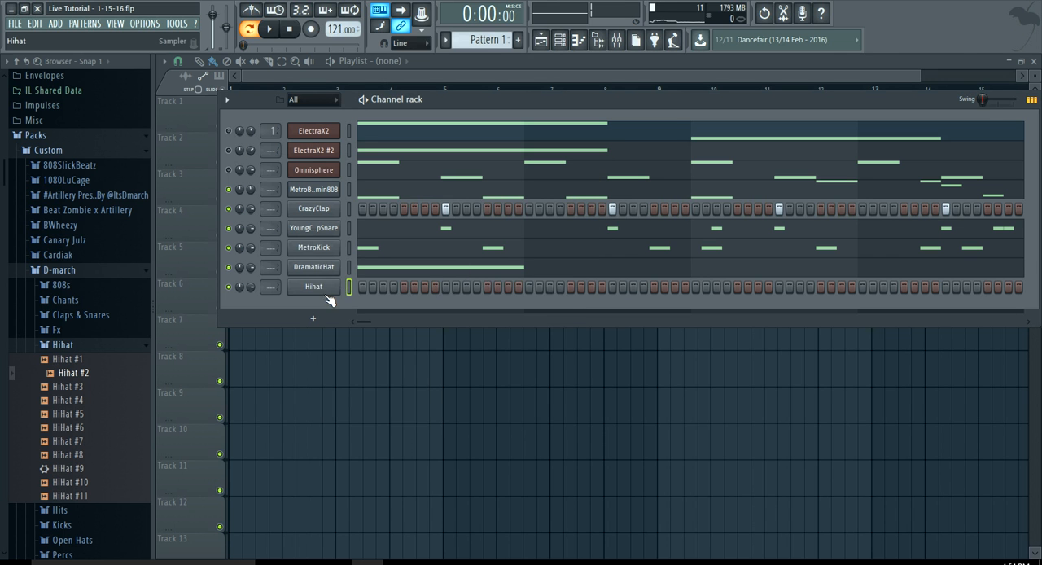
# Fill the Hihat channel with a hit on every second step and play the drums to hear it
pyautogui.rightClick(329, 290)
pyautogui.click(479, 330)
pyautogui.press('space')
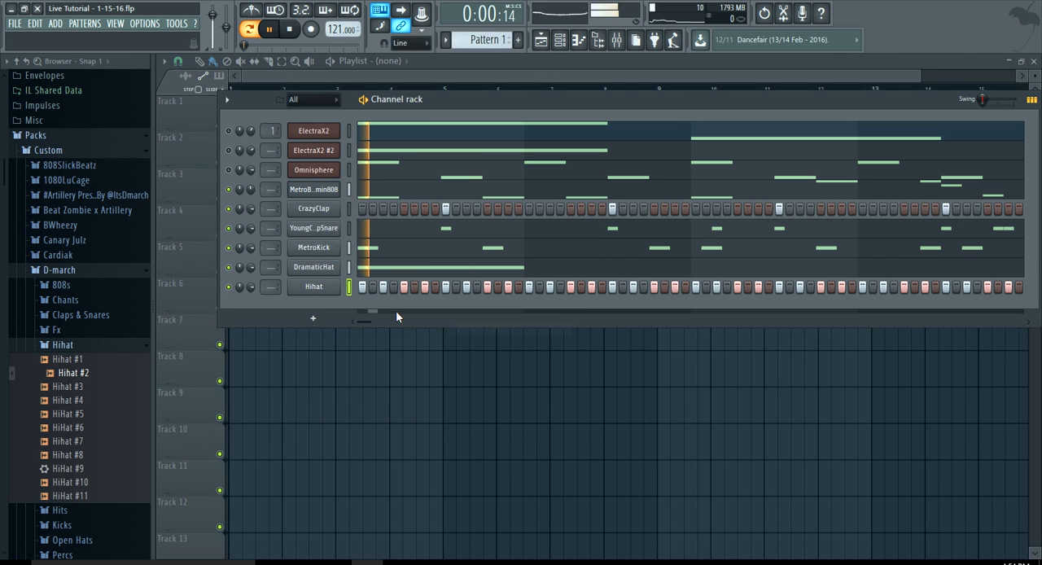
pyautogui.press('space')
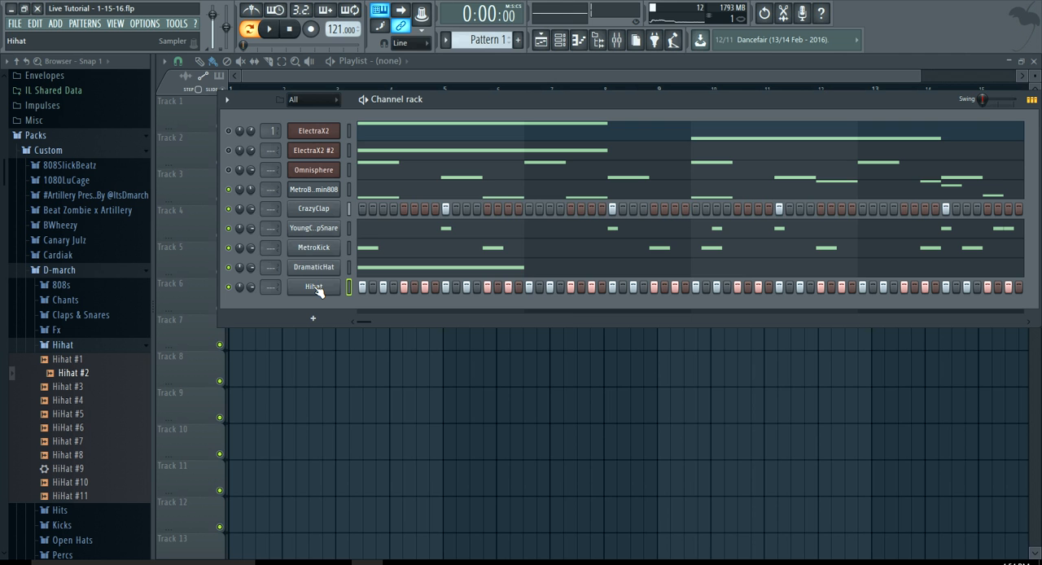
# Lengthen all C5 notes in the Hihat piano roll to two steps each, play them briefly and clear the selection
pyautogui.rightClick(326, 290)
pyautogui.click(359, 290)
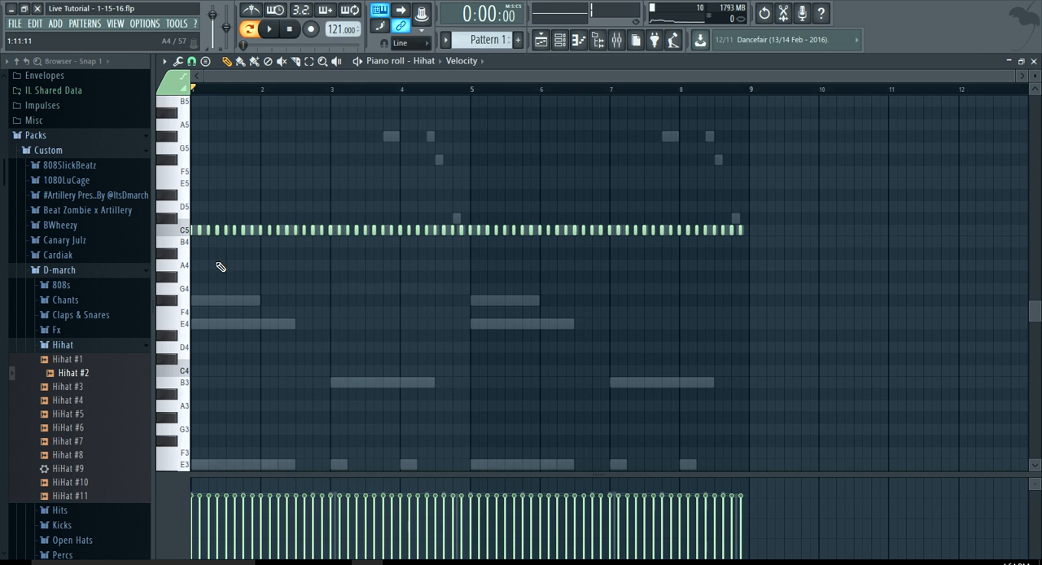
pyautogui.keyDown('ctrl'); pyautogui.scroll(5, 201, 254); pyautogui.keyUp('ctrl')
pyautogui.hotkey('ctrl', 'a')
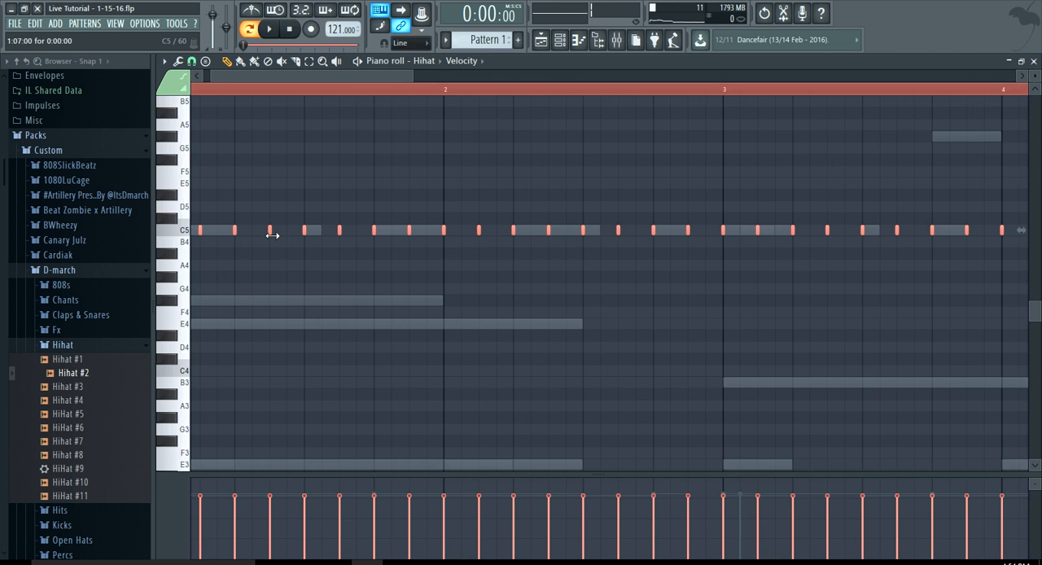
pyautogui.moveTo(272, 234); pyautogui.dragTo(332, 239)
pyautogui.keyDown('ctrl'); pyautogui.scroll(-3, 337, 274); pyautogui.keyUp('ctrl')
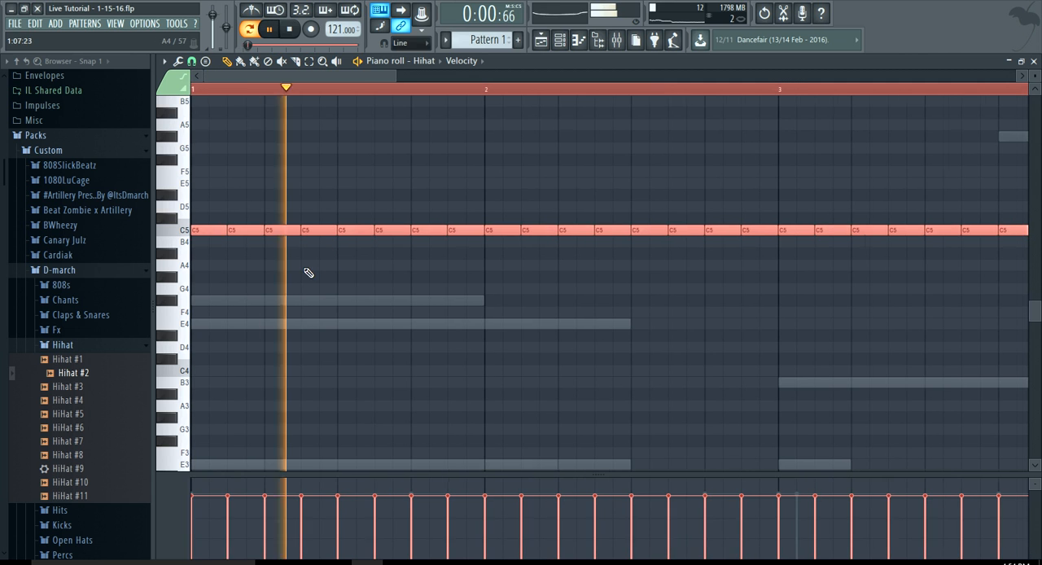
pyautogui.click(308, 267)
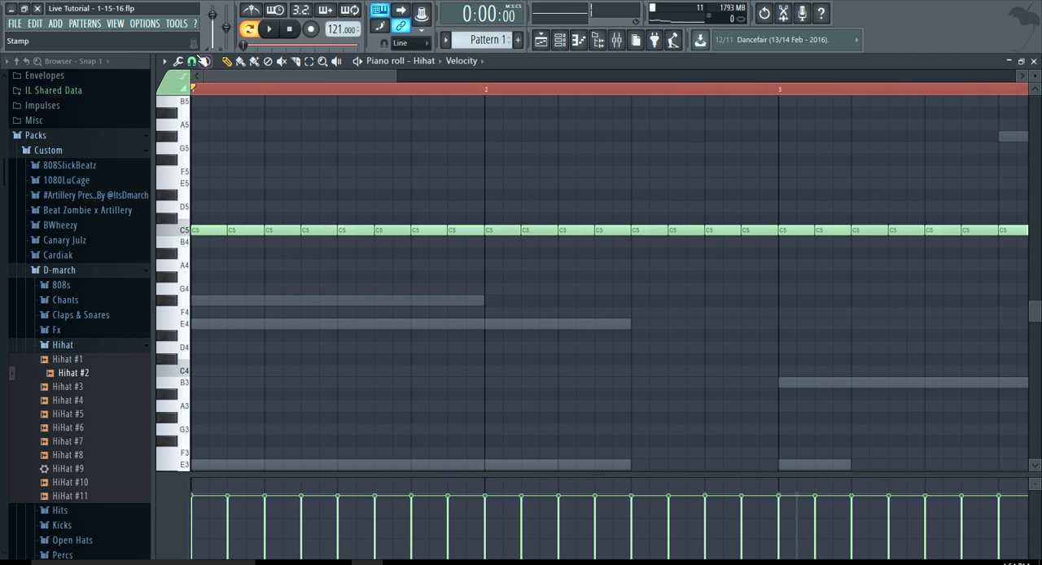
# Replace the C5 hi-hat note at step 7 of bar 1 with a triplet roll of three equal C5 notes
pyautogui.click(203, 61)
pyautogui.click(210, 134)
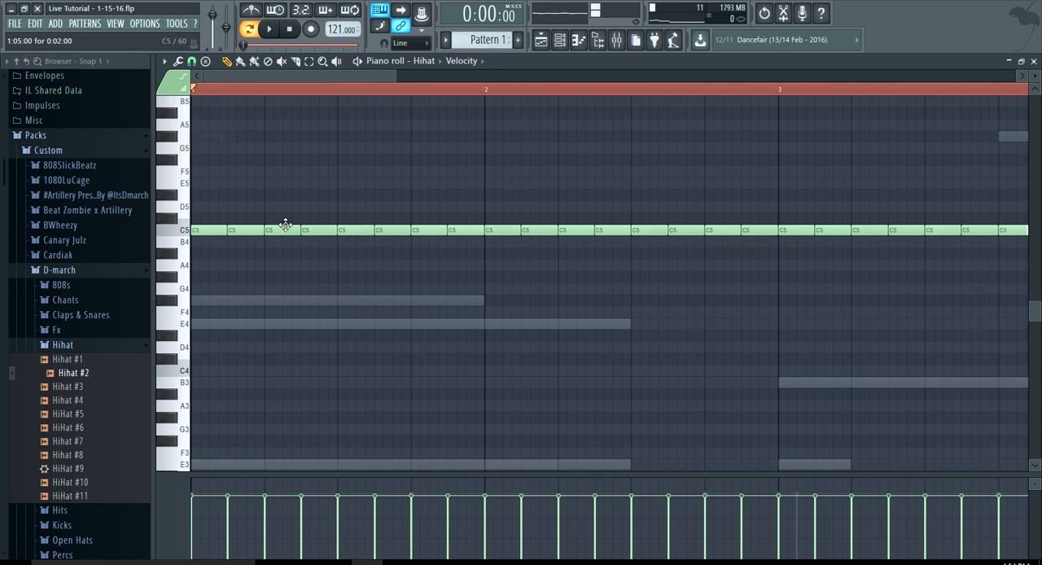
pyautogui.keyDown('ctrl'); pyautogui.scroll(2, 285, 226); pyautogui.keyUp('ctrl')
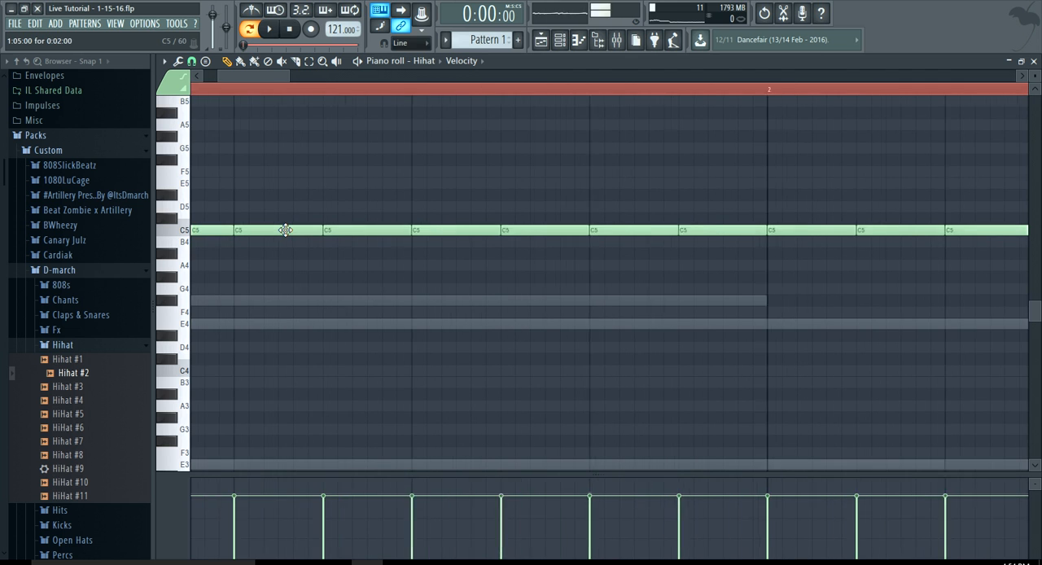
pyautogui.click(367, 230)
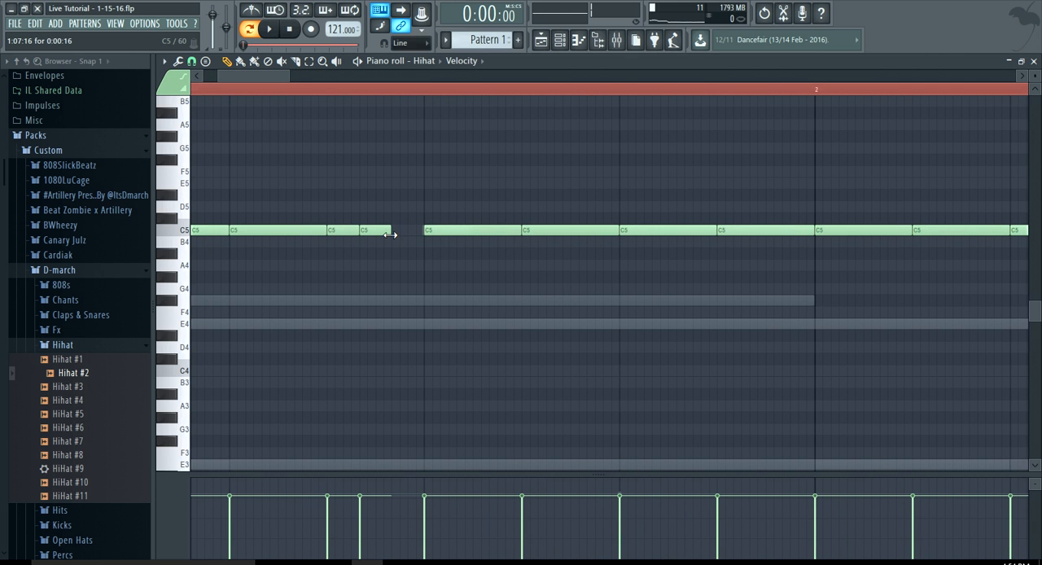
pyautogui.click(395, 233)
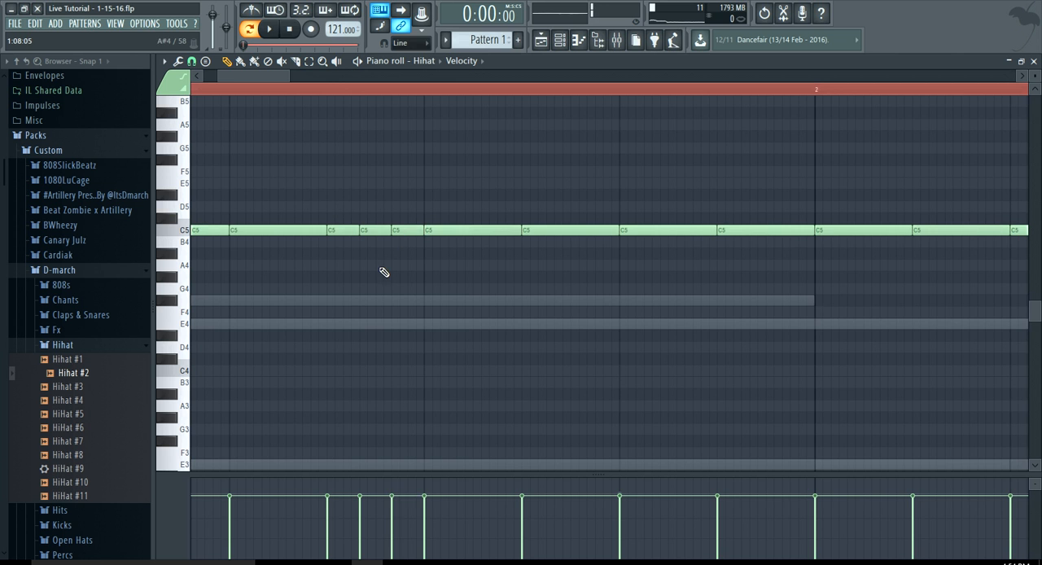
# Play the pattern from the start to check the triplet hi-hat roll in bar 1
pyautogui.keyDown('ctrl'); pyautogui.scroll(-2, 383, 272); pyautogui.keyUp('ctrl')
pyautogui.press('space')
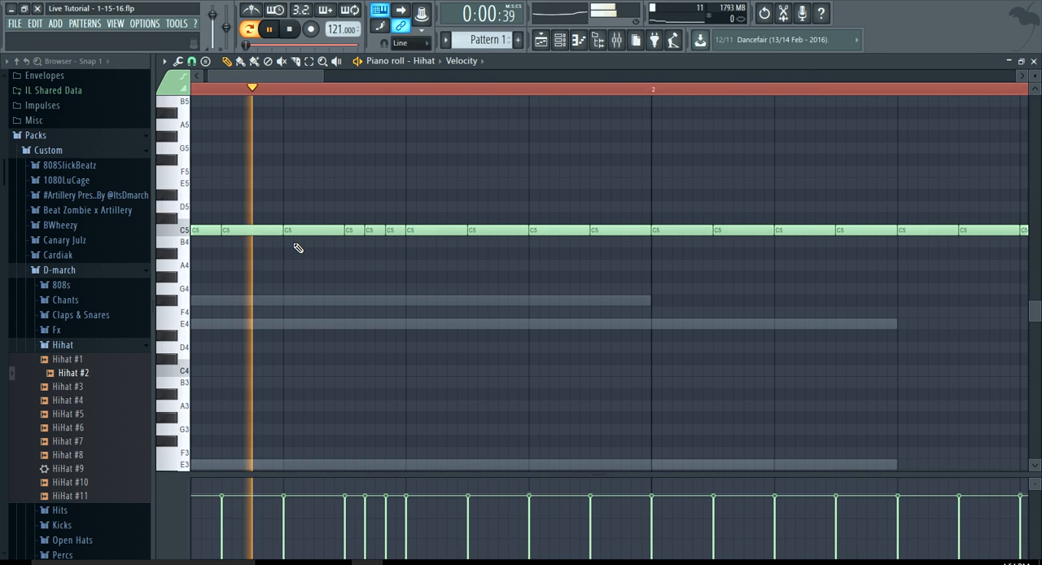
pyautogui.keyDown('ctrl'); pyautogui.scroll(-3, 298, 247); pyautogui.keyUp('ctrl')
pyautogui.press('space')
pyautogui.keyDown('ctrl'); pyautogui.scroll(1, 261, 245); pyautogui.keyUp('ctrl')
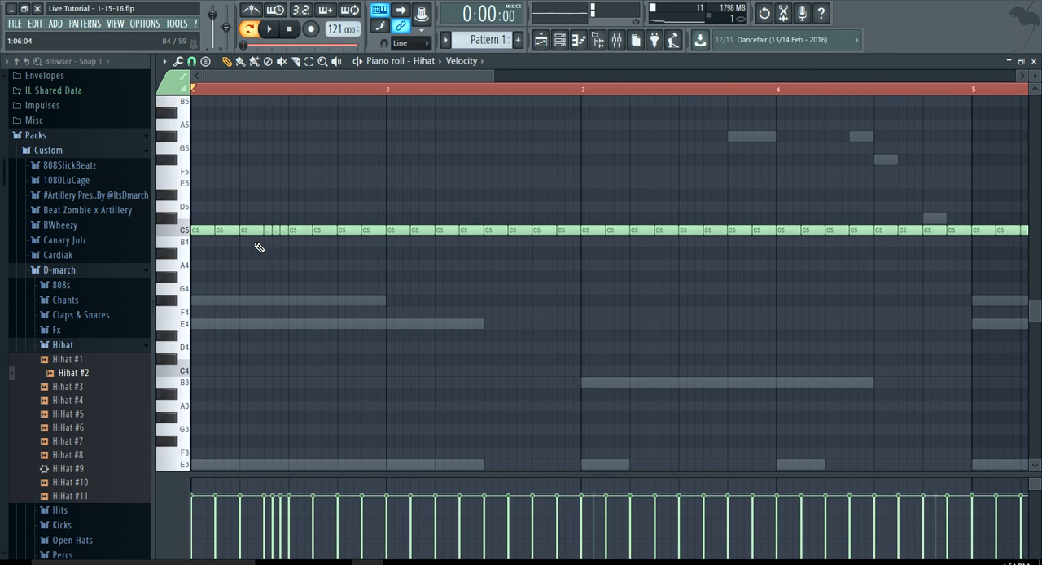
pyautogui.keyDown('ctrl'); pyautogui.scroll(2, 321, 245); pyautogui.keyUp('ctrl')
pyautogui.press('space')
pyautogui.keyDown('ctrl'); pyautogui.scroll(-2, 322, 247); pyautogui.keyUp('ctrl')
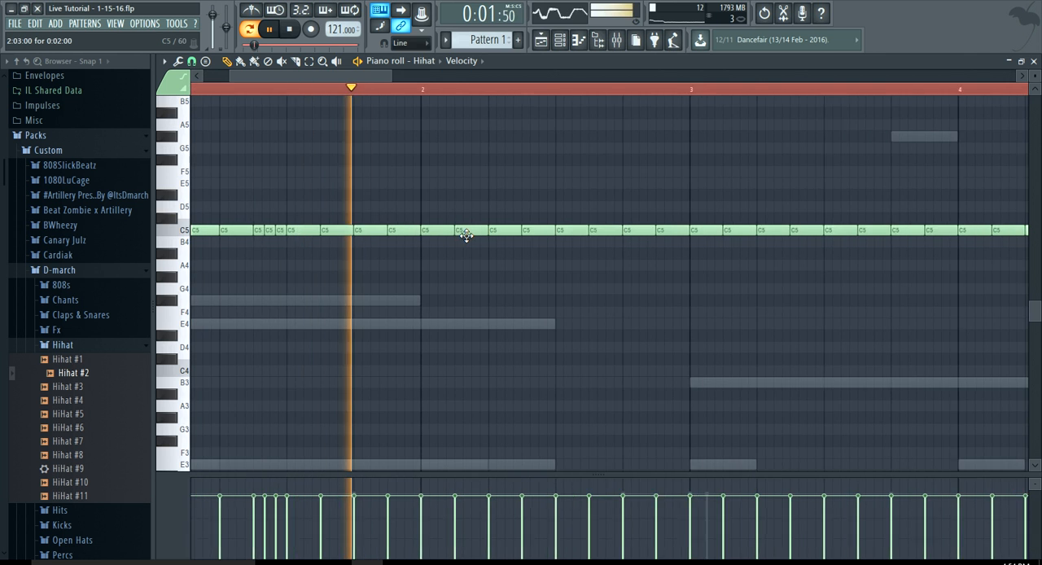
pyautogui.scroll(-2, 465, 233)
pyautogui.press('space')
# Replace the C5 hi-hat at step 3 of bar 2 with two short, triplet-length F#4 notes and play the result
pyautogui.scroll(3, 432, 233)
pyautogui.rightClick(437, 234)
pyautogui.click(384, 275)
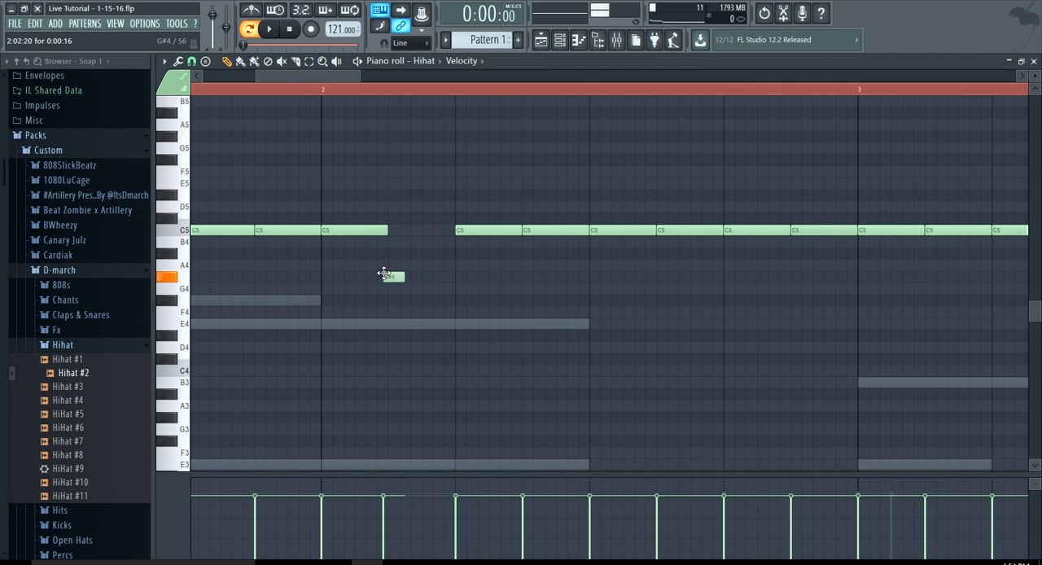
pyautogui.moveTo(394, 277); pyautogui.dragTo(421, 303)
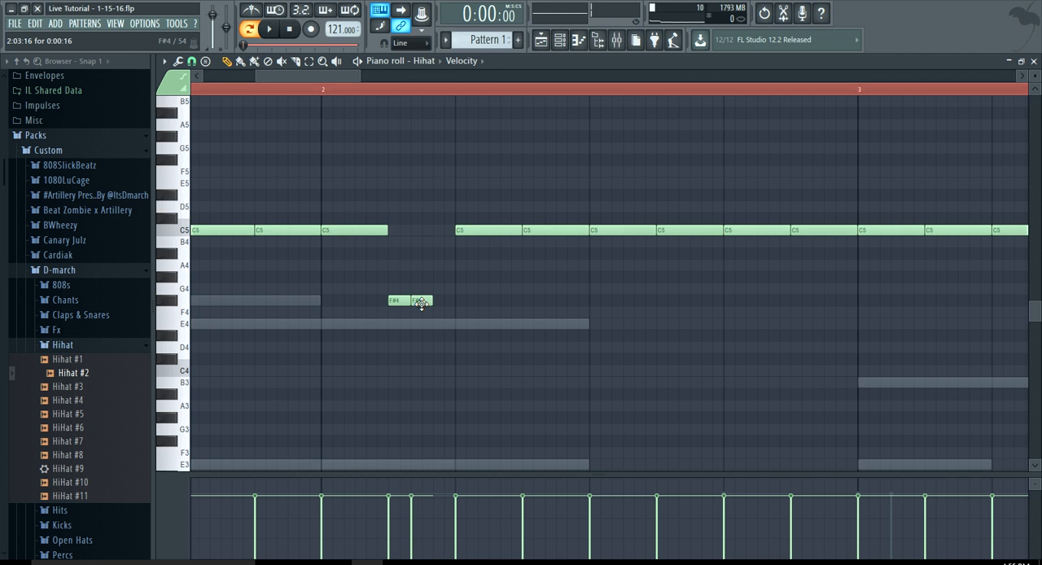
pyautogui.scroll(-3, 422, 303)
pyautogui.scroll(3, 416, 299)
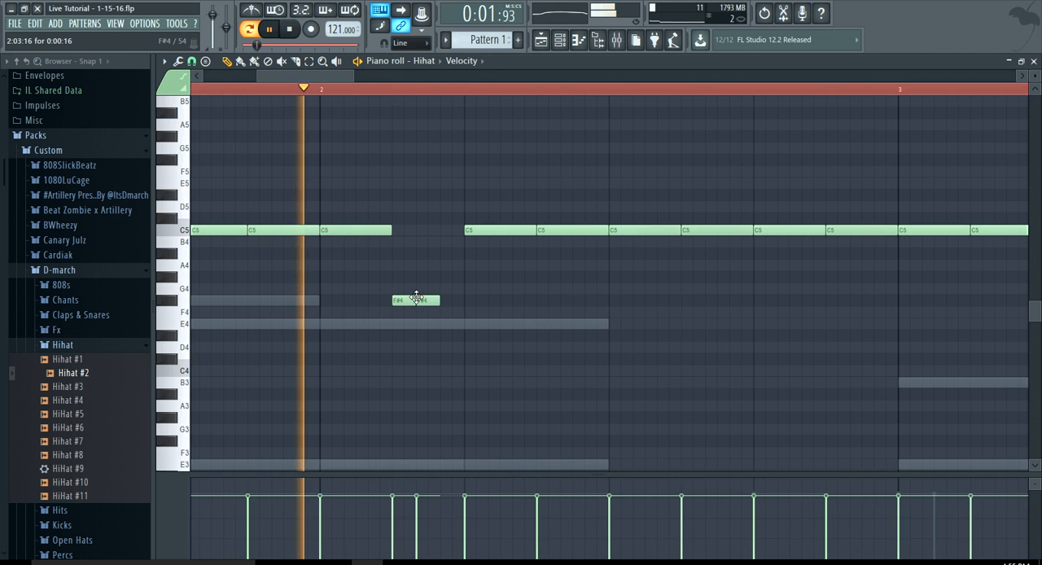
pyautogui.scroll(-2, 416, 298)
pyautogui.scroll(-2, 416, 297)
pyautogui.press('space')
# Replace the C5 hi-hat at step 5 of bar 2 with a two-step F#4 note and play the result
pyautogui.scroll(5, 428, 299)
pyautogui.rightClick(459, 234)
pyautogui.scroll(-2, 440, 293)
pyautogui.click(444, 299)
pyautogui.press('space')
pyautogui.scroll(1, 449, 300)
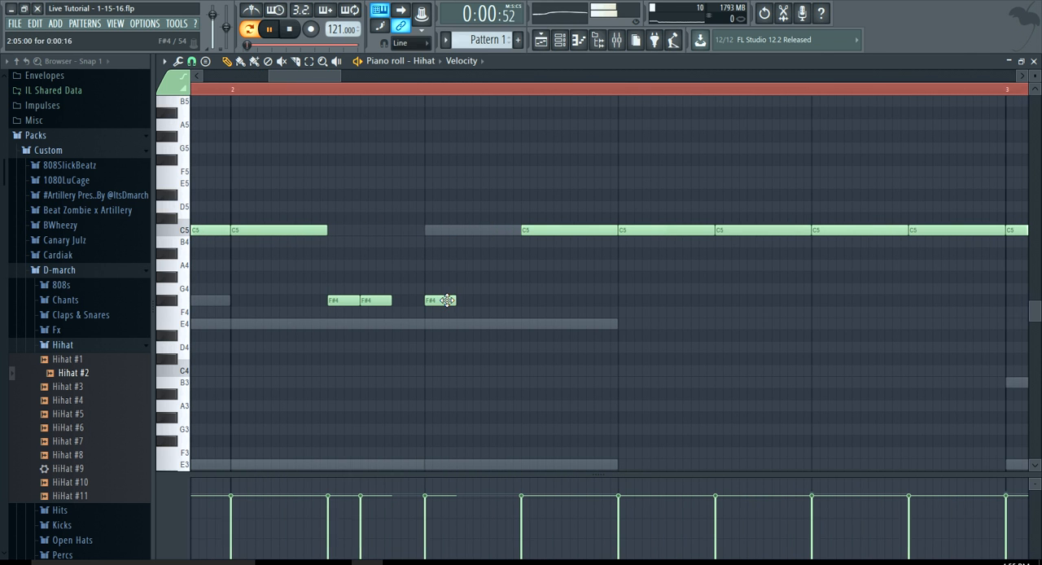
pyautogui.moveTo(455, 300); pyautogui.dragTo(519, 301)
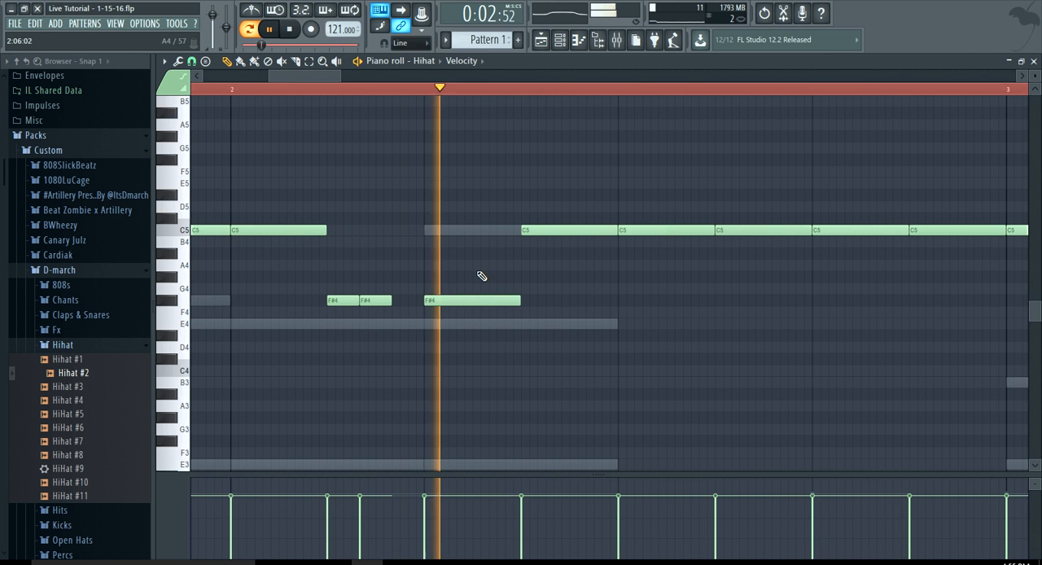
pyautogui.scroll(-2, 481, 275)
pyautogui.press('space')
pyautogui.scroll(-2, 481, 276)
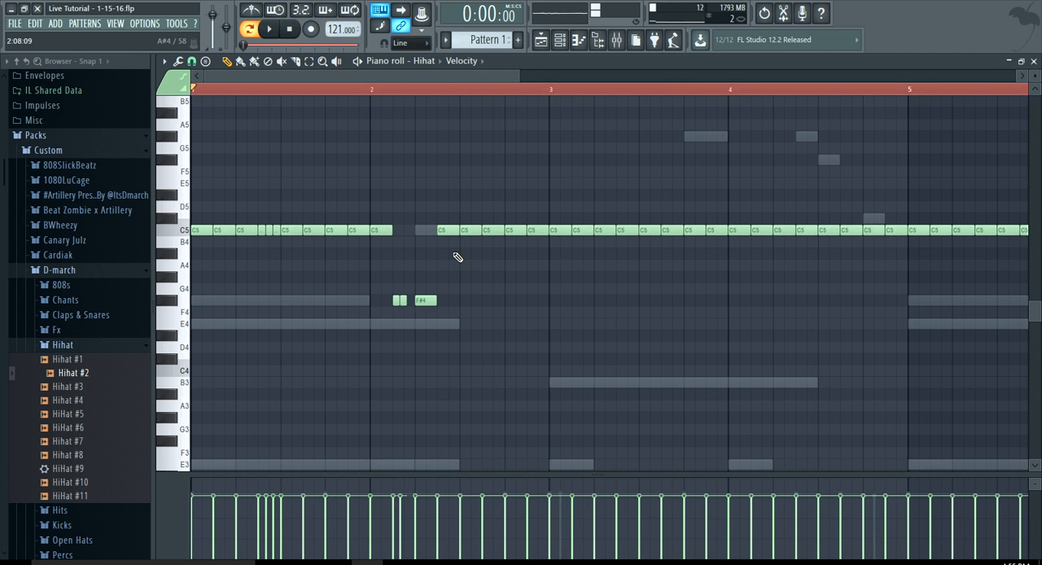
# Replace the C5 hi-hat at step 5 of bar 3 with a triplet roll of three short C5 notes during playback
pyautogui.scroll(-2, 456, 258)
pyautogui.press('space')
pyautogui.scroll(5, 410, 232)
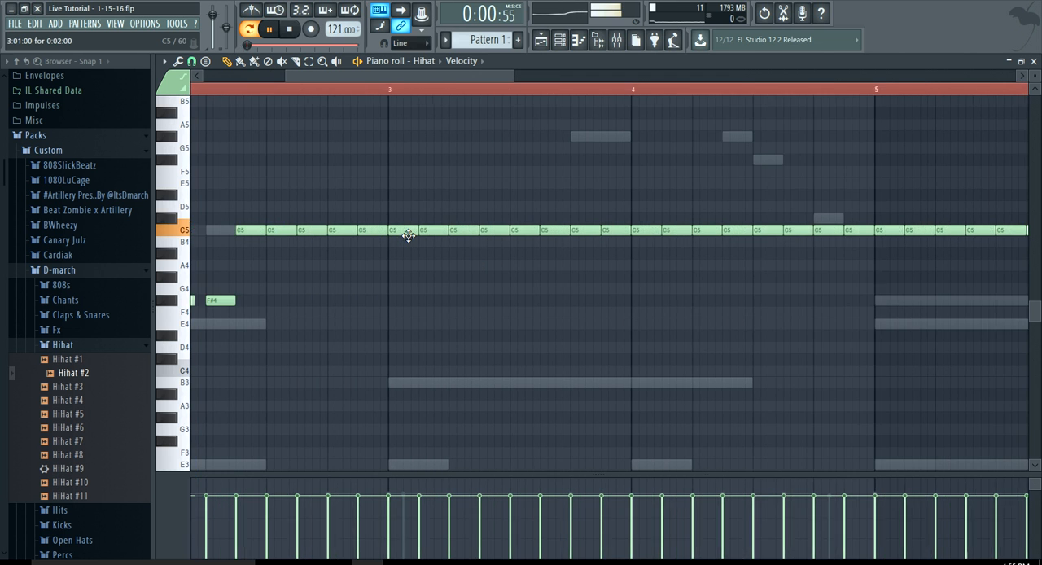
pyautogui.scroll(1, 470, 235)
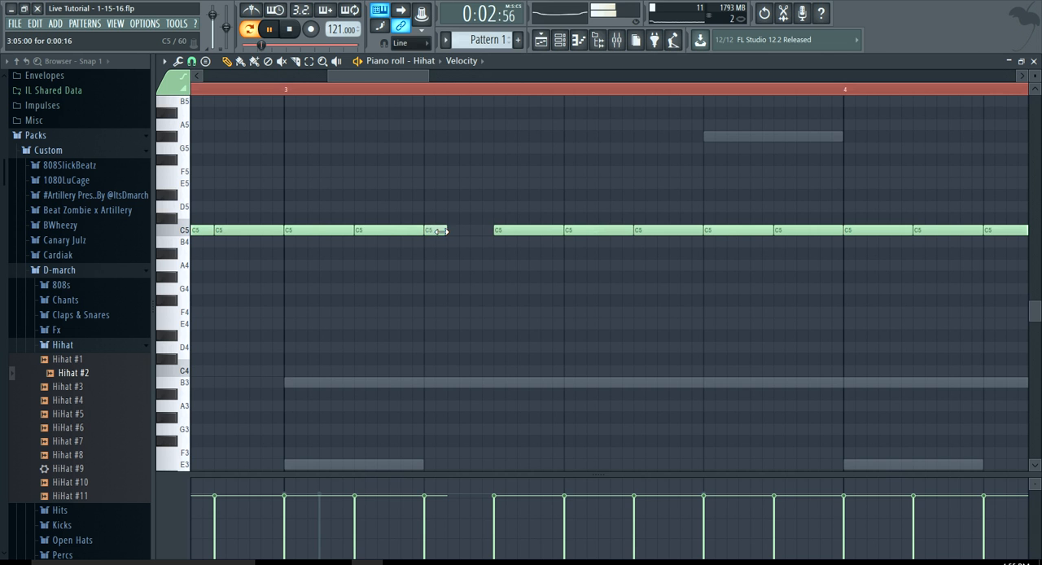
pyautogui.scroll(3, 438, 229)
pyautogui.click(488, 233)
pyautogui.click(511, 234)
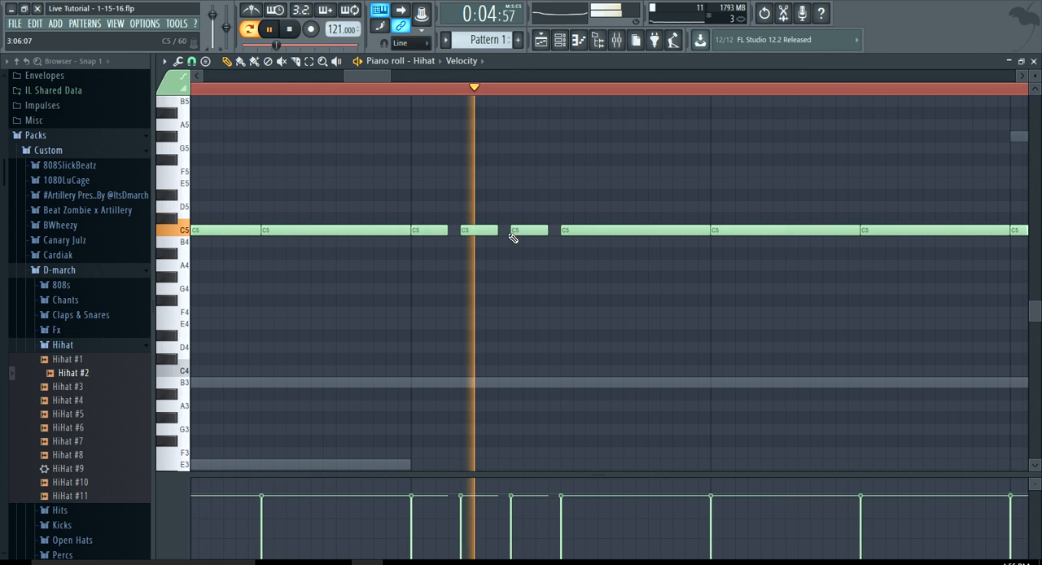
# Replace the C5 hi-hat at step 9 of bar 4 with three very short C5 notes plus a longer one and play the result
pyautogui.scroll(-3, 581, 263)
pyautogui.scroll(-2, 581, 263)
pyautogui.press('space')
pyautogui.scroll(3, 781, 234)
pyautogui.rightClick(793, 231)
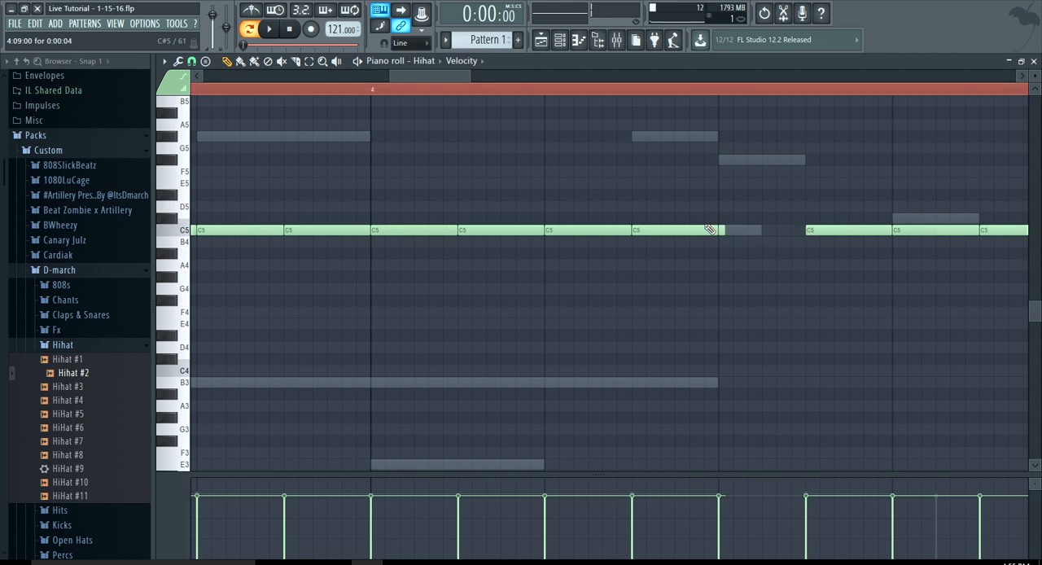
pyautogui.scroll(2, 749, 234)
pyautogui.click(772, 233)
pyautogui.moveTo(782, 231); pyautogui.dragTo(830, 242)
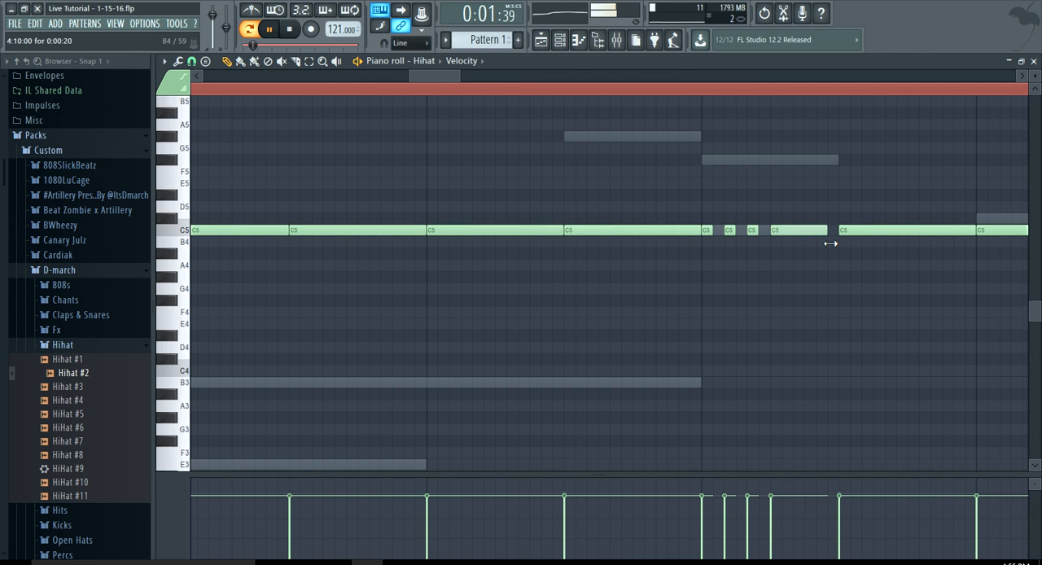
pyautogui.scroll(-4, 704, 303)
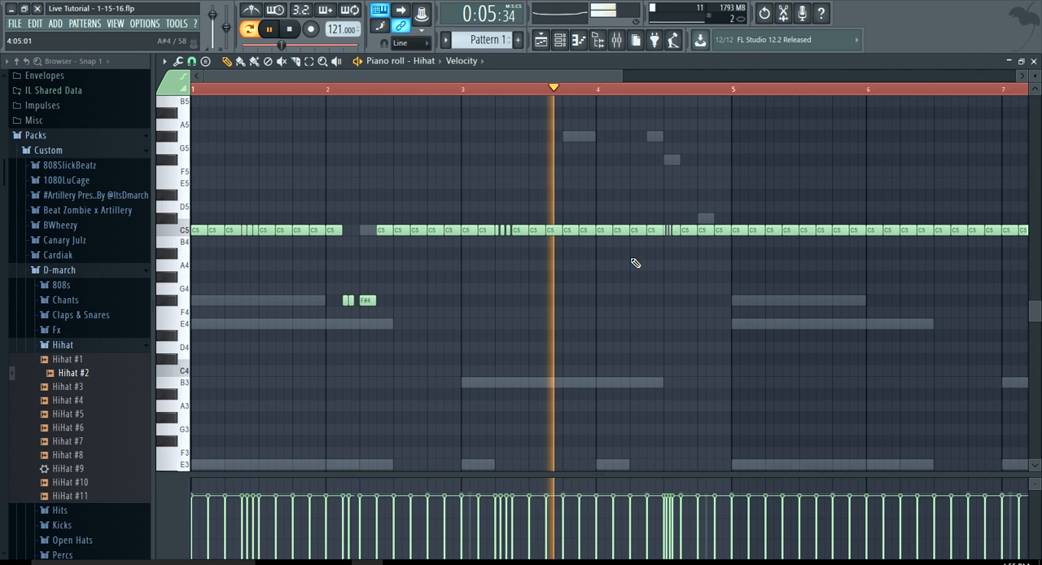
pyautogui.scroll(3, 633, 263)
pyautogui.scroll(-4, 686, 257)
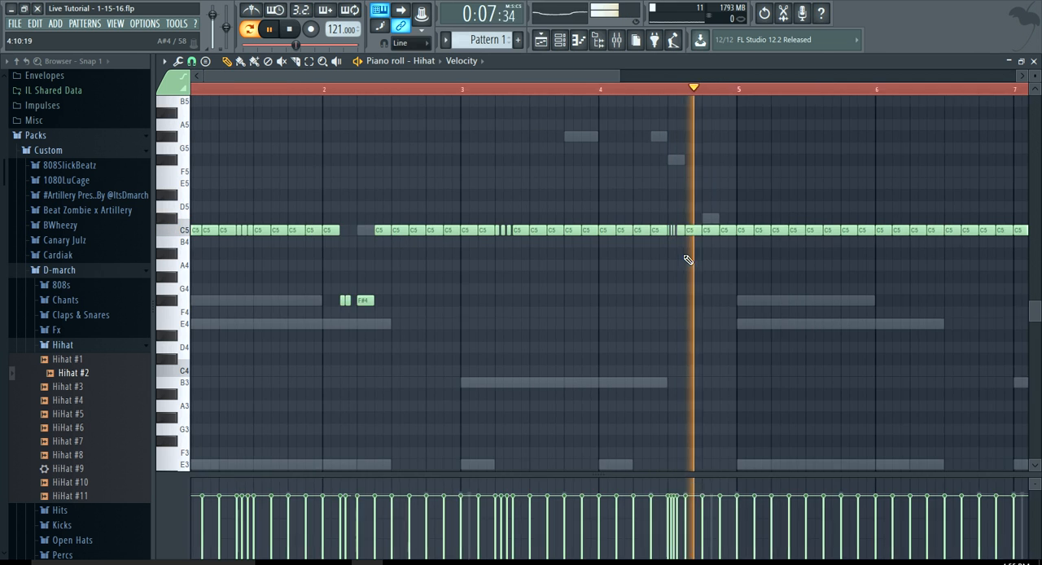
pyautogui.press('space')
# Delete all the plain C5 hi-hat notes from bar 5 to the end of bar 8
pyautogui.scroll(-1, 586, 228)
pyautogui.rightClick(556, 230)
pyautogui.rightClick(584, 229)
pyautogui.moveTo(615, 236)
pyautogui.mouseDown()
pyautogui.moveTo(724, 228)
pyautogui.moveTo(728, 247)
pyautogui.moveTo(892, 233)
pyautogui.mouseUp()
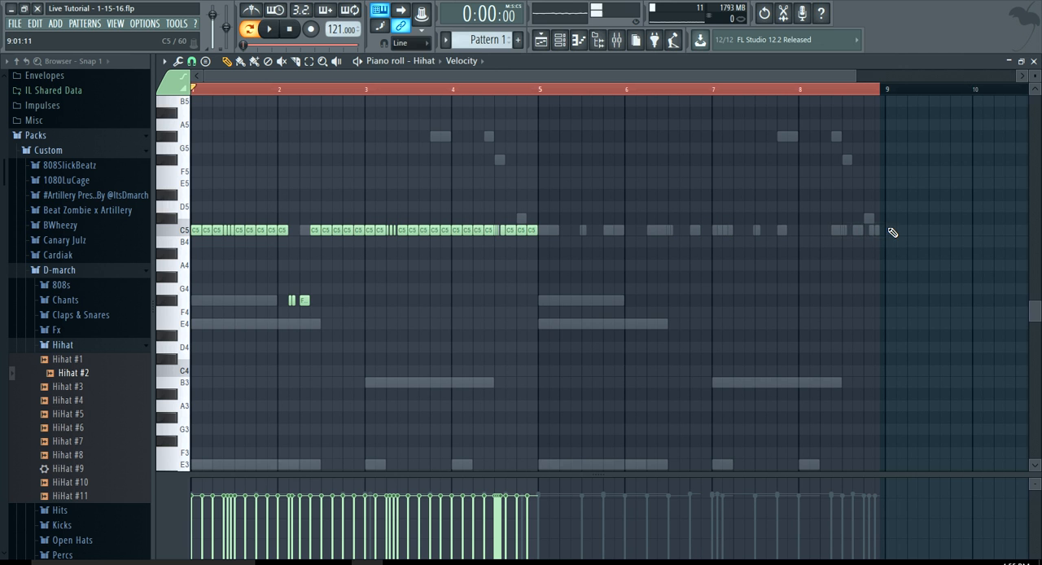
# Duplicate the hi-hat pattern of bars 1–4 into bars 5–8, aligned to the start of bar 5, and clear the selection
pyautogui.hotkey('ctrl', 'a')
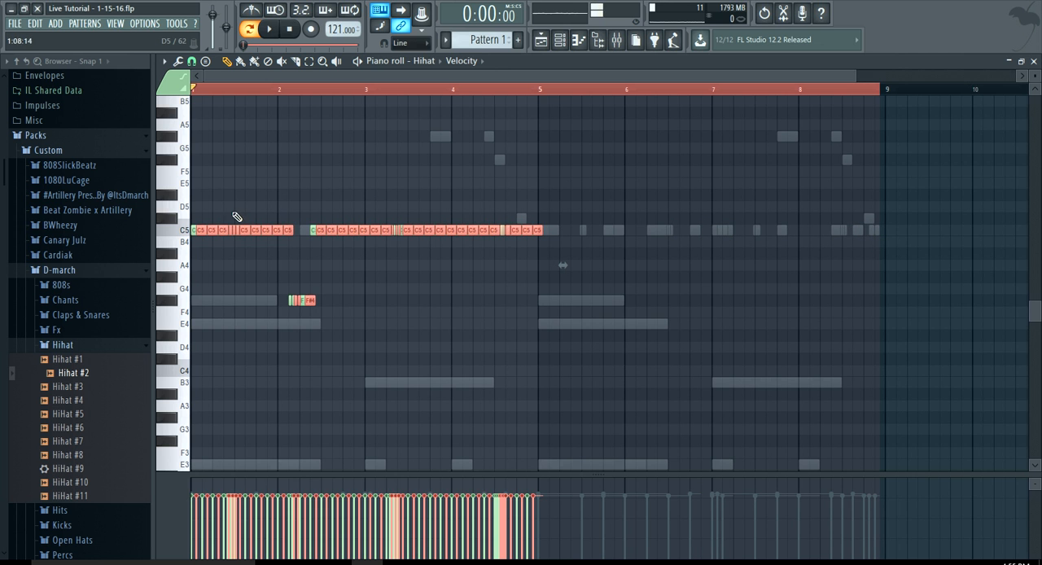
pyautogui.moveTo(213, 230); pyautogui.dragTo(525, 230)
pyautogui.scroll(6, 525, 230)
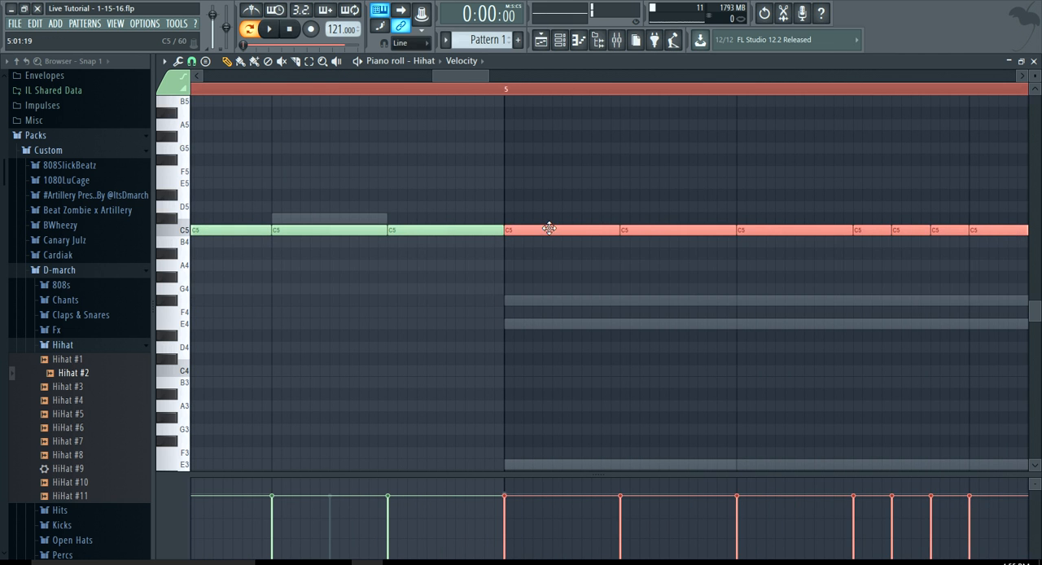
pyautogui.scroll(-6, 549, 273)
pyautogui.click(266, 87)
pyautogui.hotkey('ctrl', 'd')
pyautogui.click(289, 29)
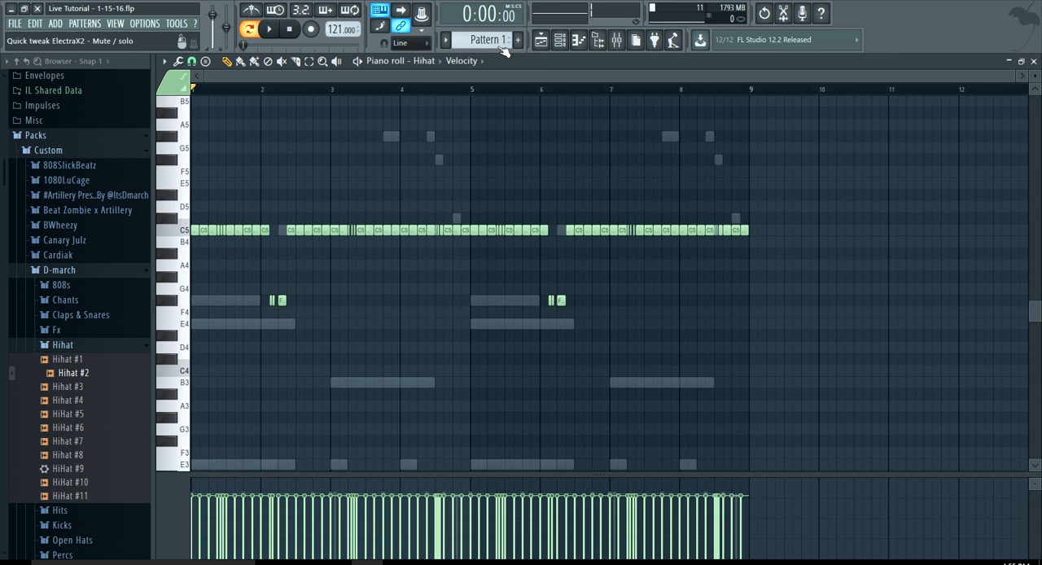
# Show the channel rack and play the full eight-bar pattern to check the hi-hats with the other drums
pyautogui.click(559, 39)
pyautogui.moveTo(464, 97); pyautogui.dragTo(457, 92)
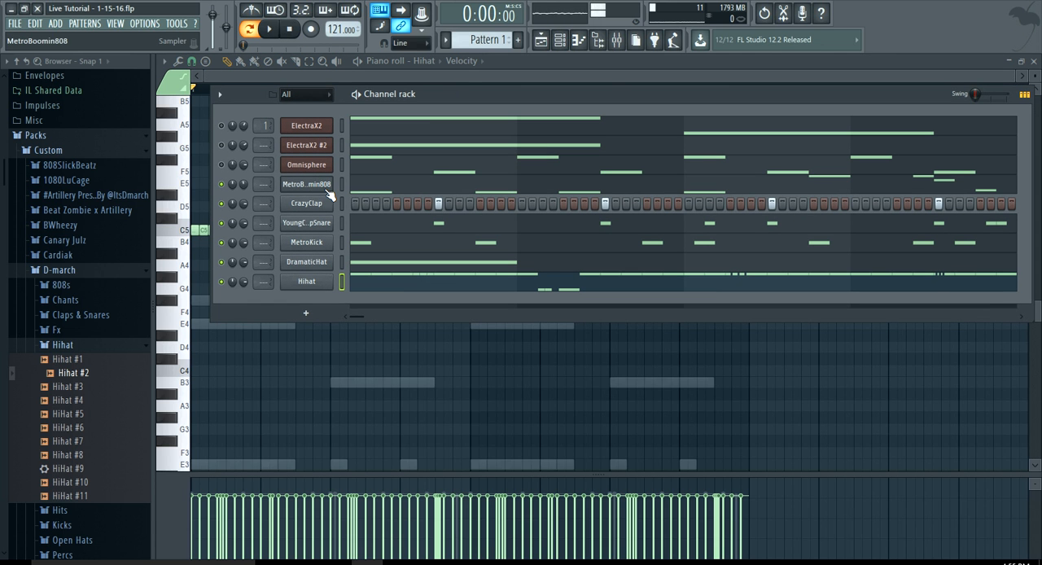
pyautogui.press('space')
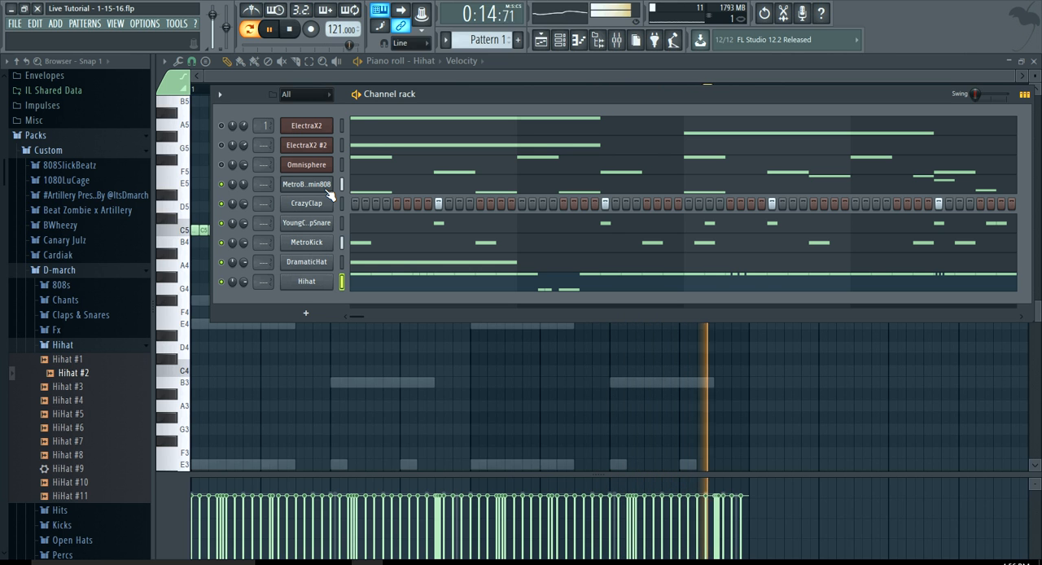
# Unmute the Omnisphere channel and adjust its channel volume while the pattern plays
pyautogui.click(221, 164)
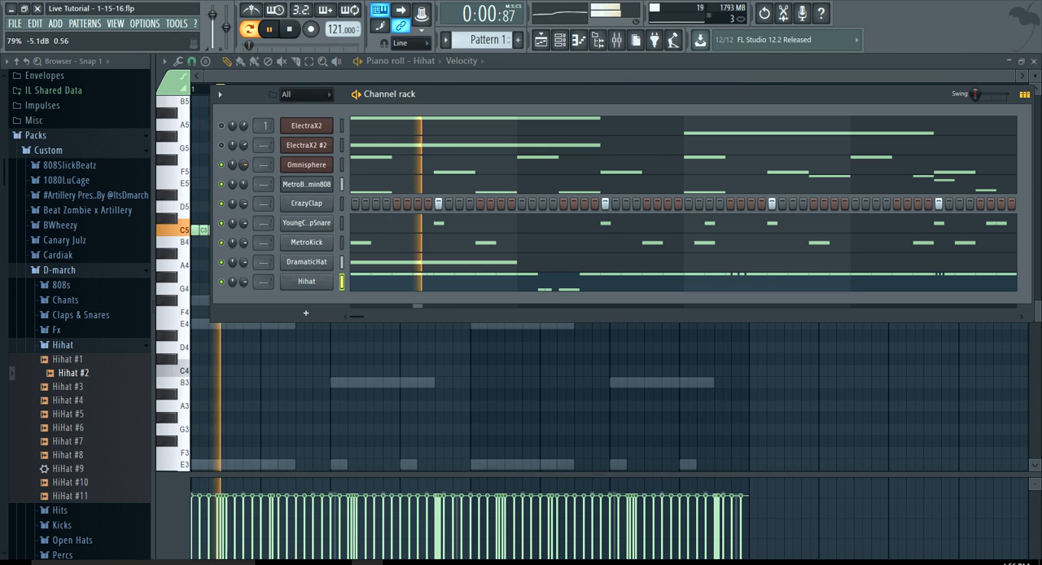
pyautogui.rightClick(243, 166)
pyautogui.click(252, 174)
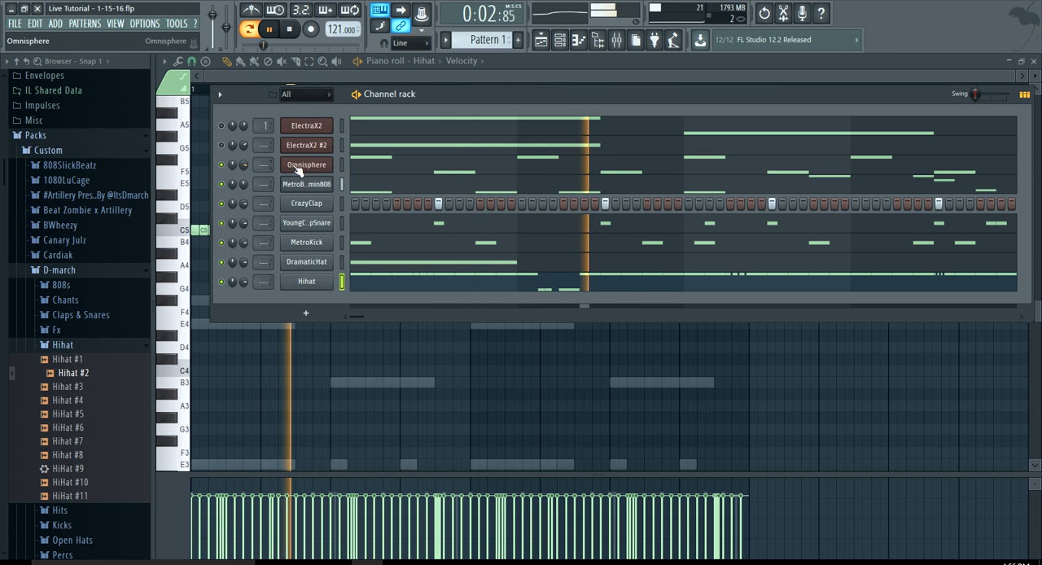
# Try all the Omnisphere notes an octave higher at E4 and B3, and return them to E3 and B2
pyautogui.click(360, 166)
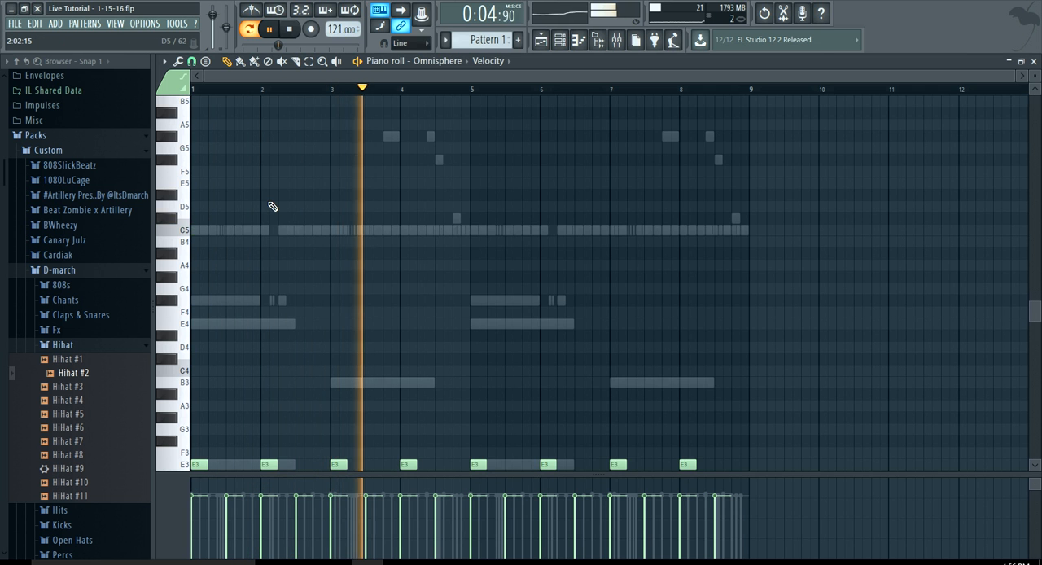
pyautogui.hotkey('shift', 'Up')
pyautogui.hotkey('shift', 'Up')
pyautogui.hotkey('shift', 'Up')
pyautogui.hotkey('shift', 'Up')
pyautogui.hotkey('shift', 'Up')
pyautogui.hotkey('shift', 'Up')
pyautogui.hotkey('shift', 'Up')
pyautogui.hotkey('shift', 'Up')
pyautogui.hotkey('shift', 'Up')
pyautogui.hotkey('shift', 'Up')
pyautogui.hotkey('shift', 'Up')
pyautogui.hotkey('shift', 'Up')
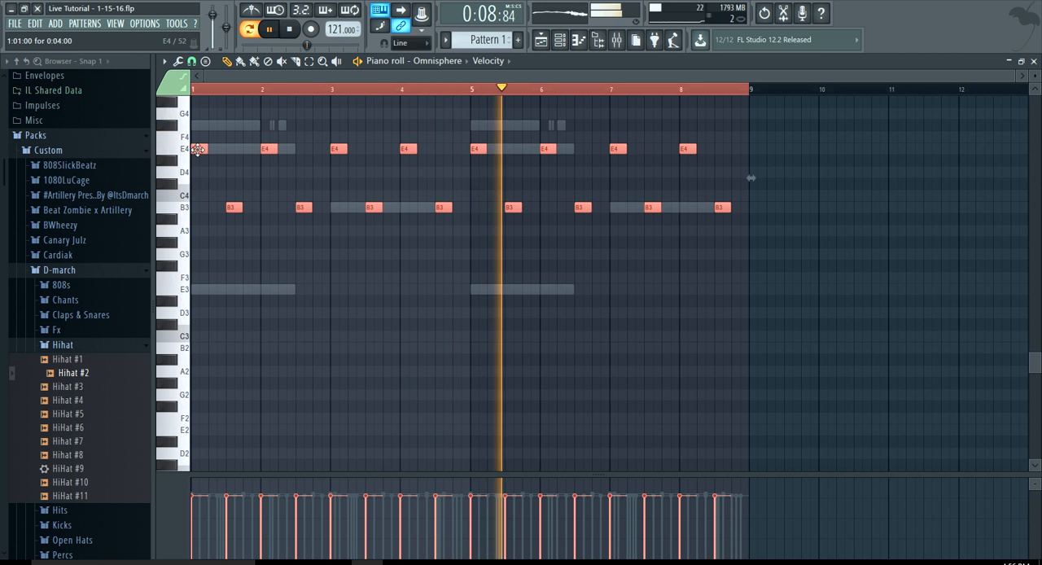
pyautogui.hotkey('shift', 'Down')
pyautogui.hotkey('shift', 'Down')
pyautogui.hotkey('shift', 'Down')
pyautogui.hotkey('shift', 'Down')
pyautogui.hotkey('shift', 'Down')
pyautogui.hotkey('shift', 'Down')
pyautogui.hotkey('shift', 'Down')
pyautogui.hotkey('shift', 'Down')
pyautogui.hotkey('shift', 'Down')
pyautogui.hotkey('shift', 'Down')
pyautogui.hotkey('shift', 'Down')
pyautogui.hotkey('shift', 'Down')
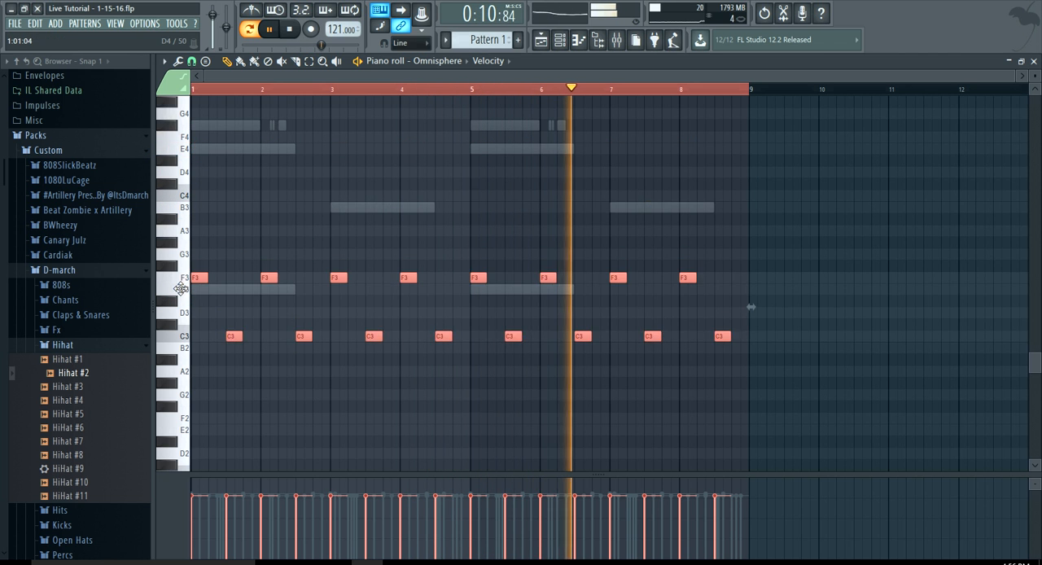
pyautogui.hotkey('ctrl', 'd')
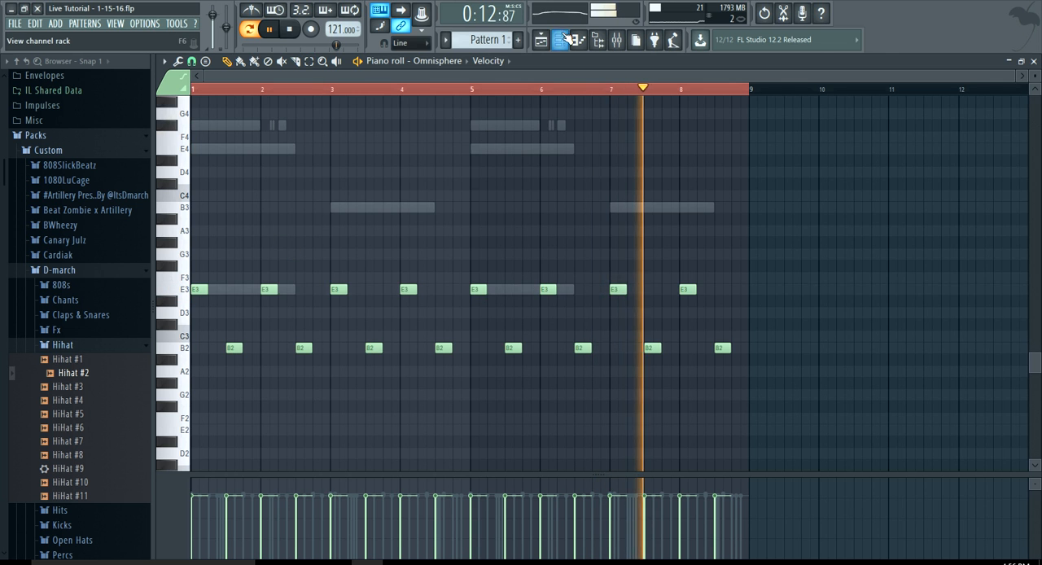
# Unmute the ElectraX2 and ElectraX2 #2 channels and save the project
pyautogui.press('F6')
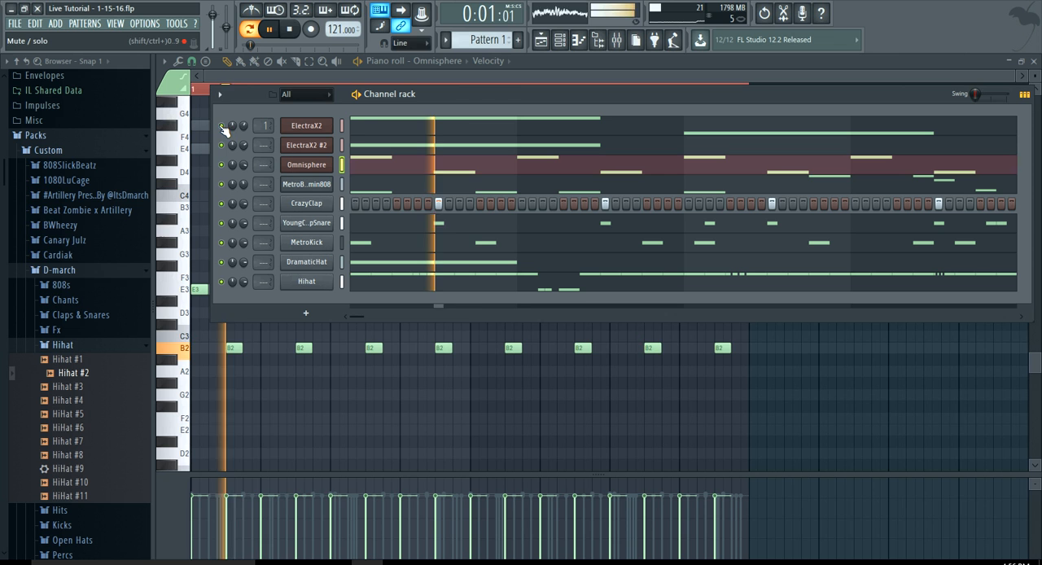
pyautogui.click(15, 23)
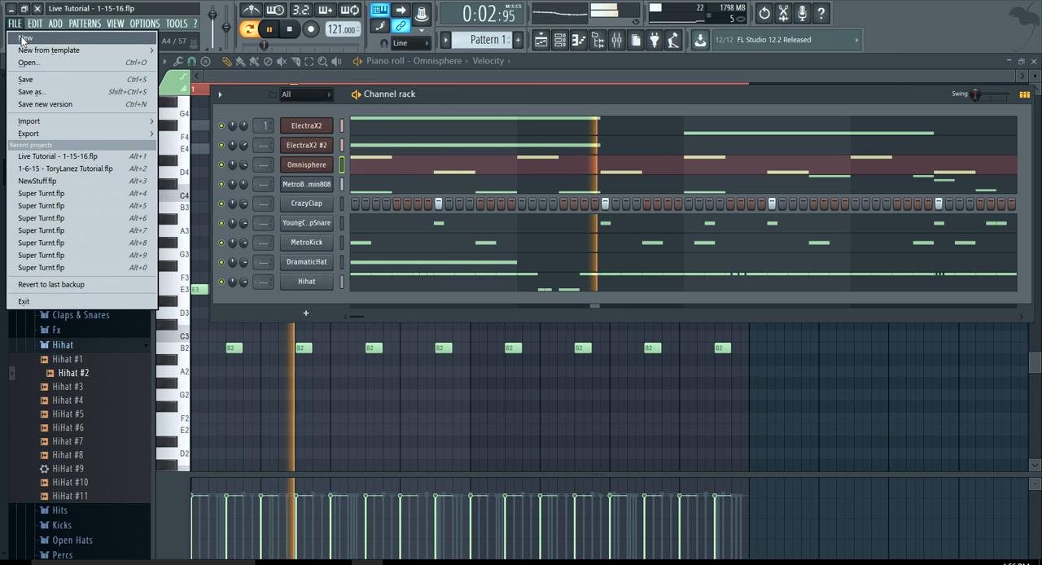
pyautogui.click(49, 79)
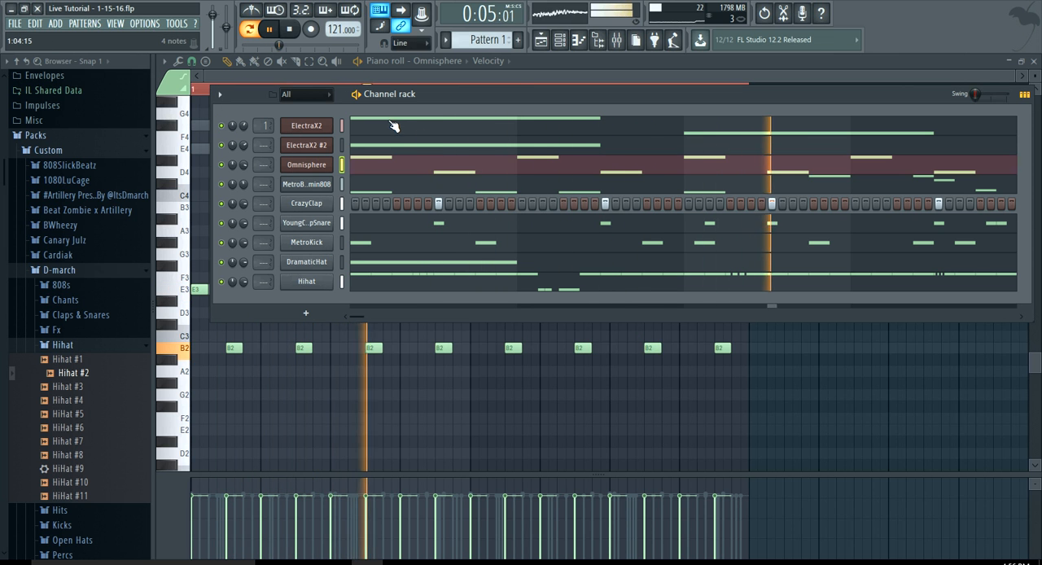
# Stop playback and rename the first ElectraX2 channel as Fxs in the channel rack
pyautogui.click(410, 78)
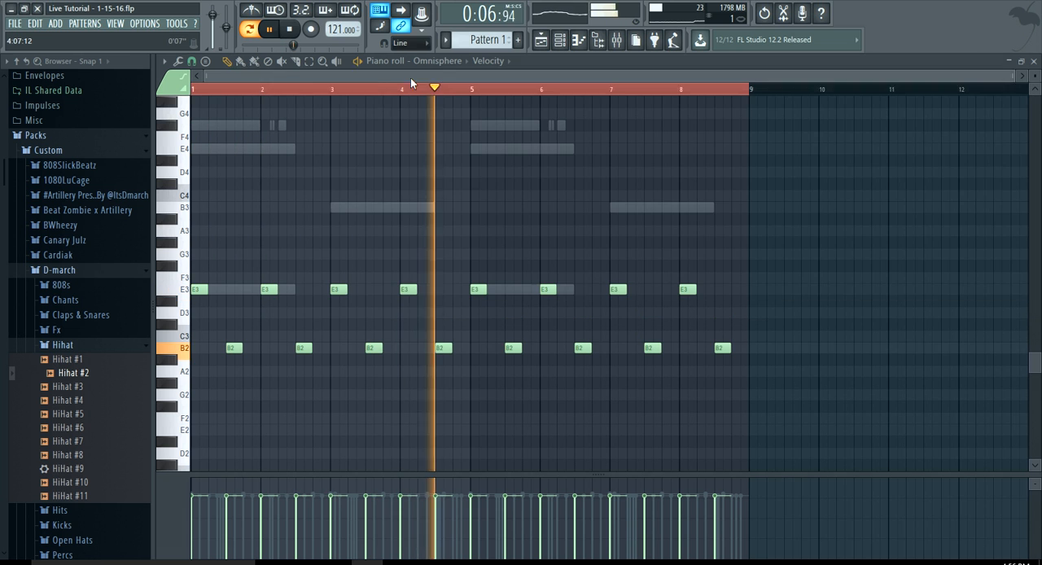
pyautogui.press('space')
pyautogui.click(559, 39)
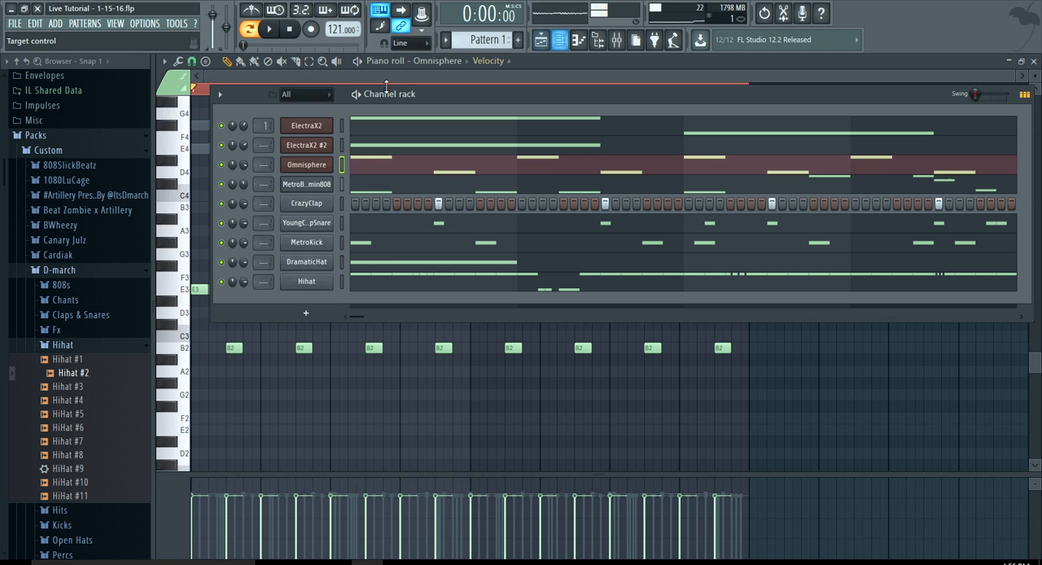
pyautogui.rightClick(293, 145)
pyautogui.click(367, 144)
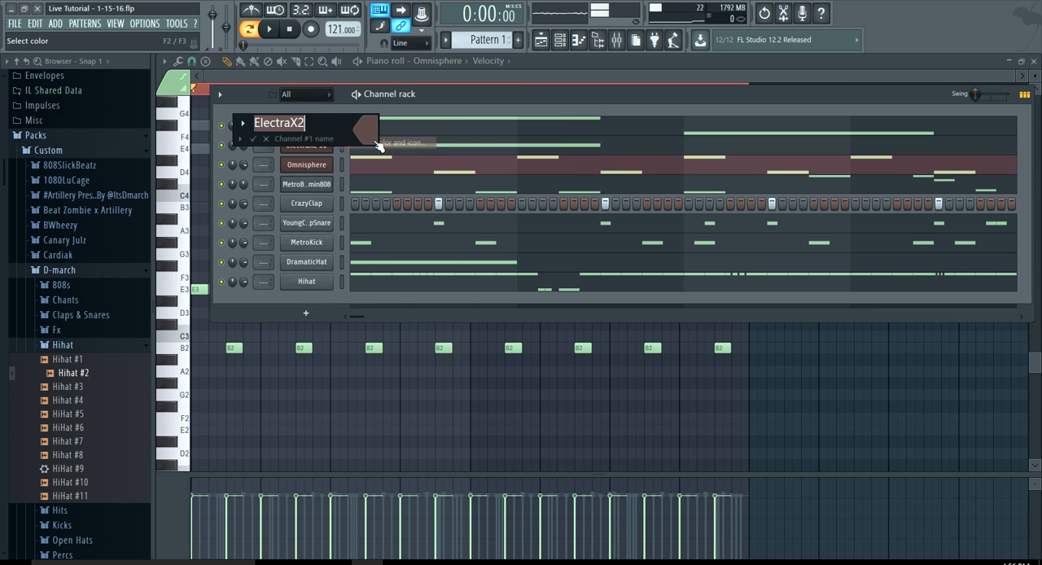
pyautogui.write('Fxs')
pyautogui.press('Return')
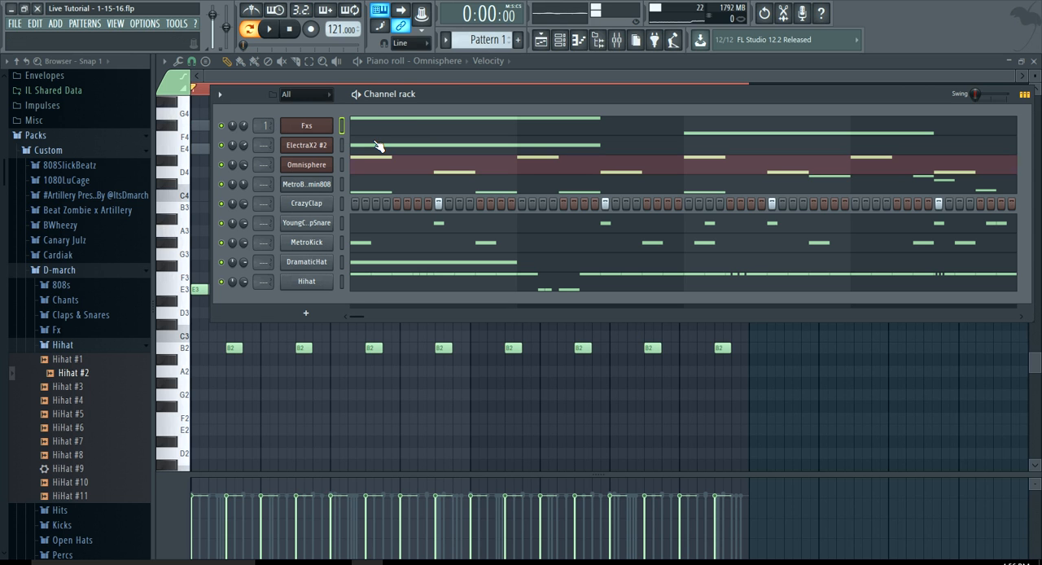
# Rename the ElectraX2 #2 channel as Bell
pyautogui.rightClick(329, 145)
pyautogui.click(356, 164)
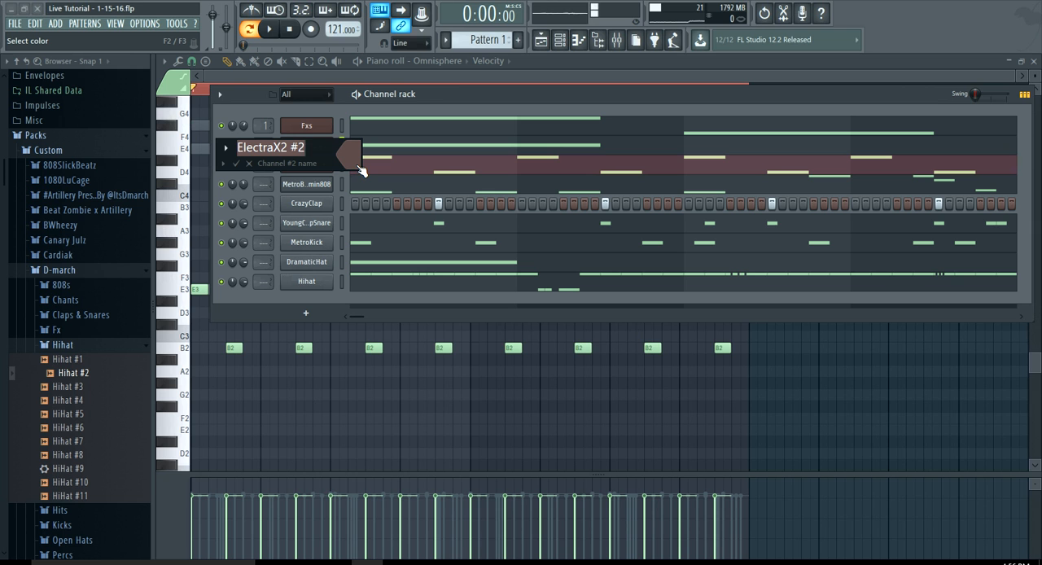
pyautogui.write('Be')
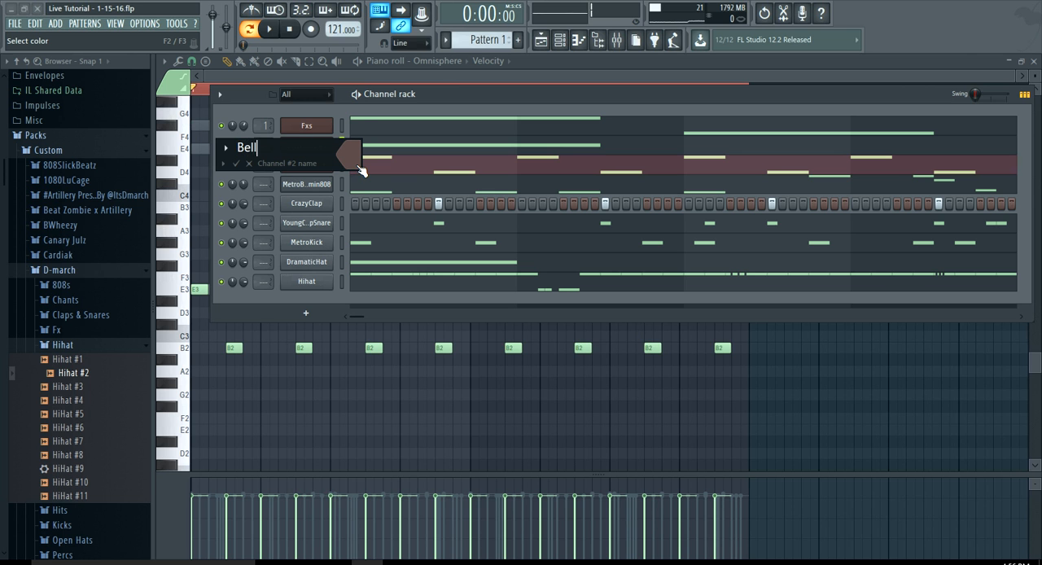
pyautogui.write('ll')
pyautogui.press('Return')
# Rename the Omnisphere channel as Organ
pyautogui.rightClick(332, 164)
pyautogui.click(363, 181)
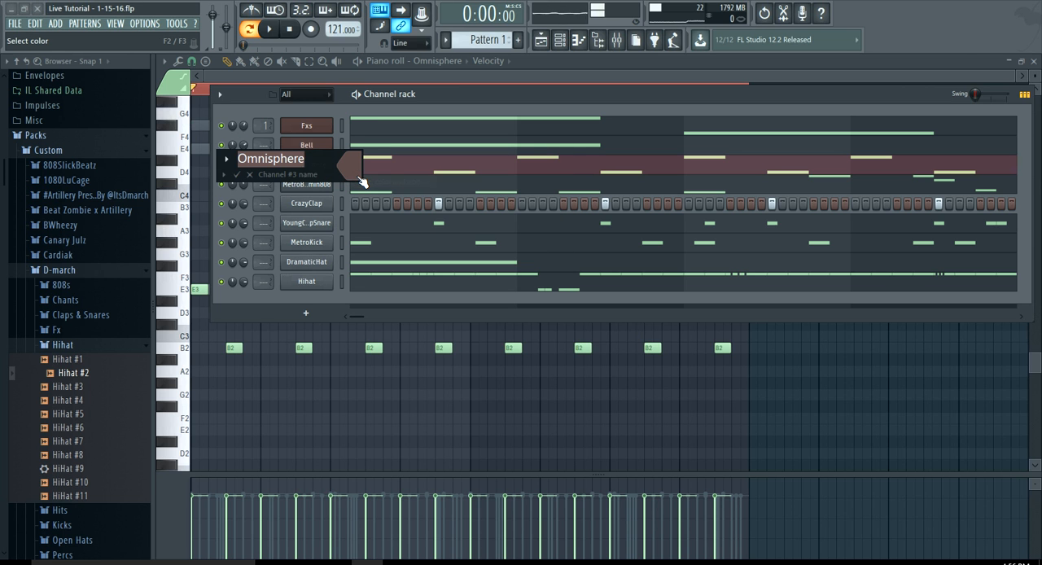
pyautogui.write('Organ')
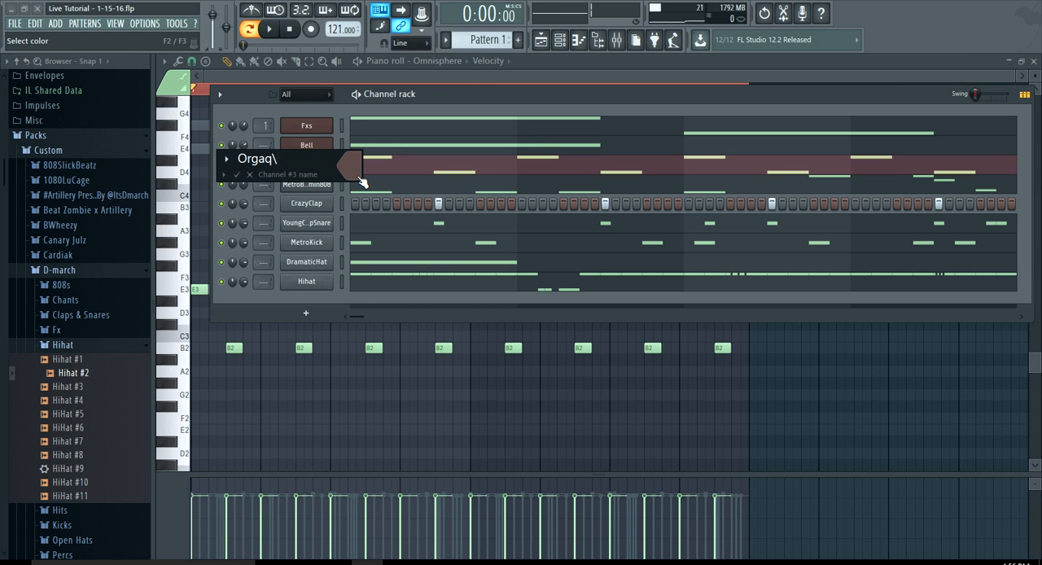
pyautogui.press('Return')
# Rename the MetroBoomin808 channel as 808
pyautogui.rightClick(309, 185)
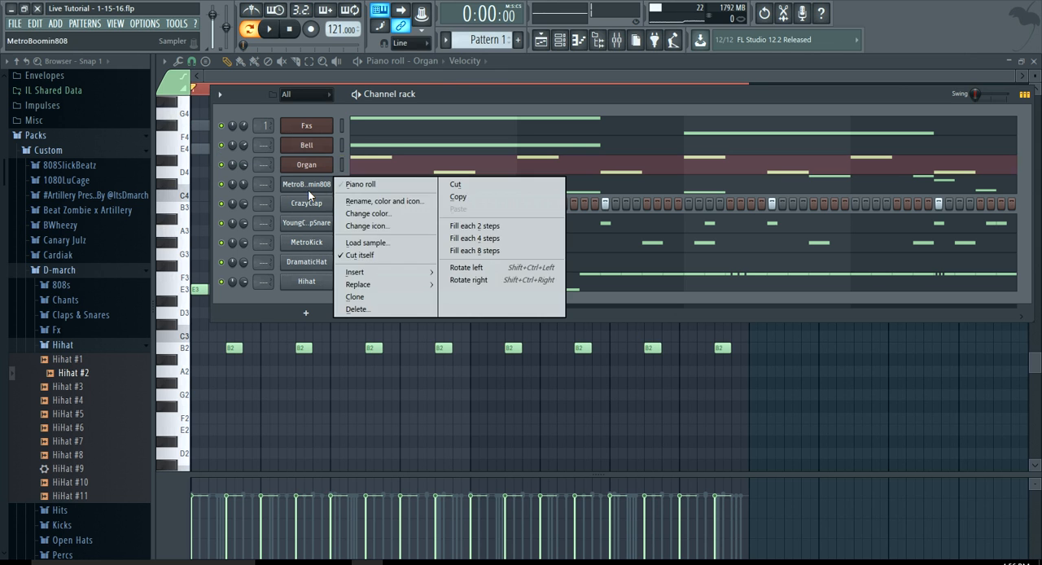
pyautogui.click(351, 202)
pyautogui.write('808')
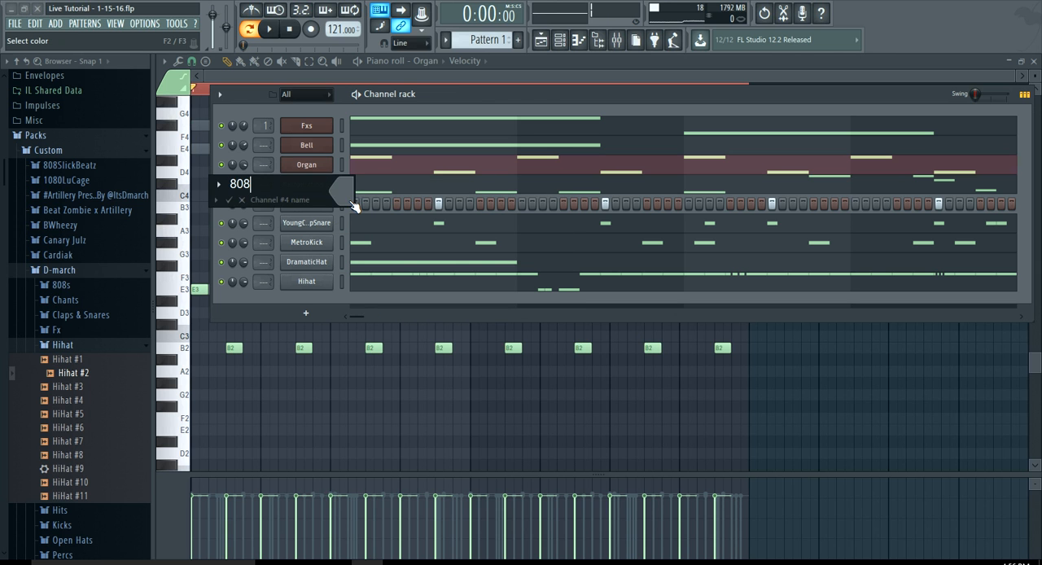
pyautogui.press('Return')
pyautogui.rightClick(330, 202)
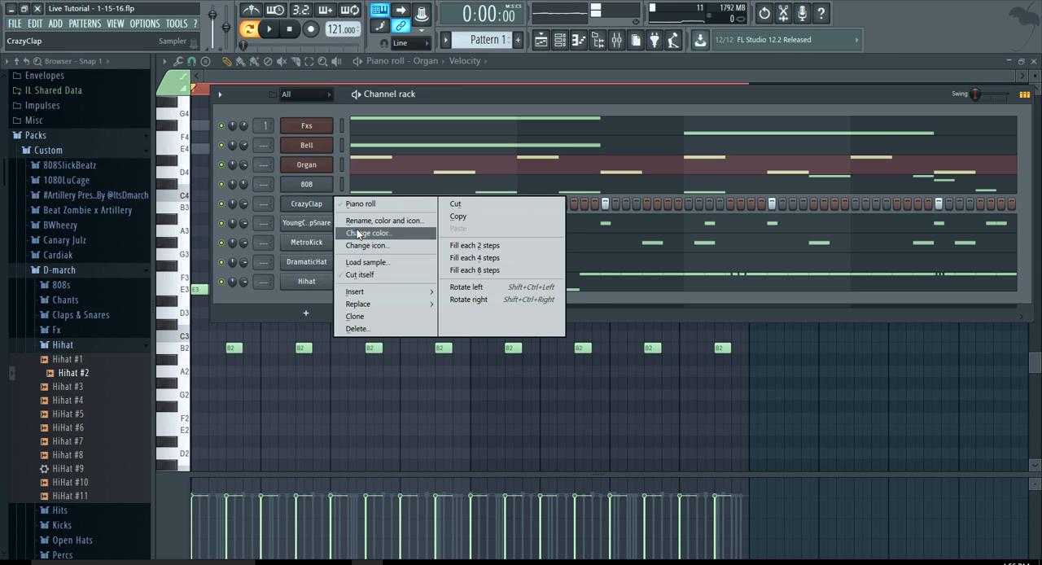
pyautogui.click(358, 231)
pyautogui.rightClick(344, 201)
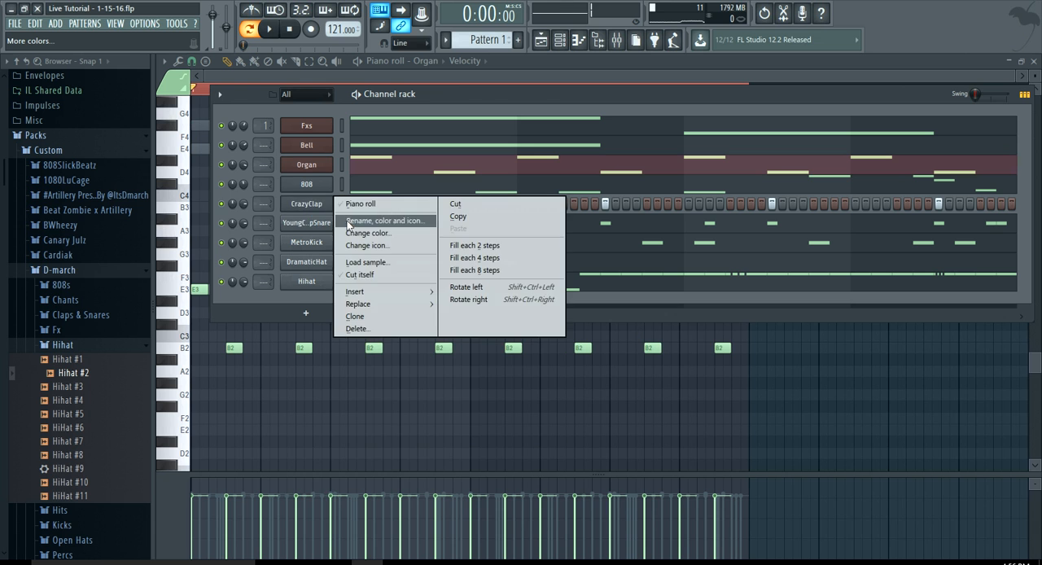
pyautogui.click(344, 220)
pyautogui.write('C')
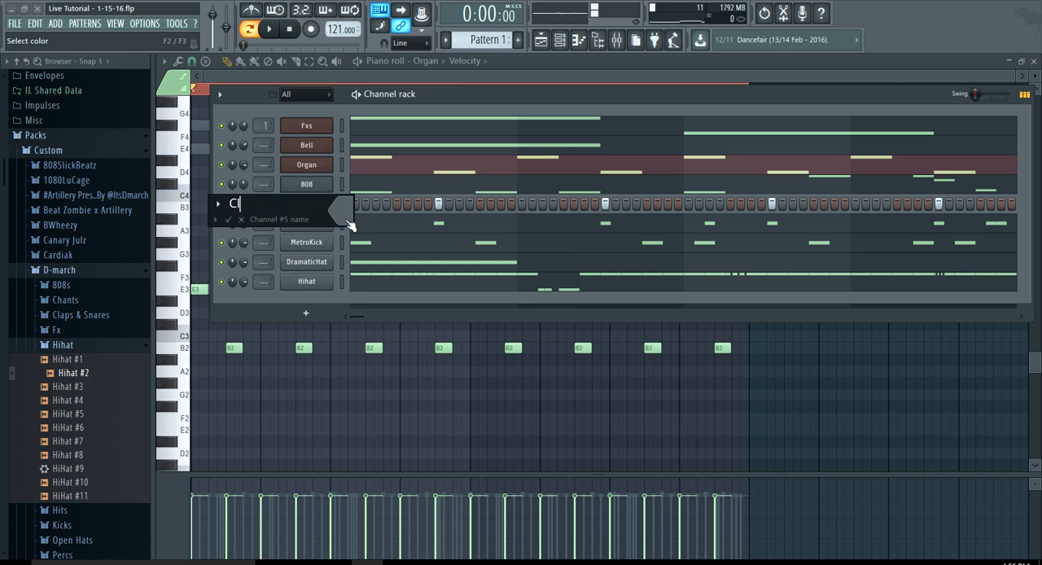
pyautogui.write('lap')
pyautogui.press('Escape')
# Rename the YoungChopSnare channel as Snare
pyautogui.rightClick(310, 225)
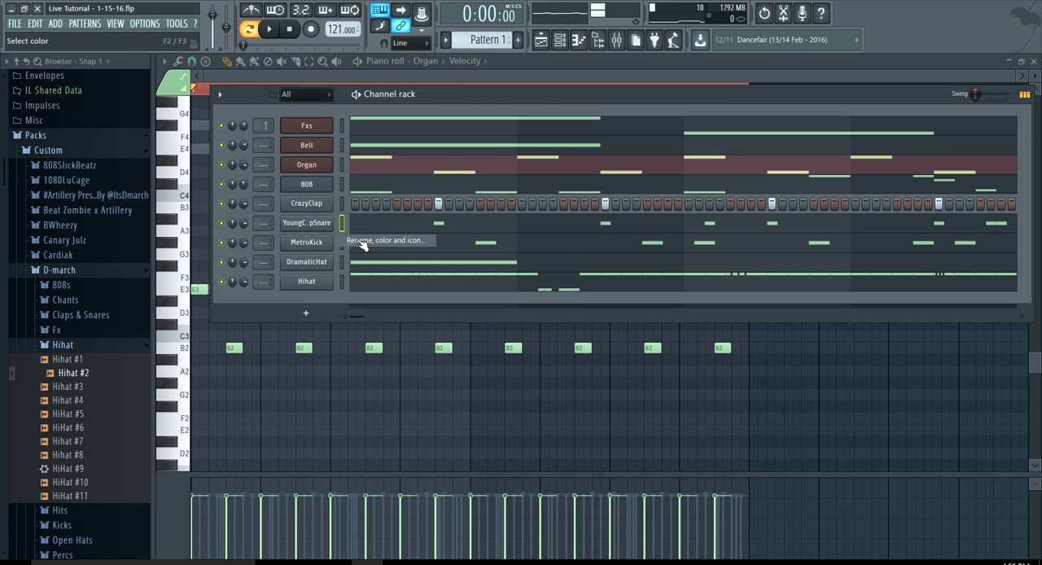
pyautogui.click(363, 236)
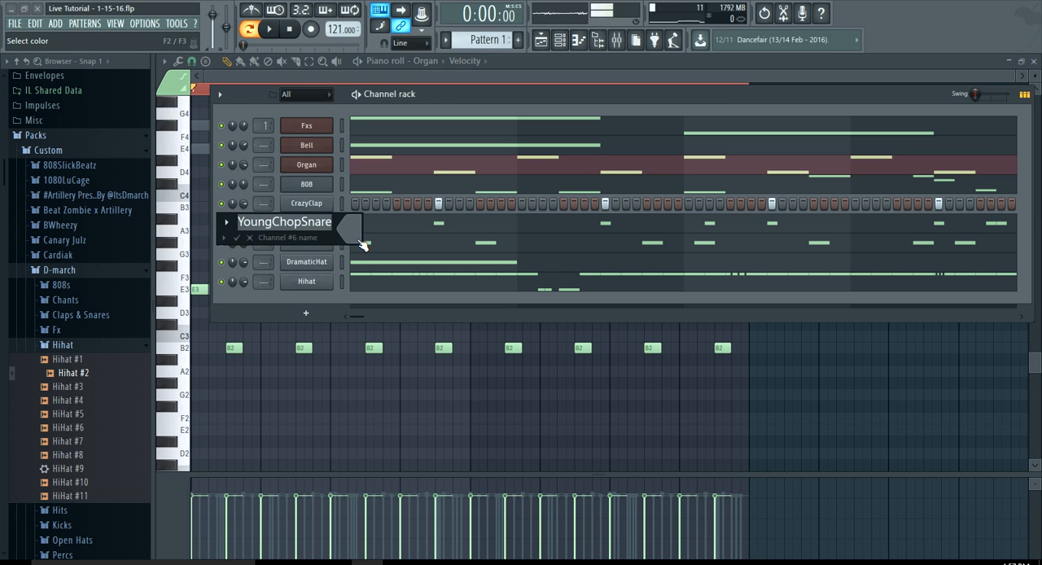
pyautogui.write('Snare')
pyautogui.press('Return')
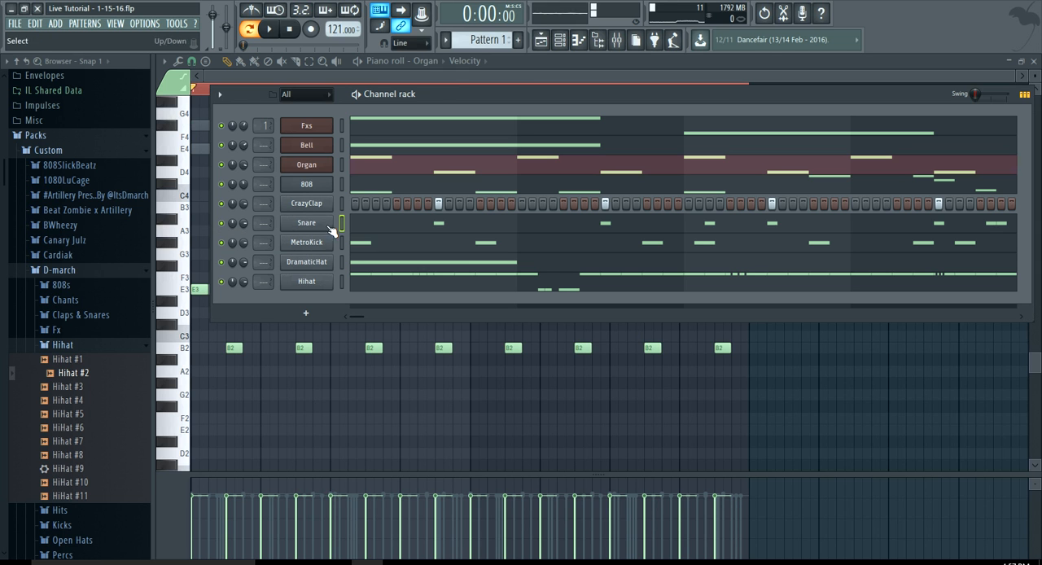
# Rename the CrazyClap channel as Clap
pyautogui.rightClick(329, 207)
pyautogui.click(363, 222)
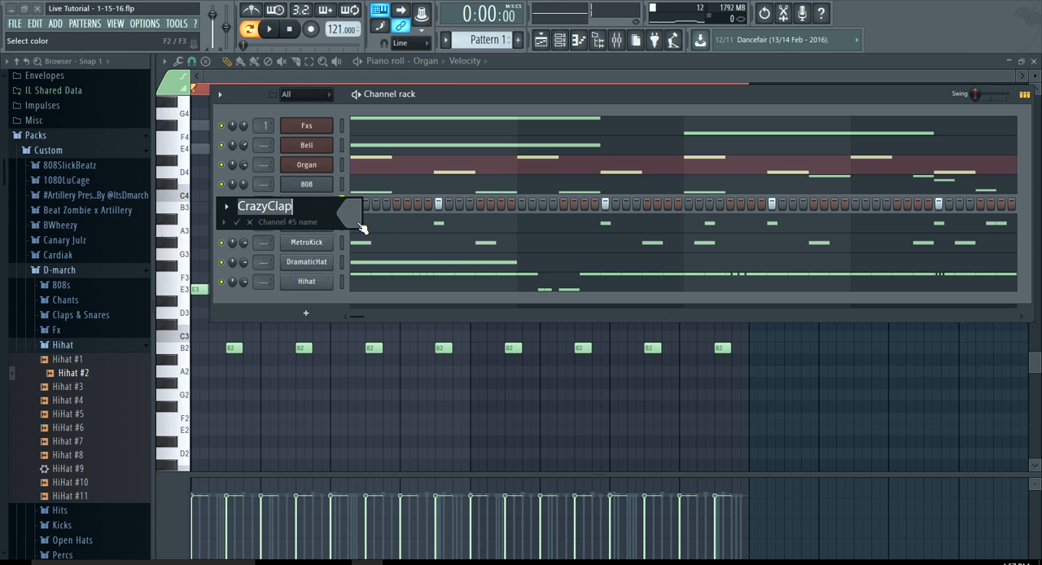
pyautogui.write('Clap')
pyautogui.press('Return')
# Rename the MetroKick channel as Kick
pyautogui.rightClick(329, 251)
pyautogui.click(352, 262)
pyautogui.write('Kick')
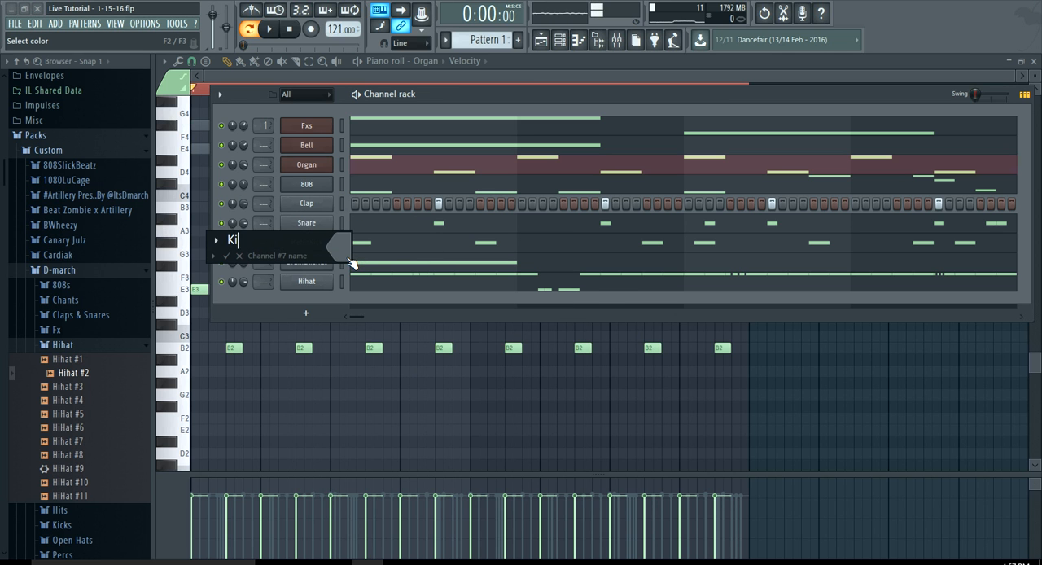
pyautogui.press('Return')
# Rename the DramaticHat channel as OpenHat
pyautogui.rightClick(319, 263)
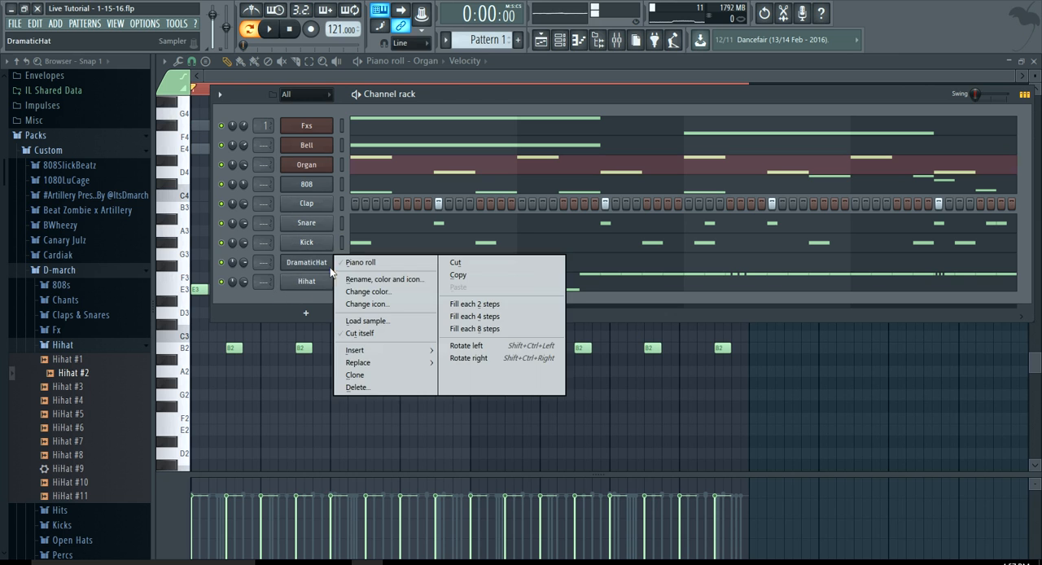
pyautogui.click(360, 280)
pyautogui.write('O')
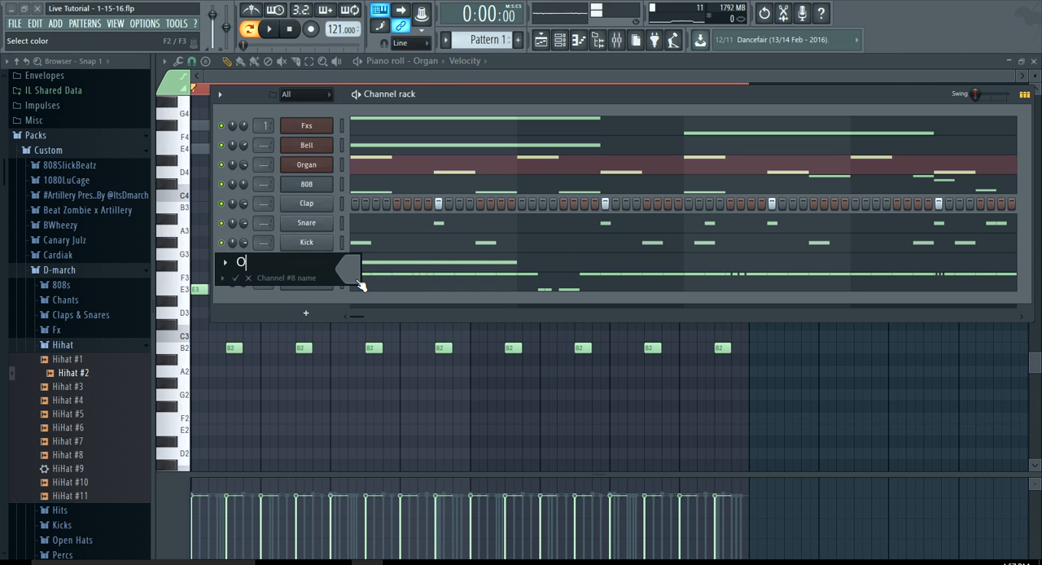
pyautogui.write('penHat')
pyautogui.press('Return')
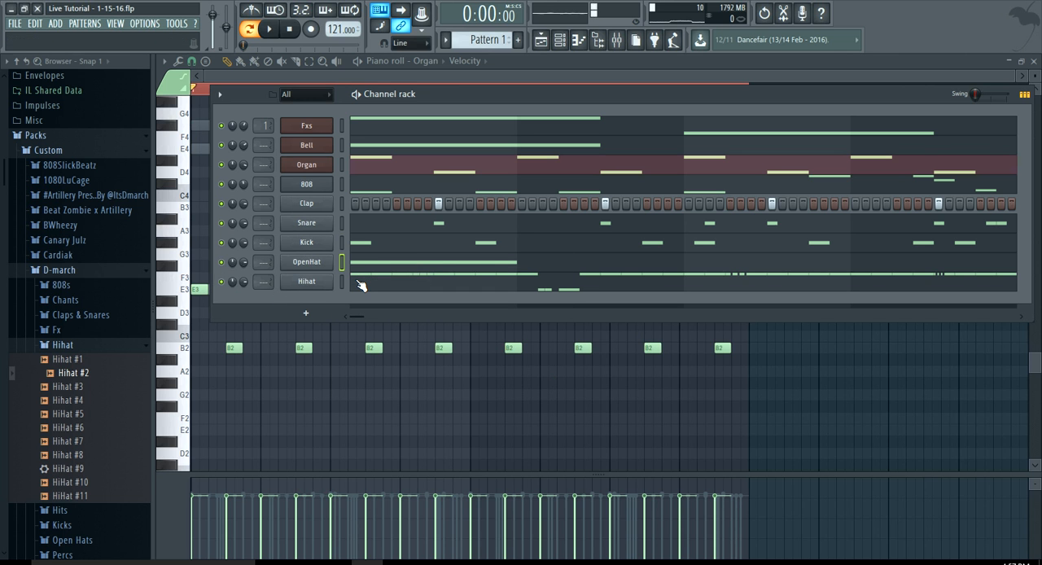
pyautogui.rightClick(315, 283)
pyautogui.click(321, 209)
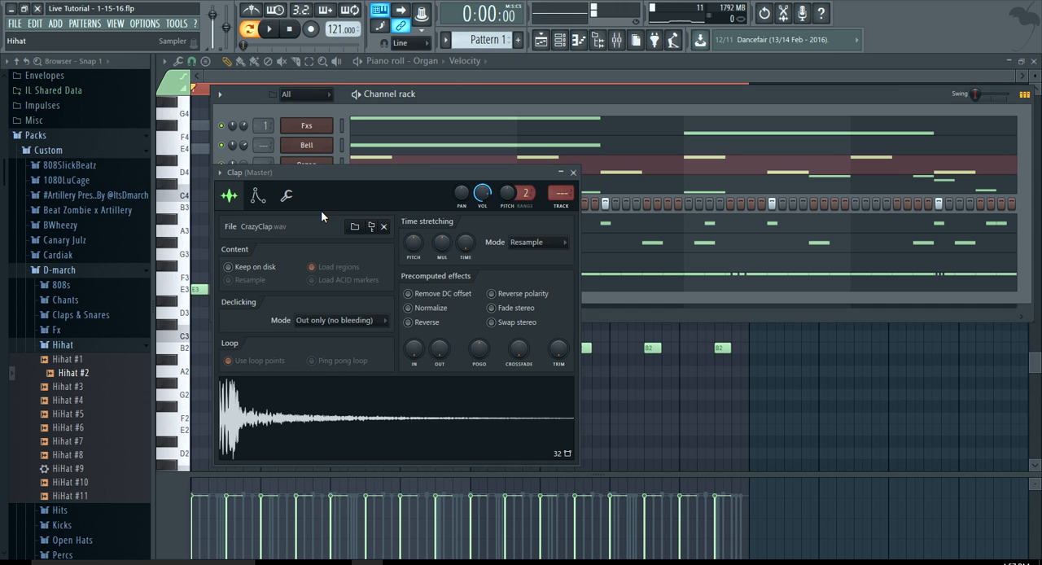
pyautogui.moveTo(344, 174); pyautogui.dragTo(335, 196)
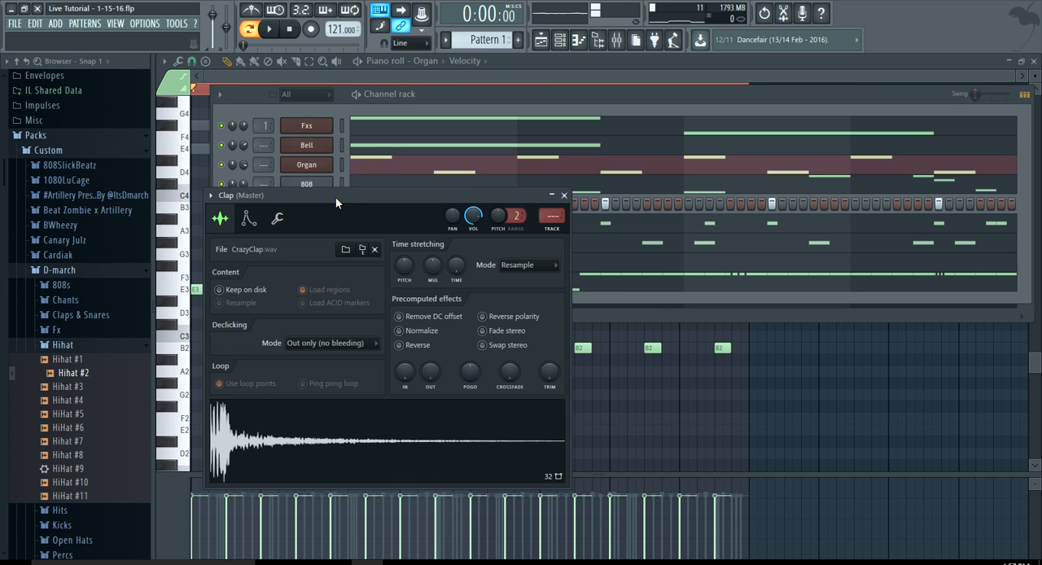
pyautogui.click(563, 196)
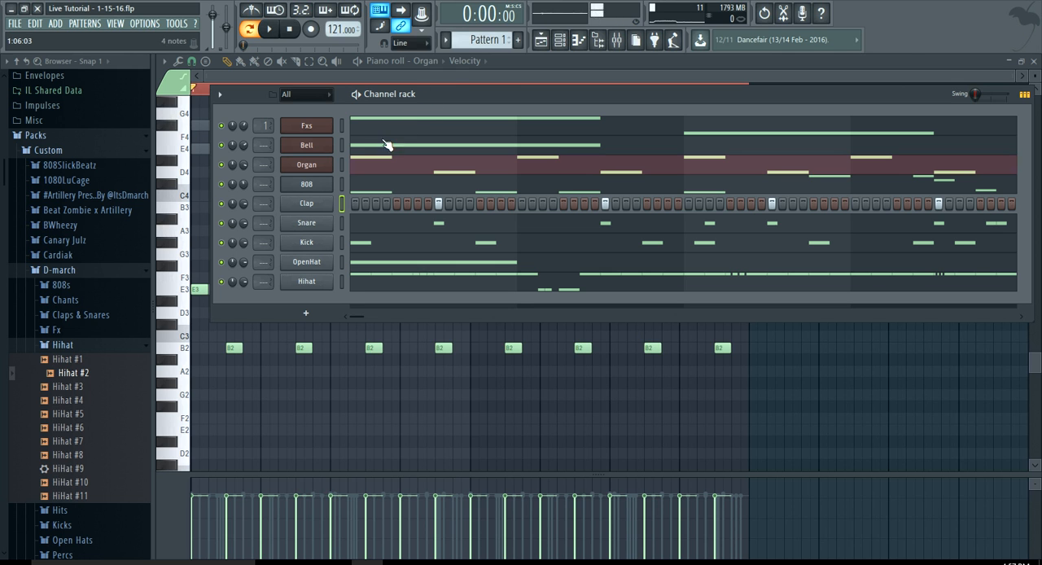
# Select all channels in the channel rack and route them to consecutive mixer tracks starting from Insert 1
pyautogui.doubleClick(342, 123)
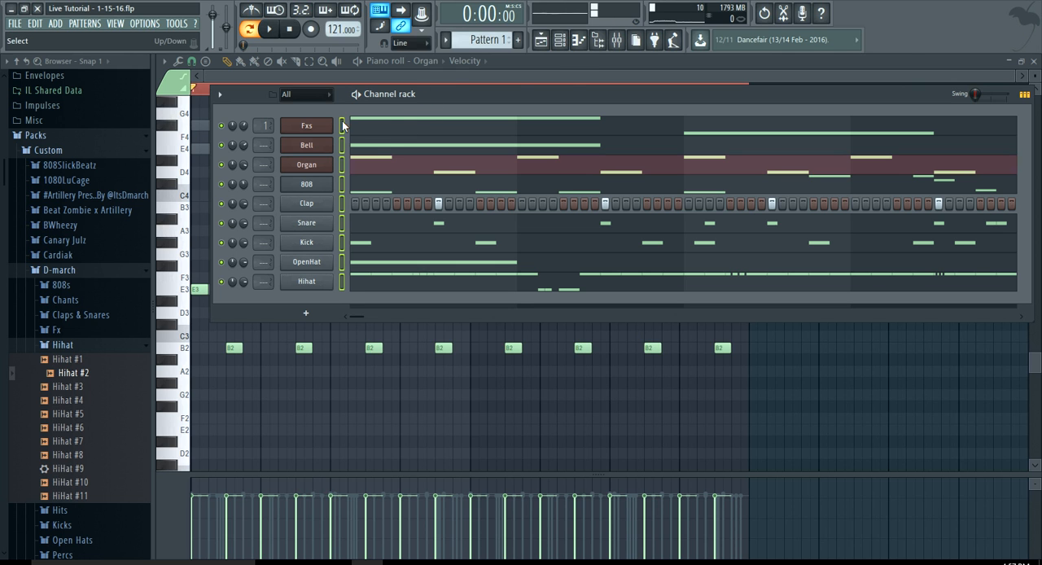
pyautogui.click(616, 39)
pyautogui.click(543, 158)
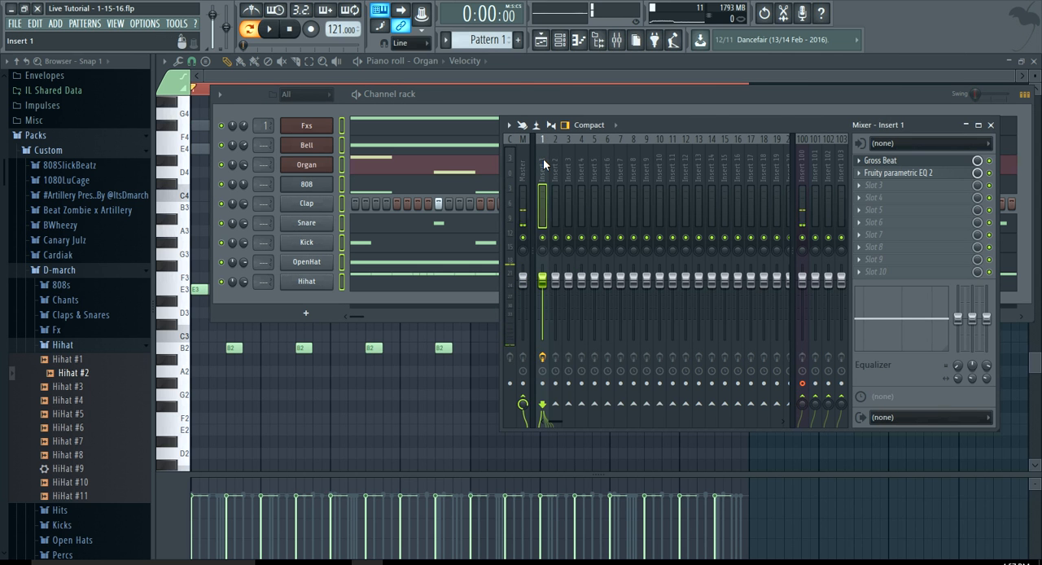
pyautogui.rightClick(543, 159)
pyautogui.click(543, 159)
pyautogui.rightClick(543, 159)
pyautogui.moveTo(651, 241)
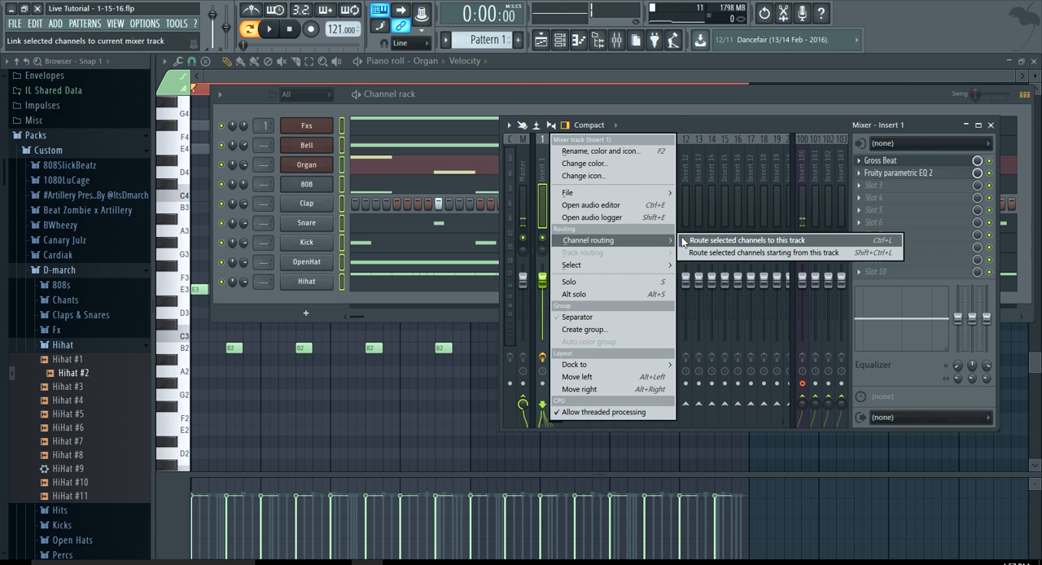
pyautogui.click(708, 252)
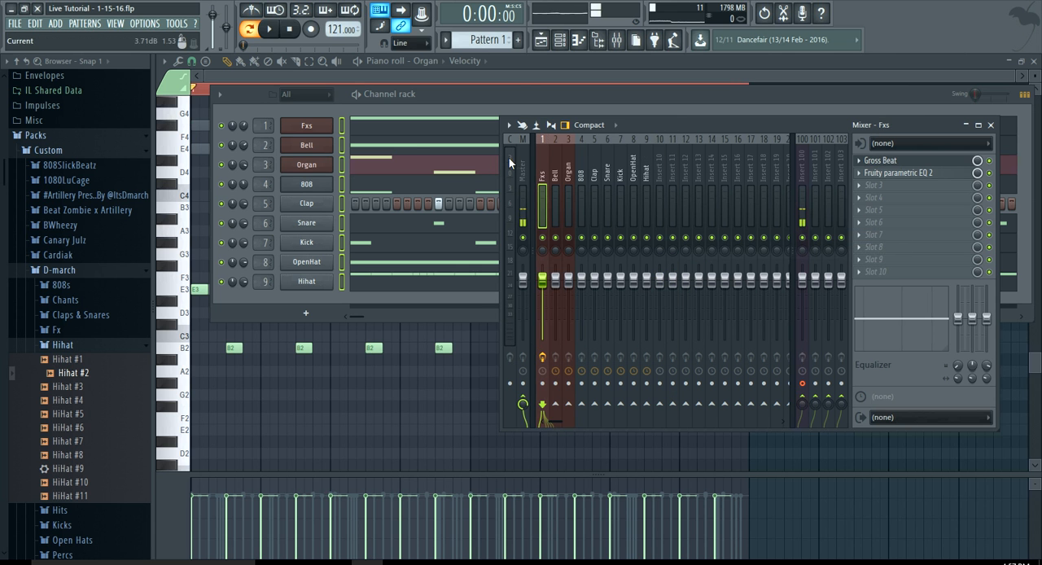
# Bring up the playlist and channel rack, and split Pattern 1 by channel
pyautogui.click(387, 69)
pyautogui.click(541, 42)
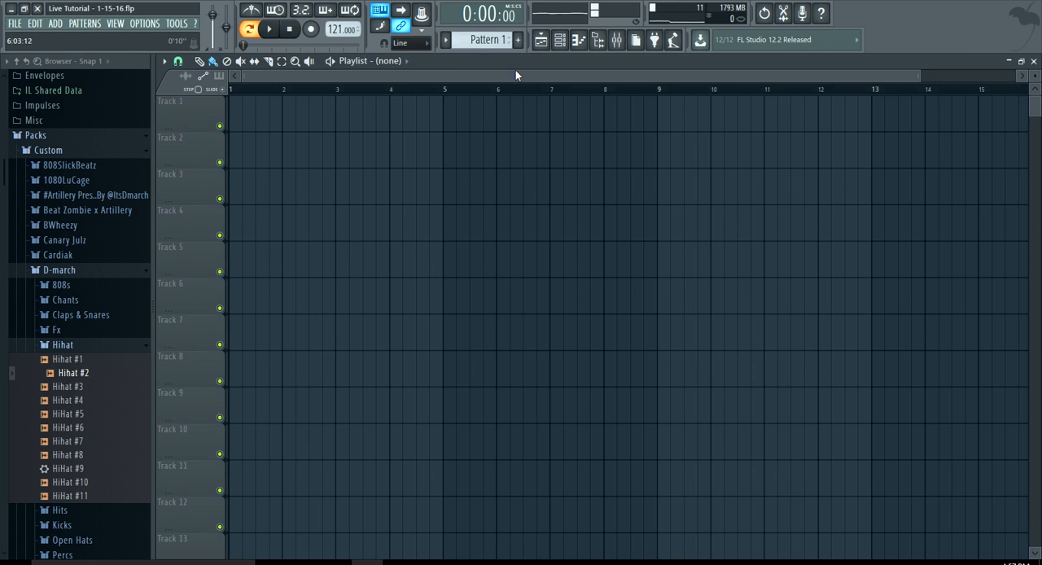
pyautogui.click(559, 39)
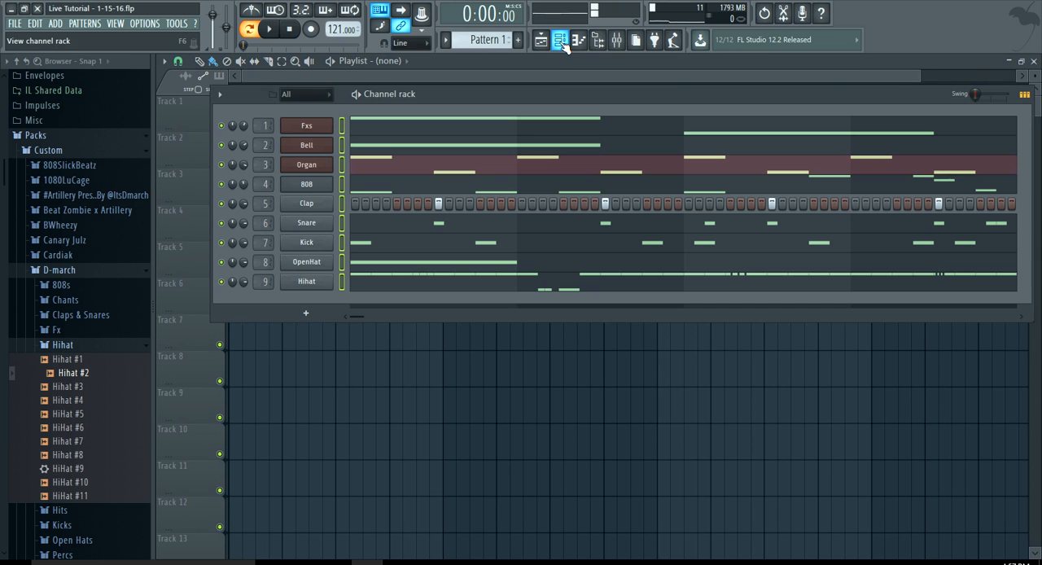
pyautogui.click(85, 23)
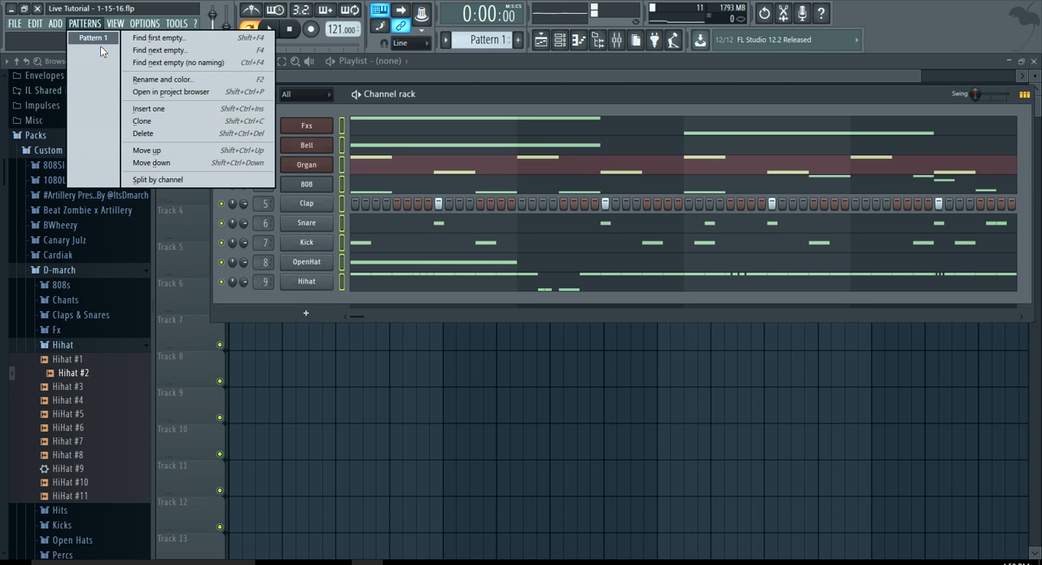
pyautogui.click(160, 178)
# Place the Fxs pattern at bar 1 of playlist Track 1 and switch playback to song mode
pyautogui.click(373, 74)
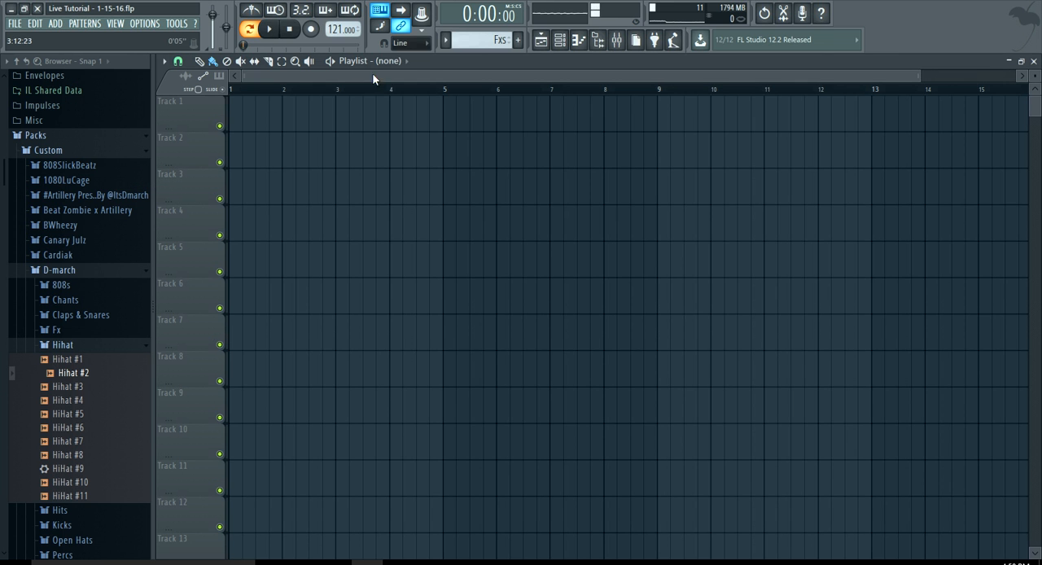
pyautogui.click(377, 63)
pyautogui.click(394, 89)
pyautogui.click(356, 125)
pyautogui.moveTo(356, 125); pyautogui.dragTo(237, 123)
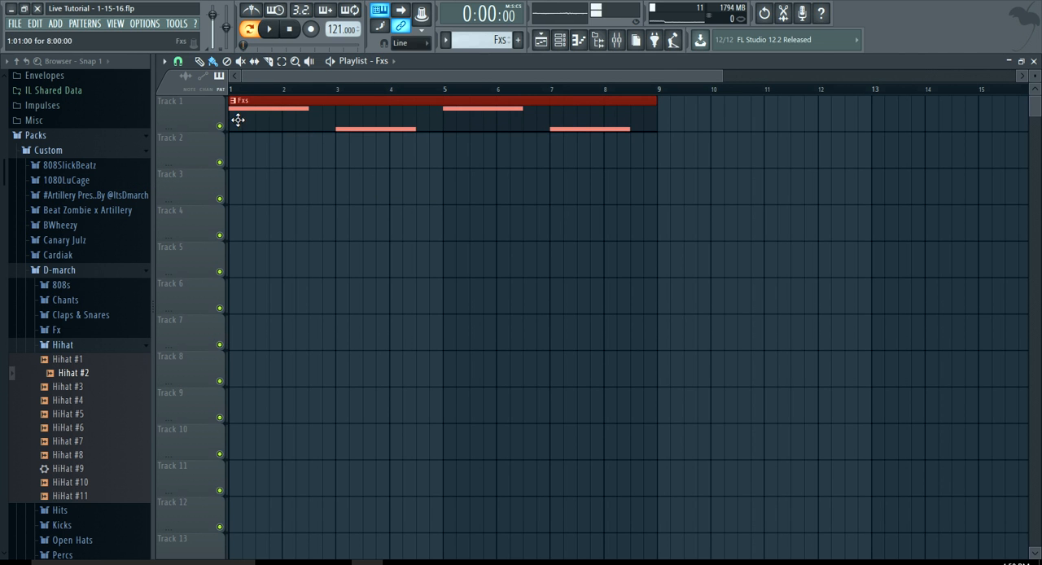
pyautogui.click(249, 29)
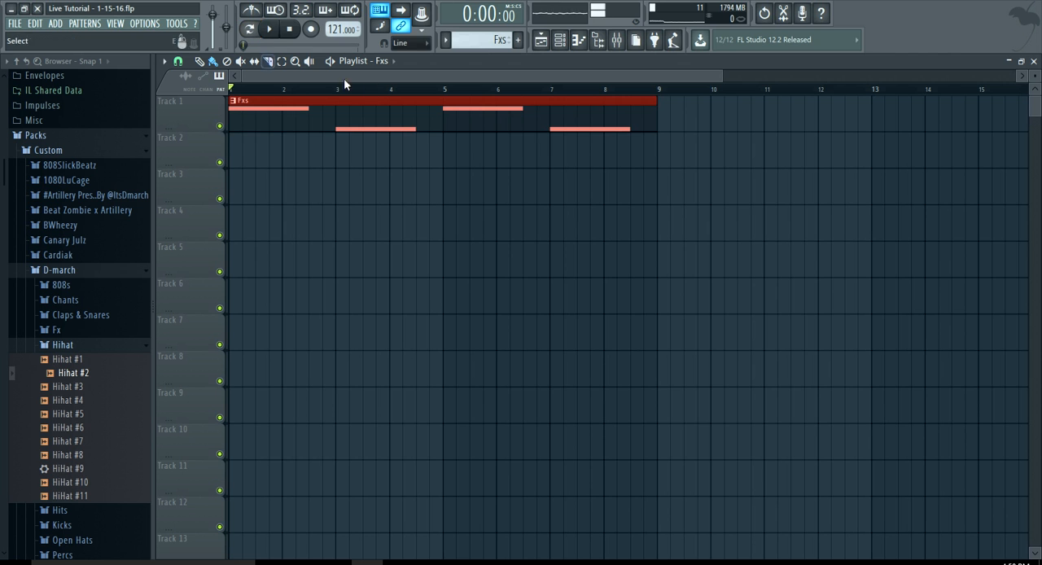
# Place the Bell pattern at bar 1 of playlist Track 2
pyautogui.click(383, 62)
pyautogui.click(395, 98)
pyautogui.click(282, 154)
pyautogui.moveTo(554, 150); pyautogui.dragTo(654, 139)
pyautogui.scroll(-2, 591, 213)
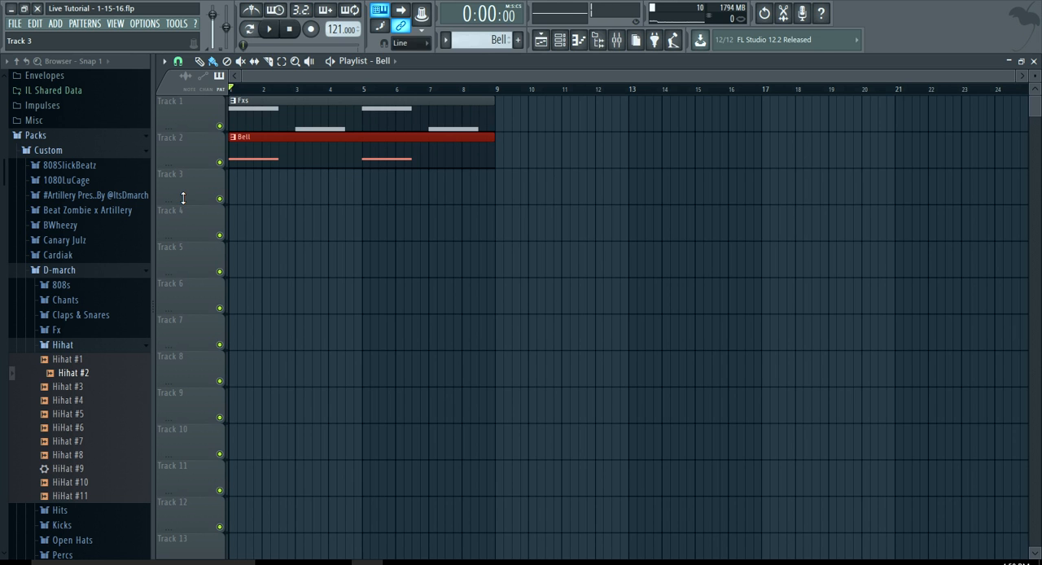
pyautogui.press('v')
# Place the Organ pattern at bar 1 of playlist Track 3
pyautogui.click(394, 61)
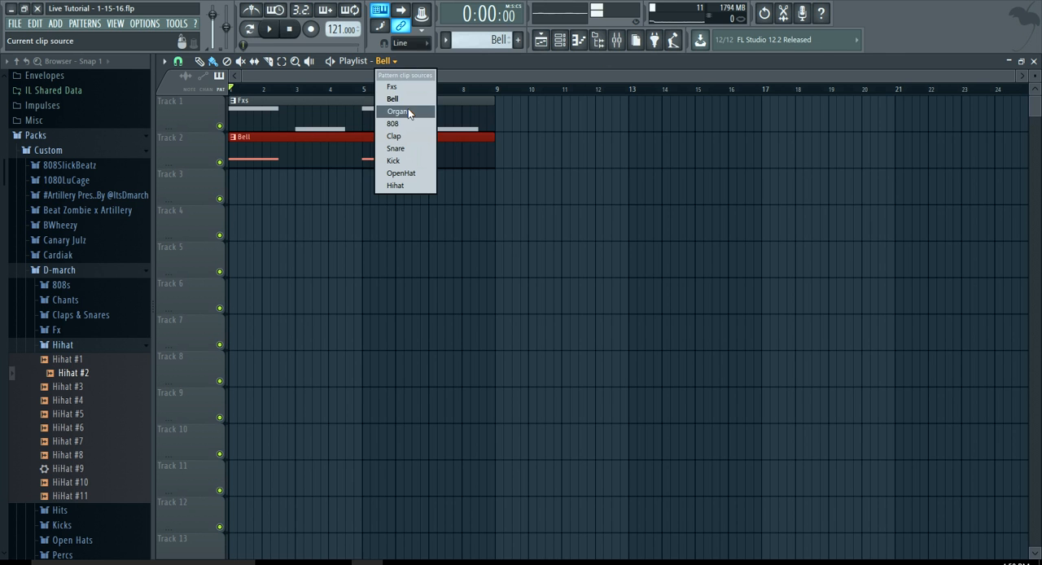
pyautogui.click(408, 110)
pyautogui.moveTo(309, 187); pyautogui.dragTo(323, 172)
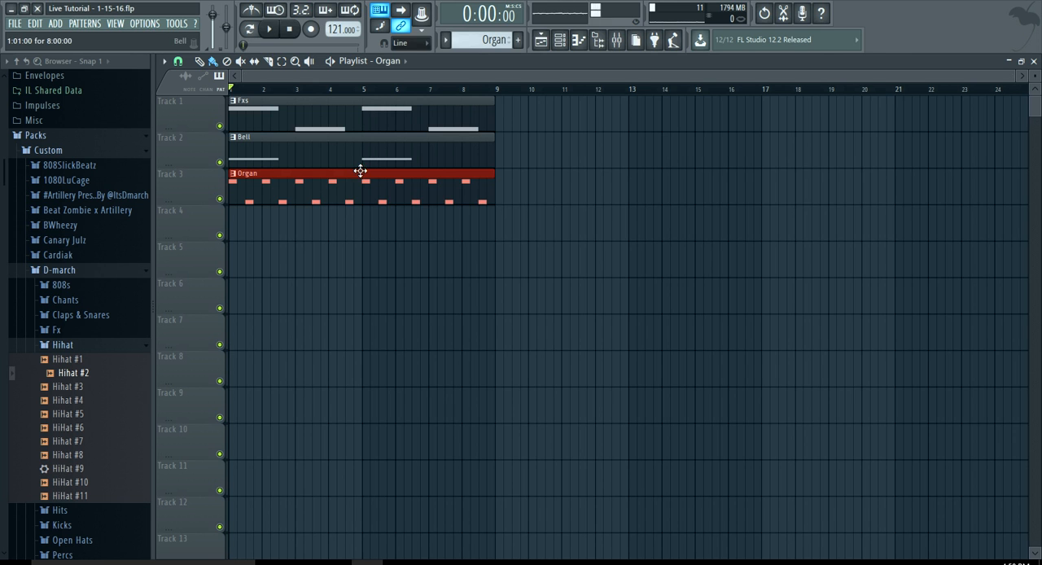
# Start song playback and duplicate the Fxs, Bell and Organ clips so the copies start at bar 9
pyautogui.press('space')
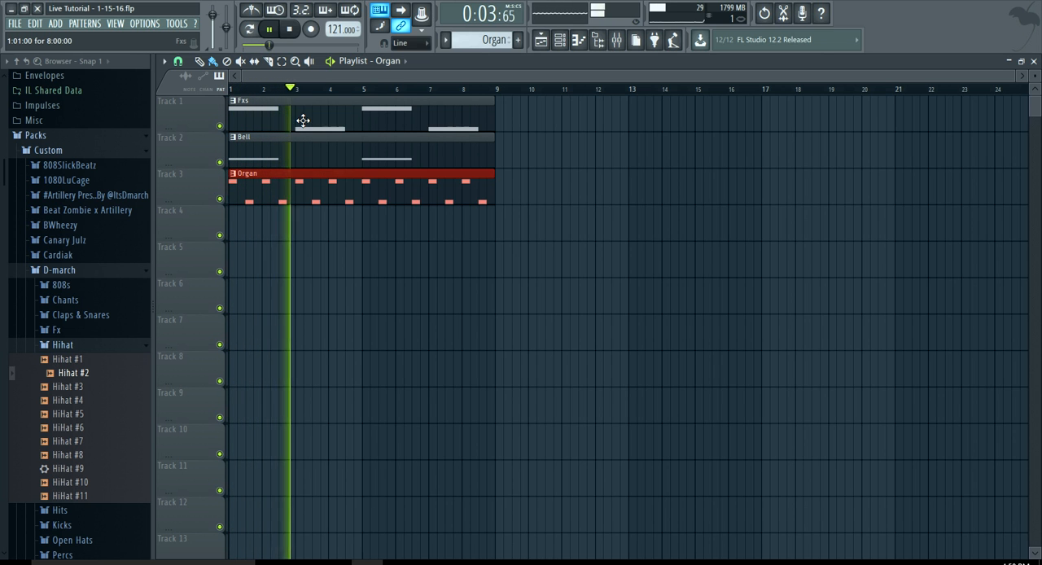
pyautogui.click(280, 61)
pyautogui.moveTo(478, 240); pyautogui.dragTo(425, 97)
pyautogui.hotkey('ctrl', 'b')
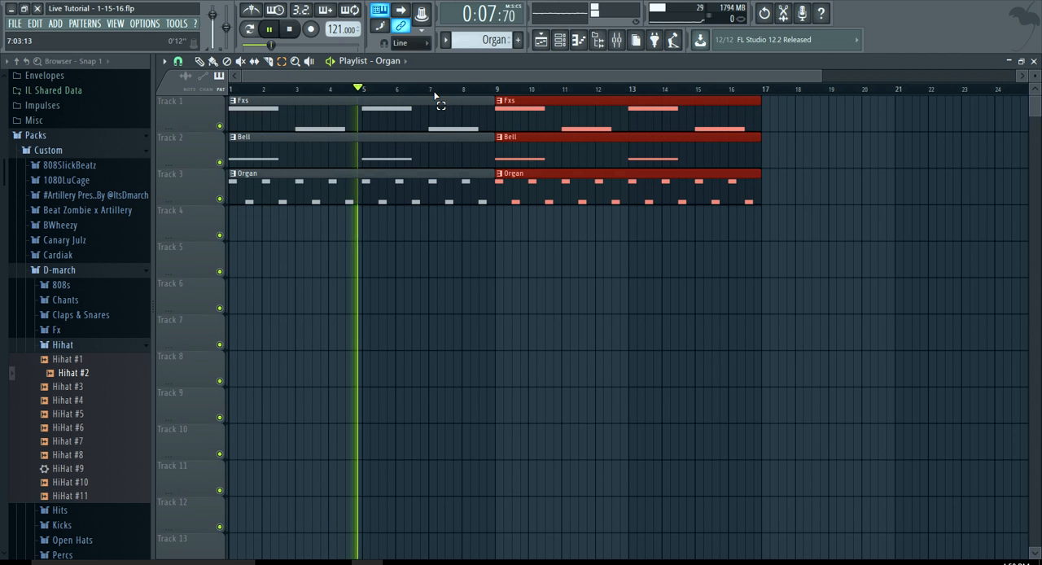
# Place the 808 pattern at bar 9 of Track 4 and delete the duplicated Bell and Fxs clips above it
pyautogui.click(401, 61)
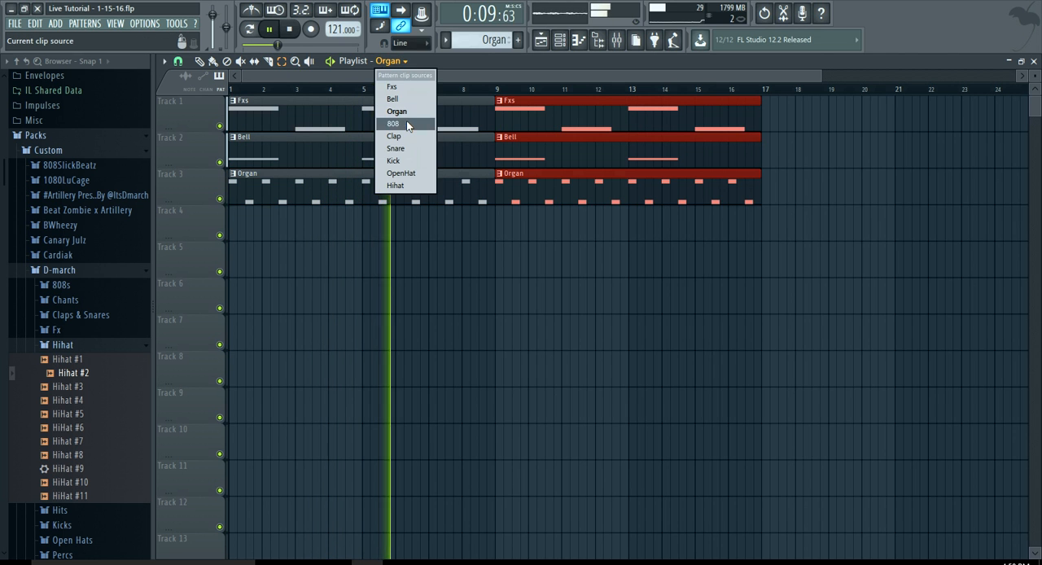
pyautogui.click(406, 124)
pyautogui.click(493, 231)
pyautogui.click(200, 62)
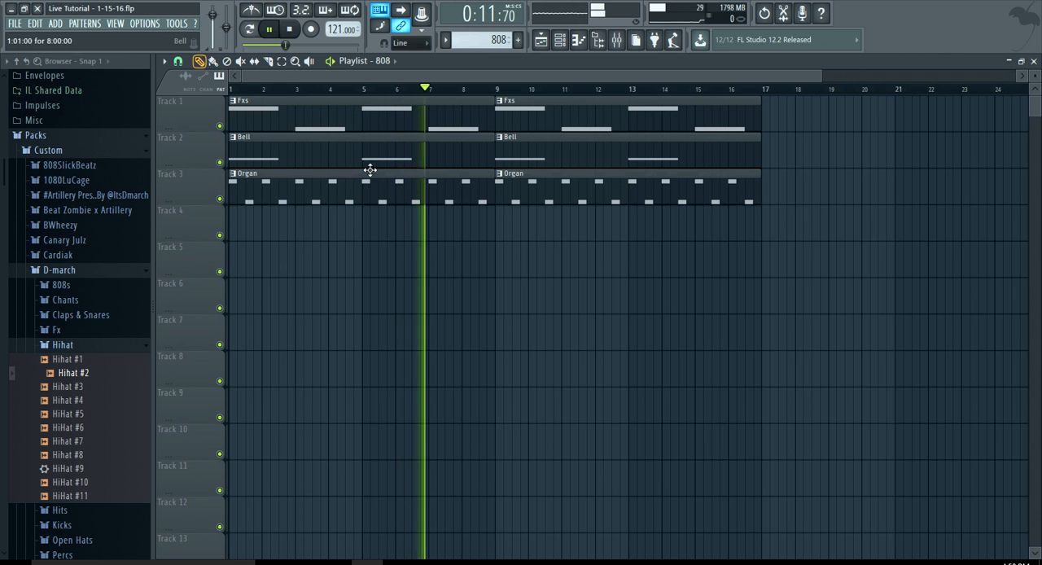
pyautogui.click(507, 228)
pyautogui.rightClick(532, 144)
pyautogui.rightClick(524, 118)
# Place the Clap pattern on Track 5 and the Snare pattern on Track 6, both starting at bar 9
pyautogui.click(382, 62)
pyautogui.click(394, 137)
pyautogui.click(501, 269)
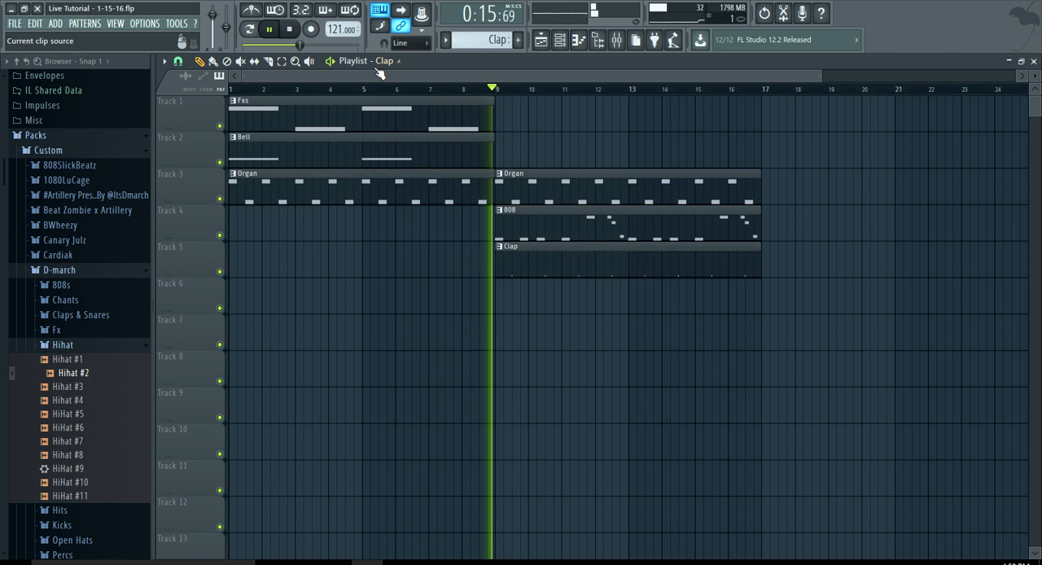
pyautogui.click(376, 62)
pyautogui.click(404, 149)
pyautogui.click(500, 295)
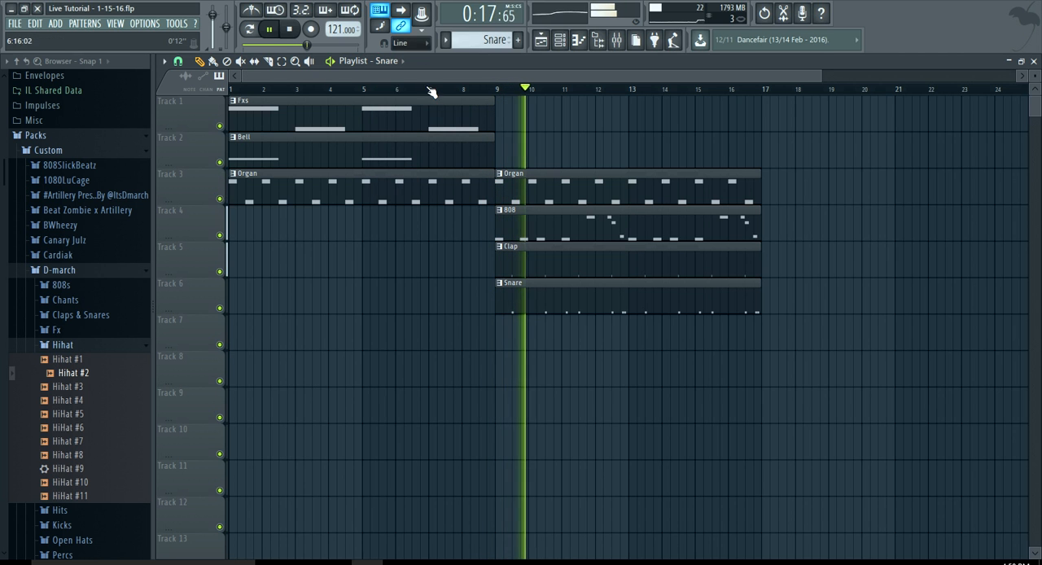
# Place the Kick pattern at bar 9 of playlist Track 7
pyautogui.click(376, 63)
pyautogui.click(404, 163)
pyautogui.click(500, 329)
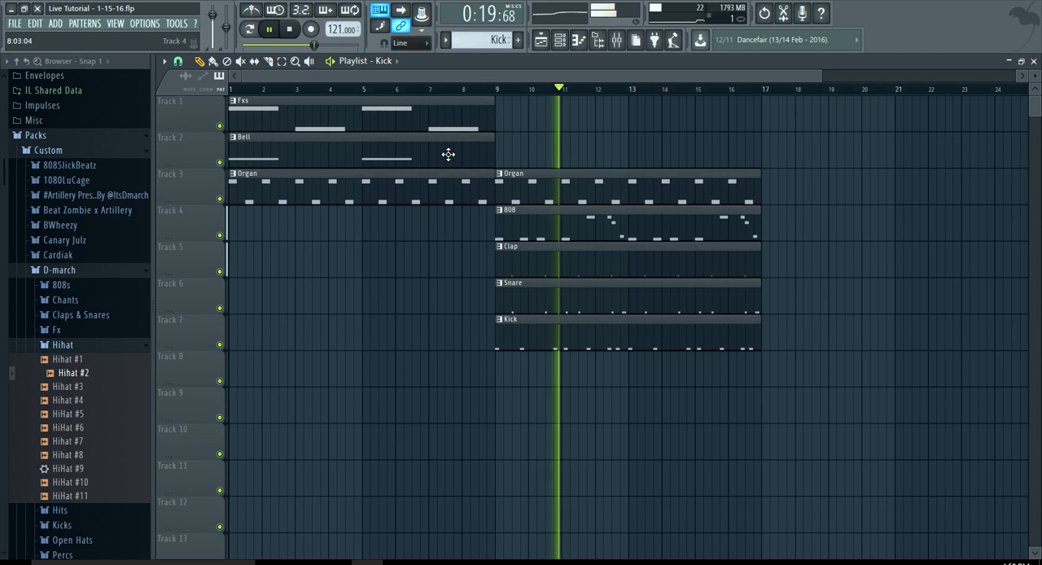
# Place the OpenHat pattern at bar 9 of playlist Track 8
pyautogui.click(376, 62)
pyautogui.click(404, 176)
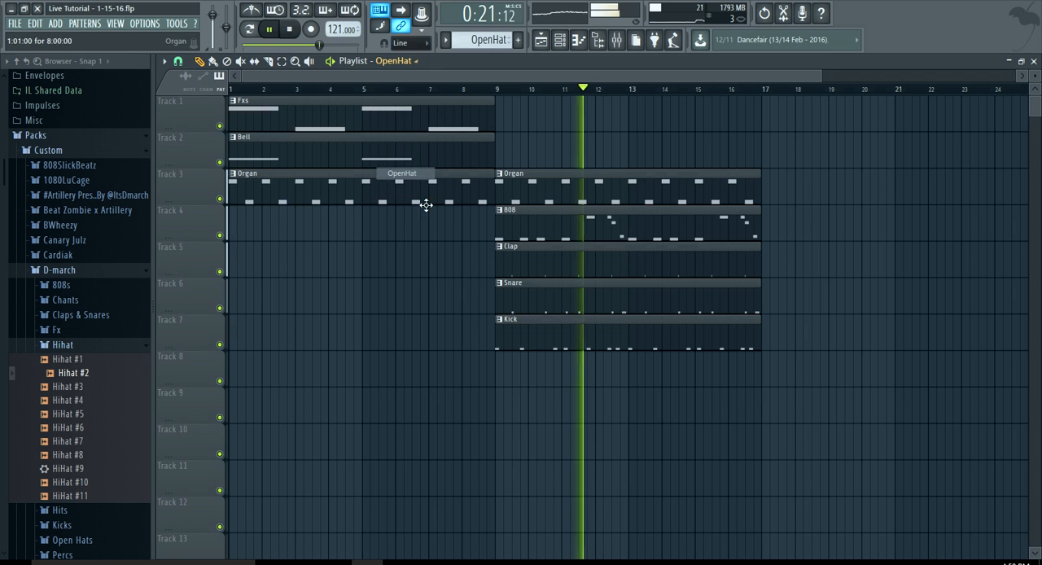
pyautogui.click(498, 366)
# Choose Hihat as the clip source, try it at bar 9 of Track 9 and delete that clip
pyautogui.click(410, 66)
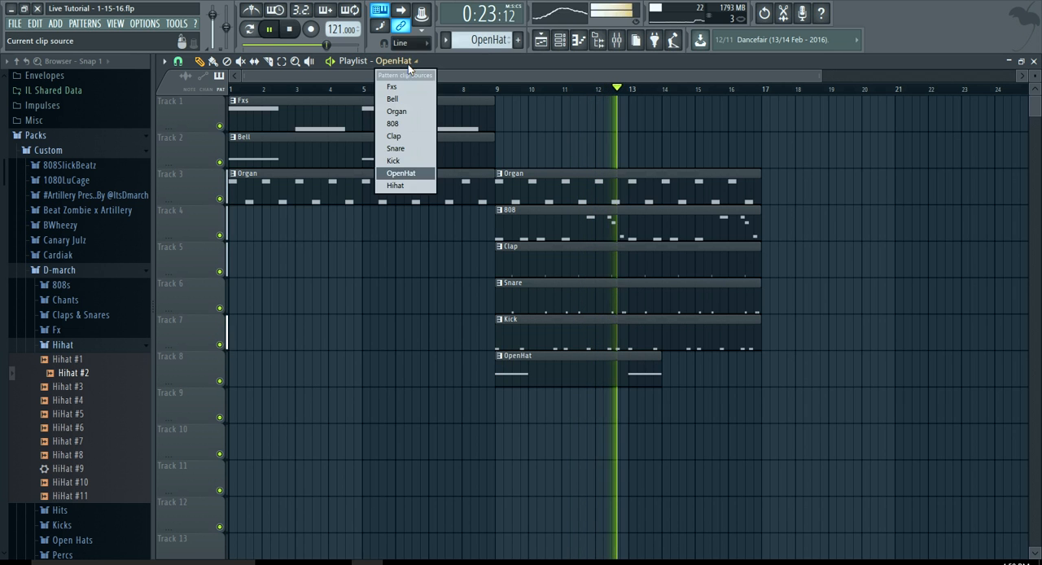
pyautogui.click(422, 185)
pyautogui.click(498, 400)
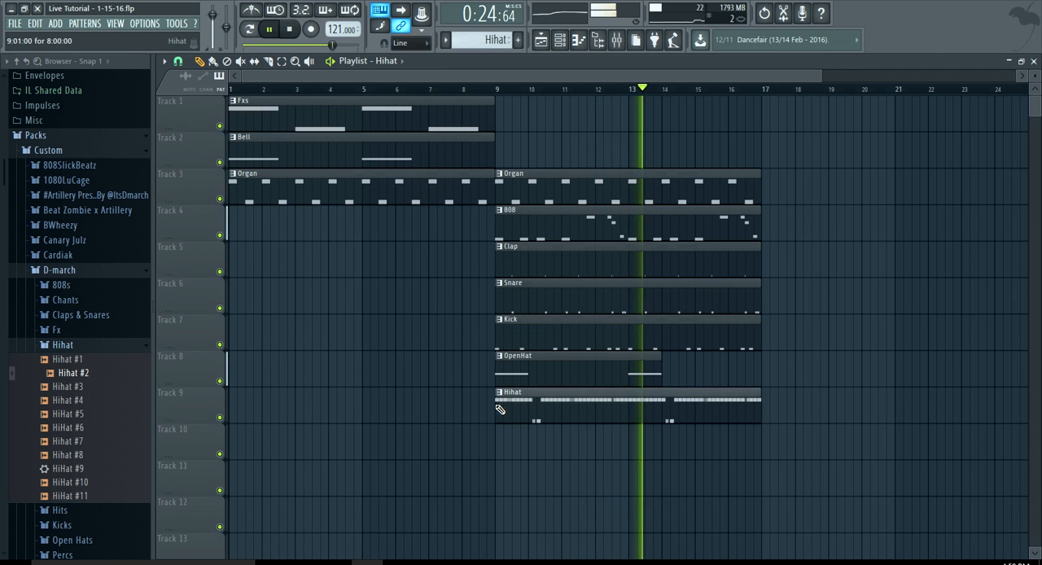
pyautogui.rightClick(666, 398)
# Duplicate the Organ, 808, Clap, Snare, Kick and OpenHat clips from bar 9 to bar 17 and stop playback
pyautogui.scroll(-2, 662, 395)
pyautogui.click(281, 61)
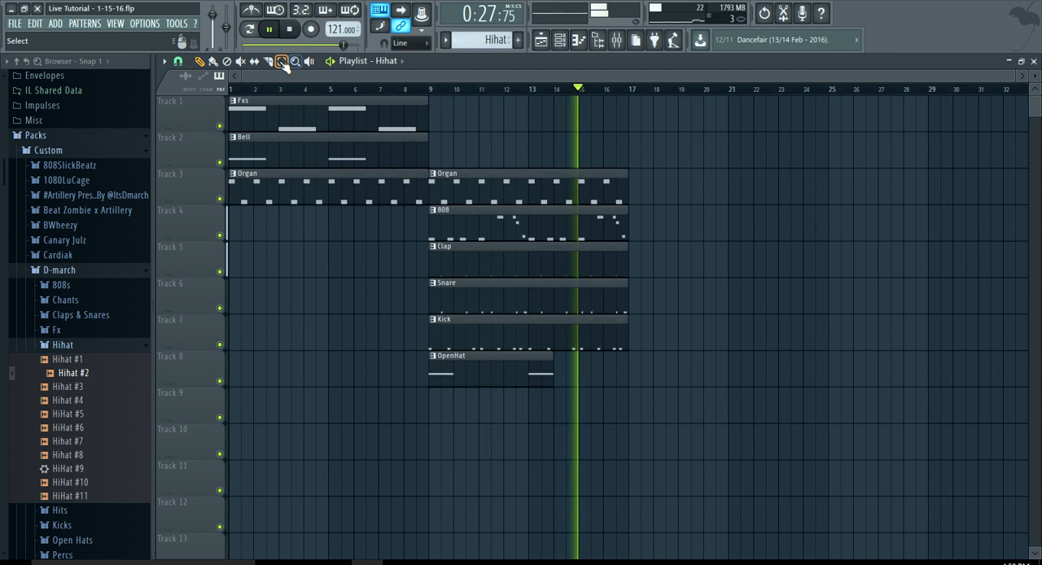
pyautogui.moveTo(537, 423); pyautogui.dragTo(480, 175)
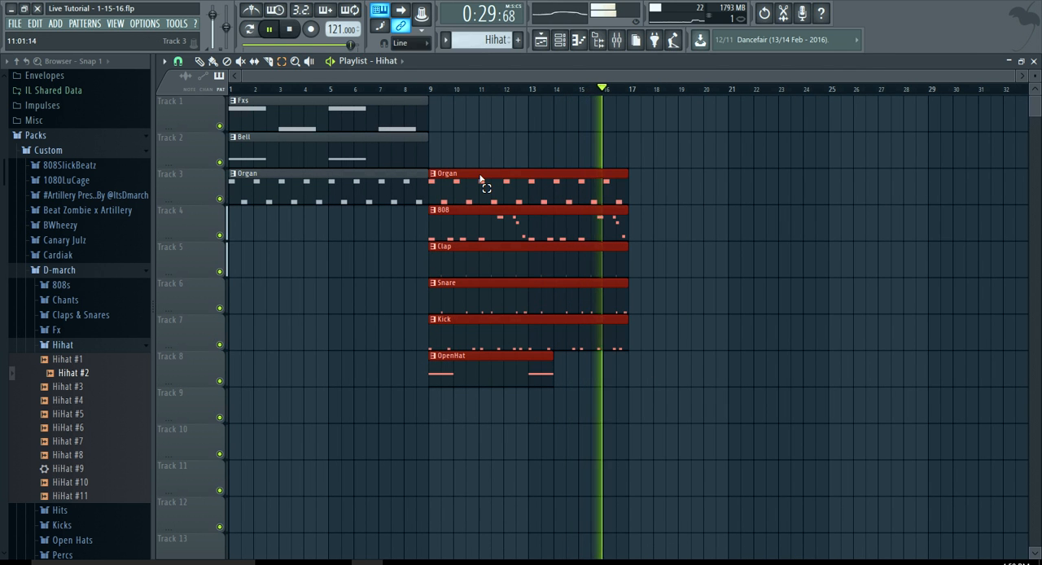
pyautogui.hotkey('ctrl', 'b')
pyautogui.press('space')
# Place the Hihat pattern at bar 17 of Track 9 and extend the OpenHat clip above it to bar 25
pyautogui.scroll(-1, 560, 252)
pyautogui.click(200, 61)
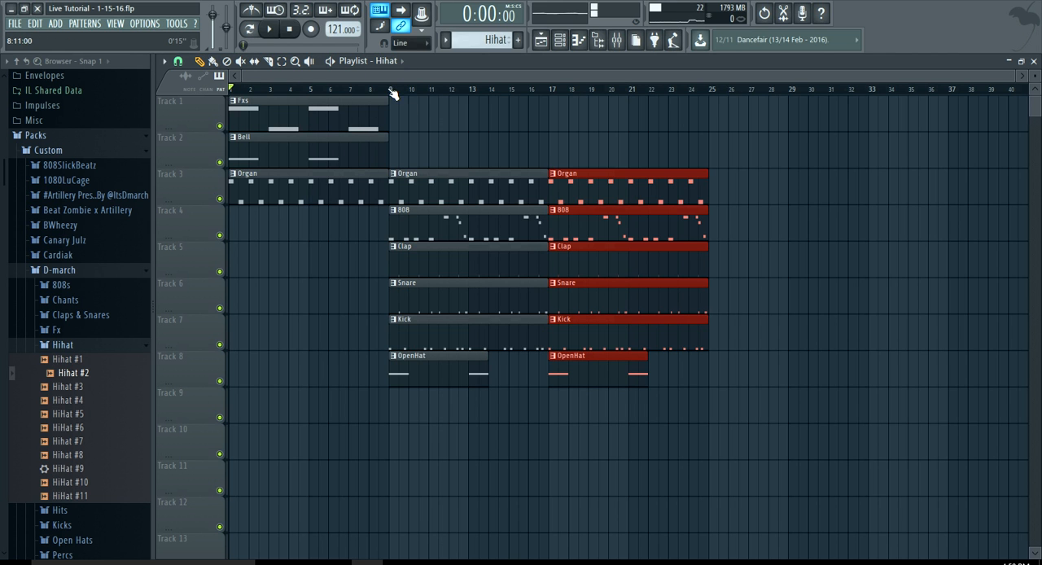
pyautogui.click(554, 407)
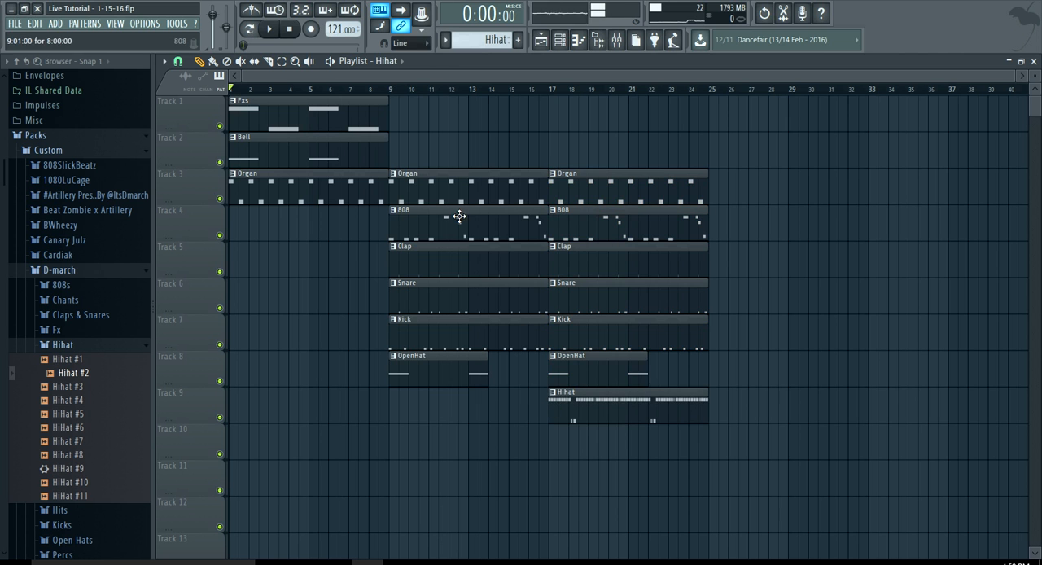
pyautogui.click(647, 373)
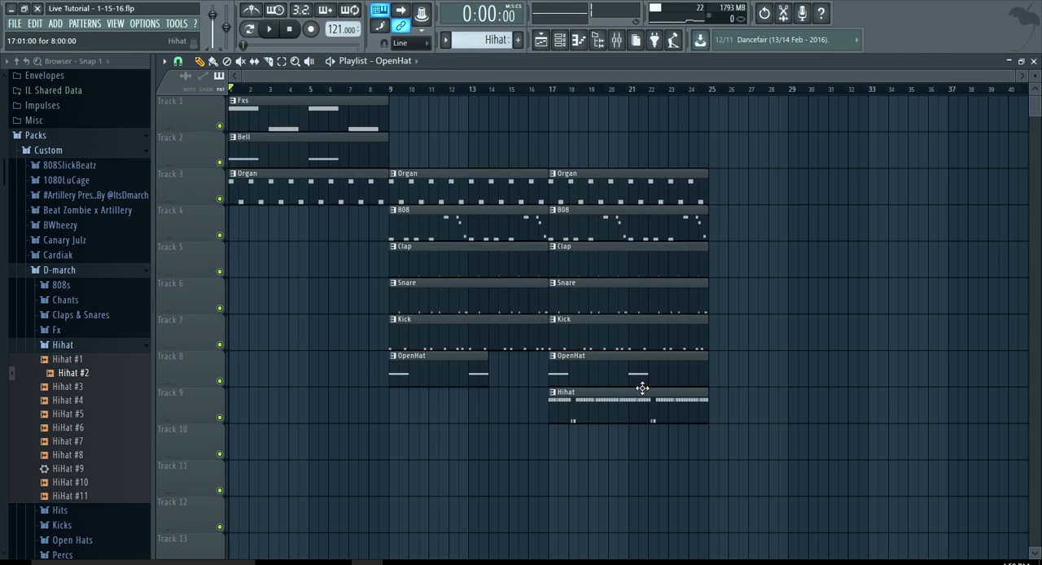
# Place the Fxs pattern on Track 1 and the Bell pattern on Track 2, both starting at bar 17
pyautogui.click(372, 117)
pyautogui.click(550, 121)
pyautogui.click(358, 155)
pyautogui.click(553, 155)
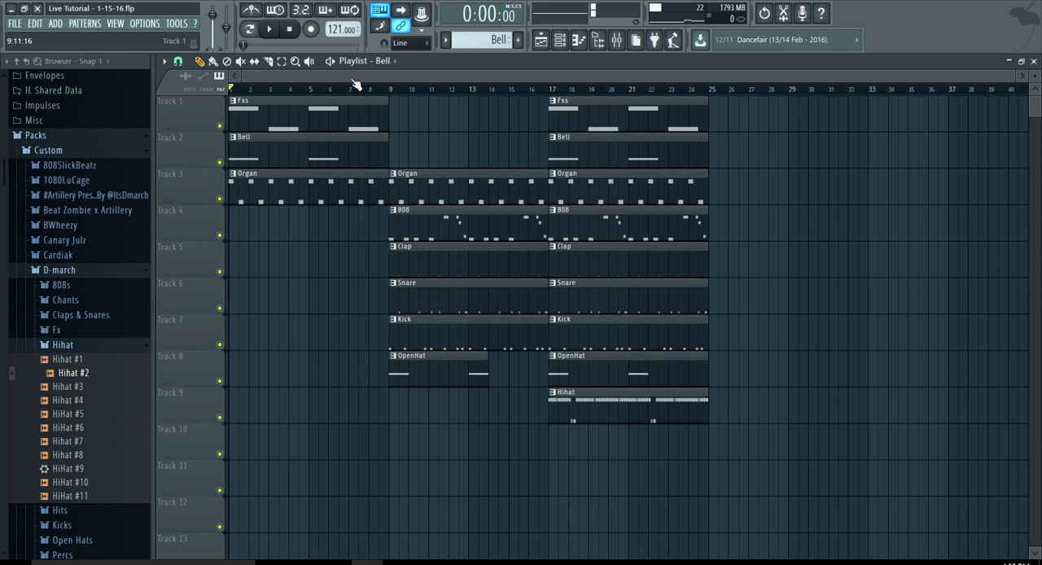
# Duplicate all clips of the bar 17 section twice so the copies start at bars 25 and 33
pyautogui.click(282, 61)
pyautogui.moveTo(616, 419); pyautogui.dragTo(590, 122)
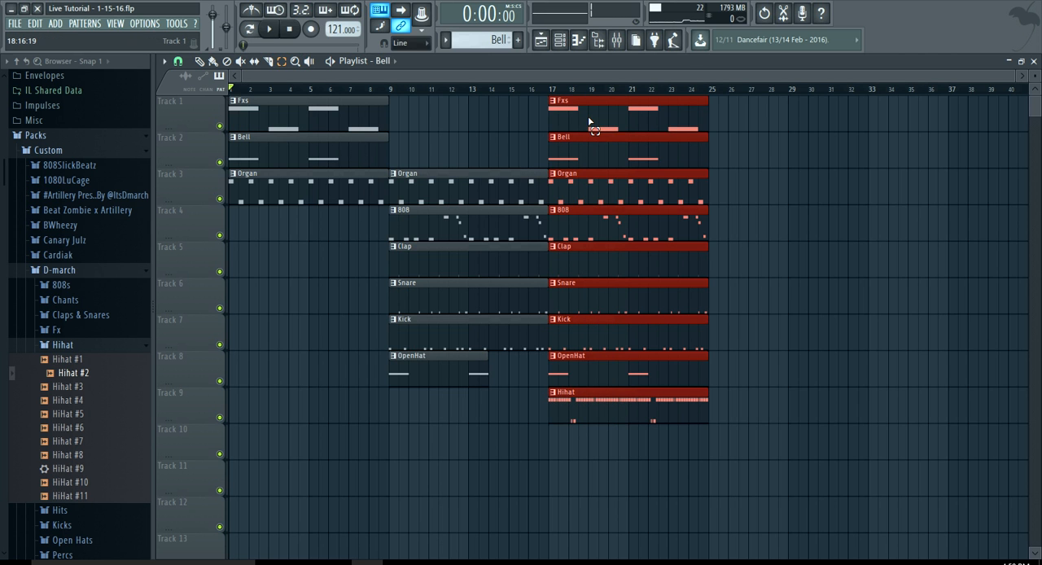
pyautogui.hotkey('ctrl', 'b')
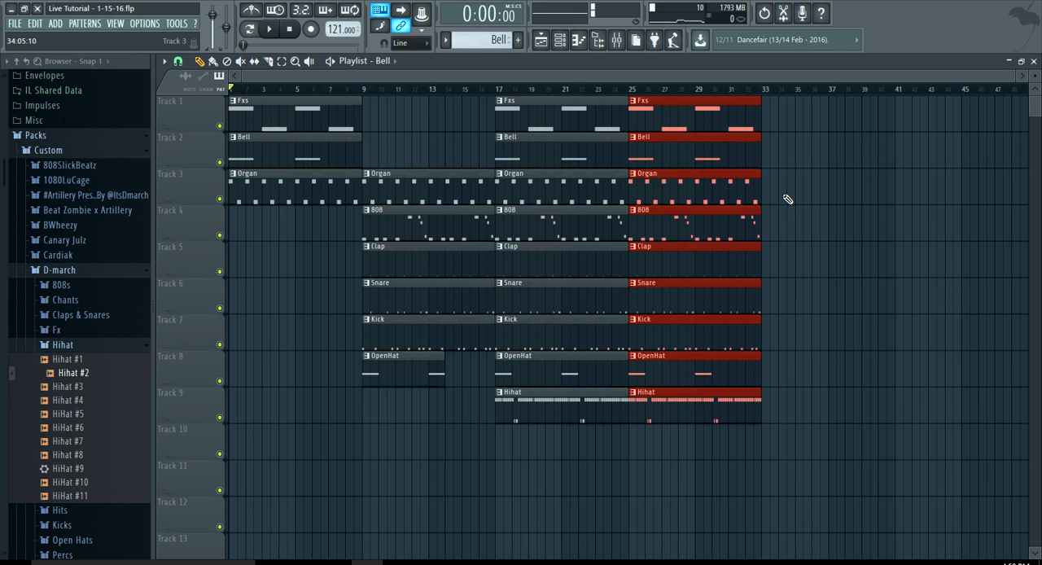
pyautogui.hotkey('ctrl', 'b')
# Delete the Fxs and Bell clips at bar 33
pyautogui.click(910, 128)
pyautogui.rightClick(933, 127)
pyautogui.rightClick(875, 130)
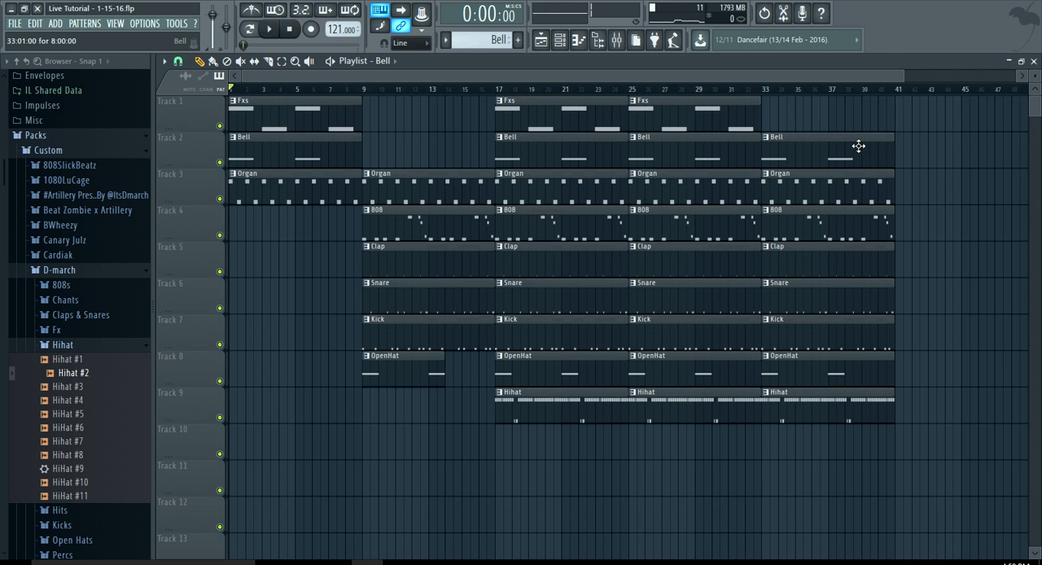
pyautogui.rightClick(859, 146)
pyautogui.keyDown('ctrl'); pyautogui.scroll(-1, 862, 151); pyautogui.keyUp('ctrl')
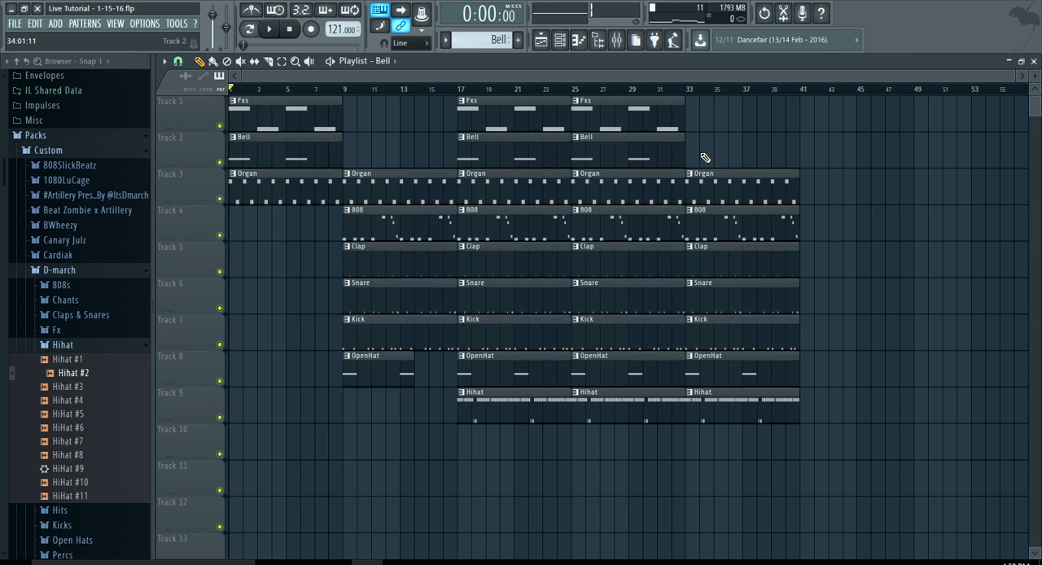
# Collapse the browser's folder structure
pyautogui.click(15, 24)
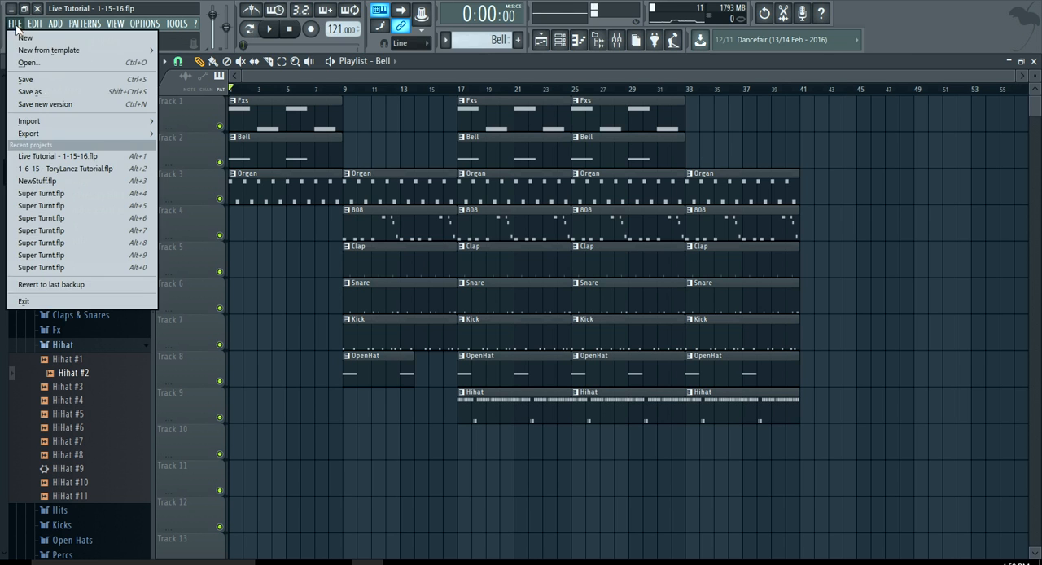
pyautogui.click(18, 64)
pyautogui.click(16, 61)
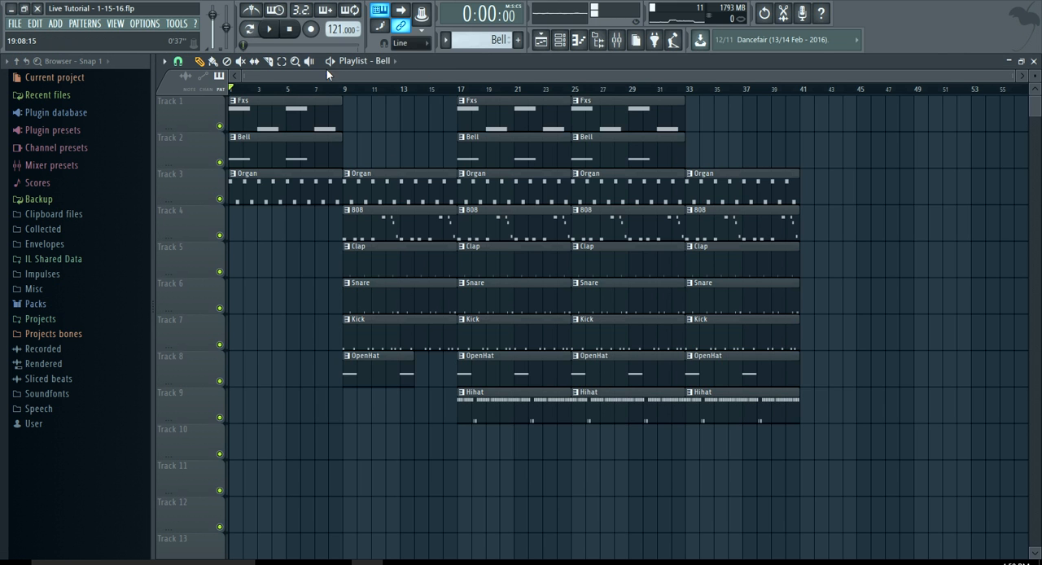
pyautogui.moveTo(799, 458); pyautogui.dragTo(278, 19)
pyautogui.click(387, 137)
pyautogui.moveTo(793, 494); pyautogui.dragTo(404, 205)
pyautogui.click(362, 137)
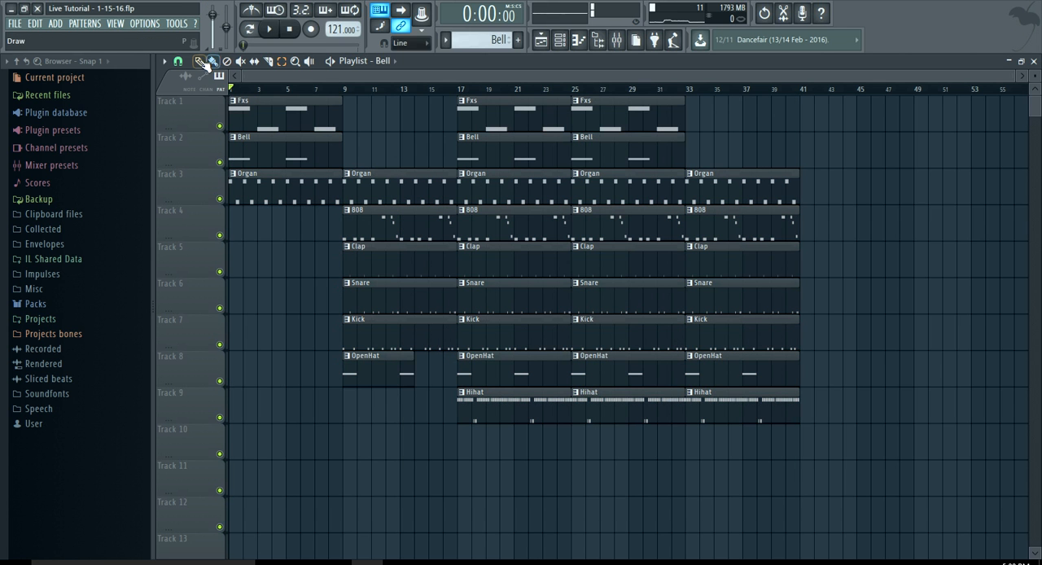
# Start song playback and open the Tags folder inside the D-march custom pack in the browser
pyautogui.click(279, 31)
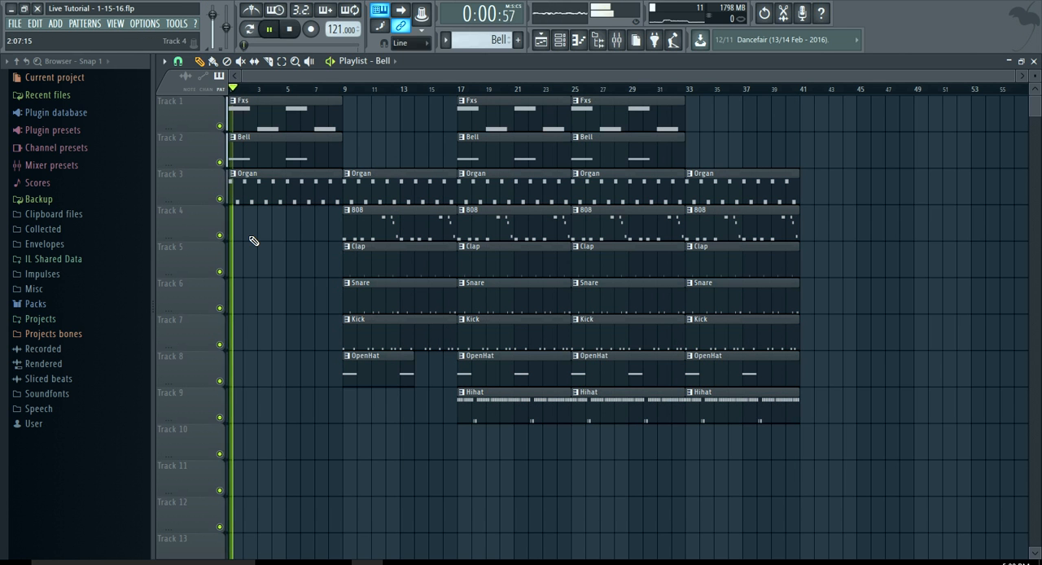
pyautogui.click(101, 305)
pyautogui.click(96, 318)
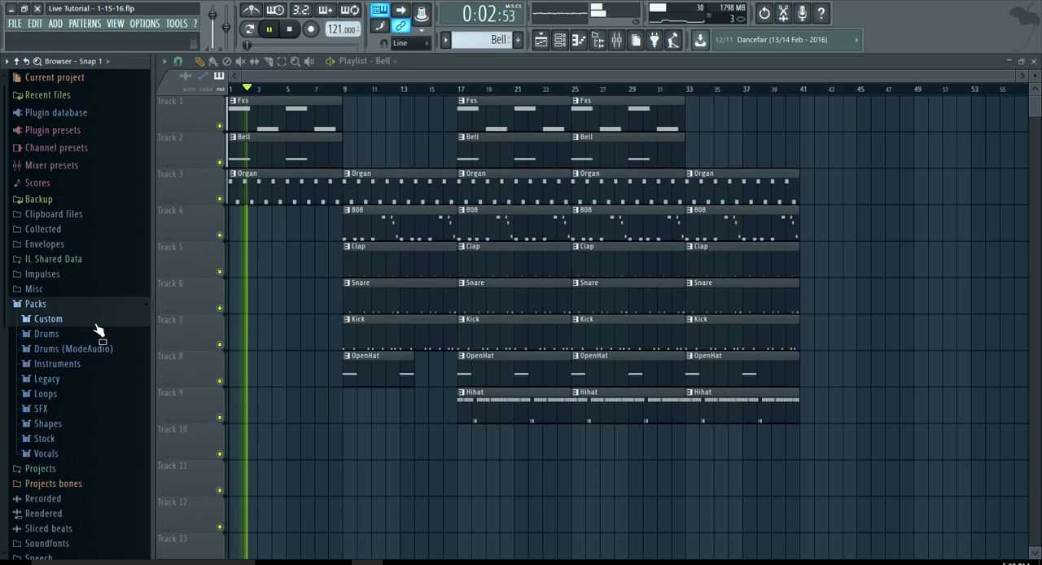
pyautogui.click(73, 315)
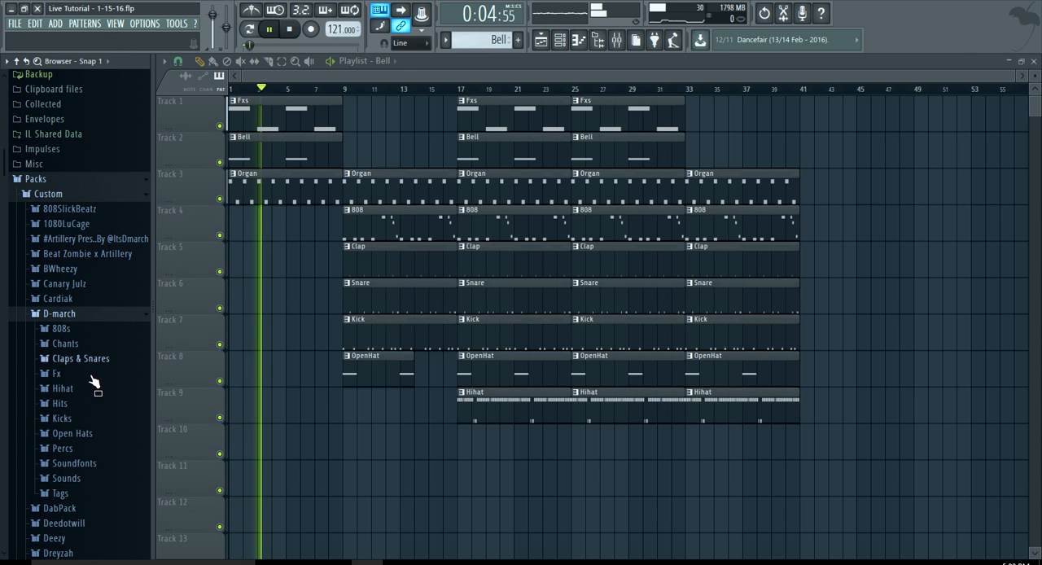
pyautogui.click(94, 493)
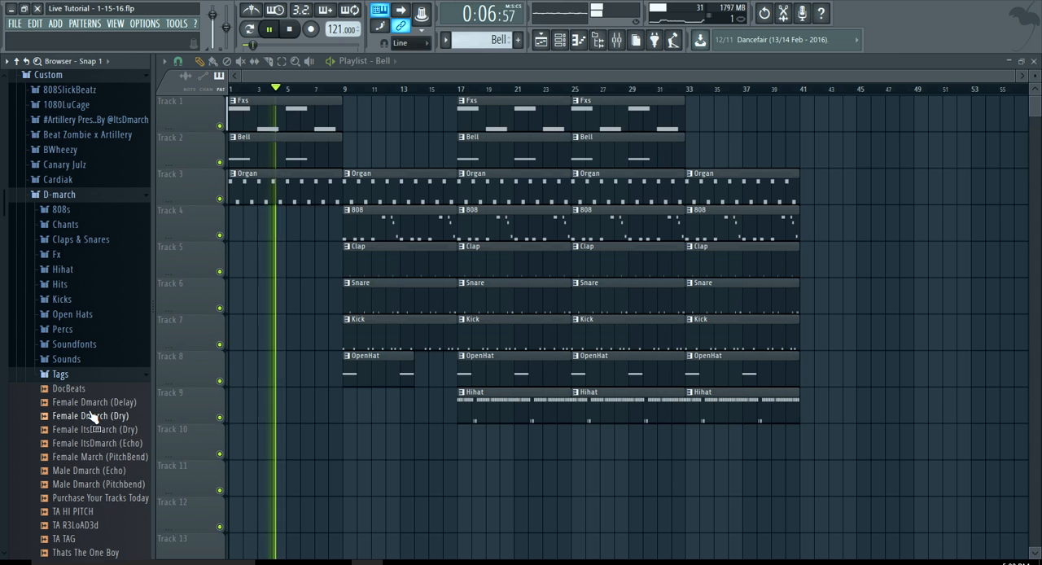
# Add the Male Dmarch (Echo) sample at bar 9 of Track 9 and give it a slight fade-in
pyautogui.moveTo(90, 471); pyautogui.dragTo(352, 399)
pyautogui.doubleClick(353, 400)
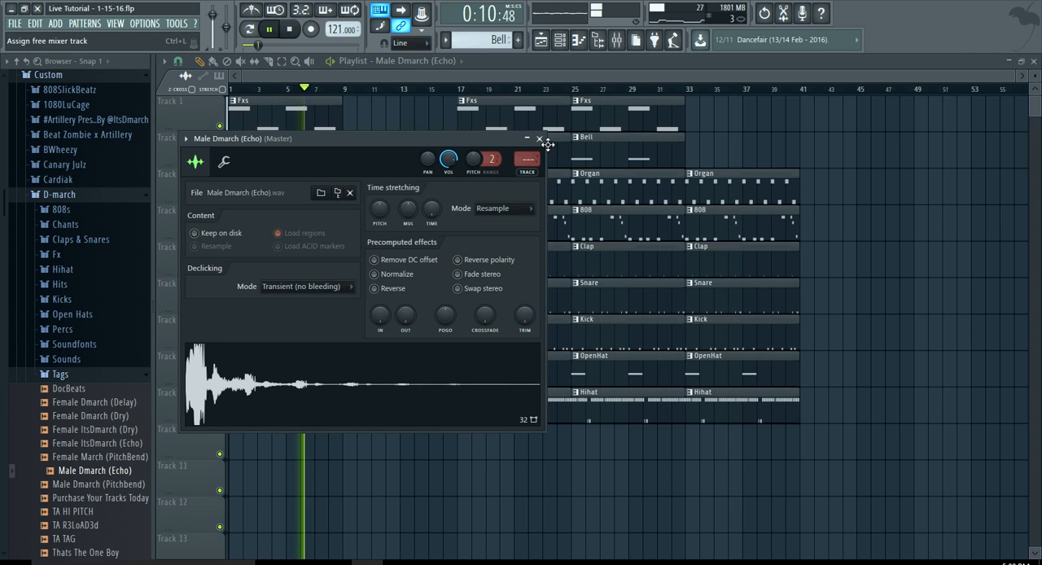
pyautogui.moveTo(379, 315); pyautogui.dragTo(379, 309)
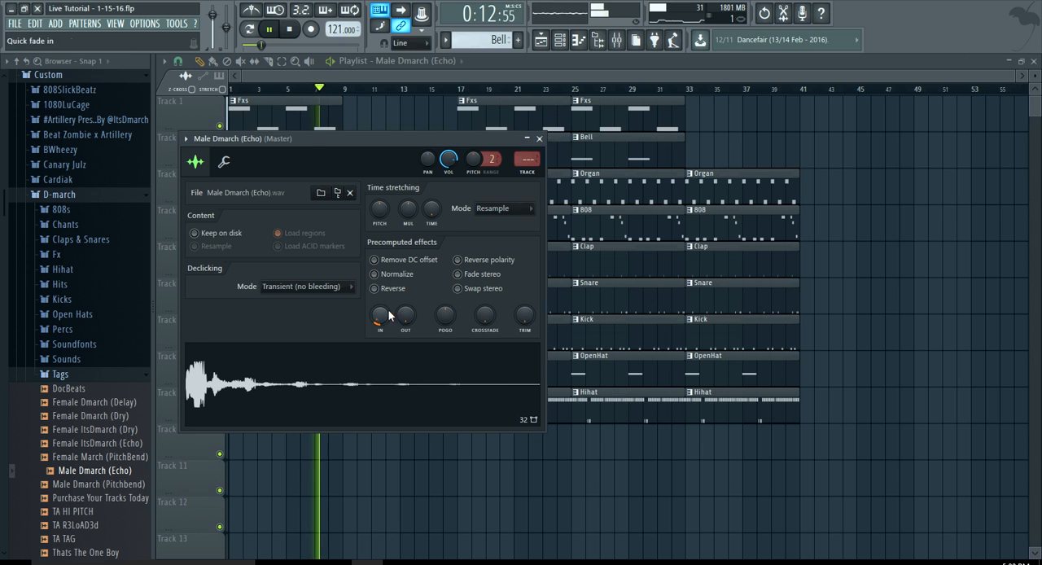
# Move the Male Dmarch (Echo) clip down to Track 10 at bar 9 and add another at bar 25
pyautogui.press('F6')
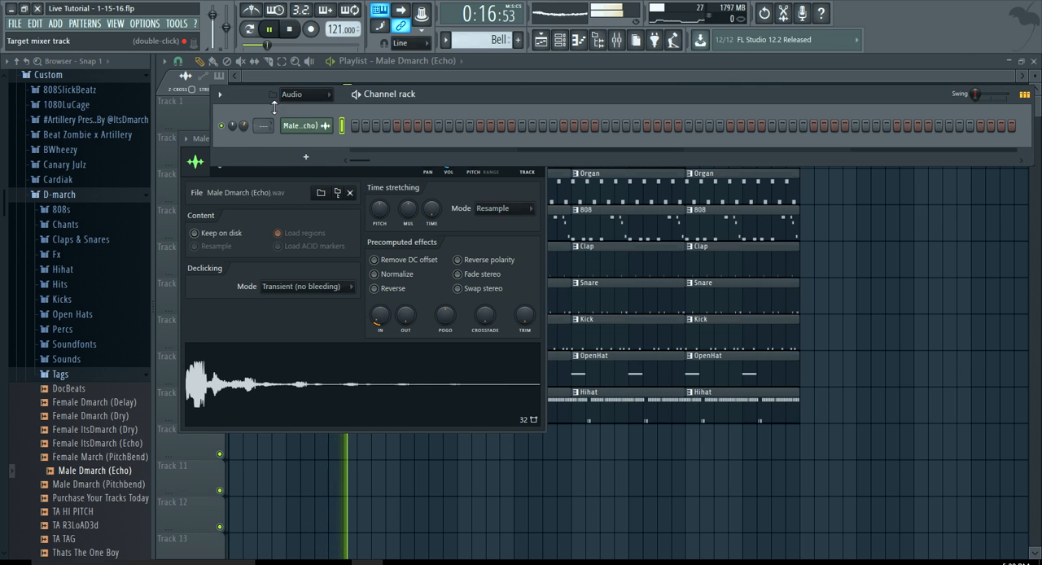
pyautogui.click(330, 72)
pyautogui.moveTo(360, 398); pyautogui.dragTo(356, 459)
pyautogui.click(574, 440)
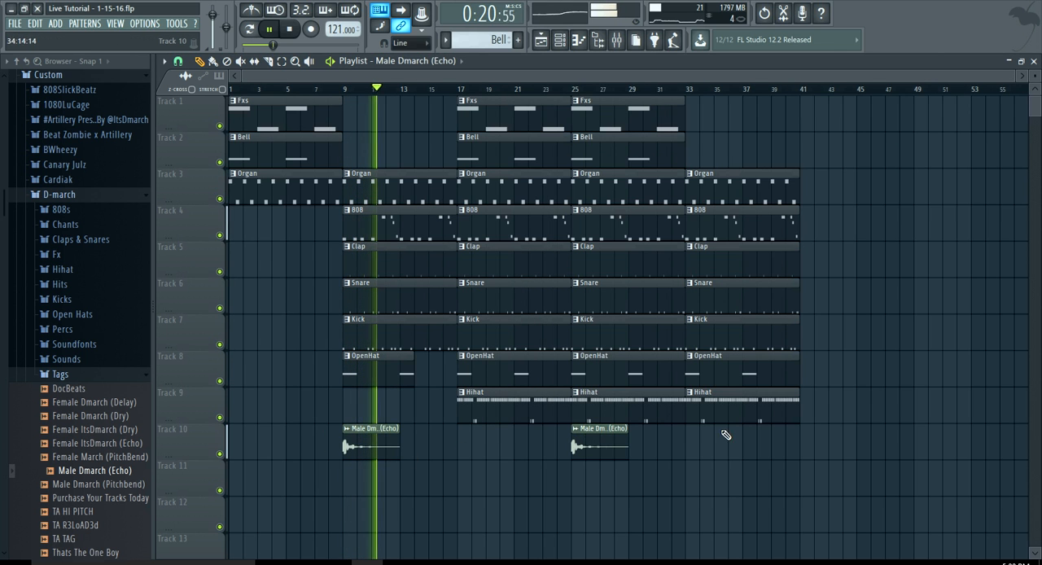
# Try a Male Dmarch (Echo) clip at bar 41 of Track 10 and delete it
pyautogui.click(806, 441)
pyautogui.scroll(-1, 738, 439)
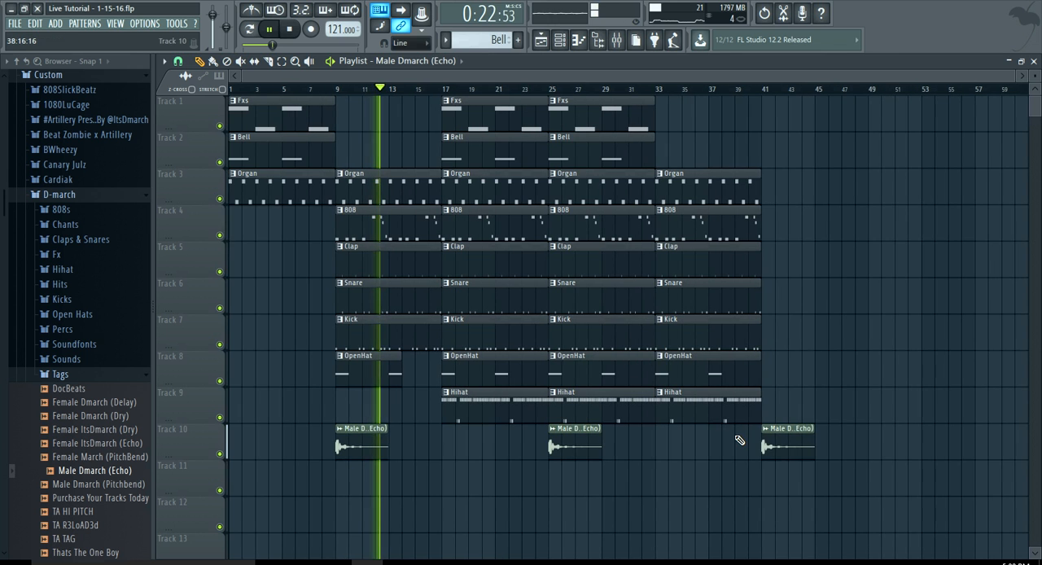
pyautogui.rightClick(785, 442)
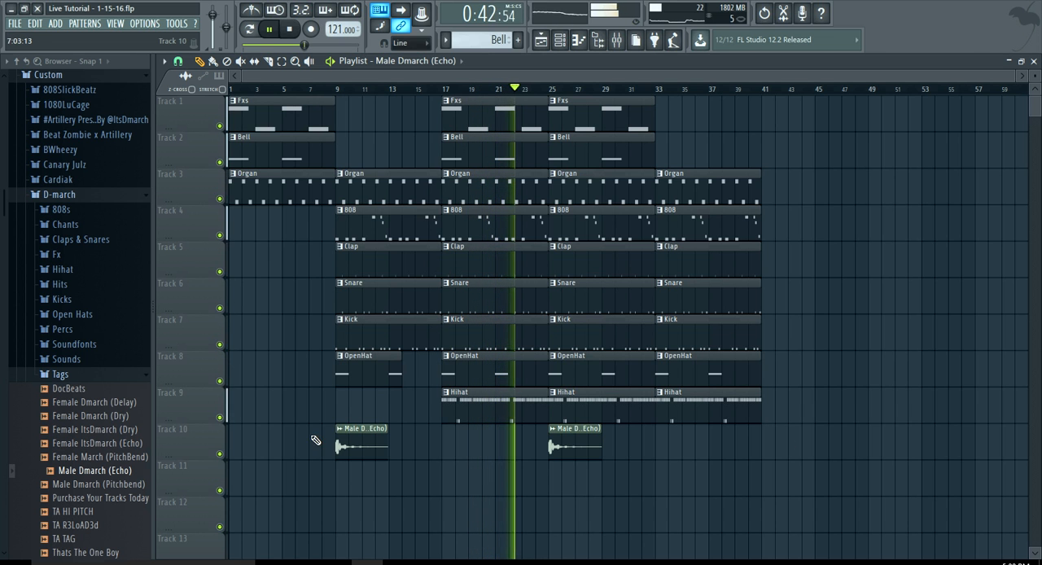
# Collapse the Tags and D-march folders and the rest of the browser structure
pyautogui.click(123, 373)
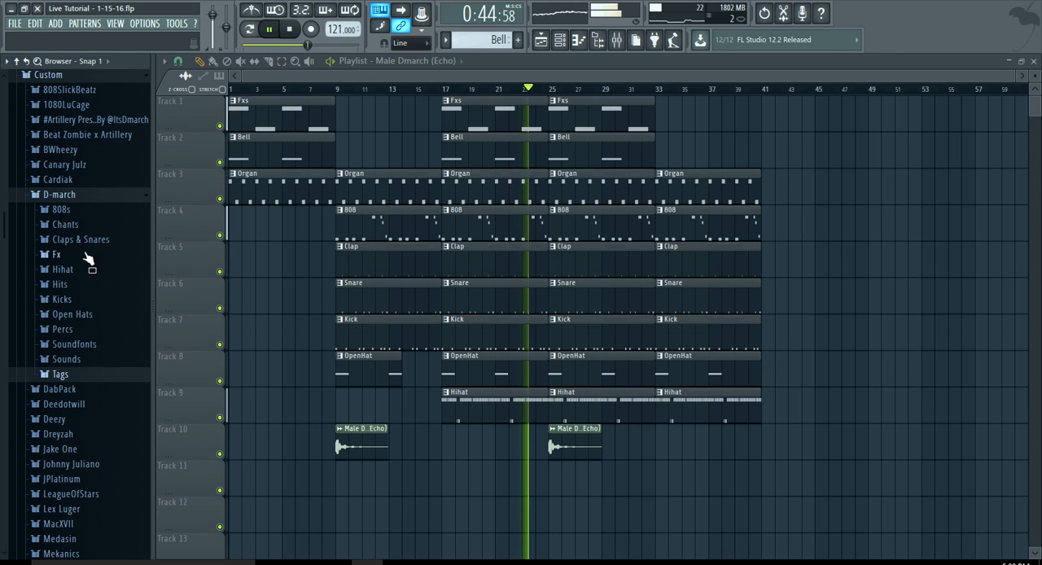
pyautogui.click(72, 196)
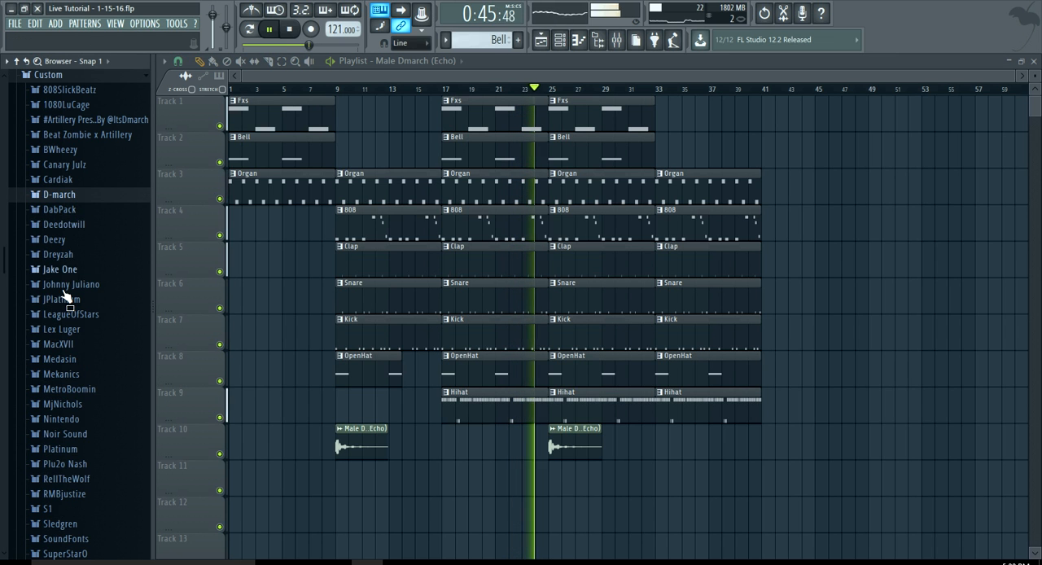
pyautogui.click(16, 63)
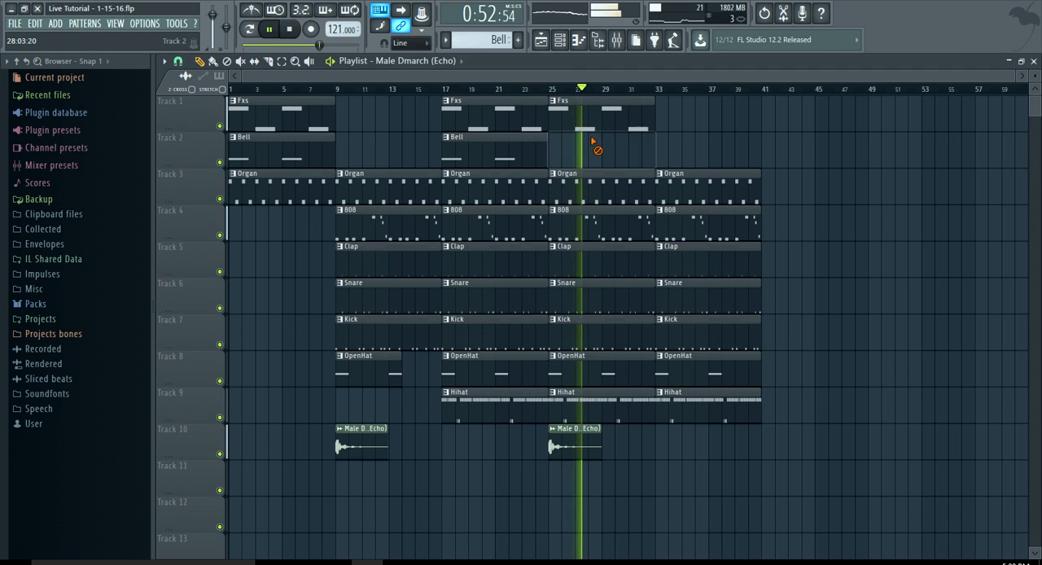
# Delete the Fxs and Bell clips at bar 25 and place the Bell pattern at bar 33 of Track 2
pyautogui.rightClick(594, 155)
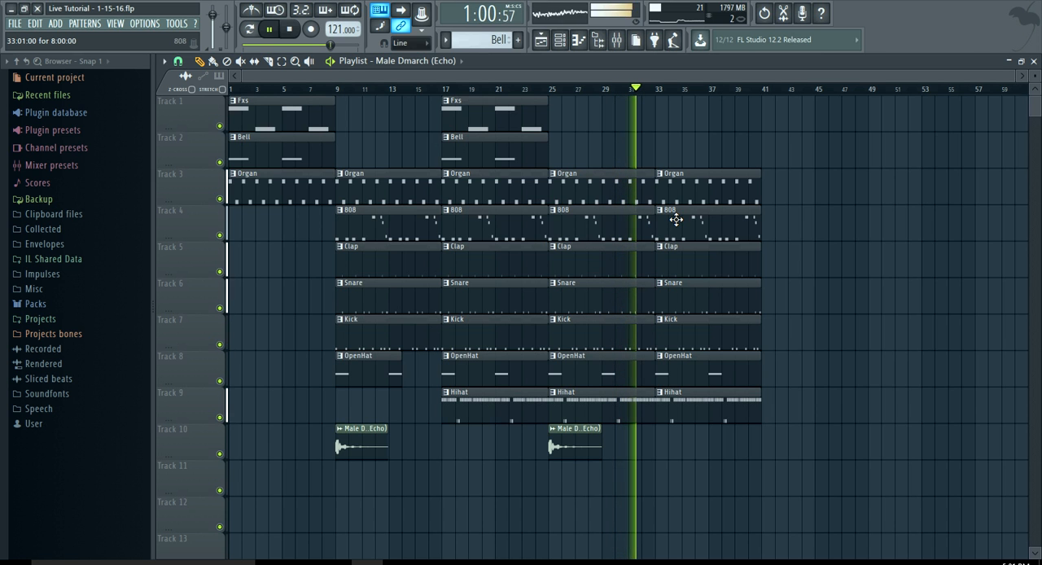
pyautogui.click(485, 101)
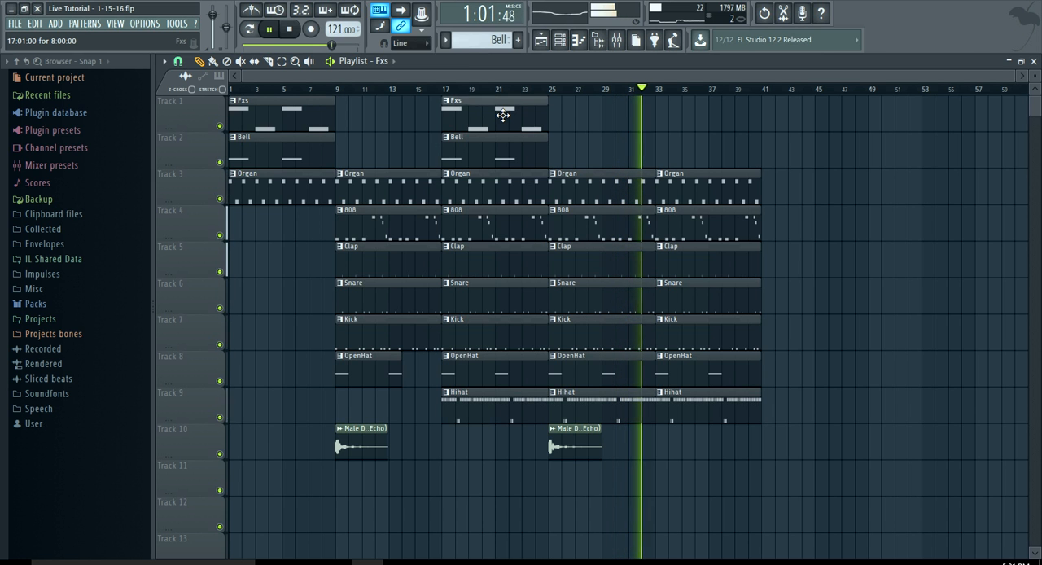
pyautogui.click(660, 122)
pyautogui.click(498, 141)
pyautogui.click(658, 152)
pyautogui.rightClick(673, 129)
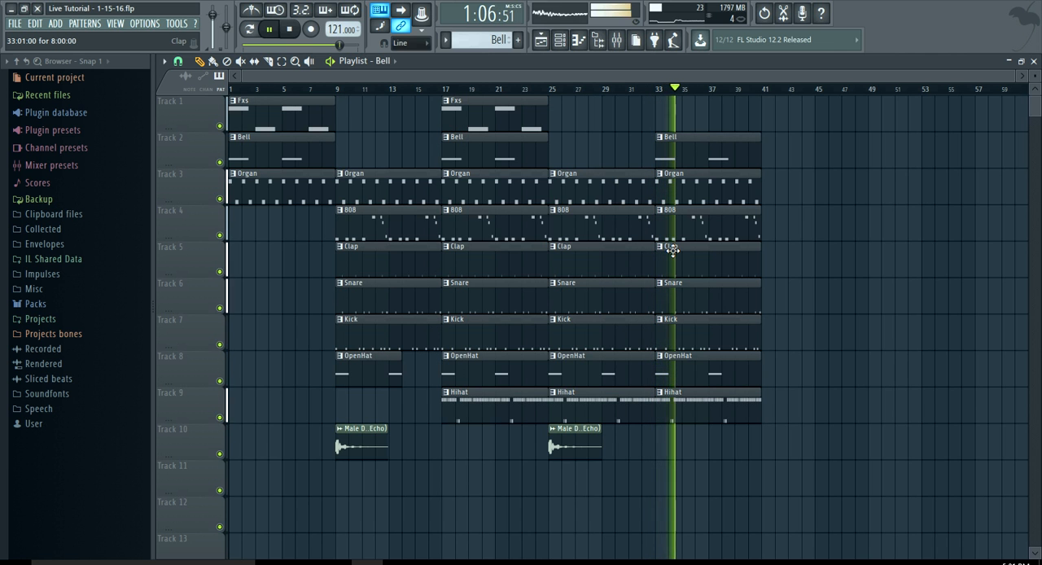
# Place a copy of the Male Dmarch (Echo) clip at bar 41 of Track 10
pyautogui.scroll(1, 673, 251)
pyautogui.click(598, 443)
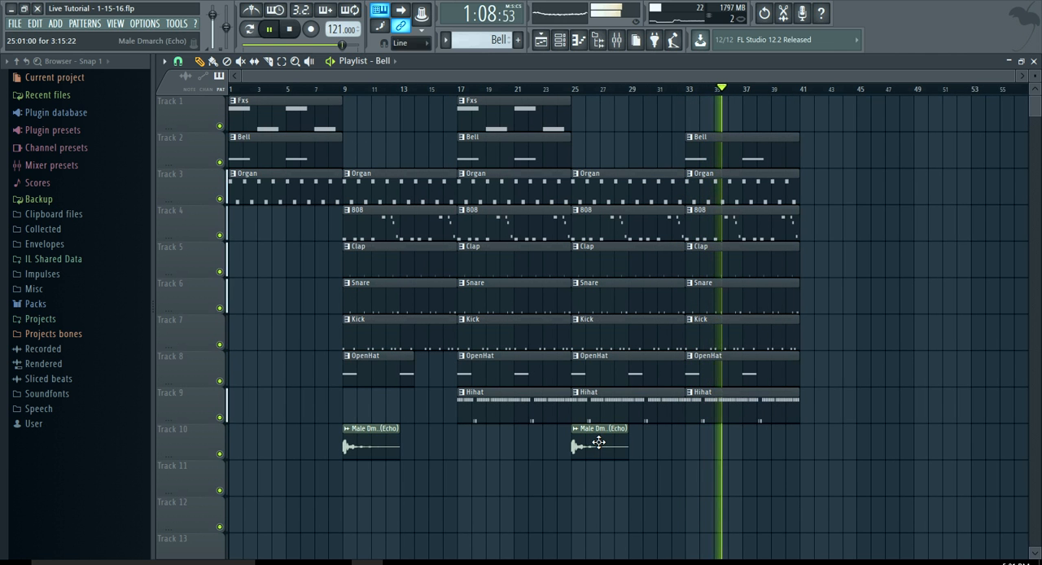
pyautogui.click(800, 432)
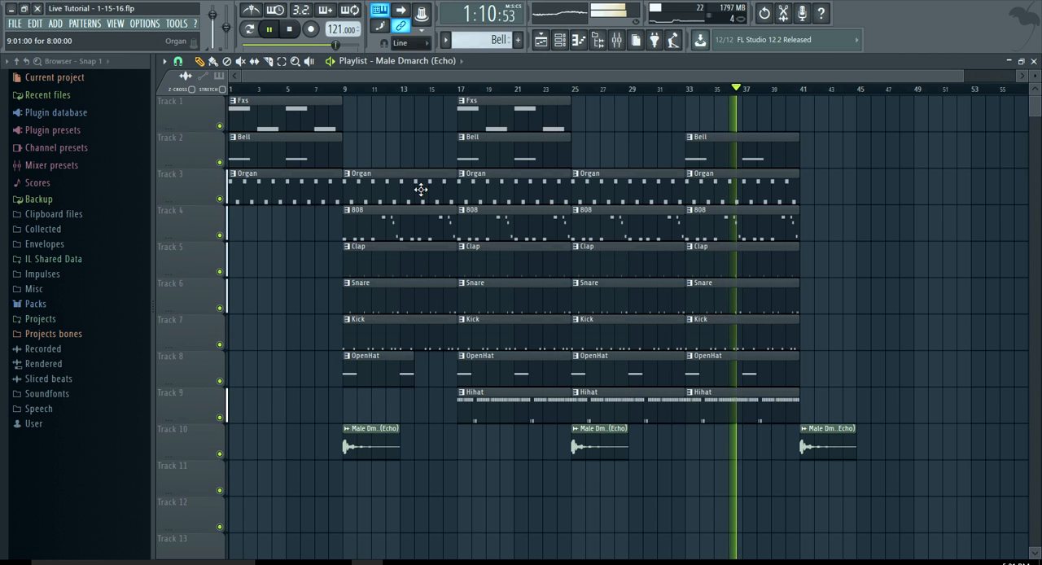
# Select all pattern clips on Tracks 1 to 9 and duplicate the whole section twice in the playlist, then stop playback
pyautogui.moveTo(749, 379); pyautogui.dragTo(278, 95)
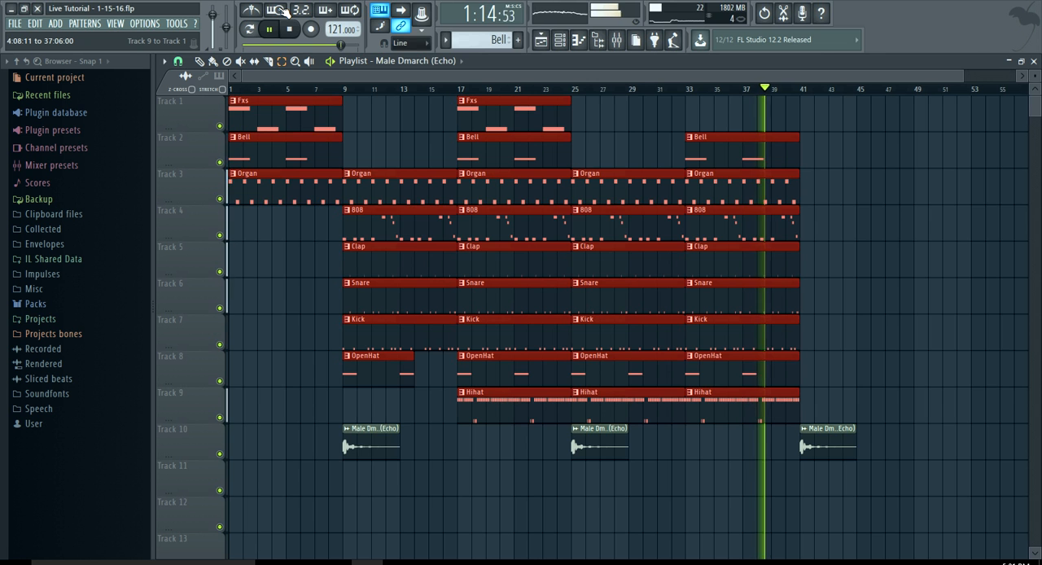
pyautogui.hotkey('ctrl', 'b')
pyautogui.hotkey('ctrl', 'b')
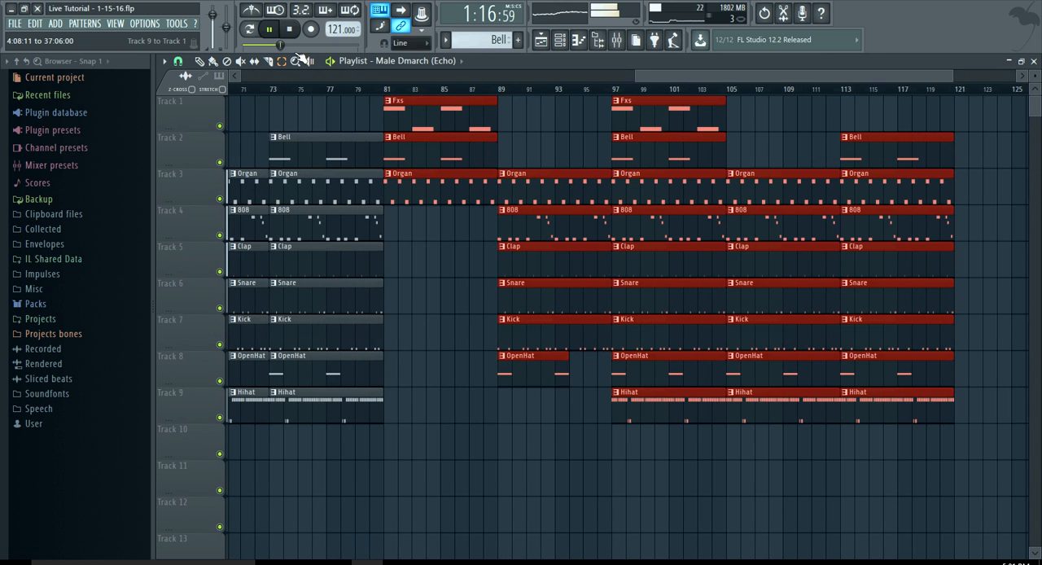
pyautogui.scroll(-3, 394, 163)
pyautogui.click(203, 62)
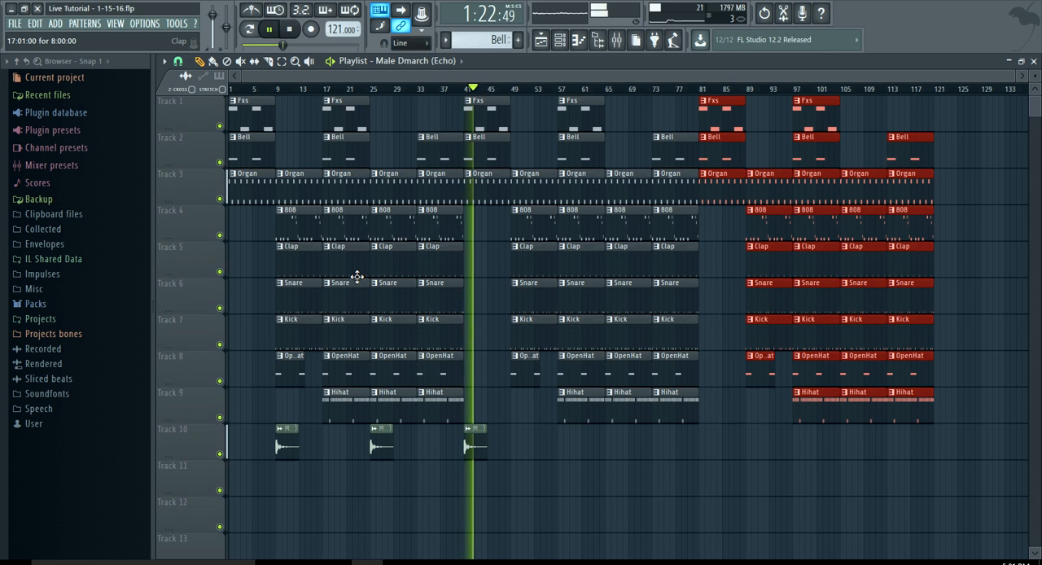
pyautogui.press('space')
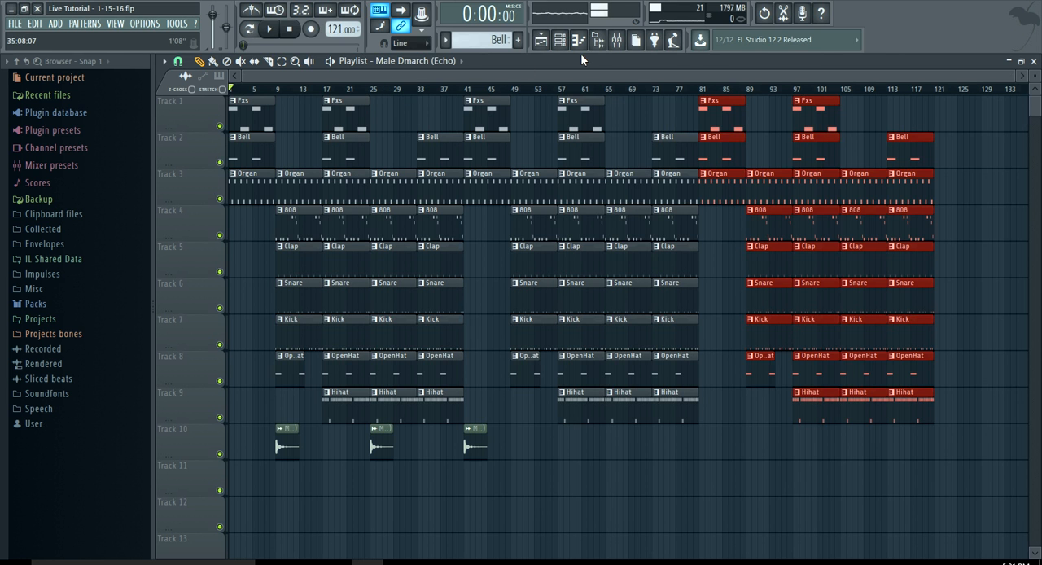
# Open the mixer and look over the inserts routed for the melody and drum channels, from Fxs to Hihat
pyautogui.click(617, 43)
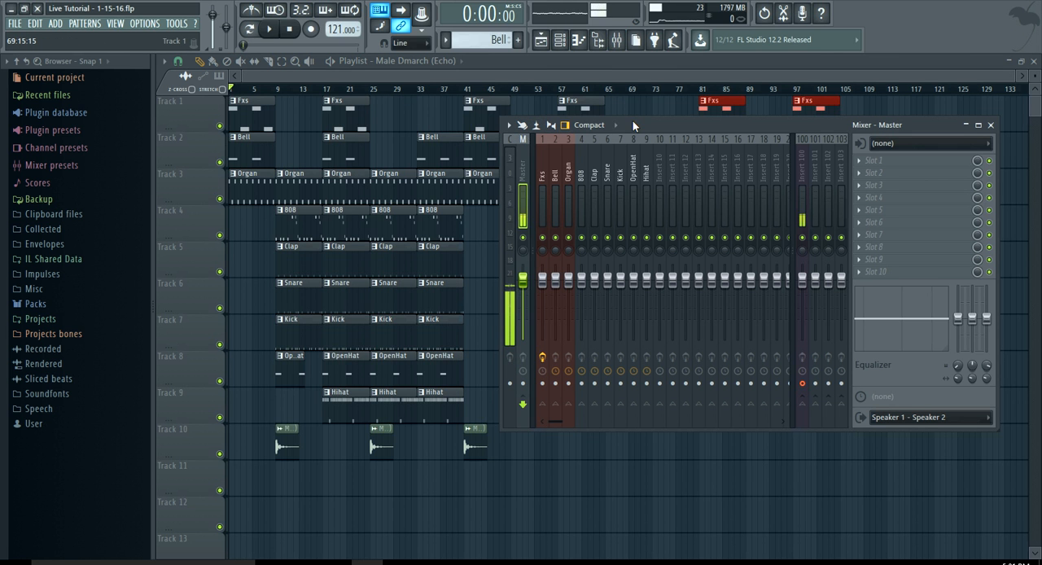
pyautogui.moveTo(632, 124); pyautogui.dragTo(569, 107)
pyautogui.click(485, 156)
pyautogui.click(511, 150)
pyautogui.click(486, 155)
pyautogui.click(510, 168)
pyautogui.click(535, 160)
pyautogui.click(572, 161)
pyautogui.click(586, 160)
pyautogui.click(528, 156)
pyautogui.click(520, 159)
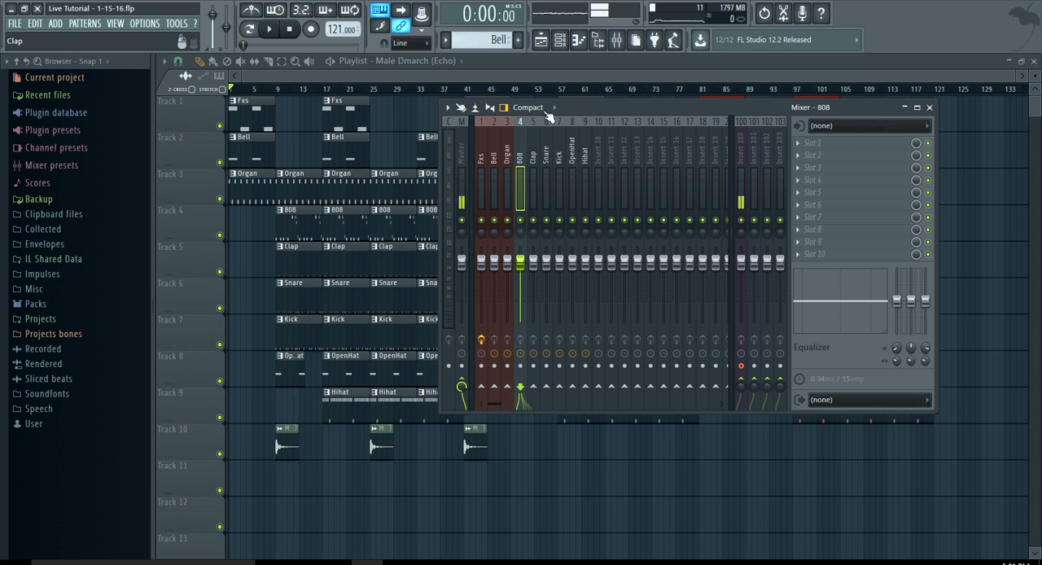
# Show the channel rack and expand the Packs folder in the browser
pyautogui.click(569, 42)
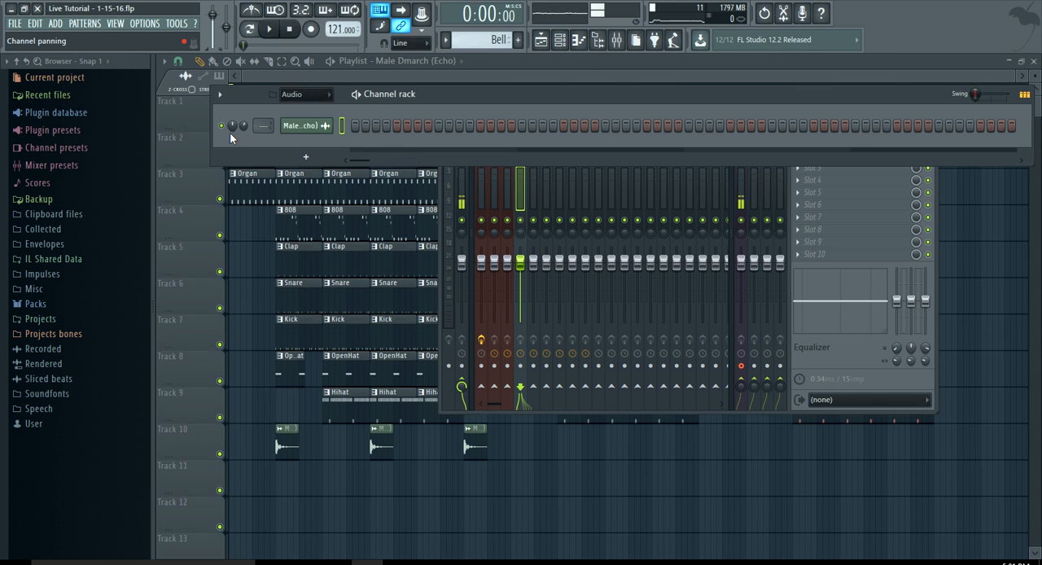
pyautogui.click(64, 307)
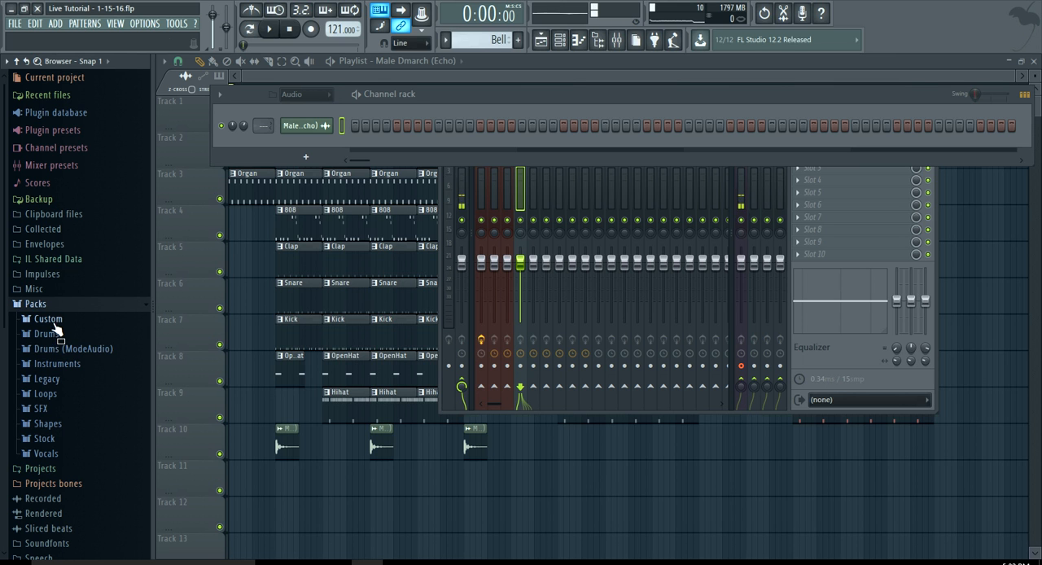
# Set Fxs as the playlist's current clip source and display the channel rack with the instrument and drum channels
pyautogui.click(420, 69)
pyautogui.click(422, 62)
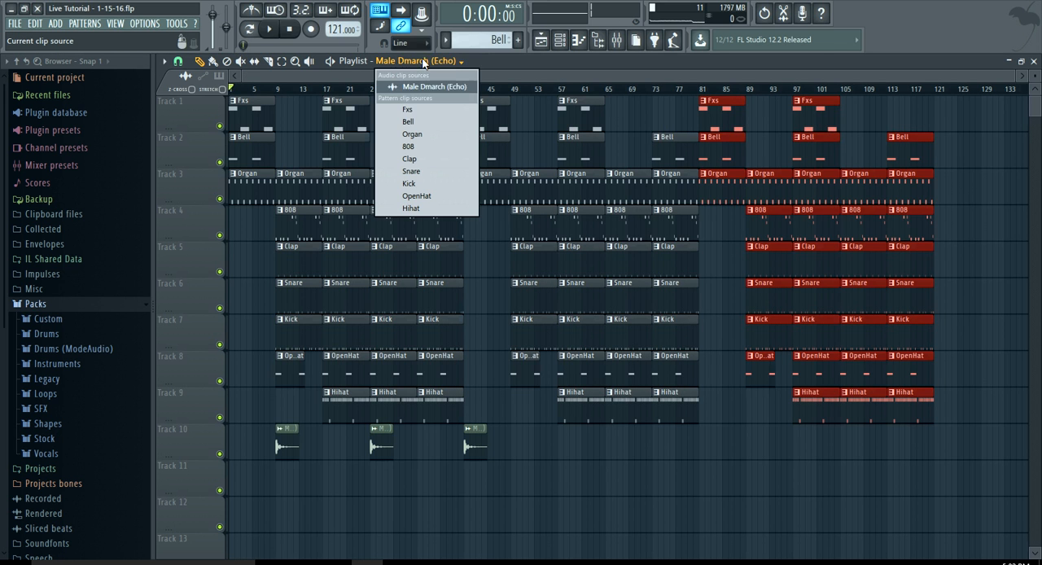
pyautogui.click(424, 109)
pyautogui.click(570, 49)
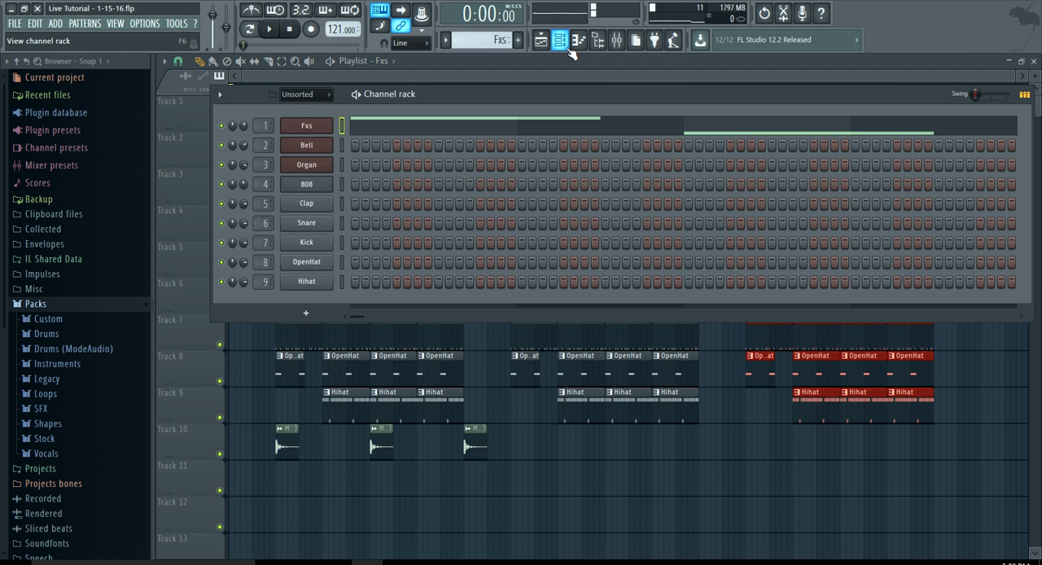
# Open the Bell channel's Electra2 instrument to examine its patch and return to the channel rack
pyautogui.click(309, 144)
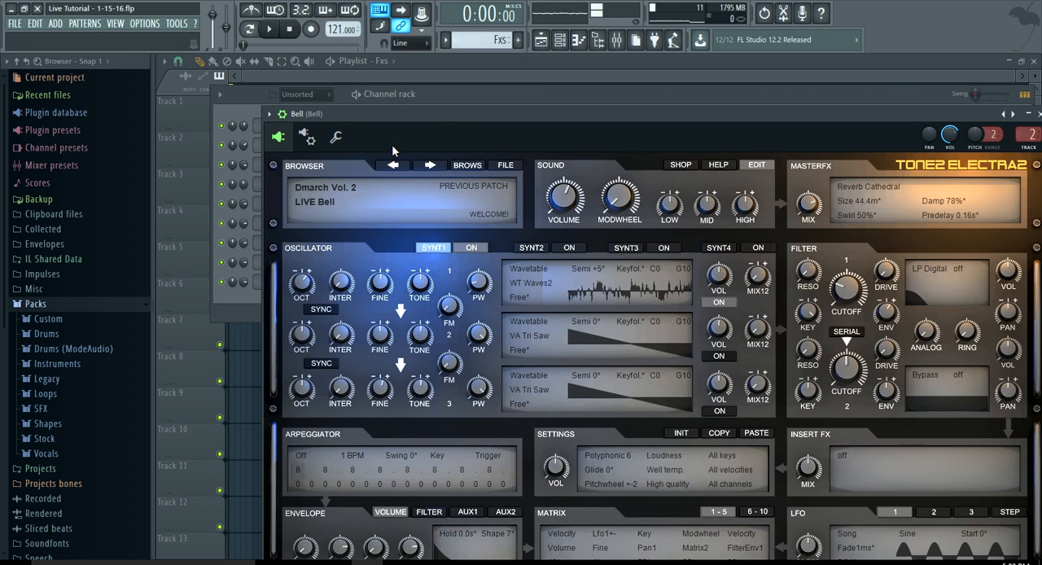
pyautogui.moveTo(444, 115); pyautogui.dragTo(429, 83)
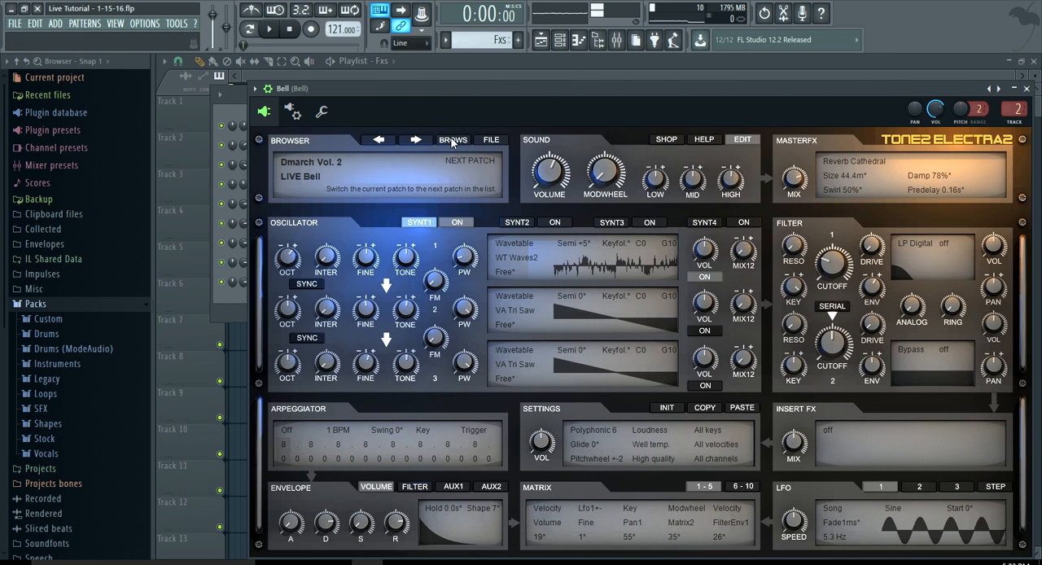
pyautogui.click(559, 40)
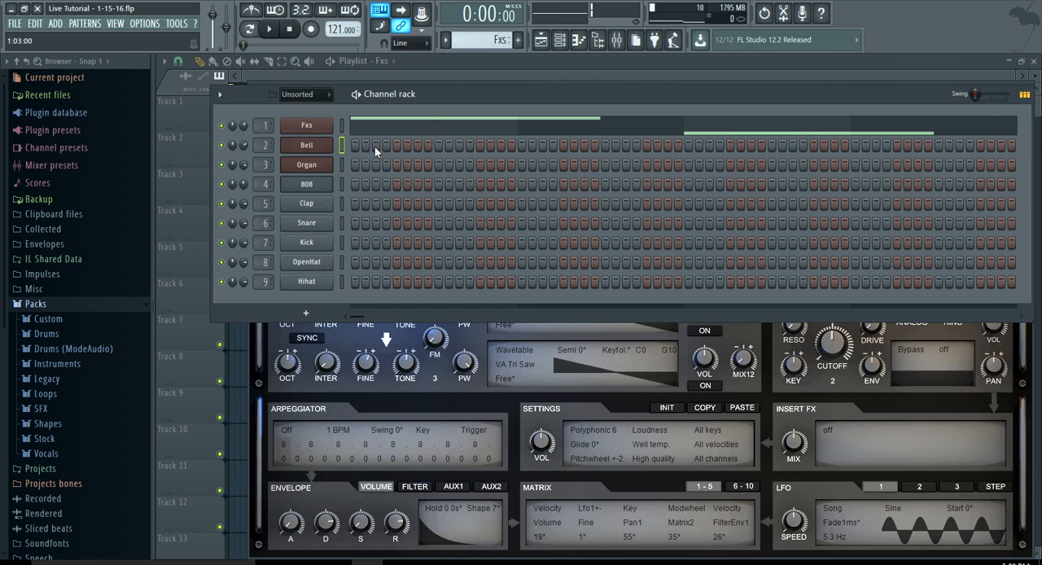
# Examine the Organ channel's Omnisphere patch, return to the playlist and bring up the other open plugin windows
pyautogui.click(306, 166)
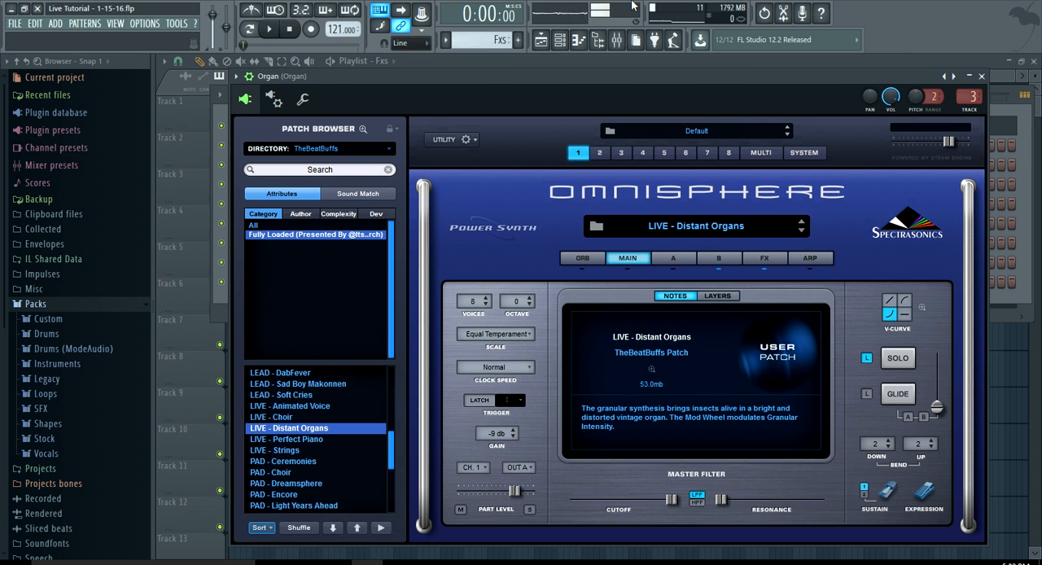
pyautogui.click(541, 42)
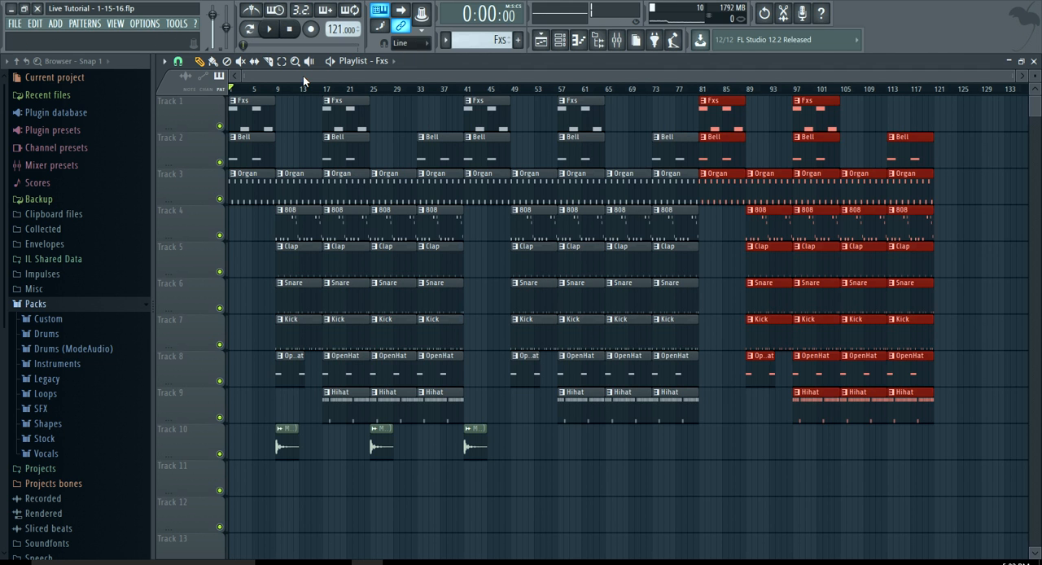
pyautogui.press('Tab')
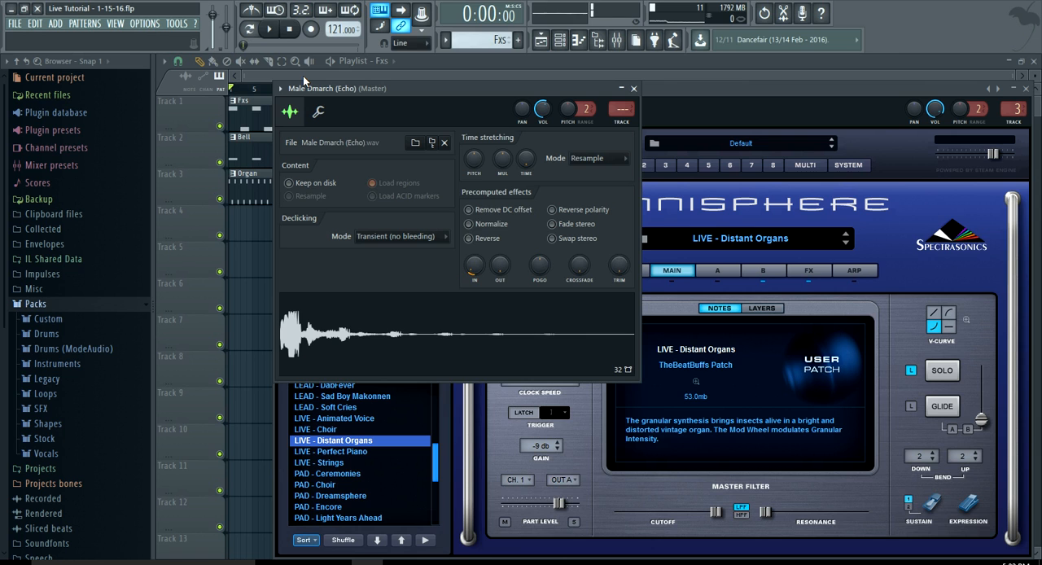